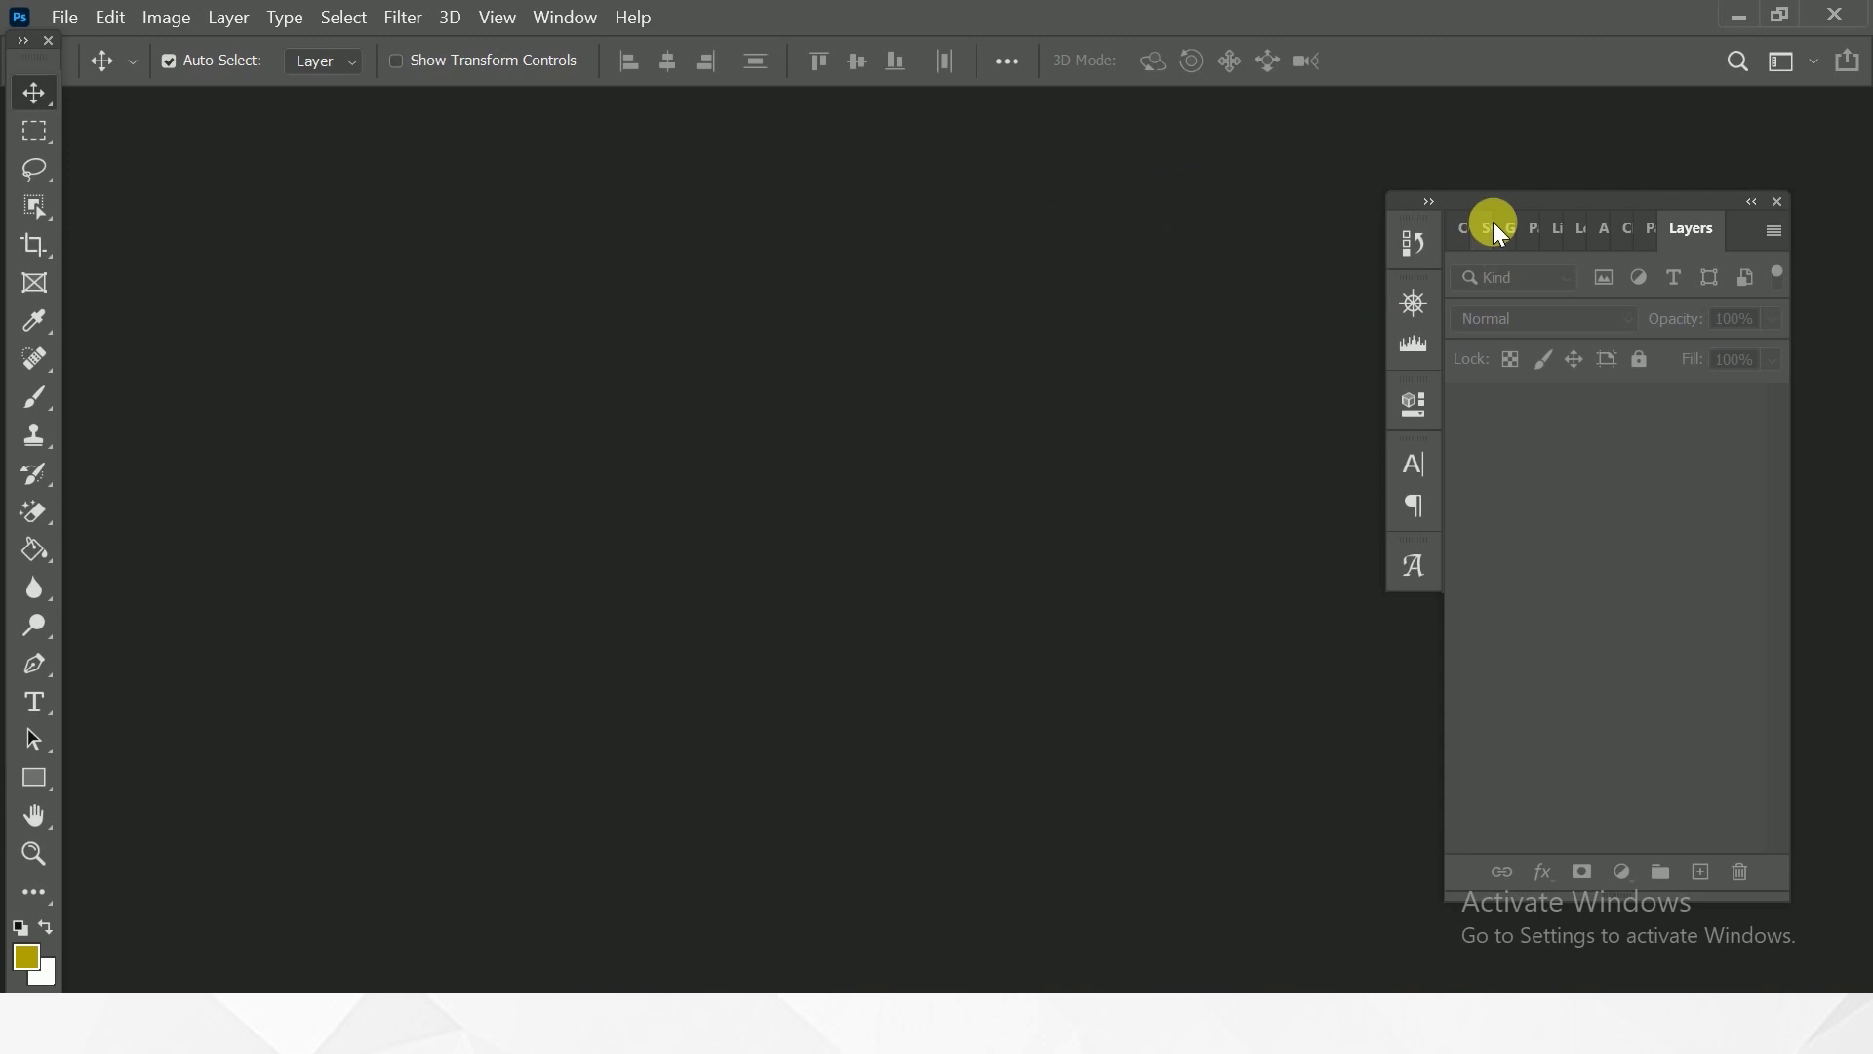
Float the Gradients panel, redock it, then flip through Learn, Patterns and Libraries back to Layers.
mouse_move(1516, 229)
left_mouse_down()
mouse_move(979, 225)
mouse_move(963, 161)
left_mouse_up()
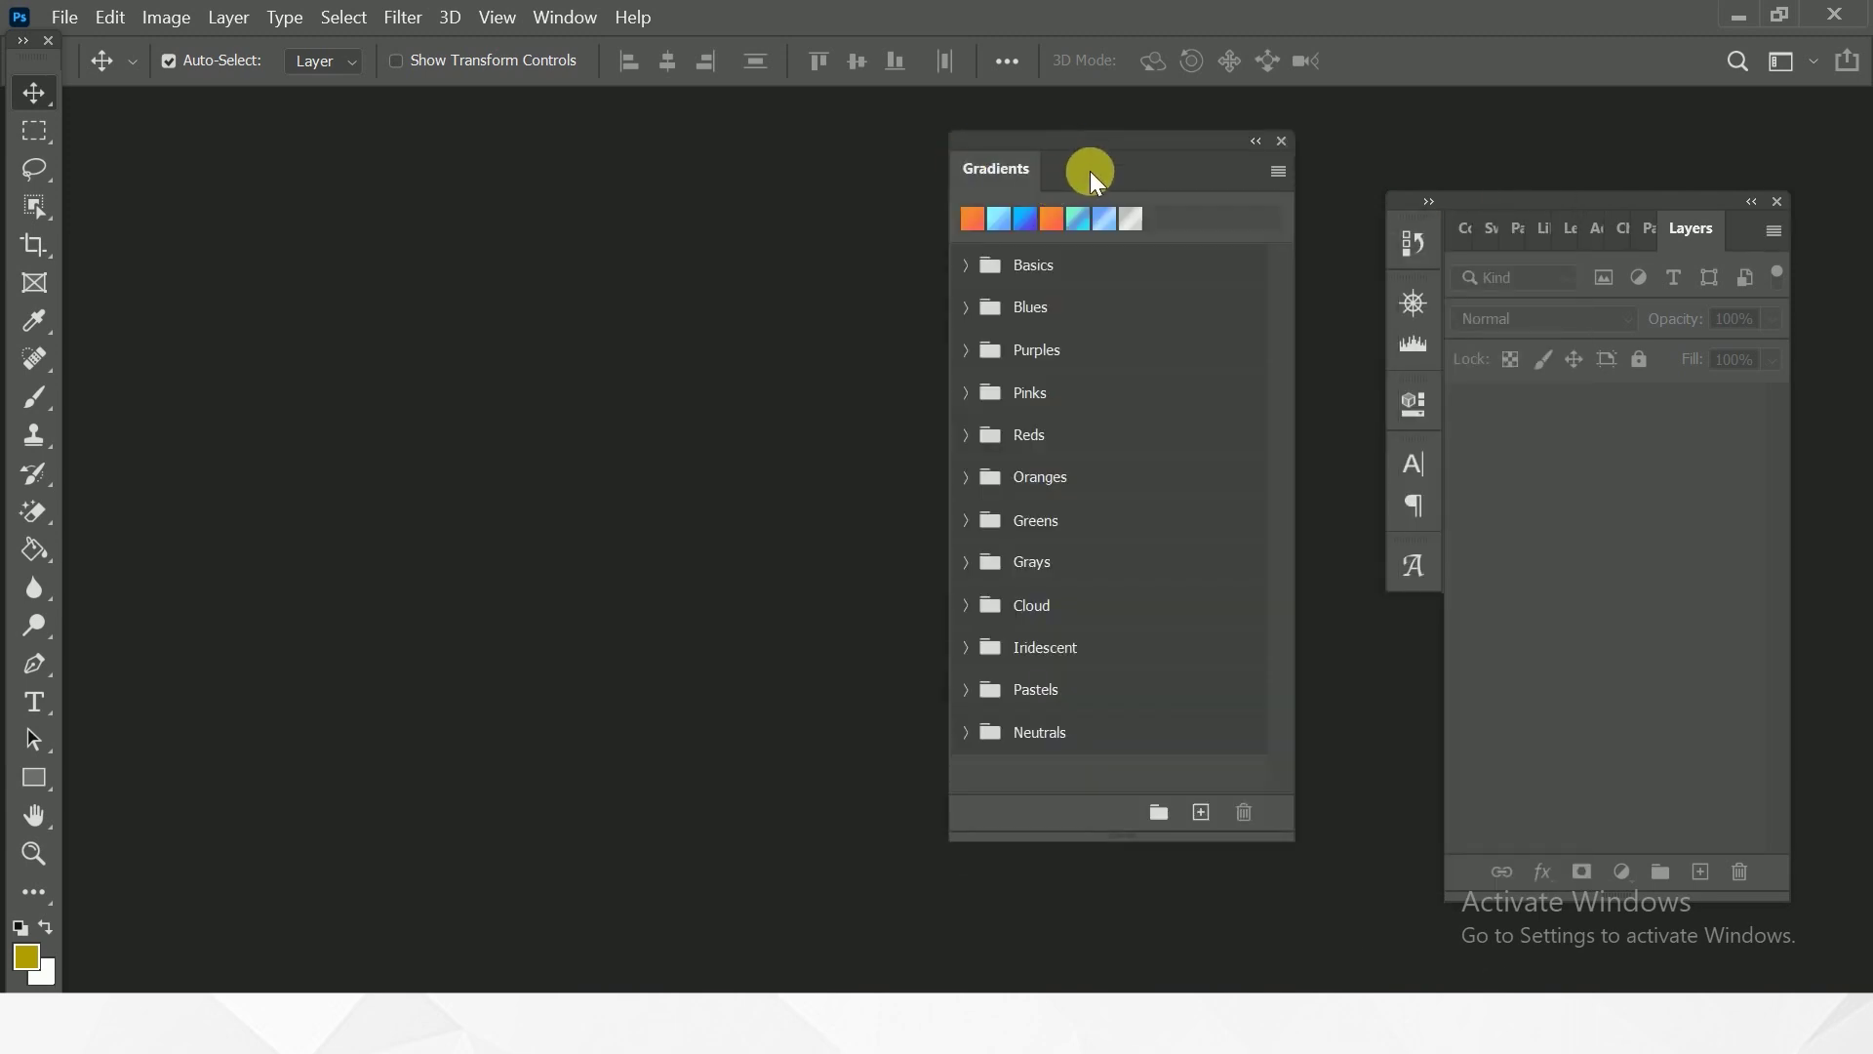
mouse_move(1063, 156)
left_mouse_down()
mouse_move(1437, 230)
mouse_move(1542, 213)
mouse_move(1564, 242)
mouse_move(1555, 220)
left_mouse_up()
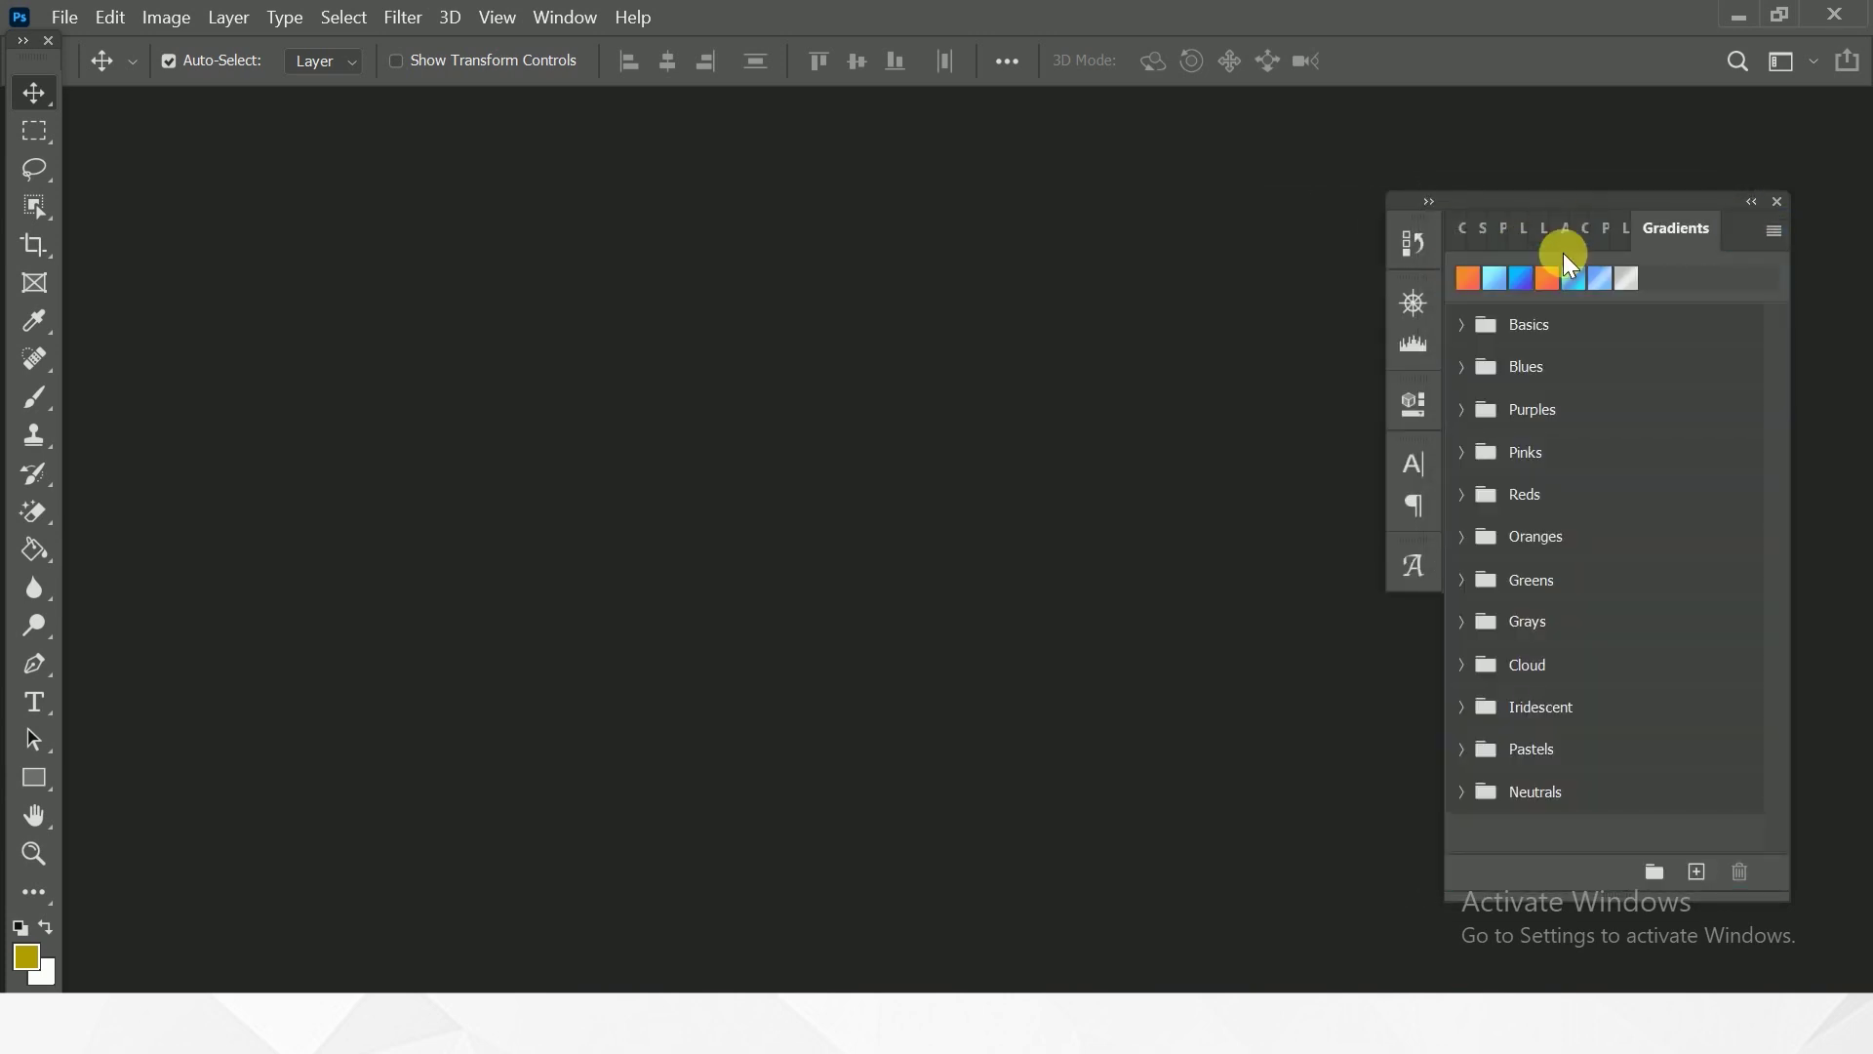
left_click(1536, 227)
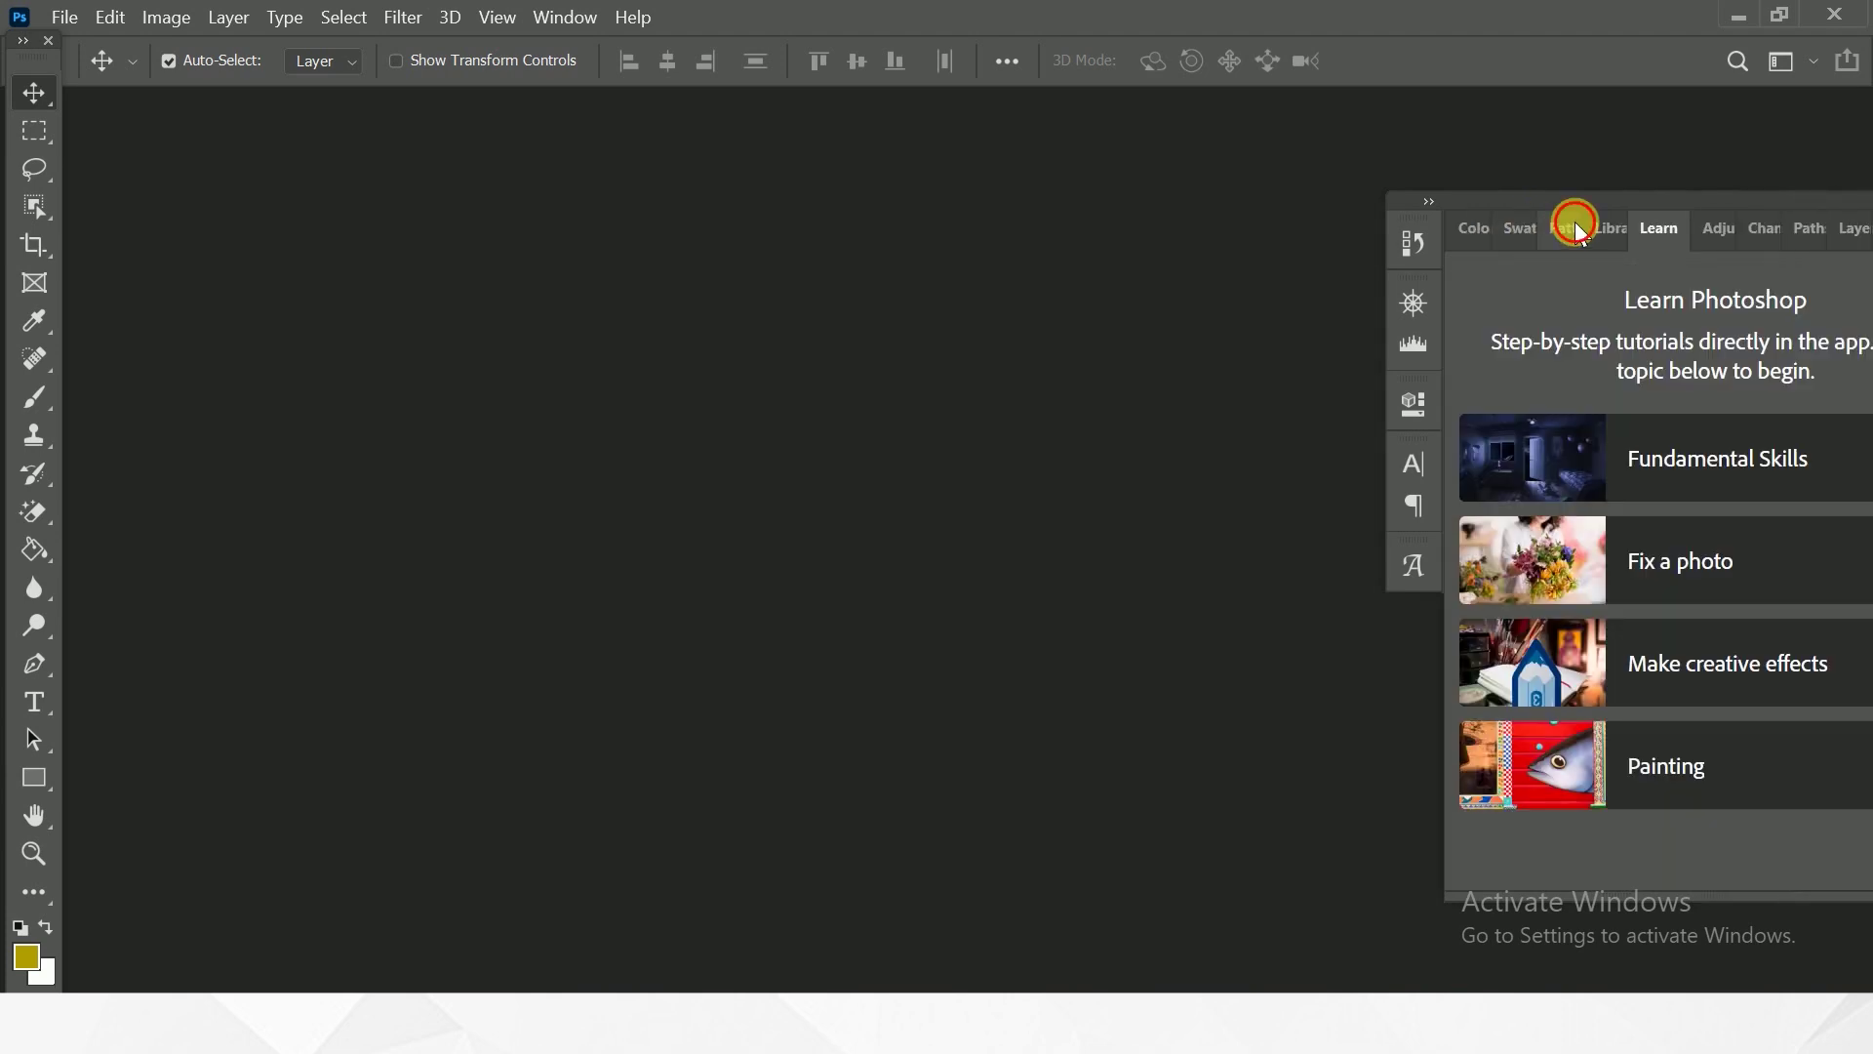
left_click(1573, 229)
left_click(1590, 231)
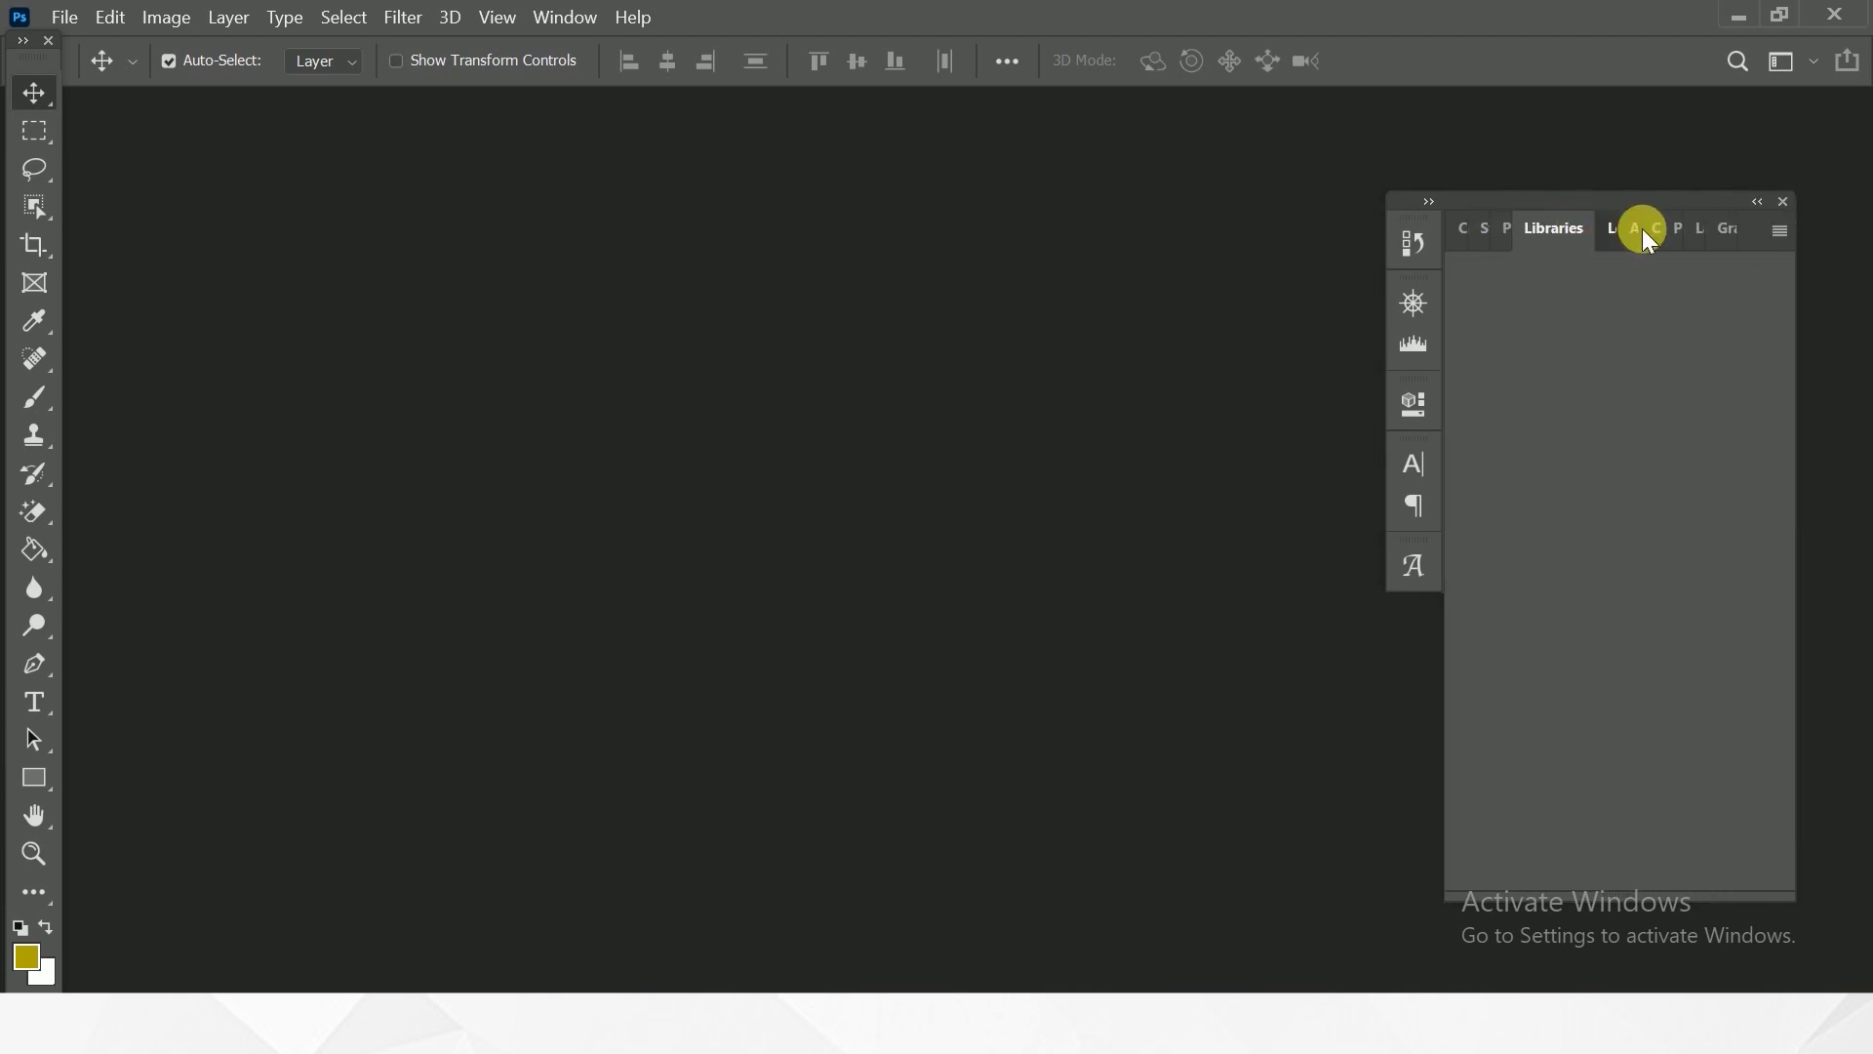
left_click(1638, 236)
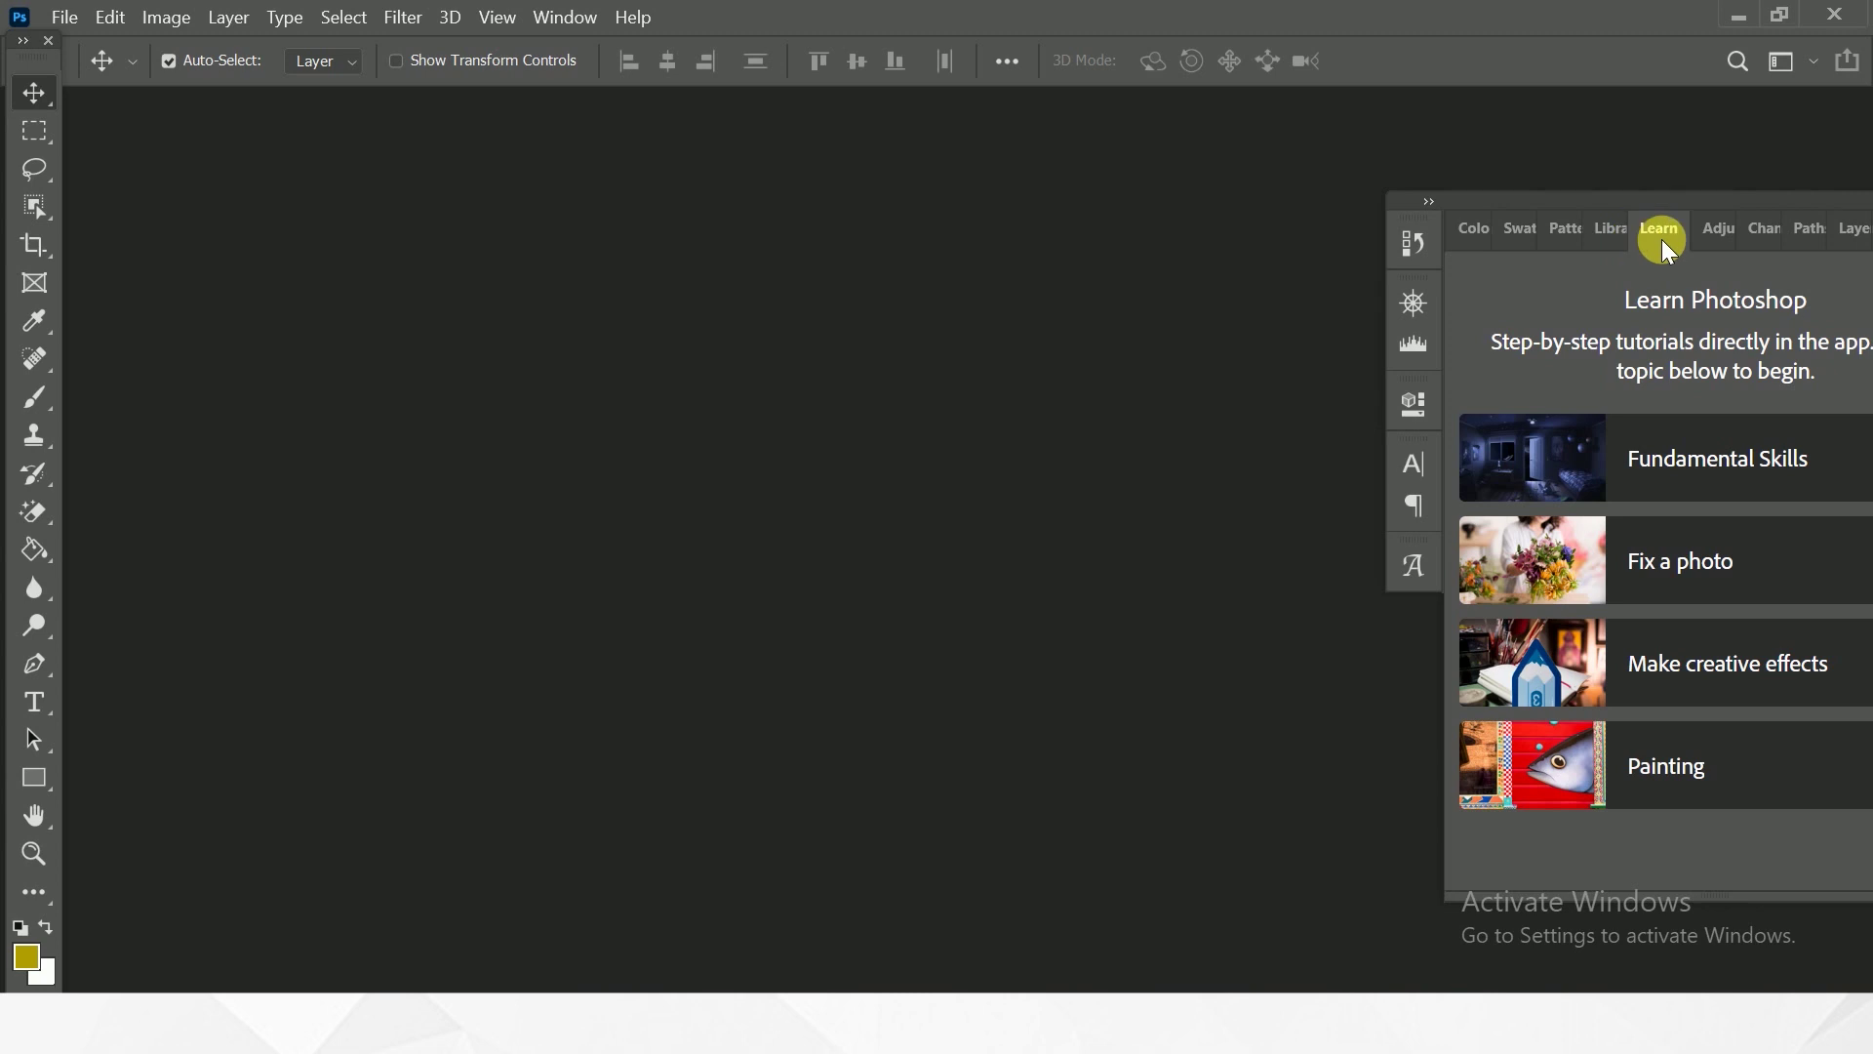
left_click(1846, 230)
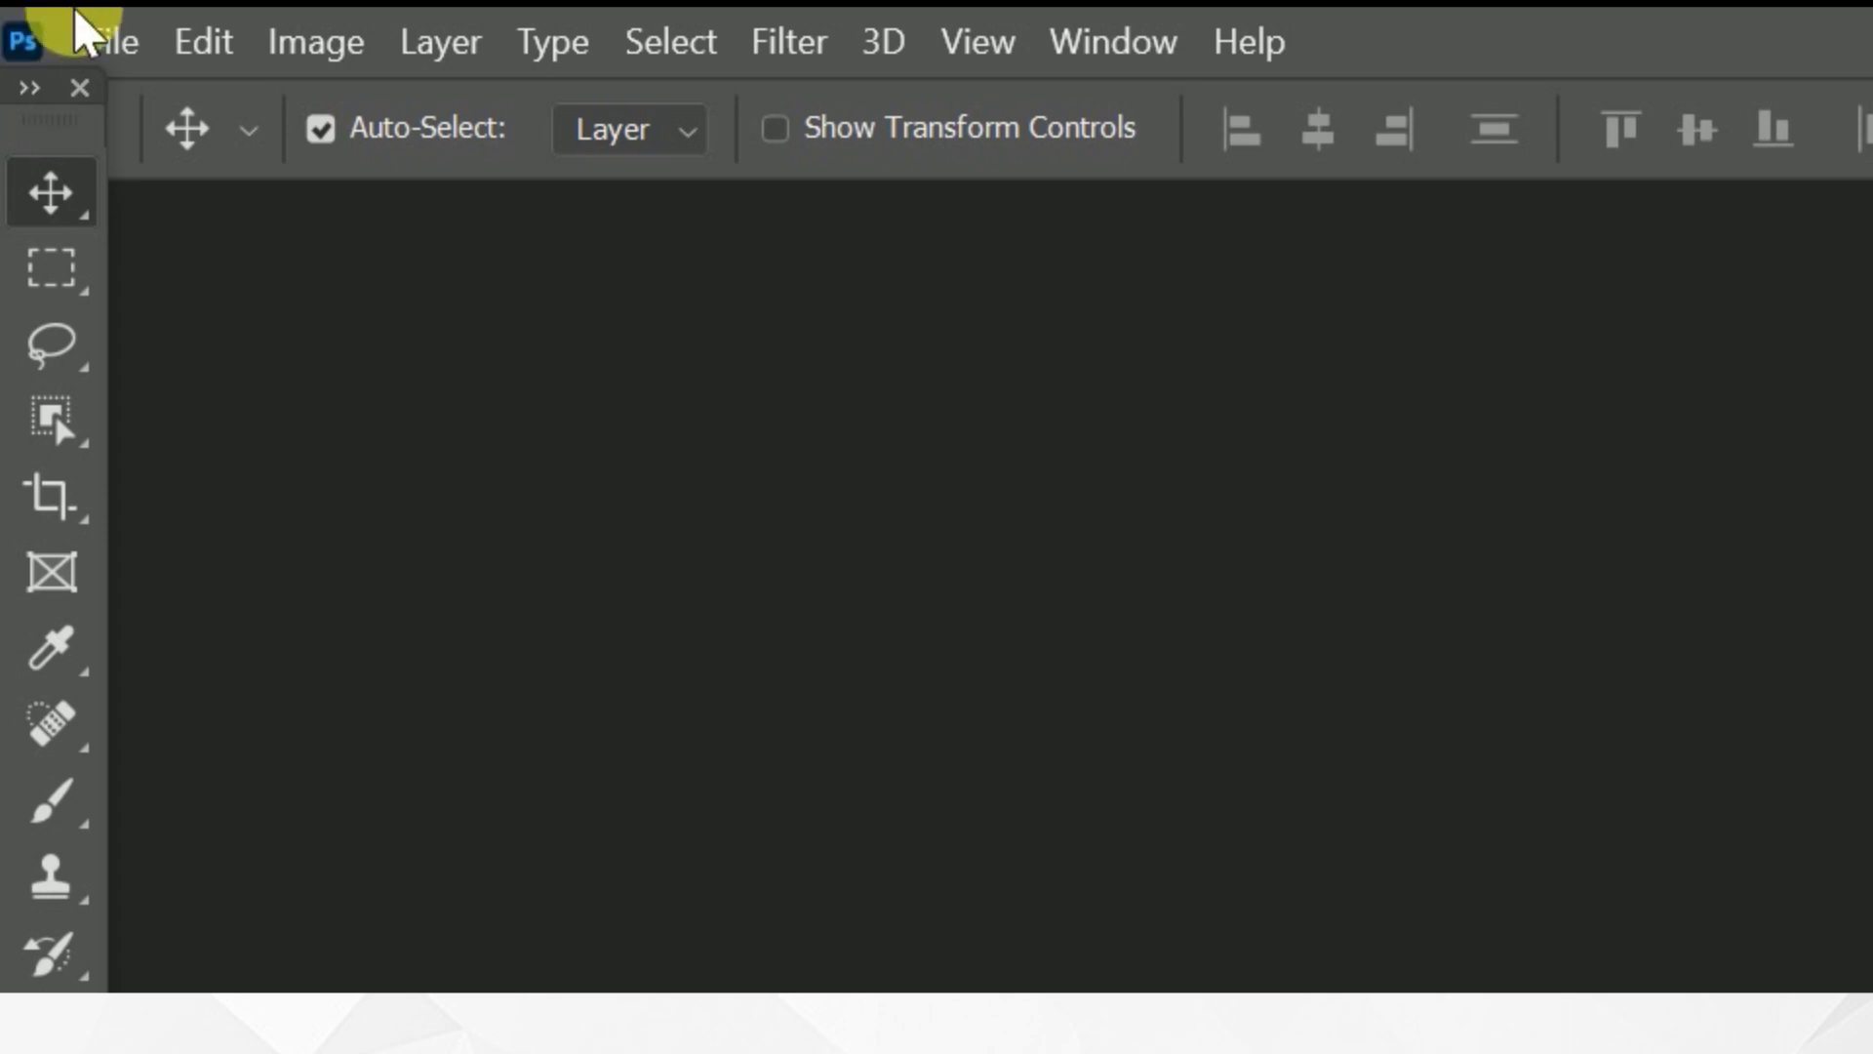
Toggle the toolbar to two columns and back, then float it and close it.
left_click(37, 89)
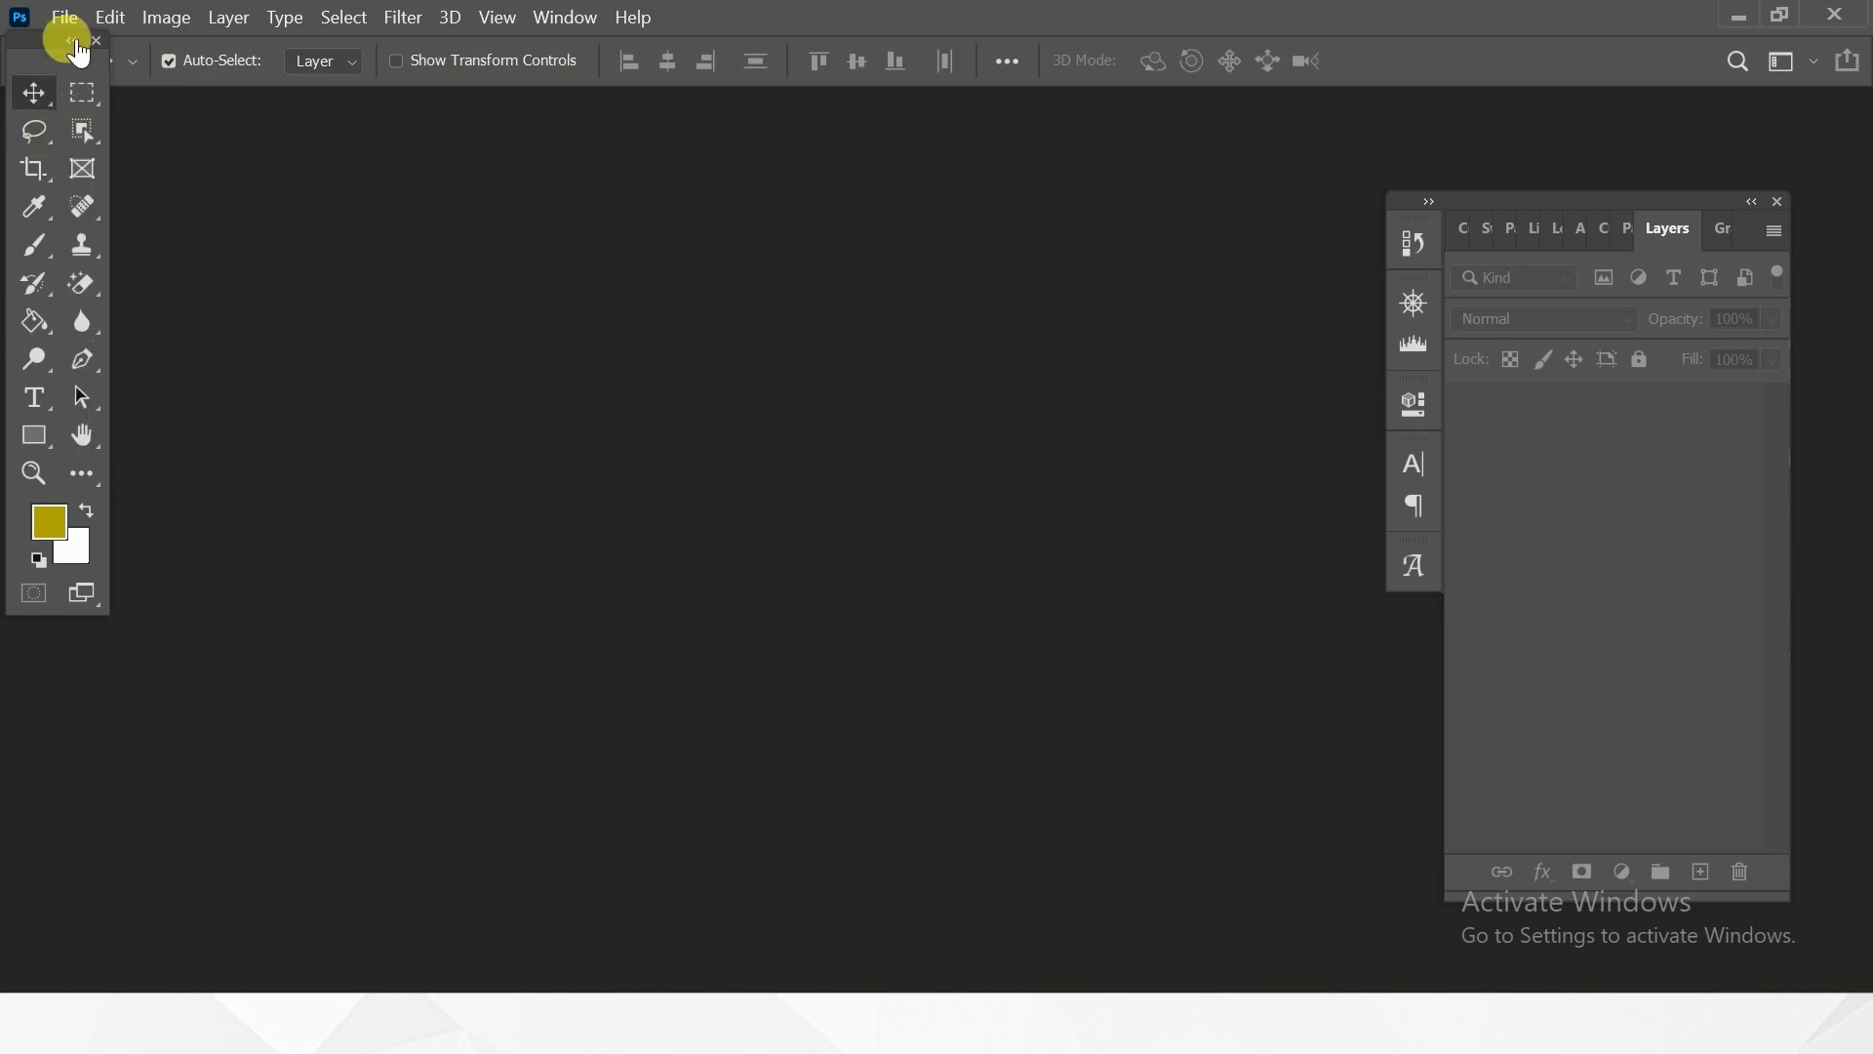
left_click(70, 42)
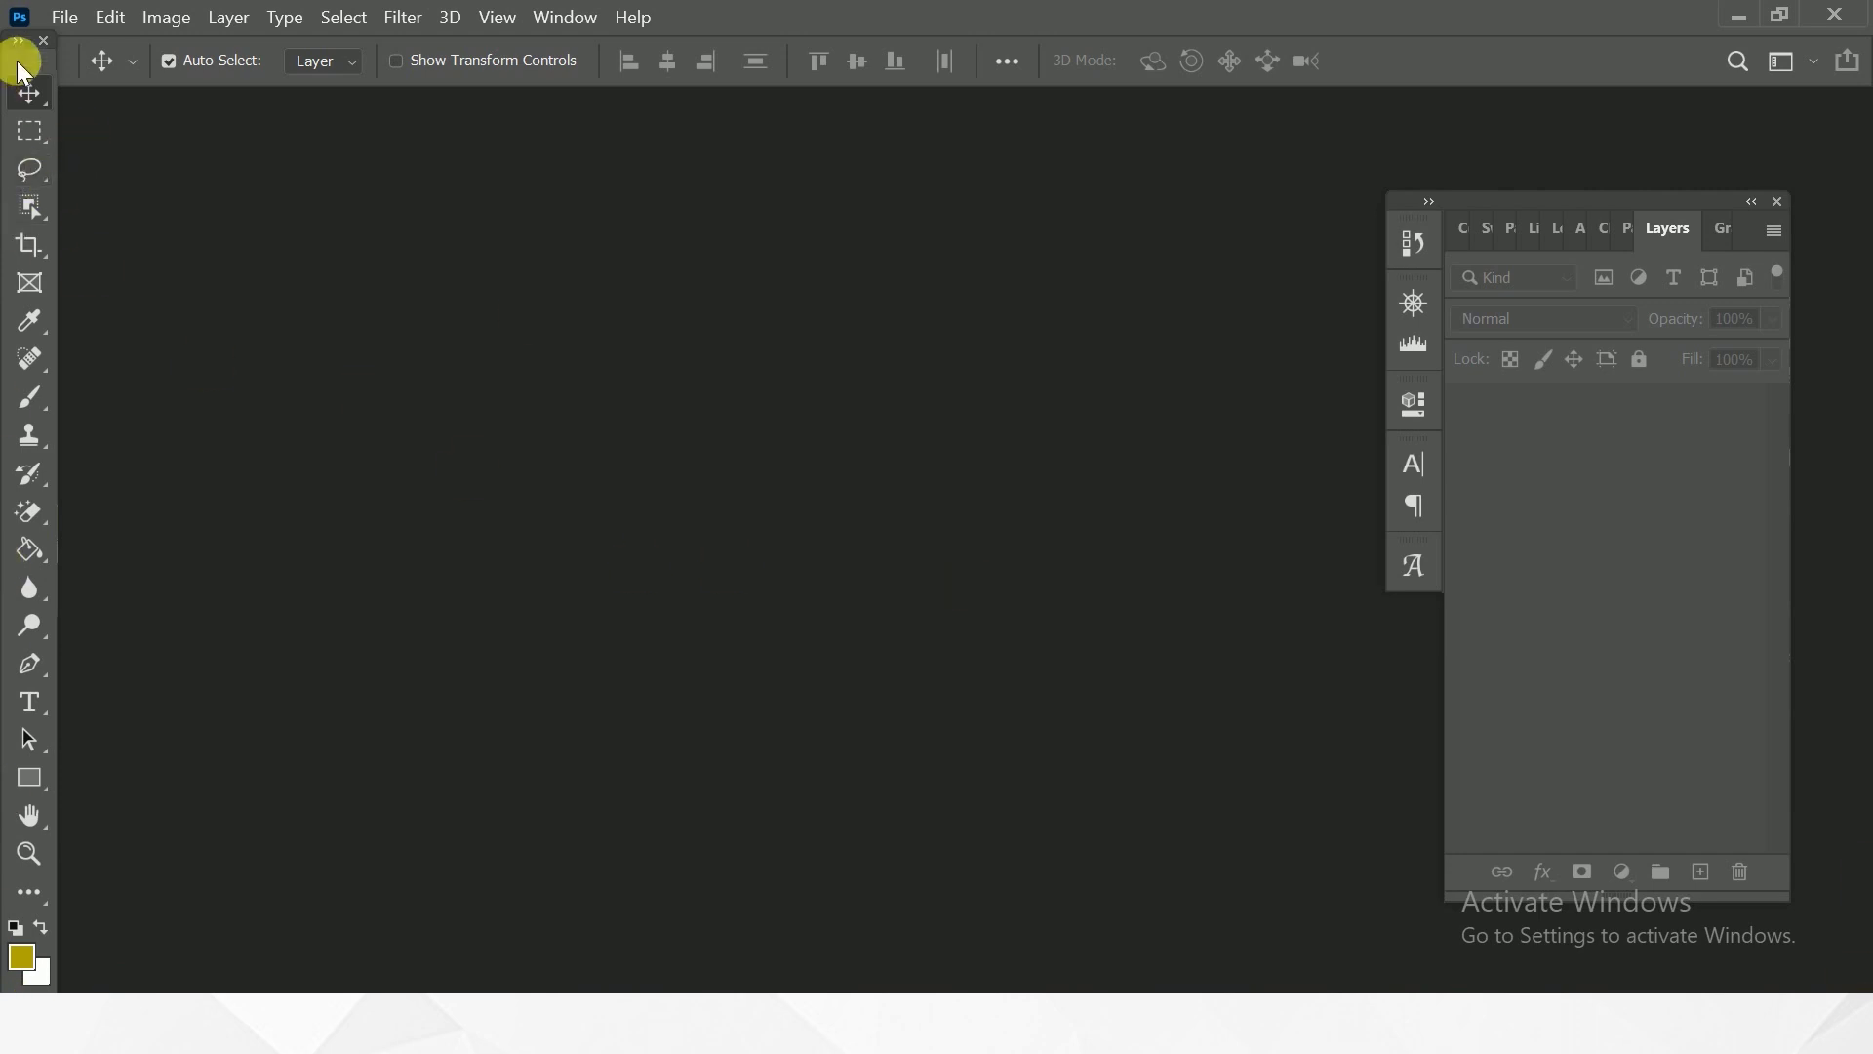
left_click_drag(20, 67, 527, 115)
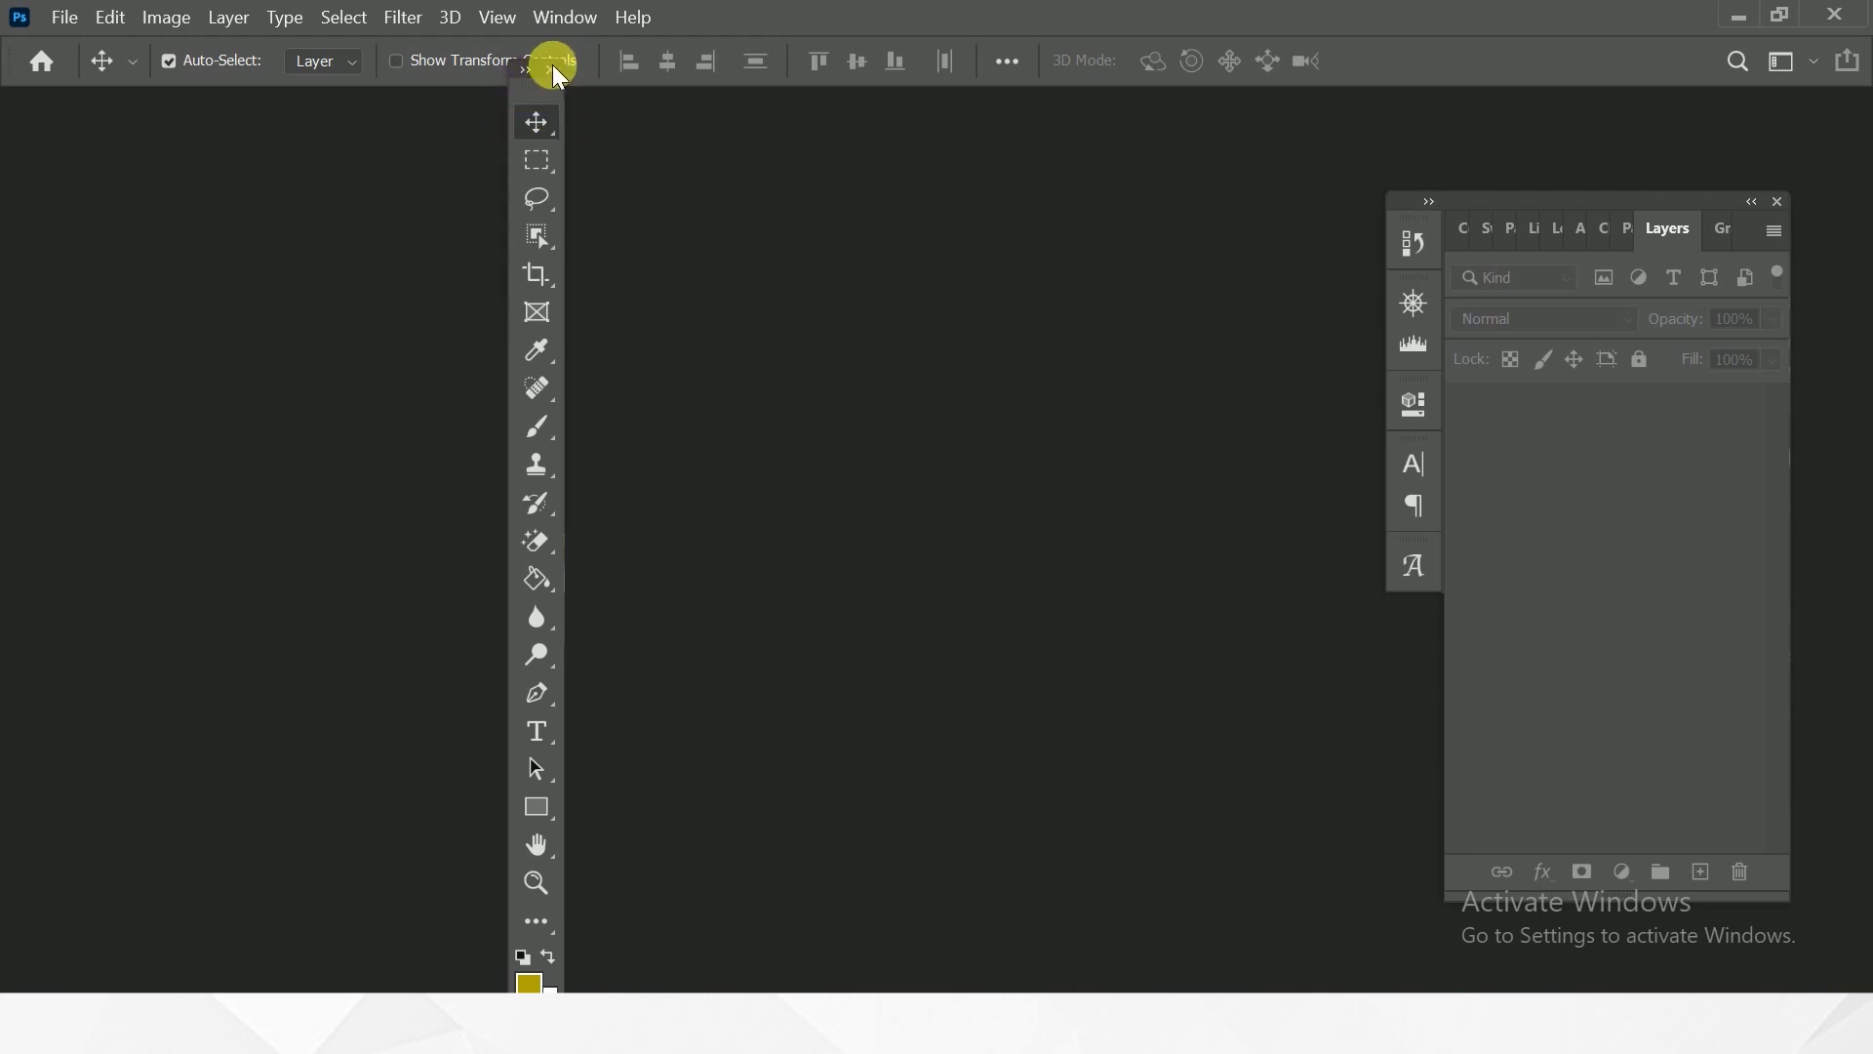
left_click(550, 71)
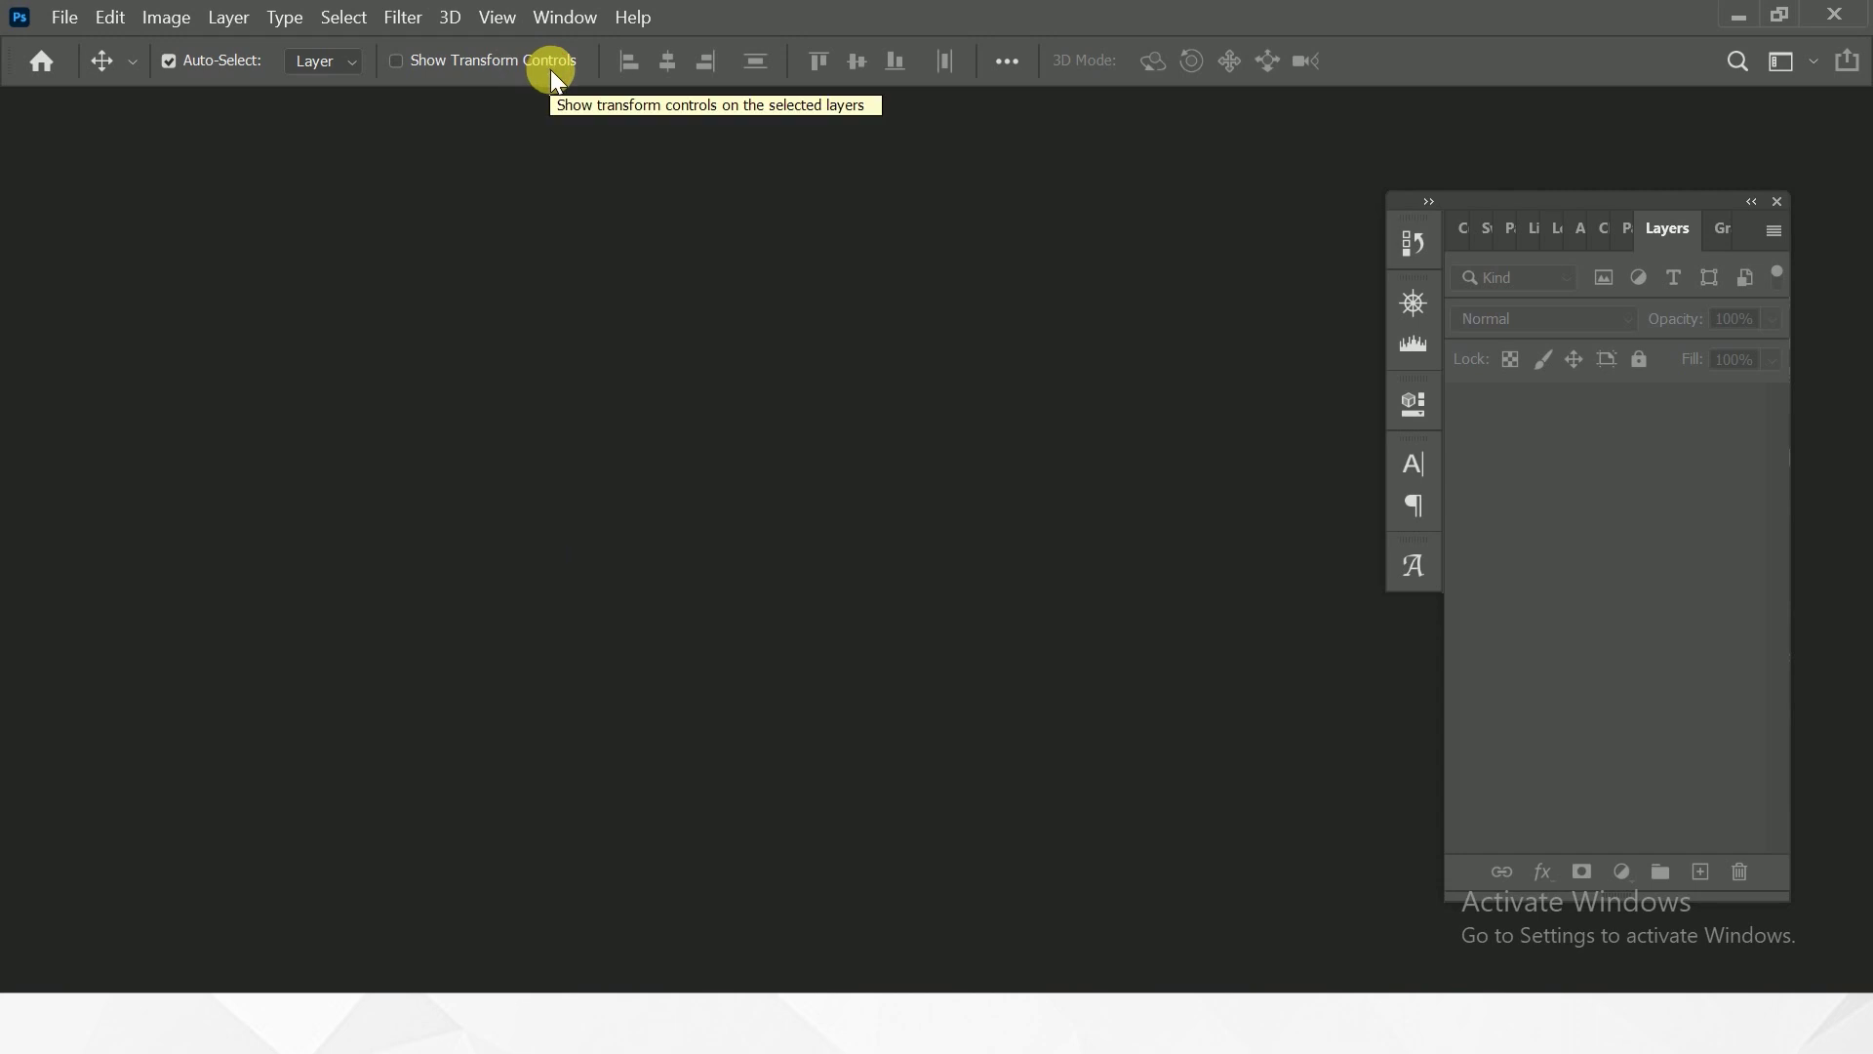
Reset the workspace from Window > Workspace, nudge the toolbar, and start a New Workspace.
left_click(514, 17)
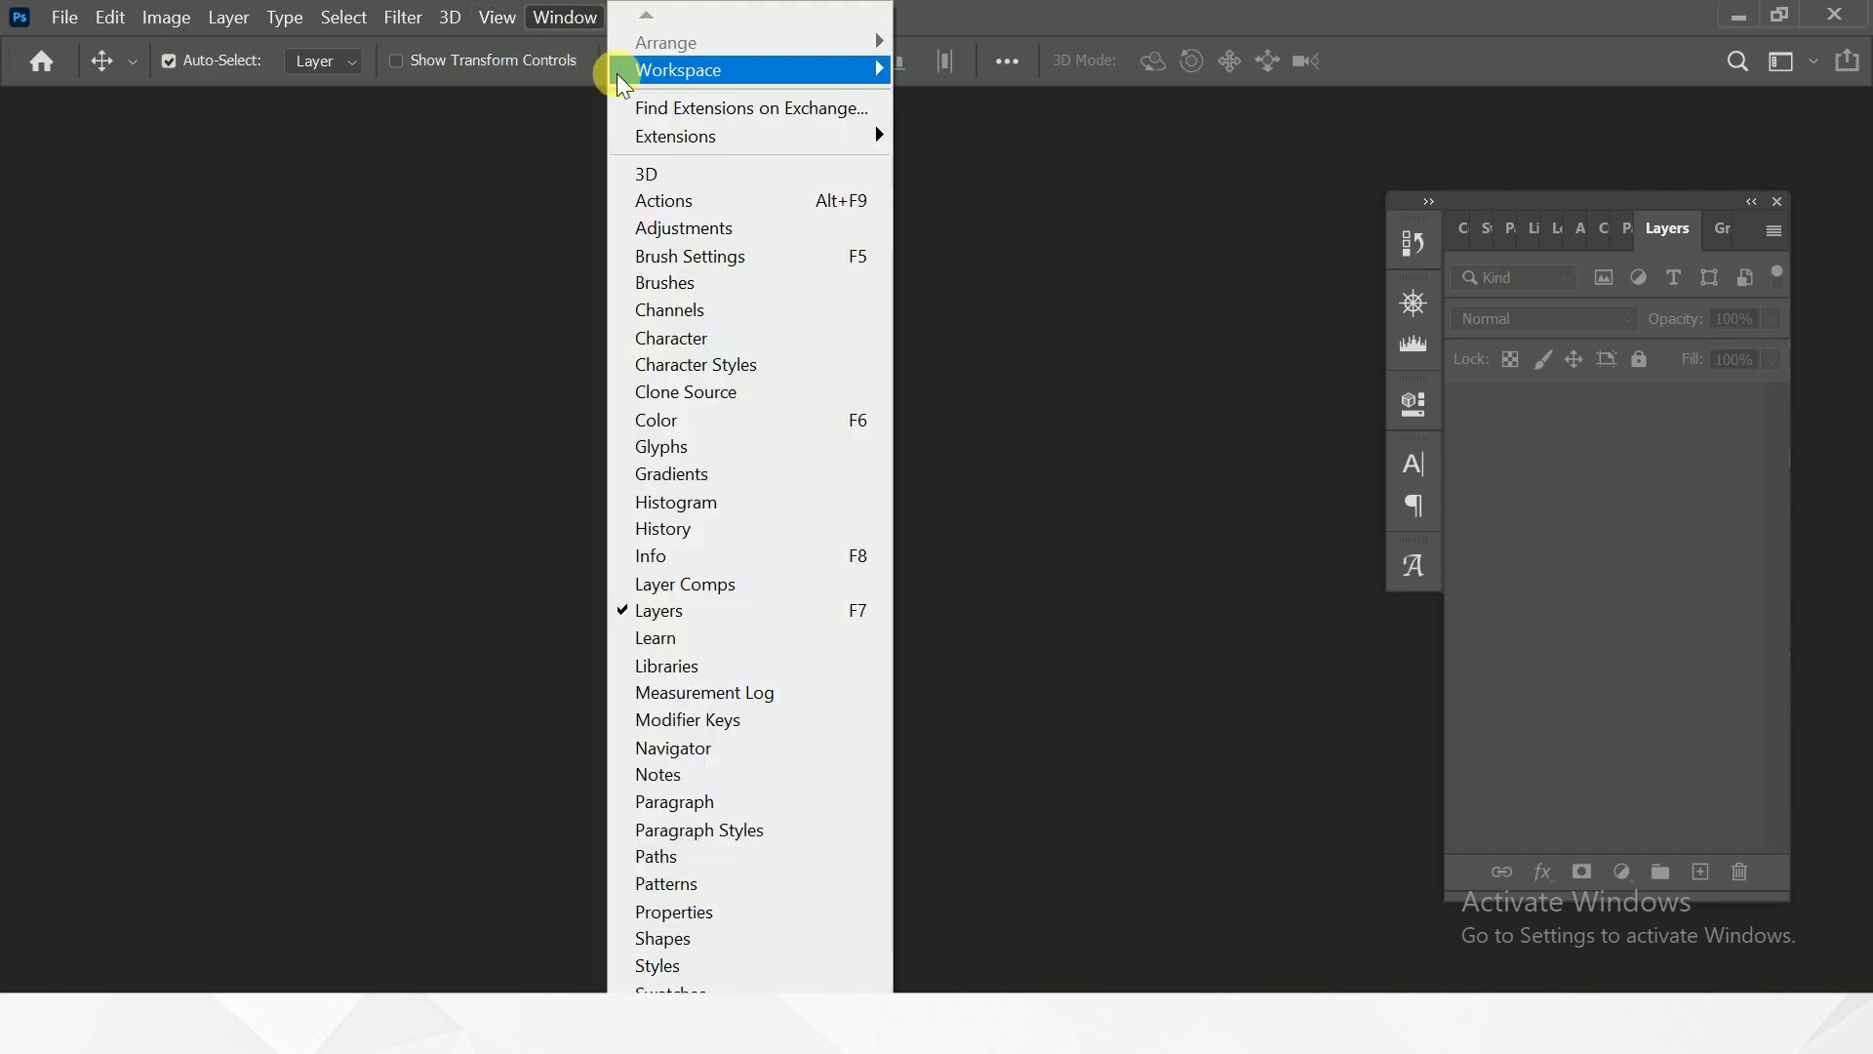
mouse_move(420, 120)
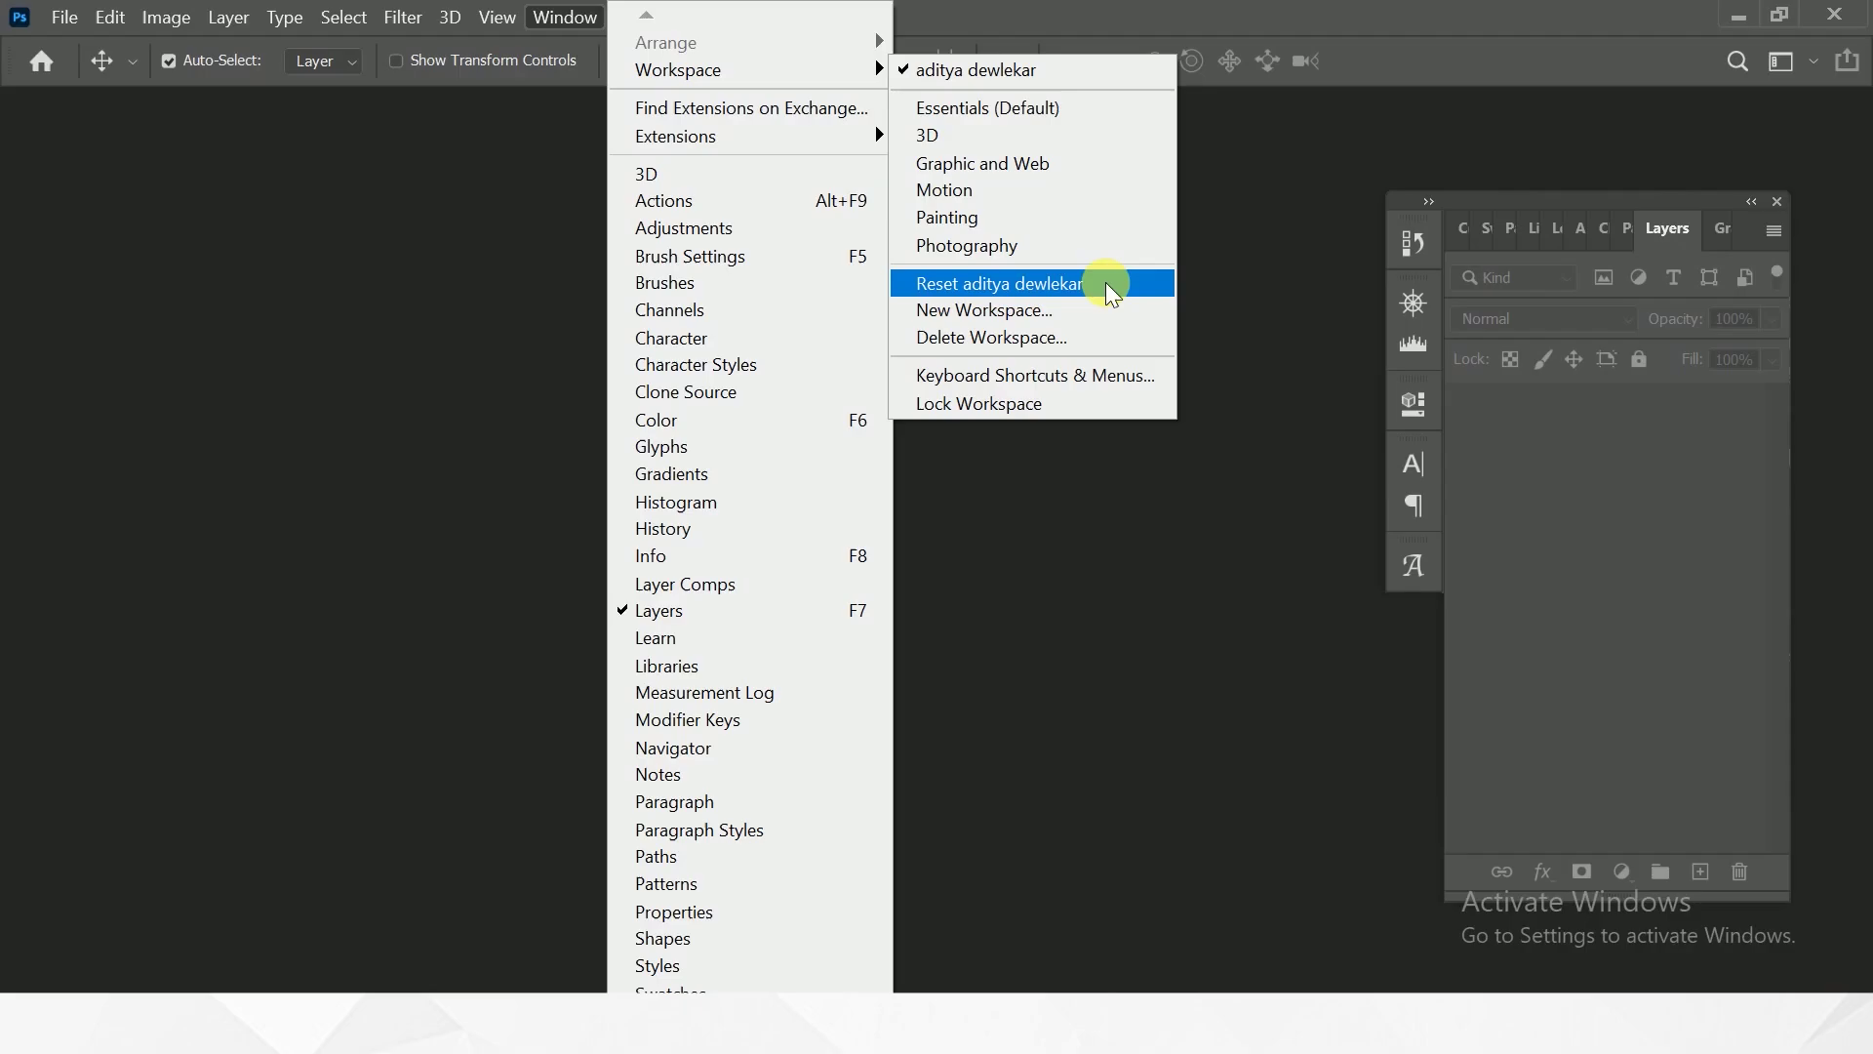
left_click(1105, 283)
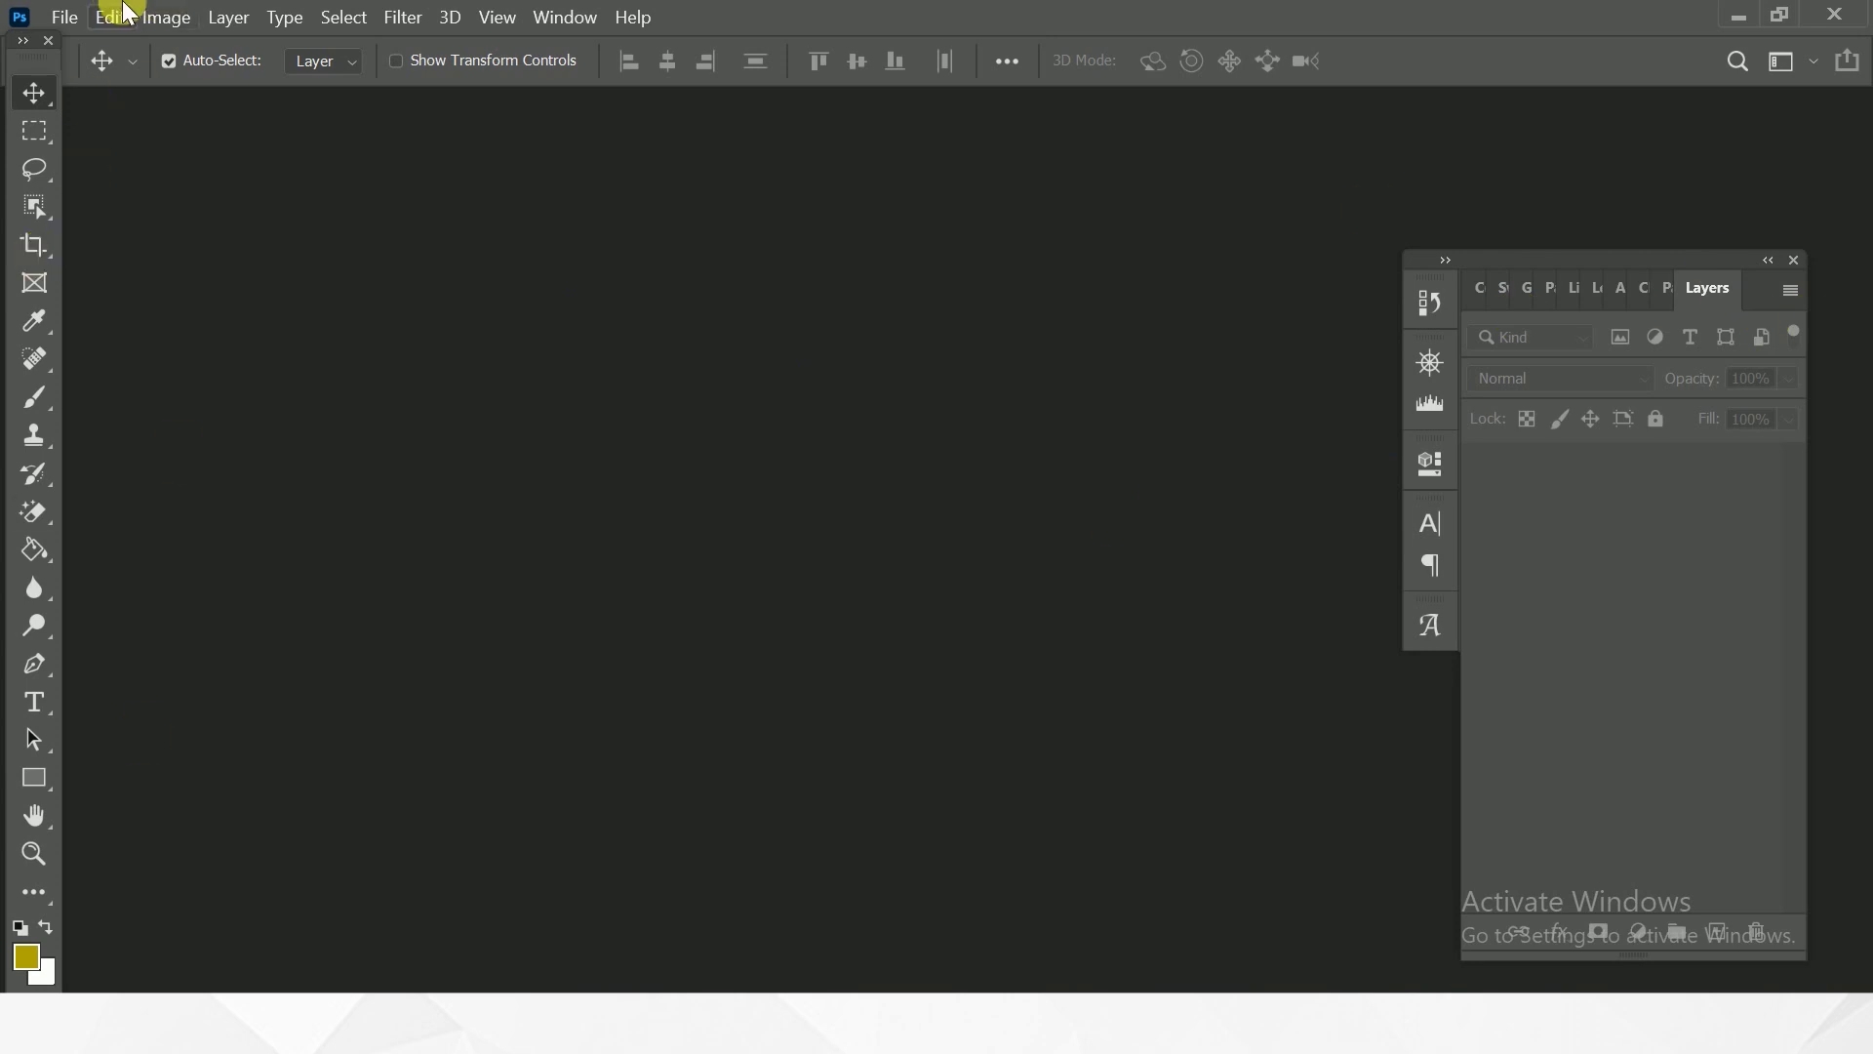
mouse_move(33, 58)
left_mouse_down()
mouse_move(37, 101)
mouse_move(14, 64)
left_mouse_up()
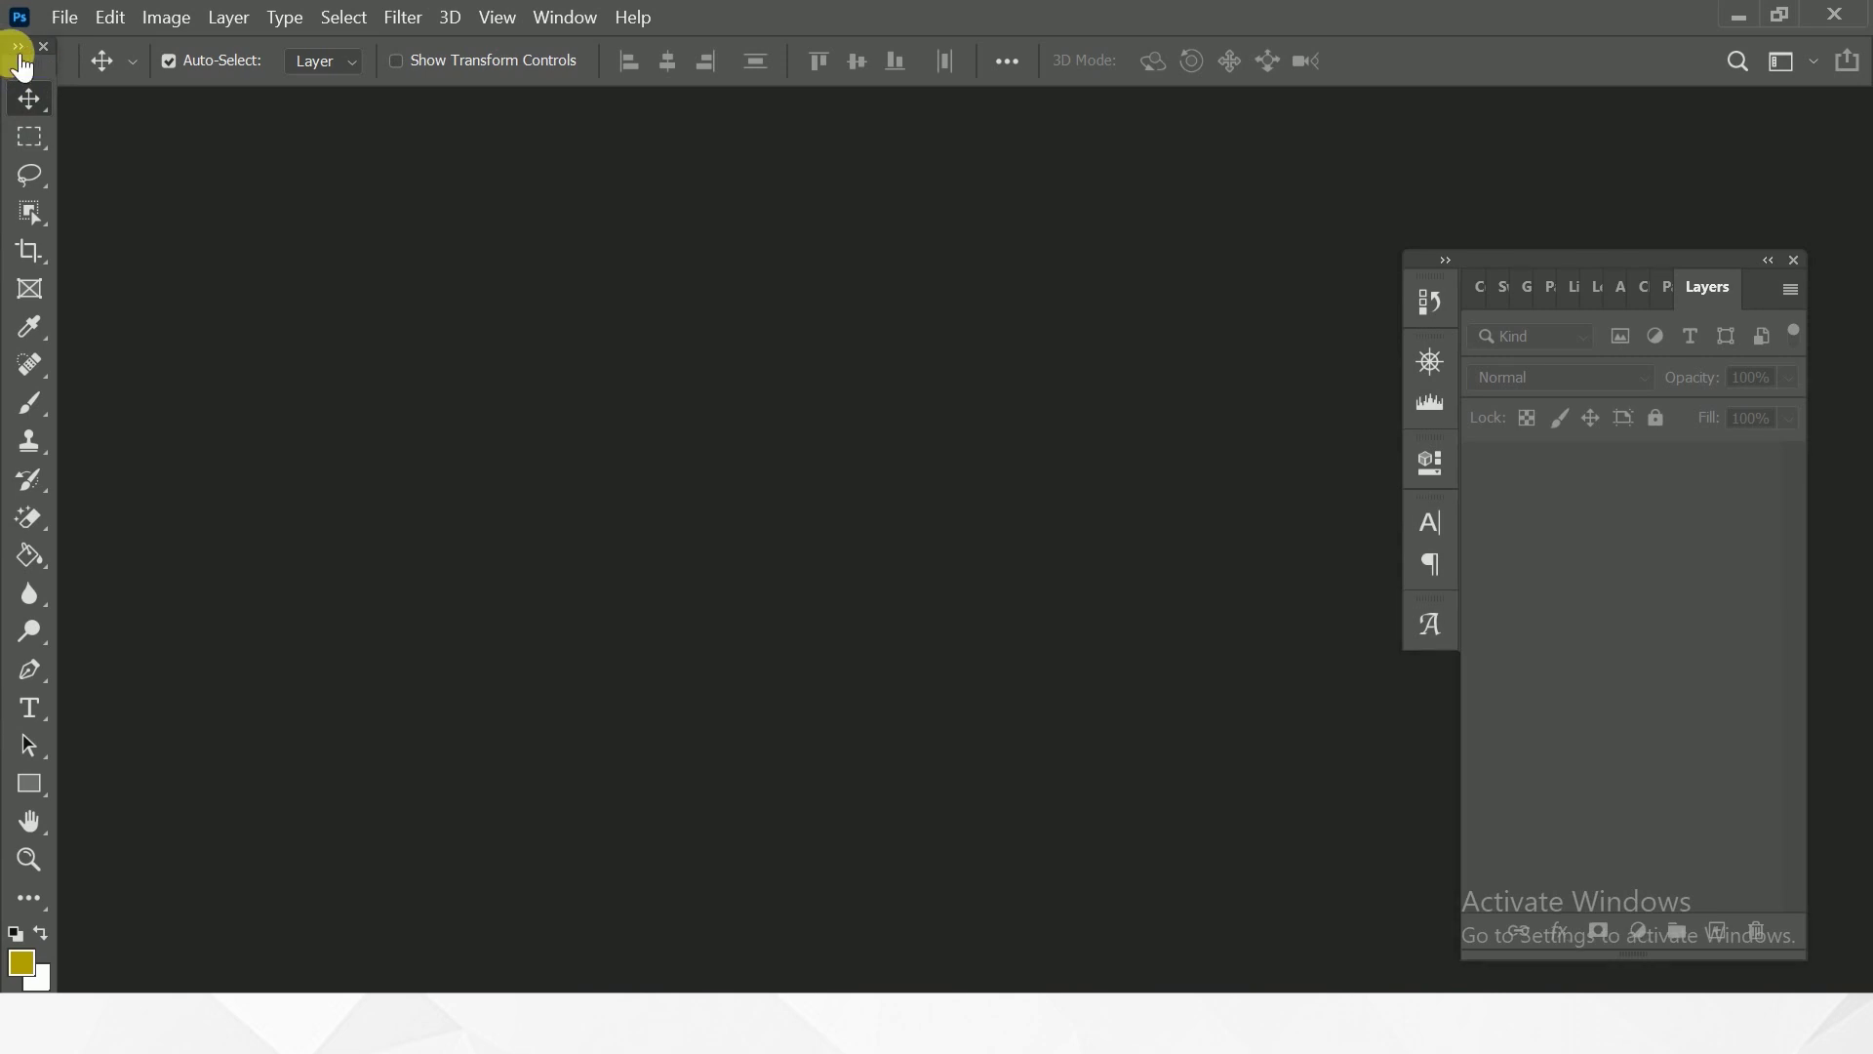
left_click(554, 15)
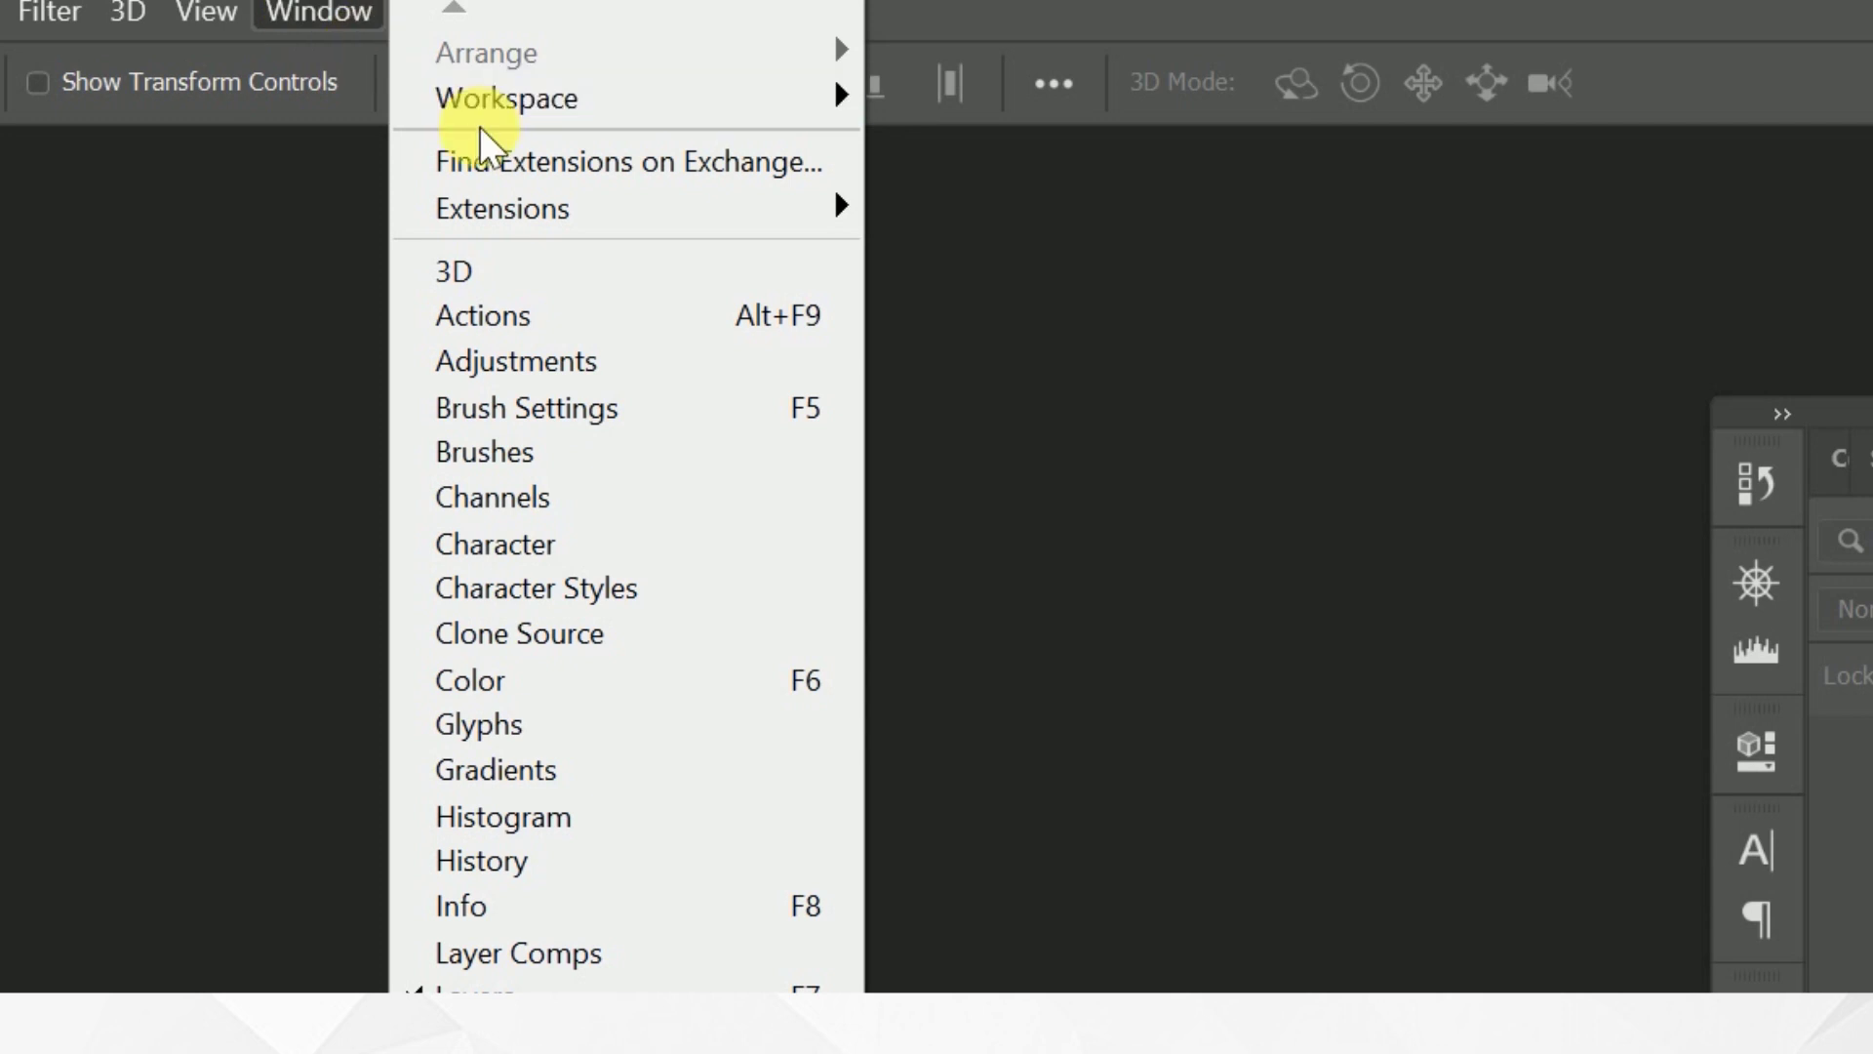
mouse_move(506, 97)
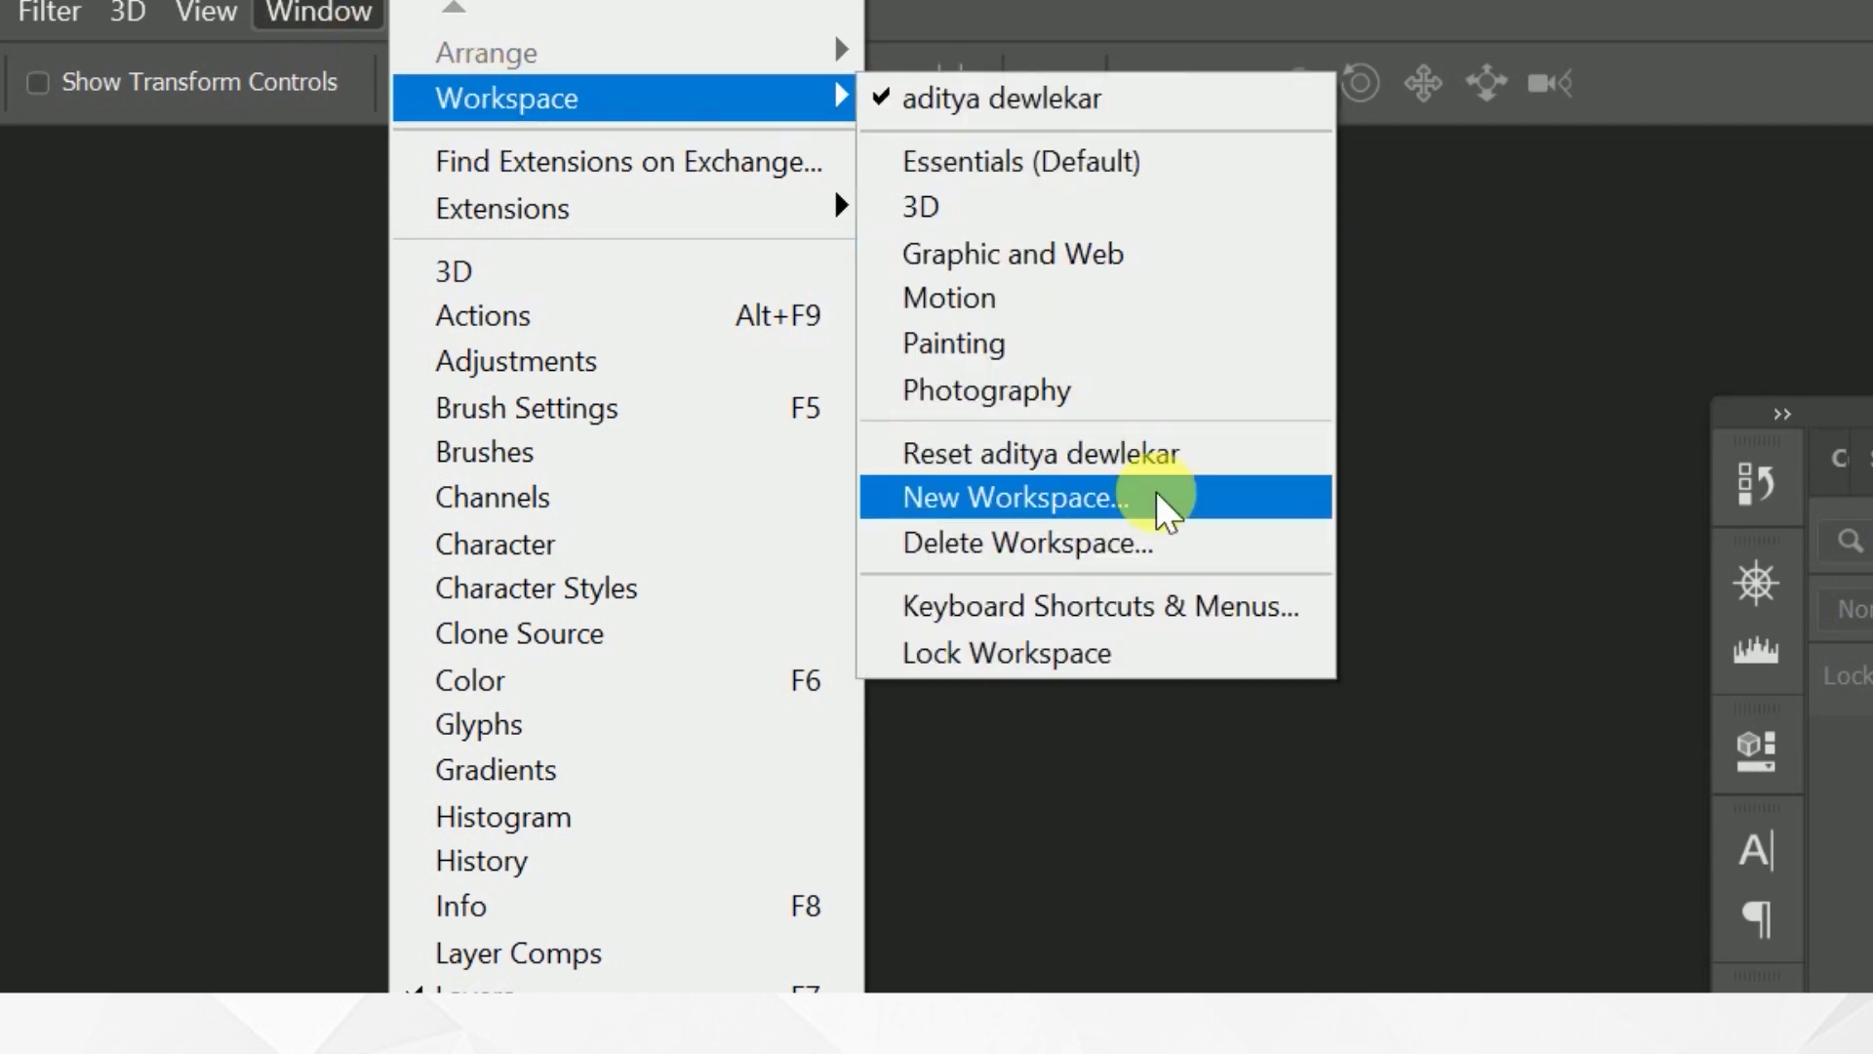
left_click(1156, 496)
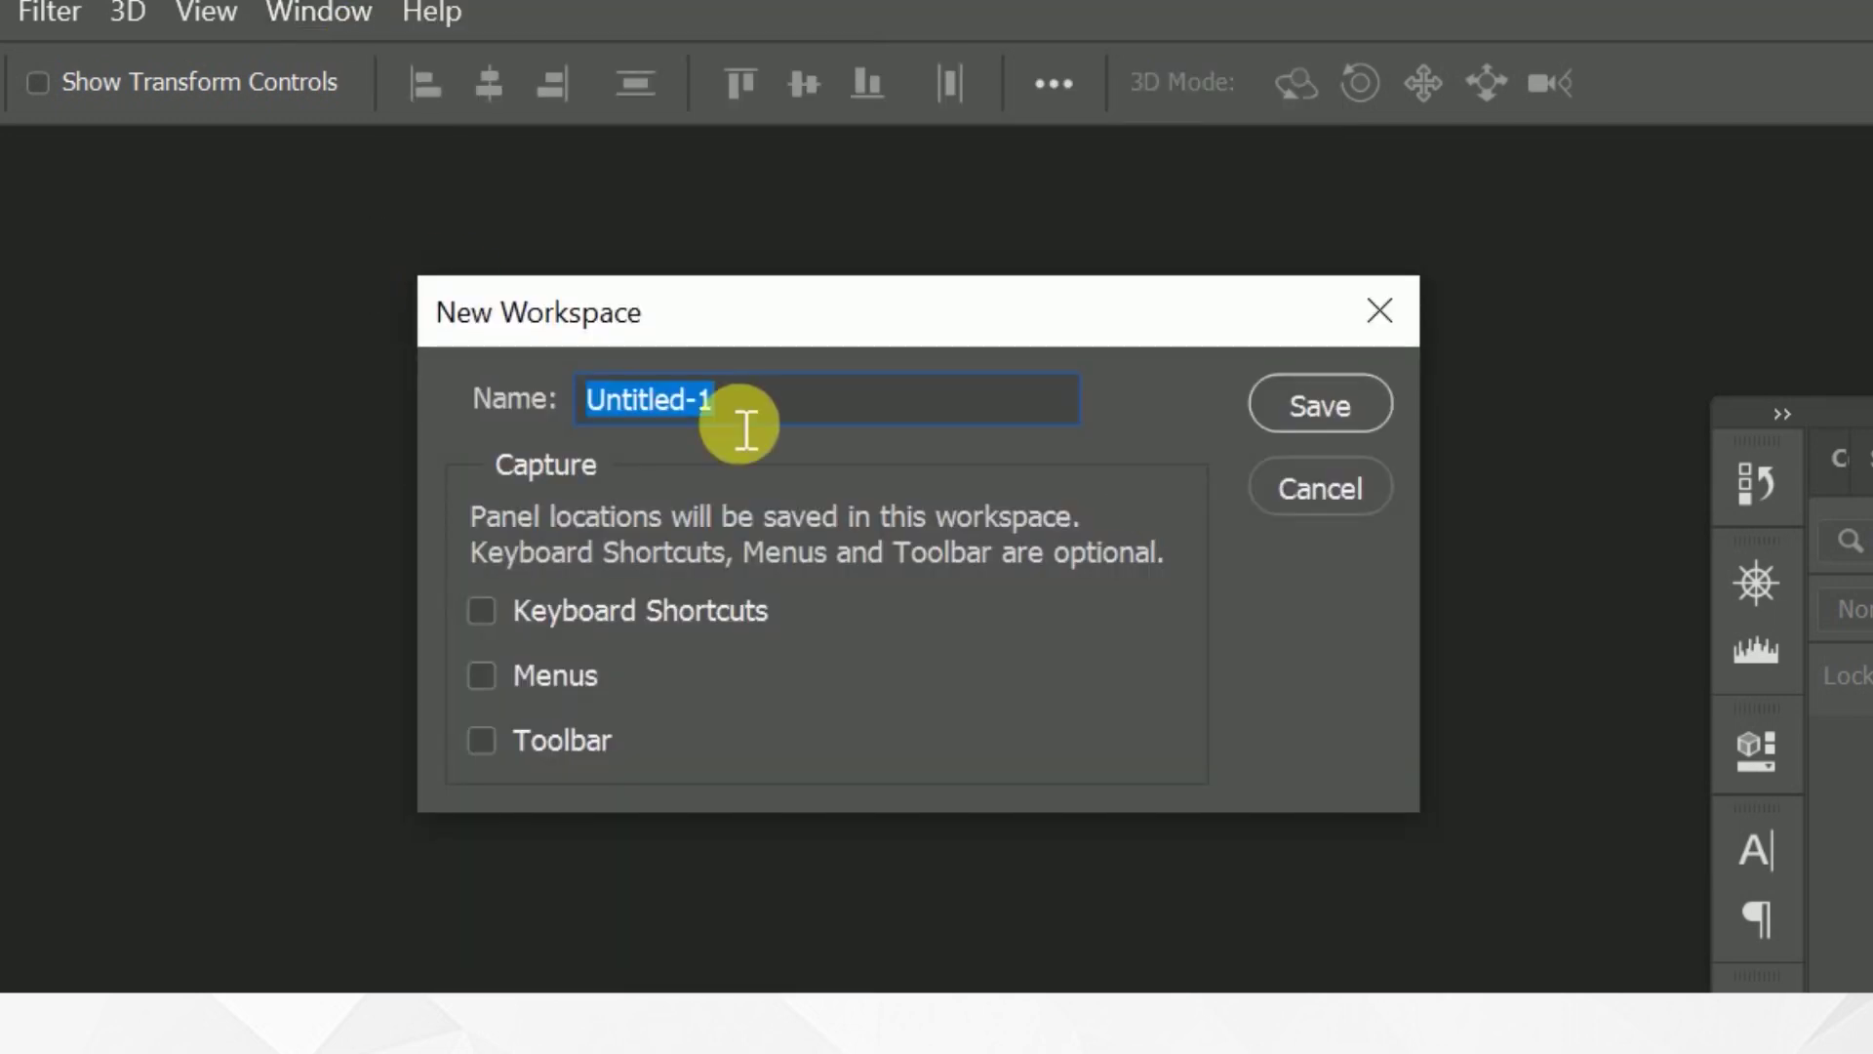
left_click_drag(532, 327, 385, 185)
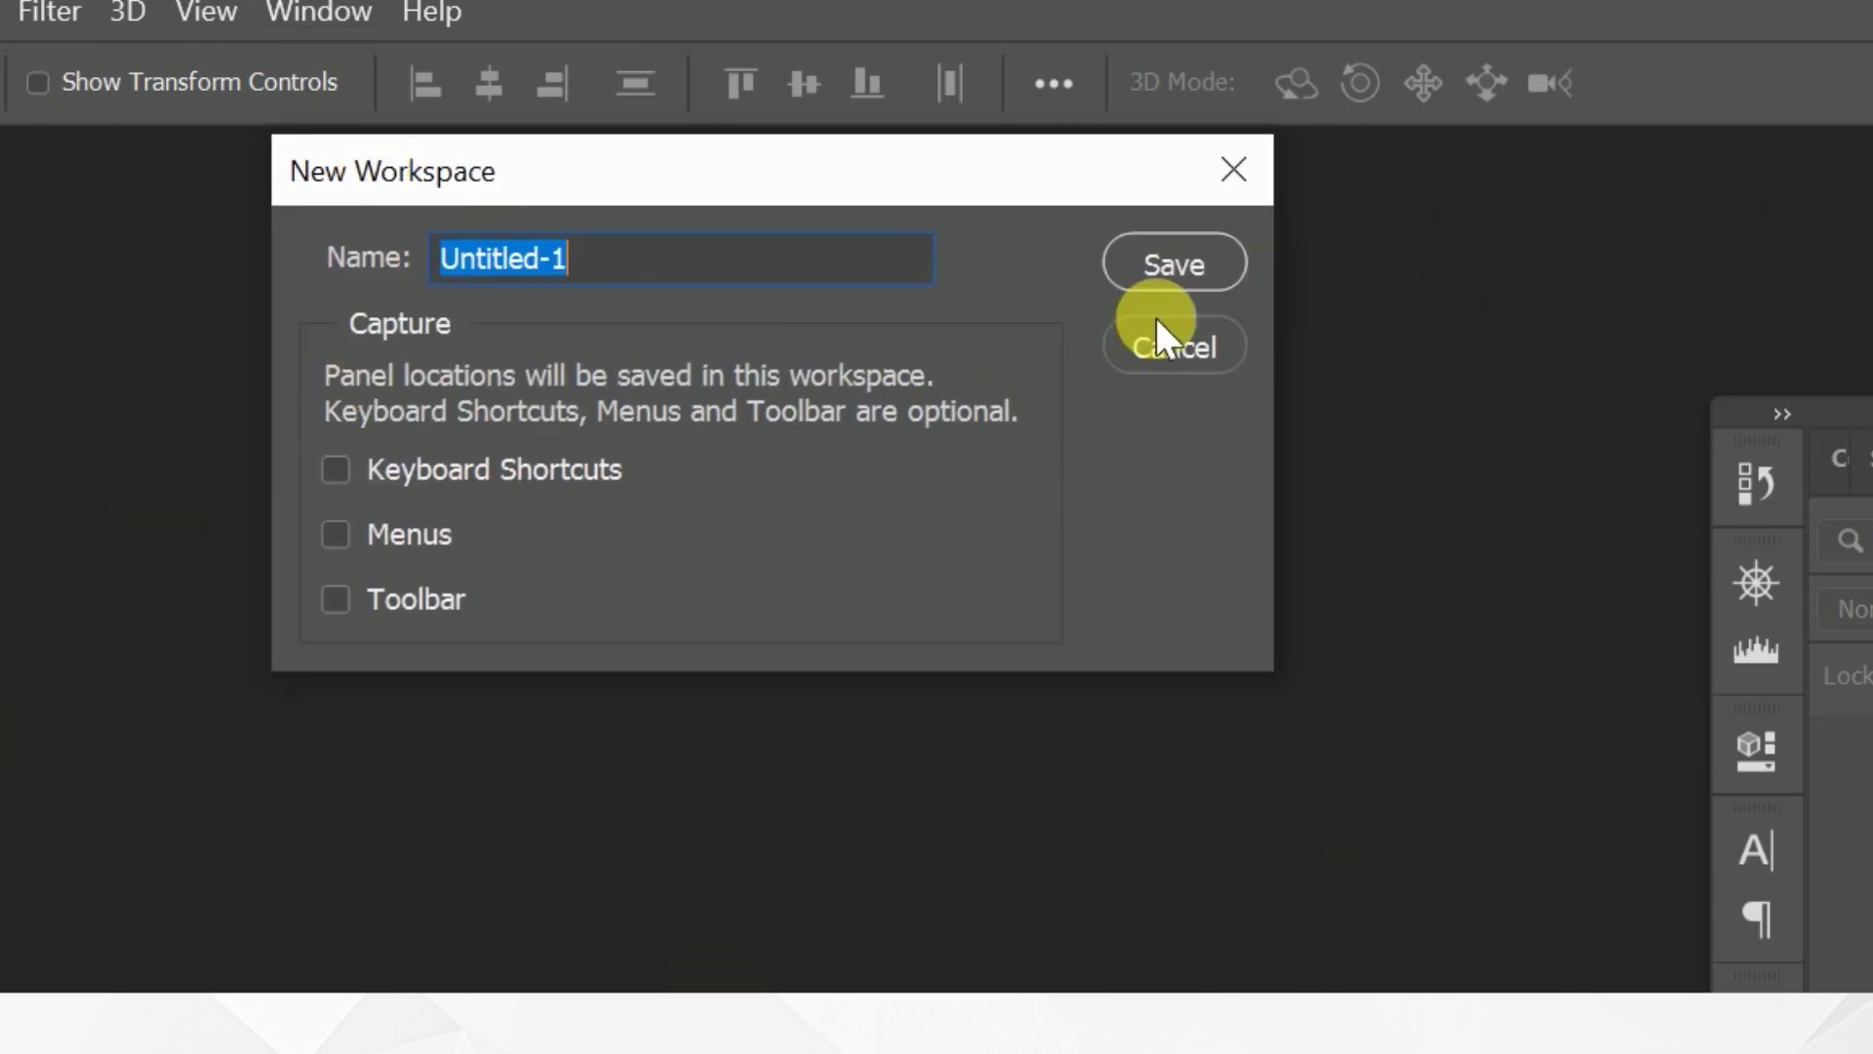
left_click(1079, 221)
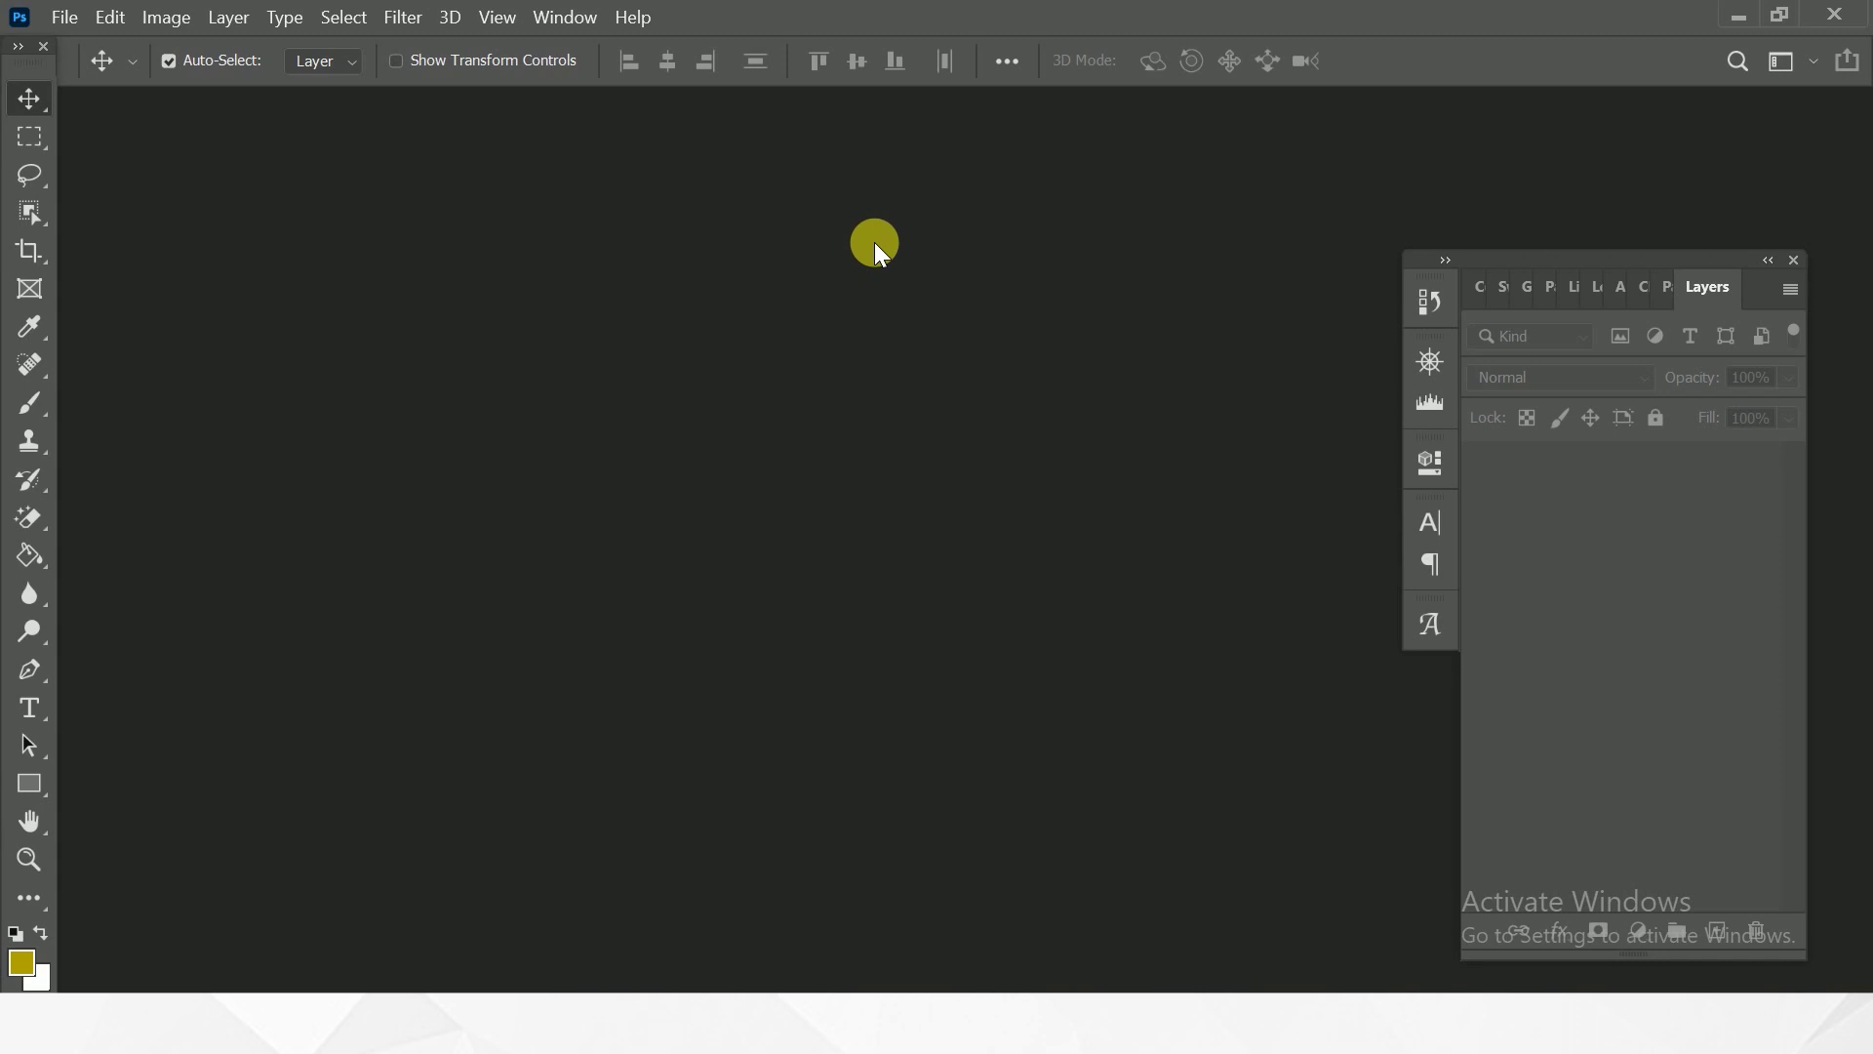
left_click(558, 17)
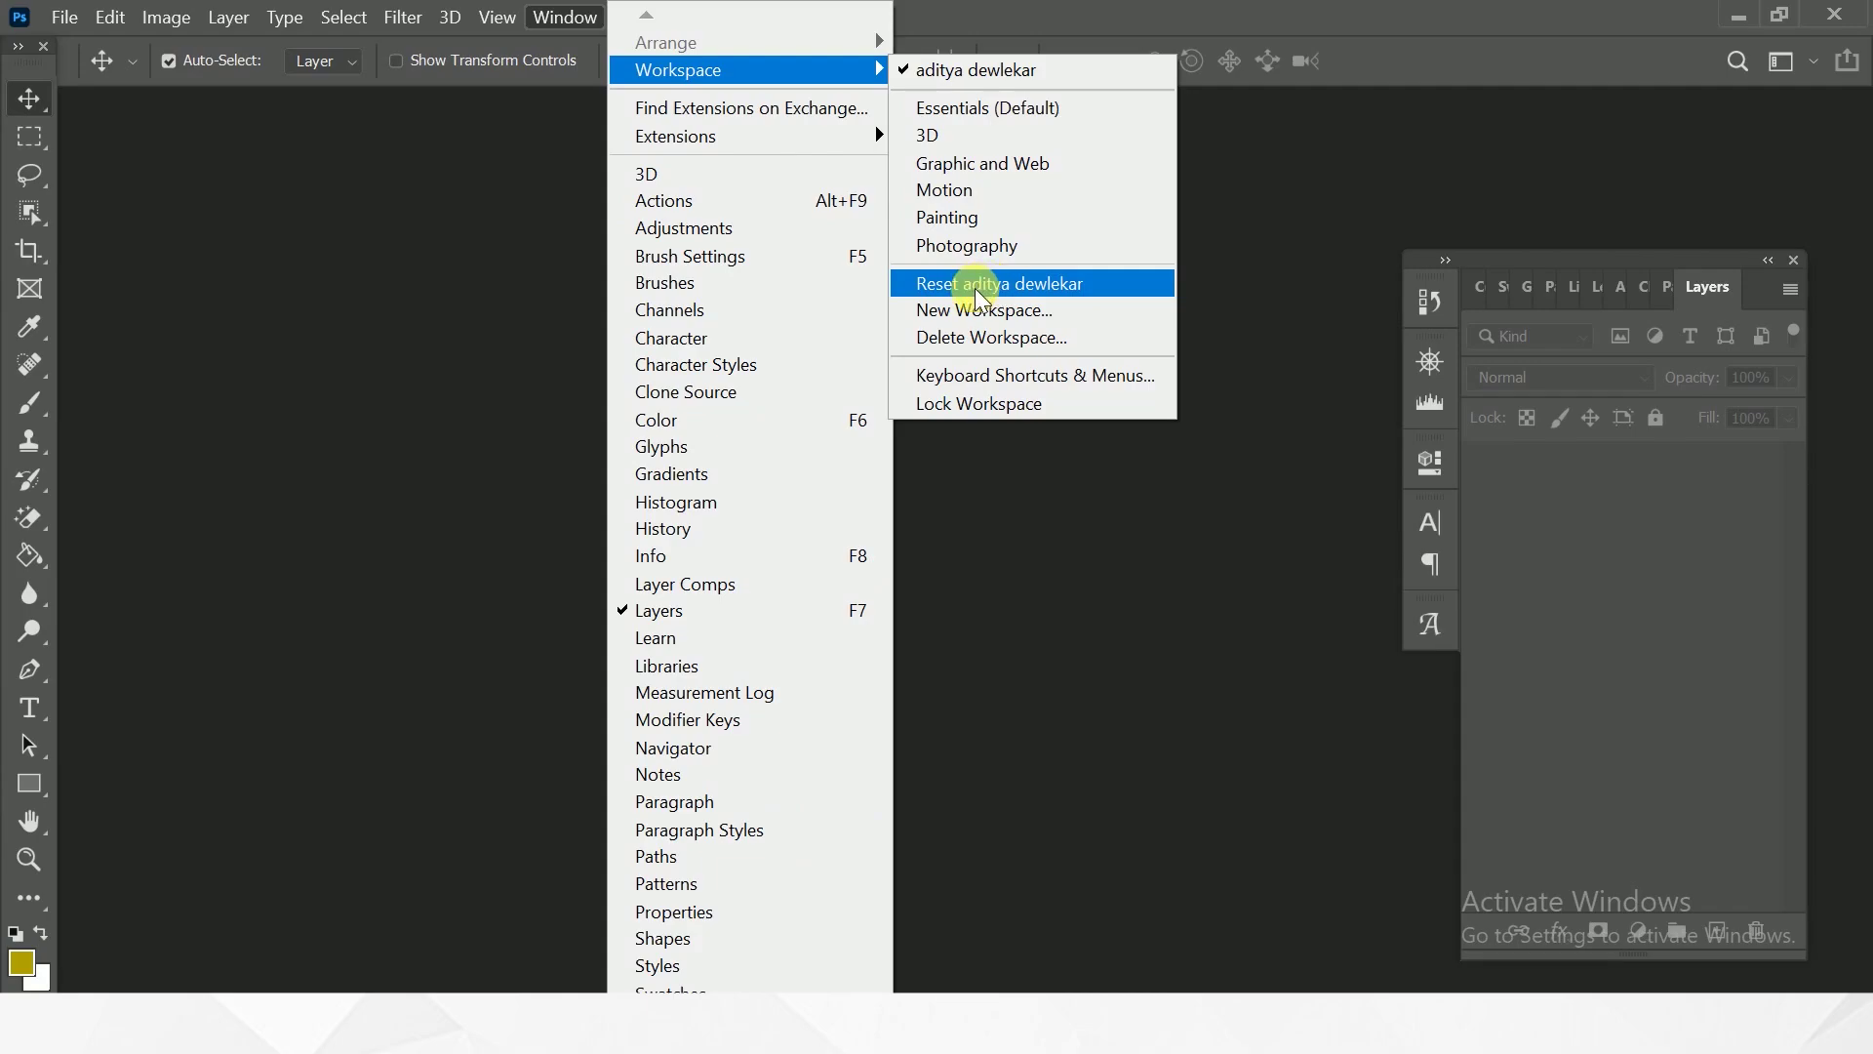
Reset the workspace again from Window > Workspace > Reset.
left_click(978, 290)
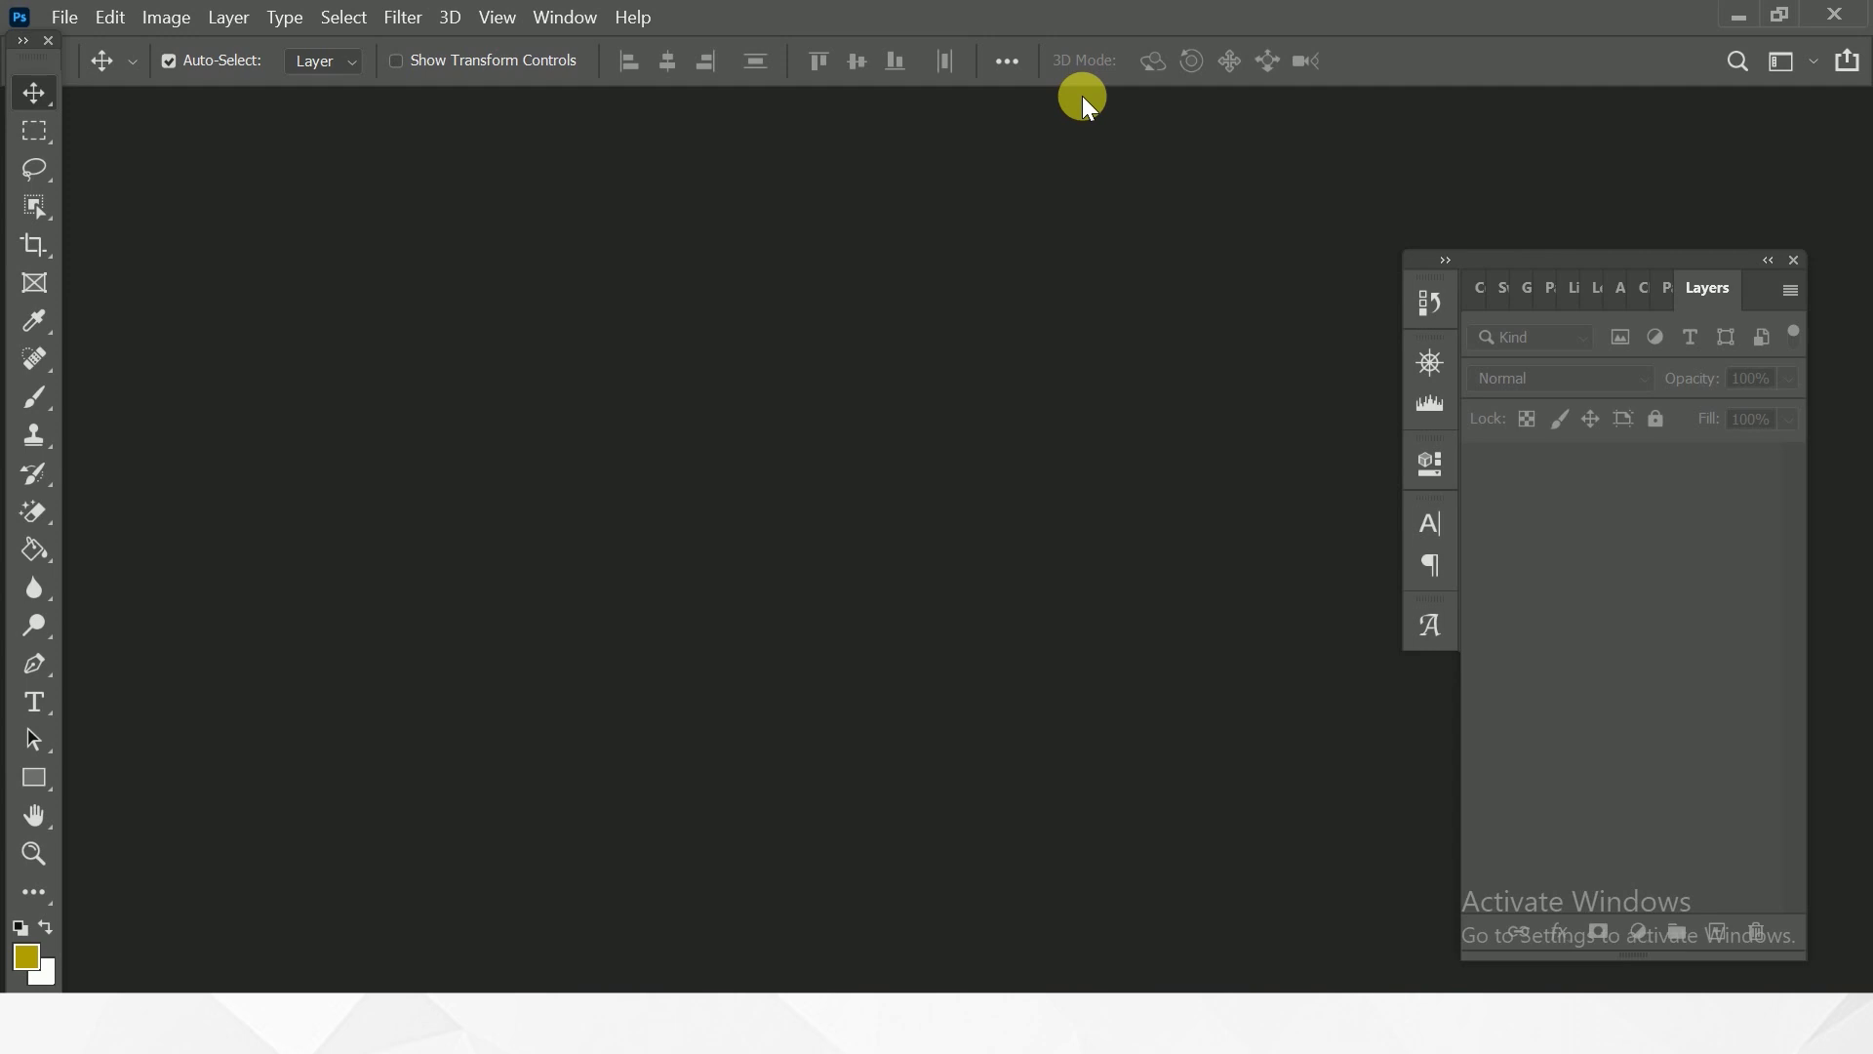
left_click(64, 18)
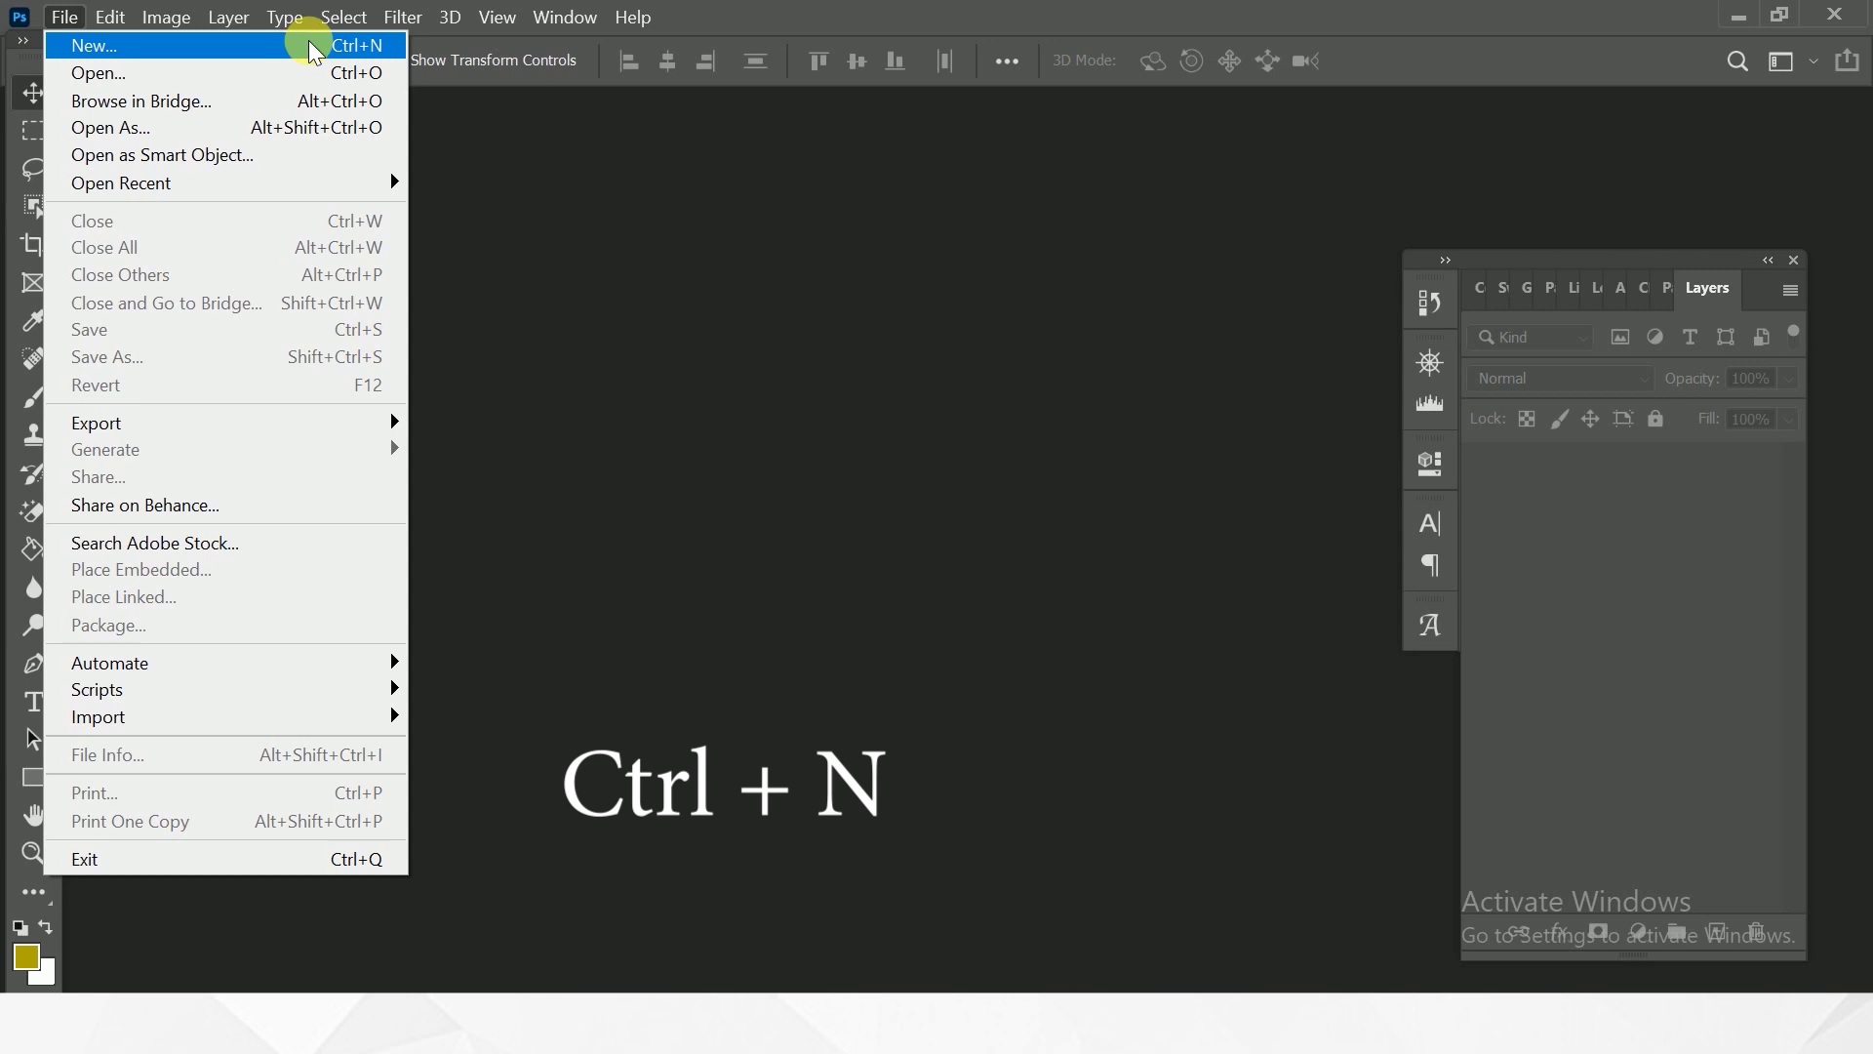
Open File > New to show the New Document dialog with its six recent presets.
left_click(312, 49)
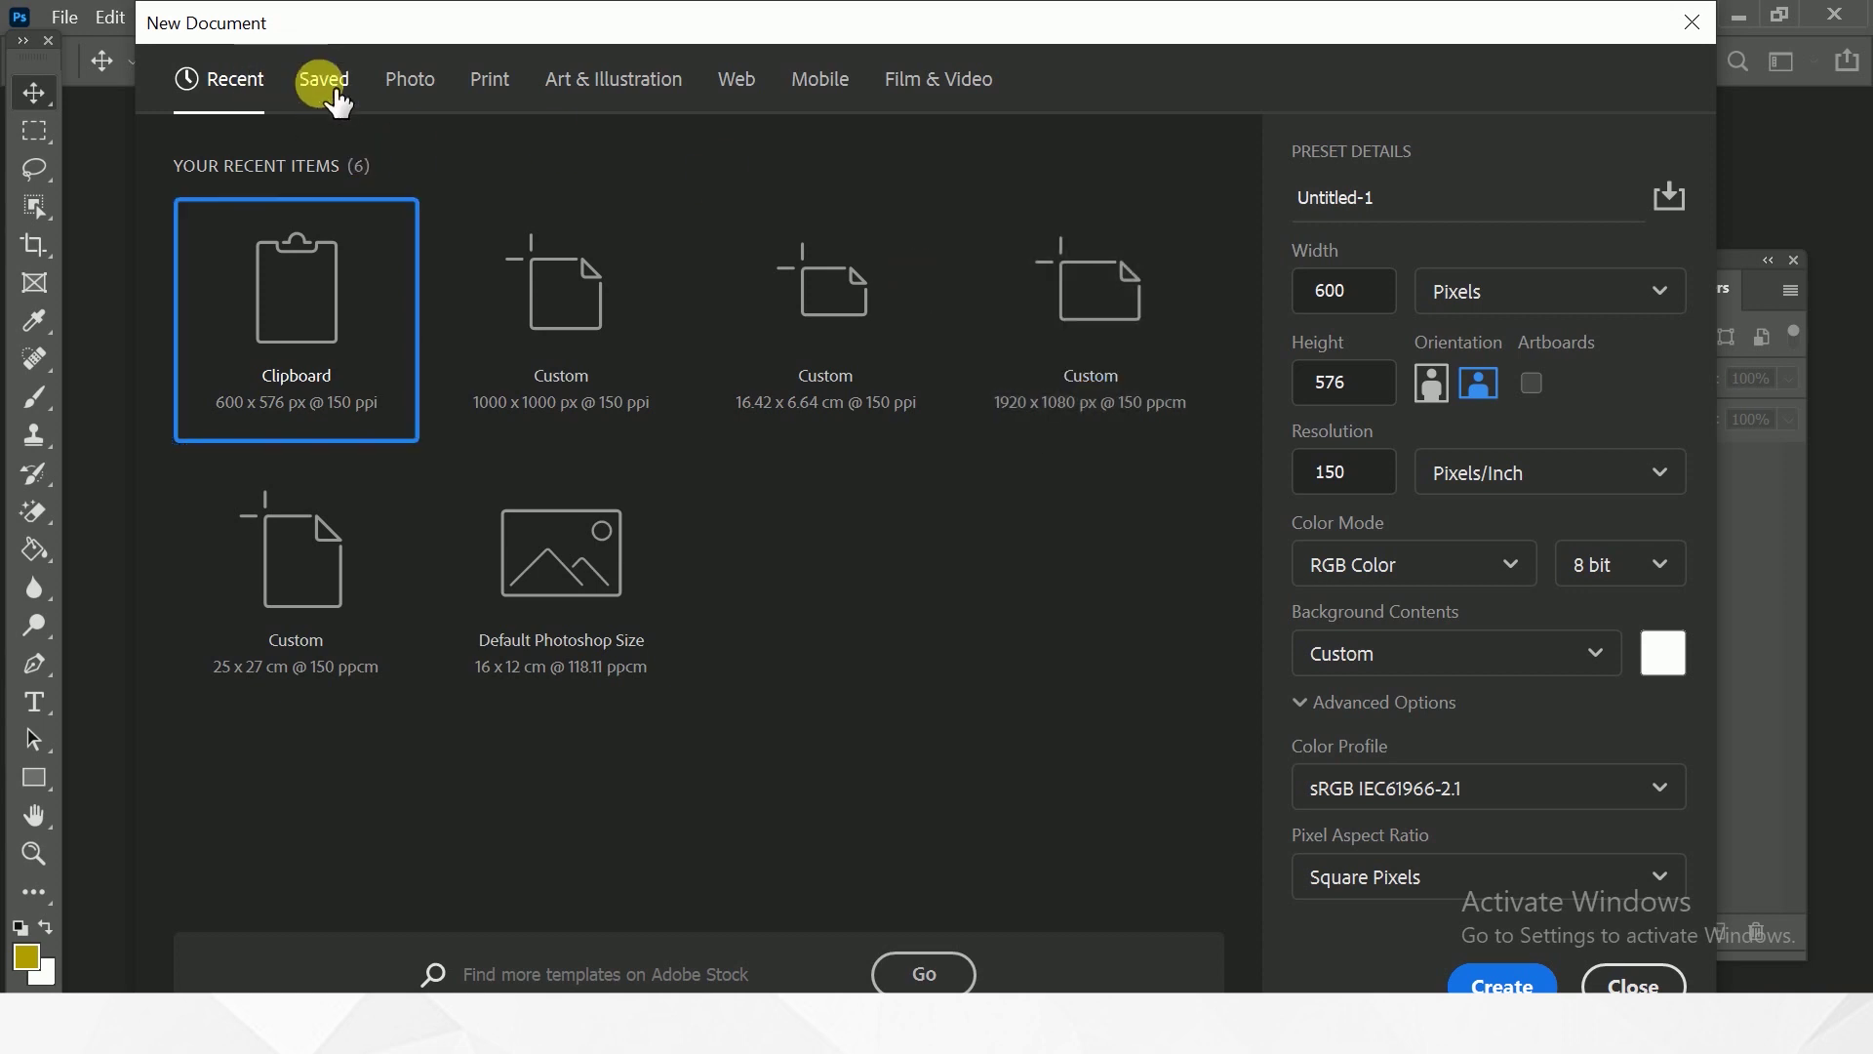
Browse the Saved, Photo, Print, Art & Illustration, Web, Mobile and Film & Video preset categories.
left_click(328, 82)
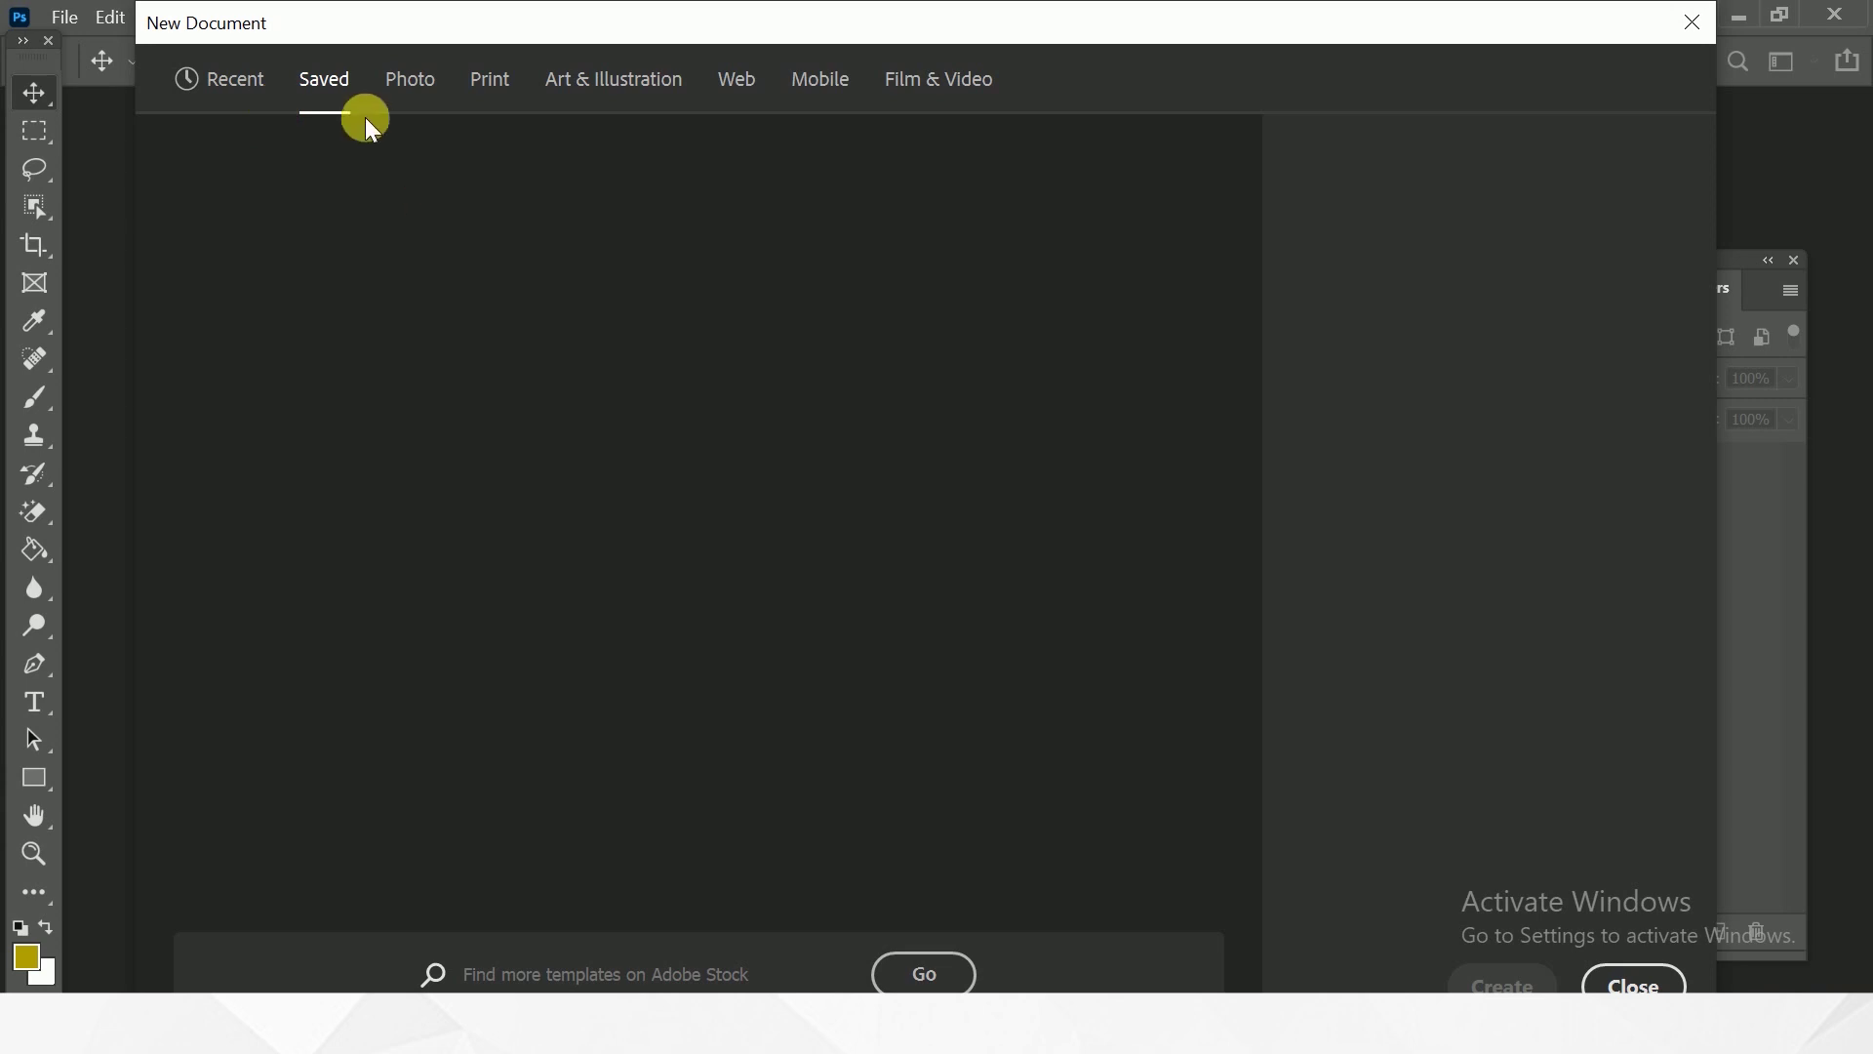
left_click(267, 89)
left_click(325, 86)
left_click(434, 88)
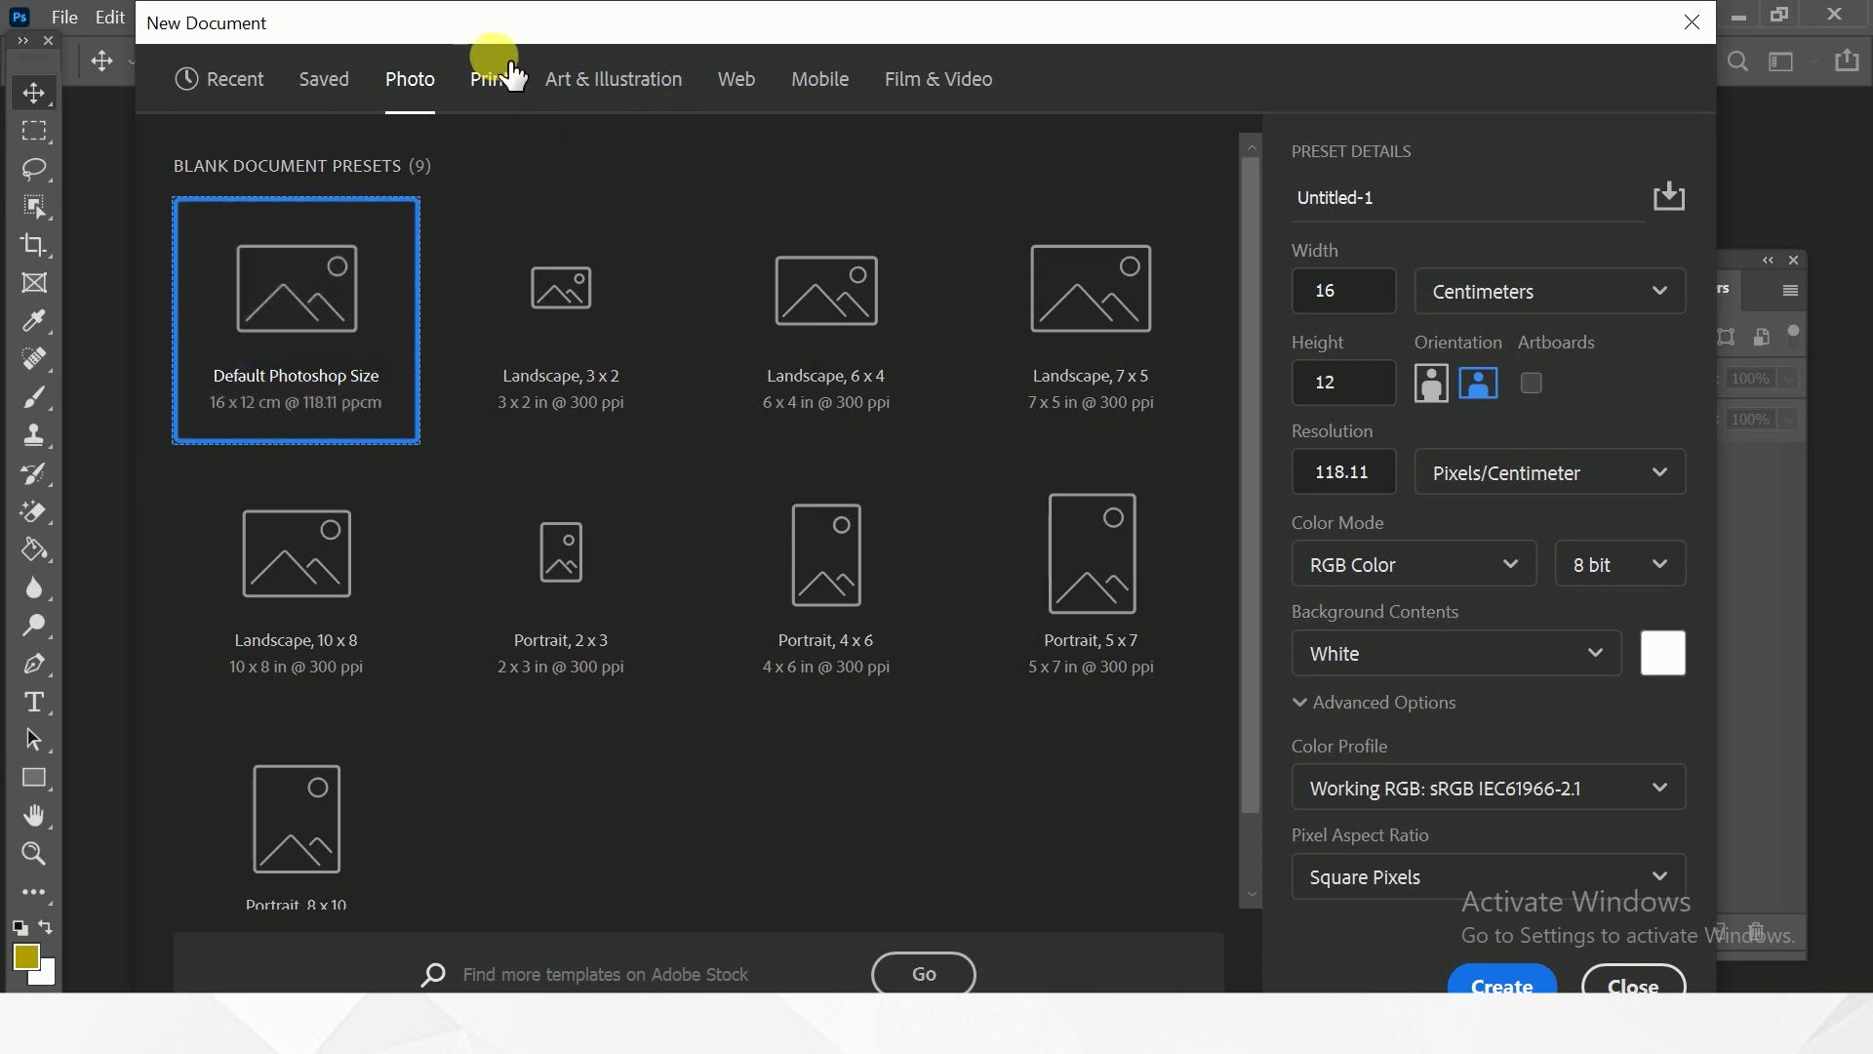
left_click(509, 94)
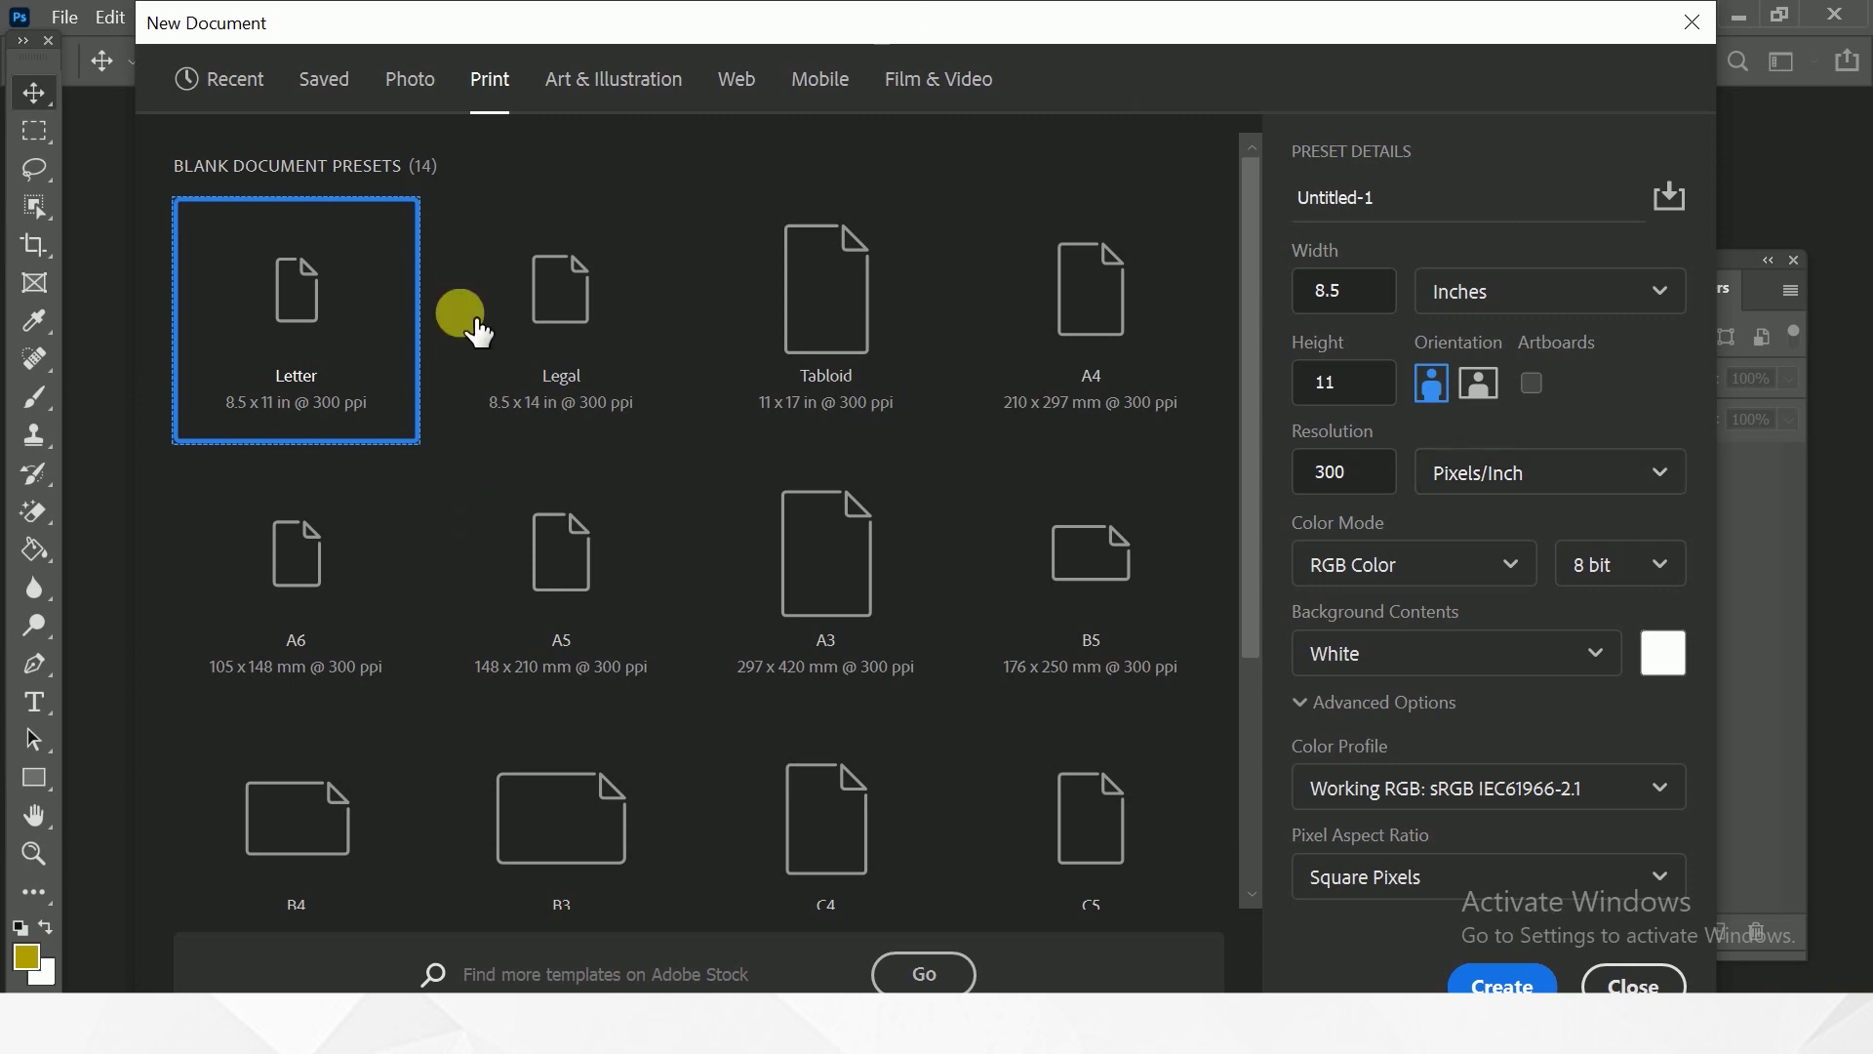
left_click(618, 82)
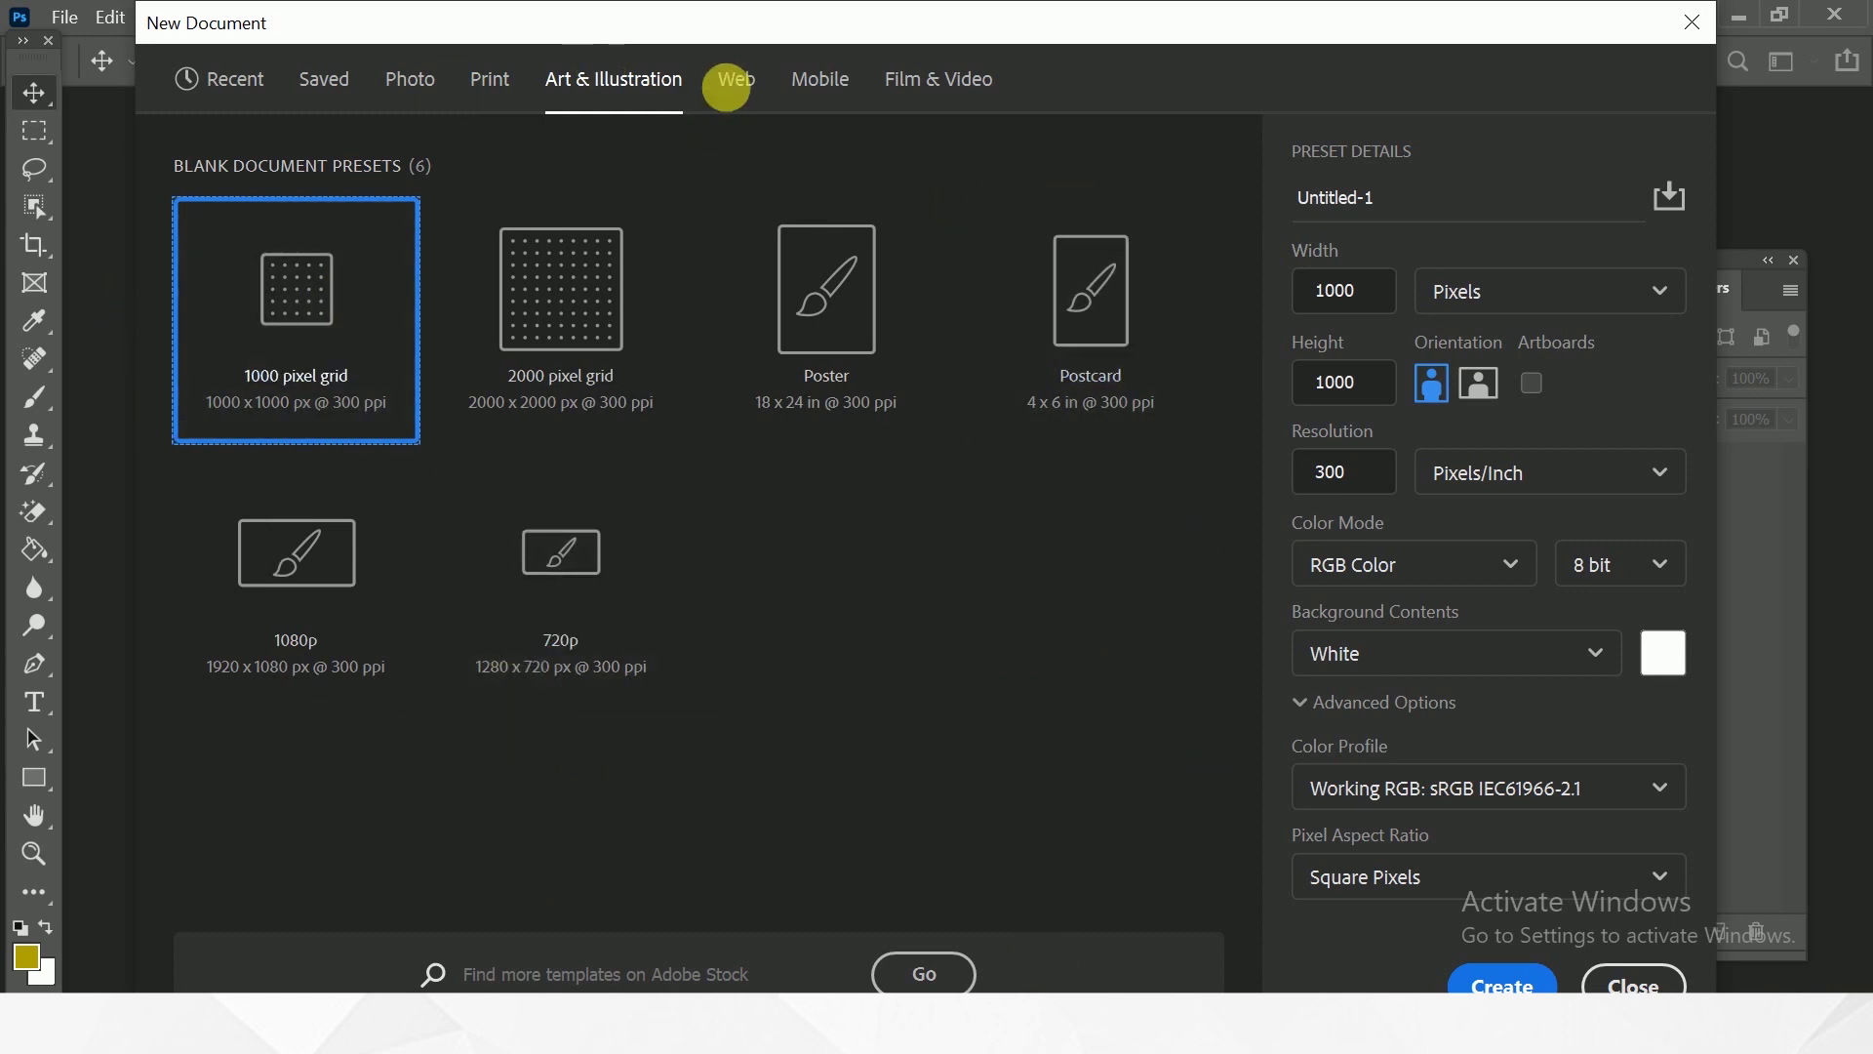
left_click(760, 94)
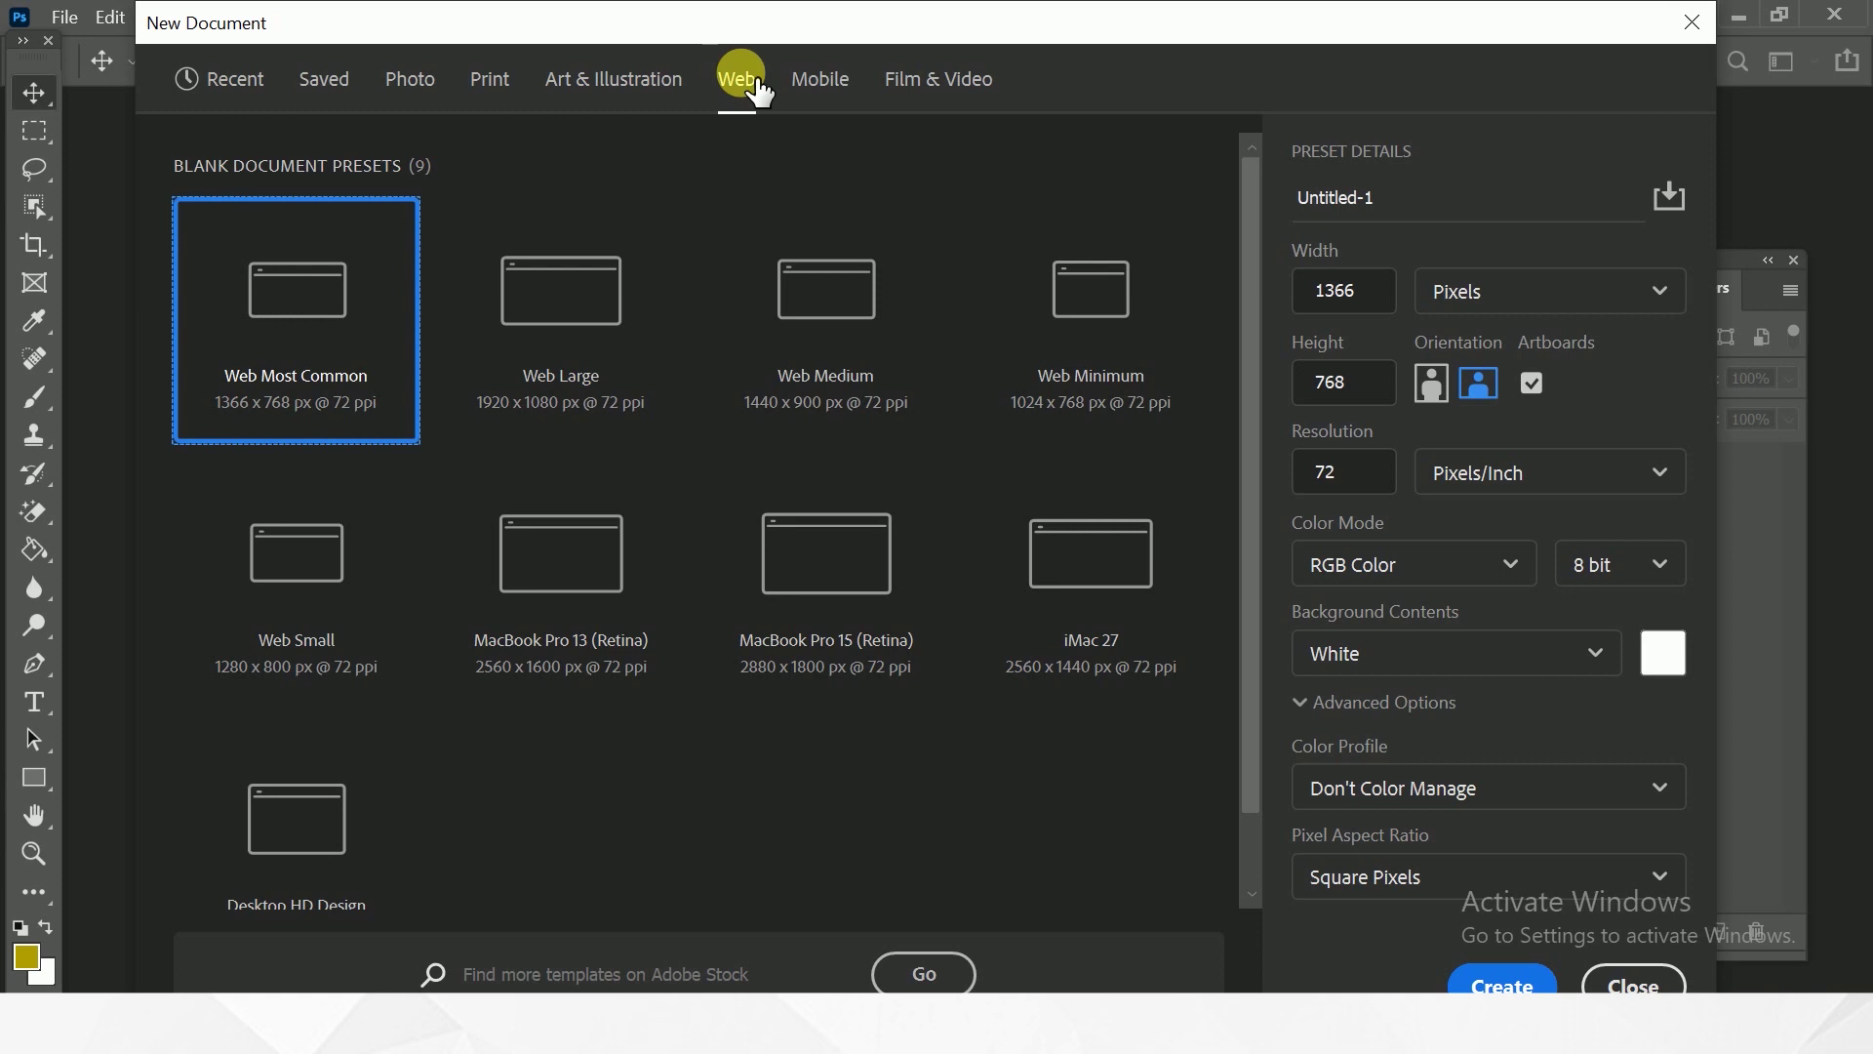
left_click(817, 90)
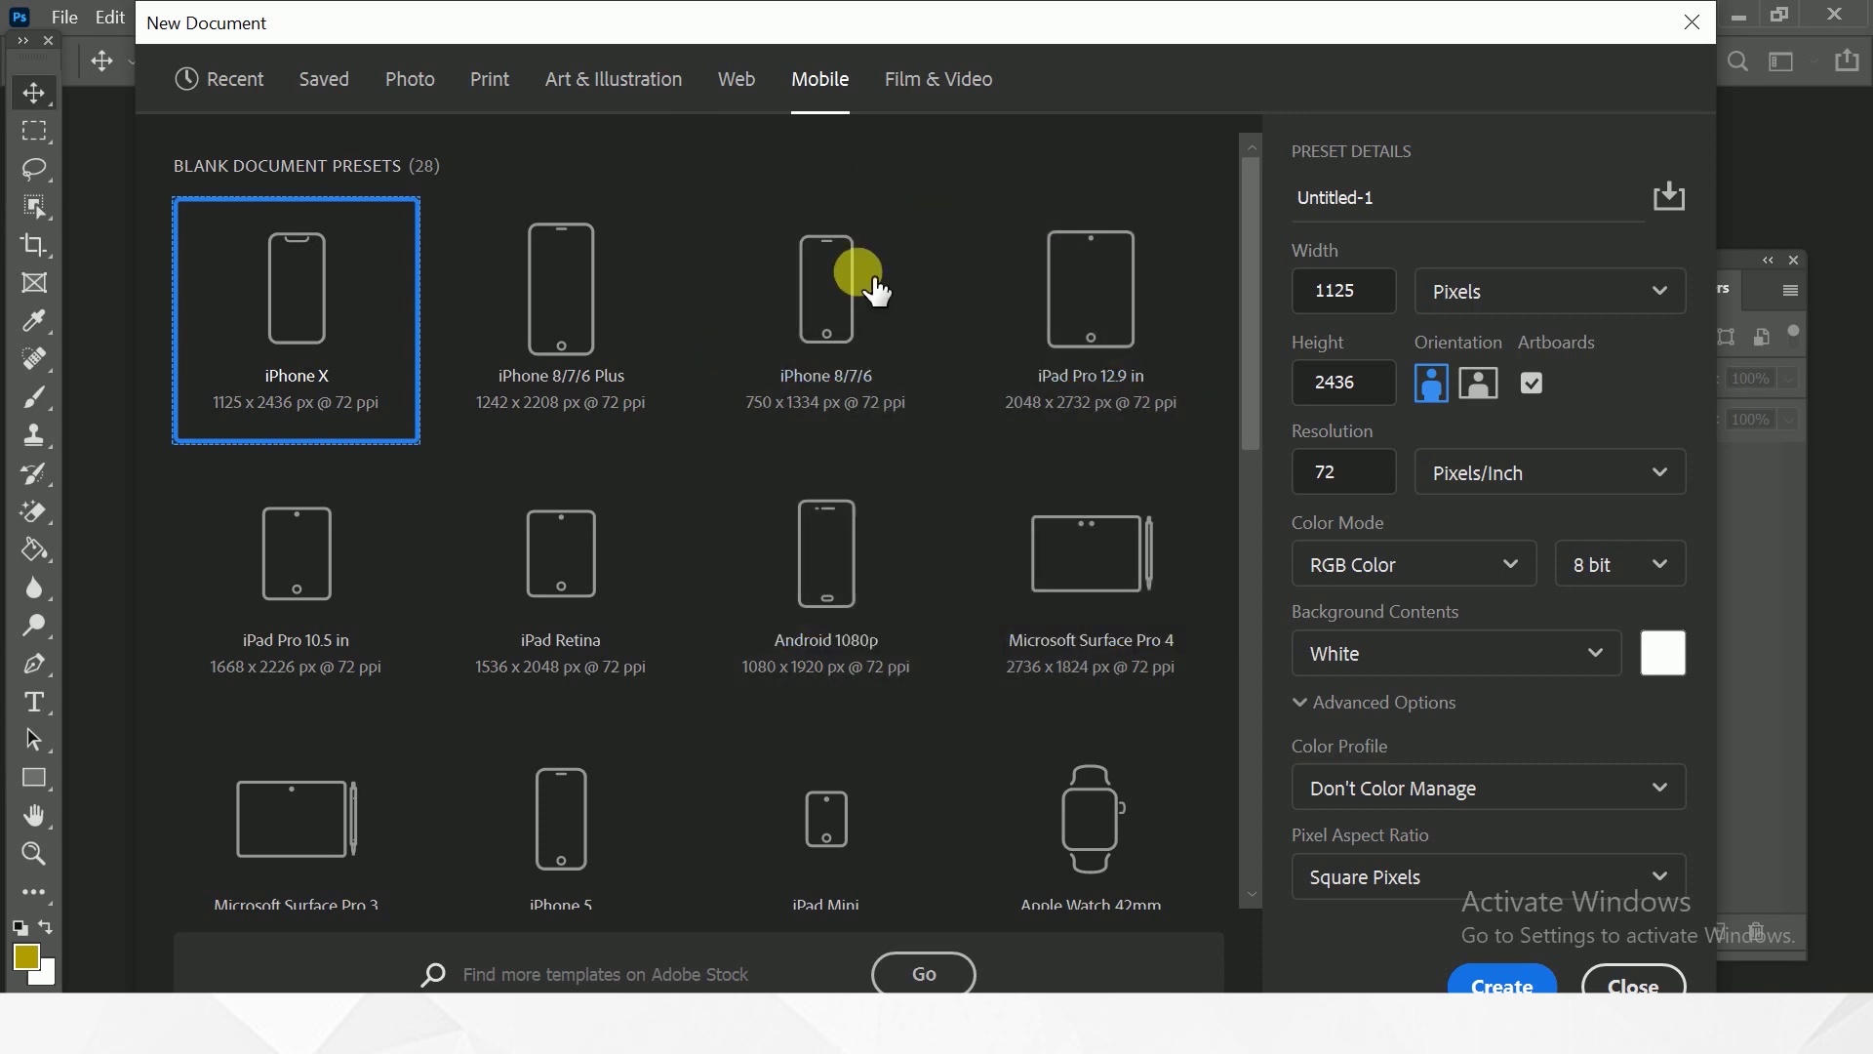
left_click(956, 97)
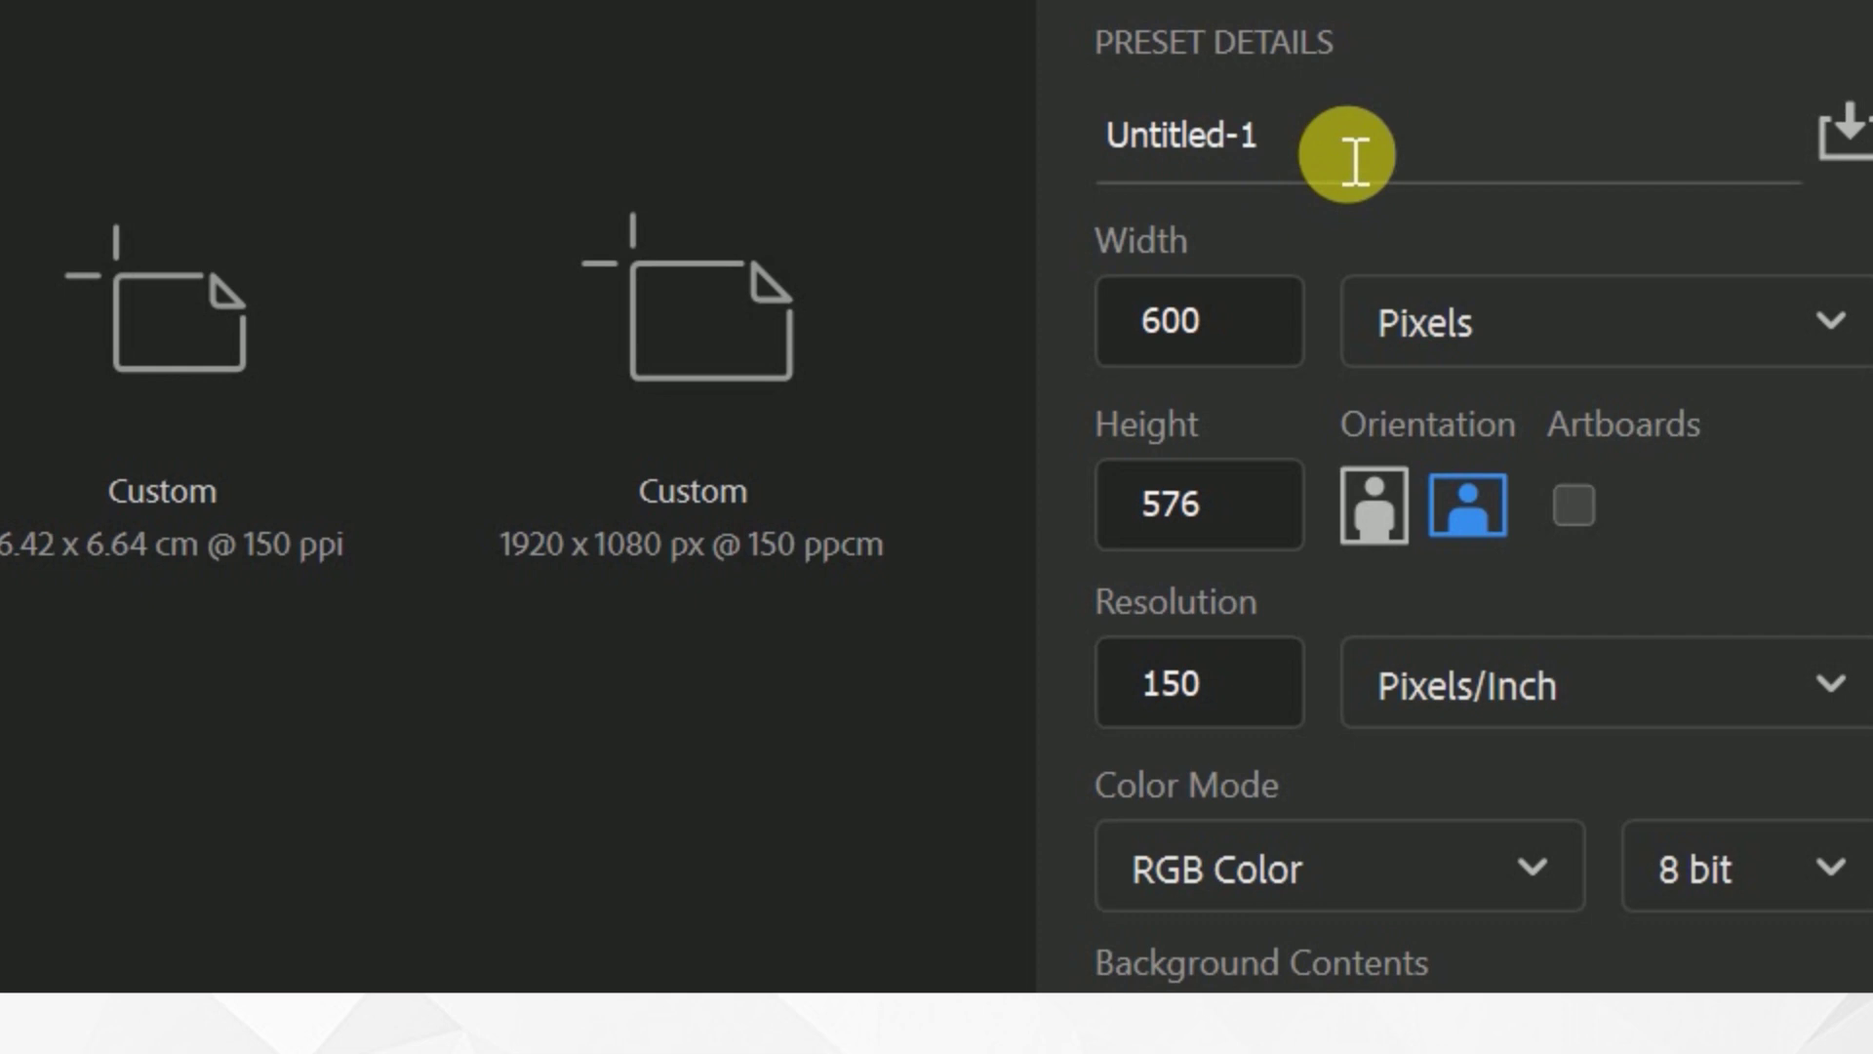
Check the width unit options and keep Pixels as the document unit.
left_click(1351, 156)
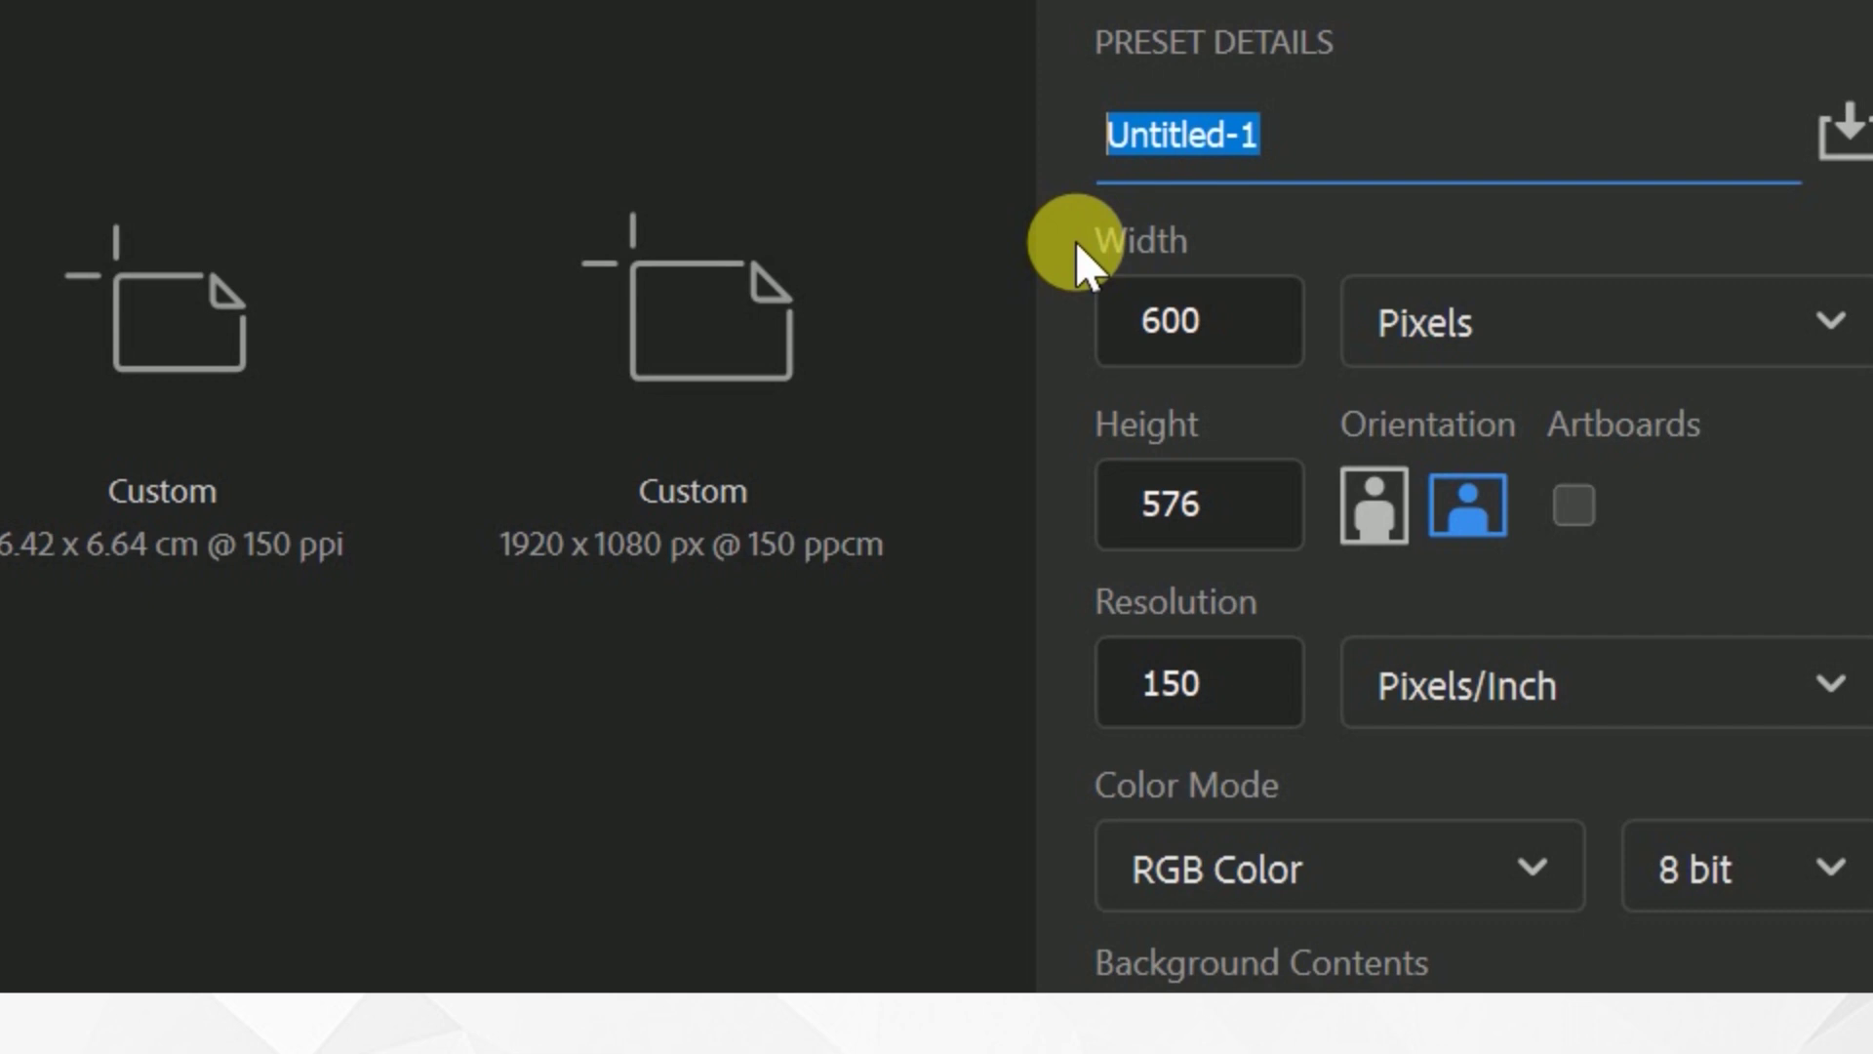
left_click(1257, 336)
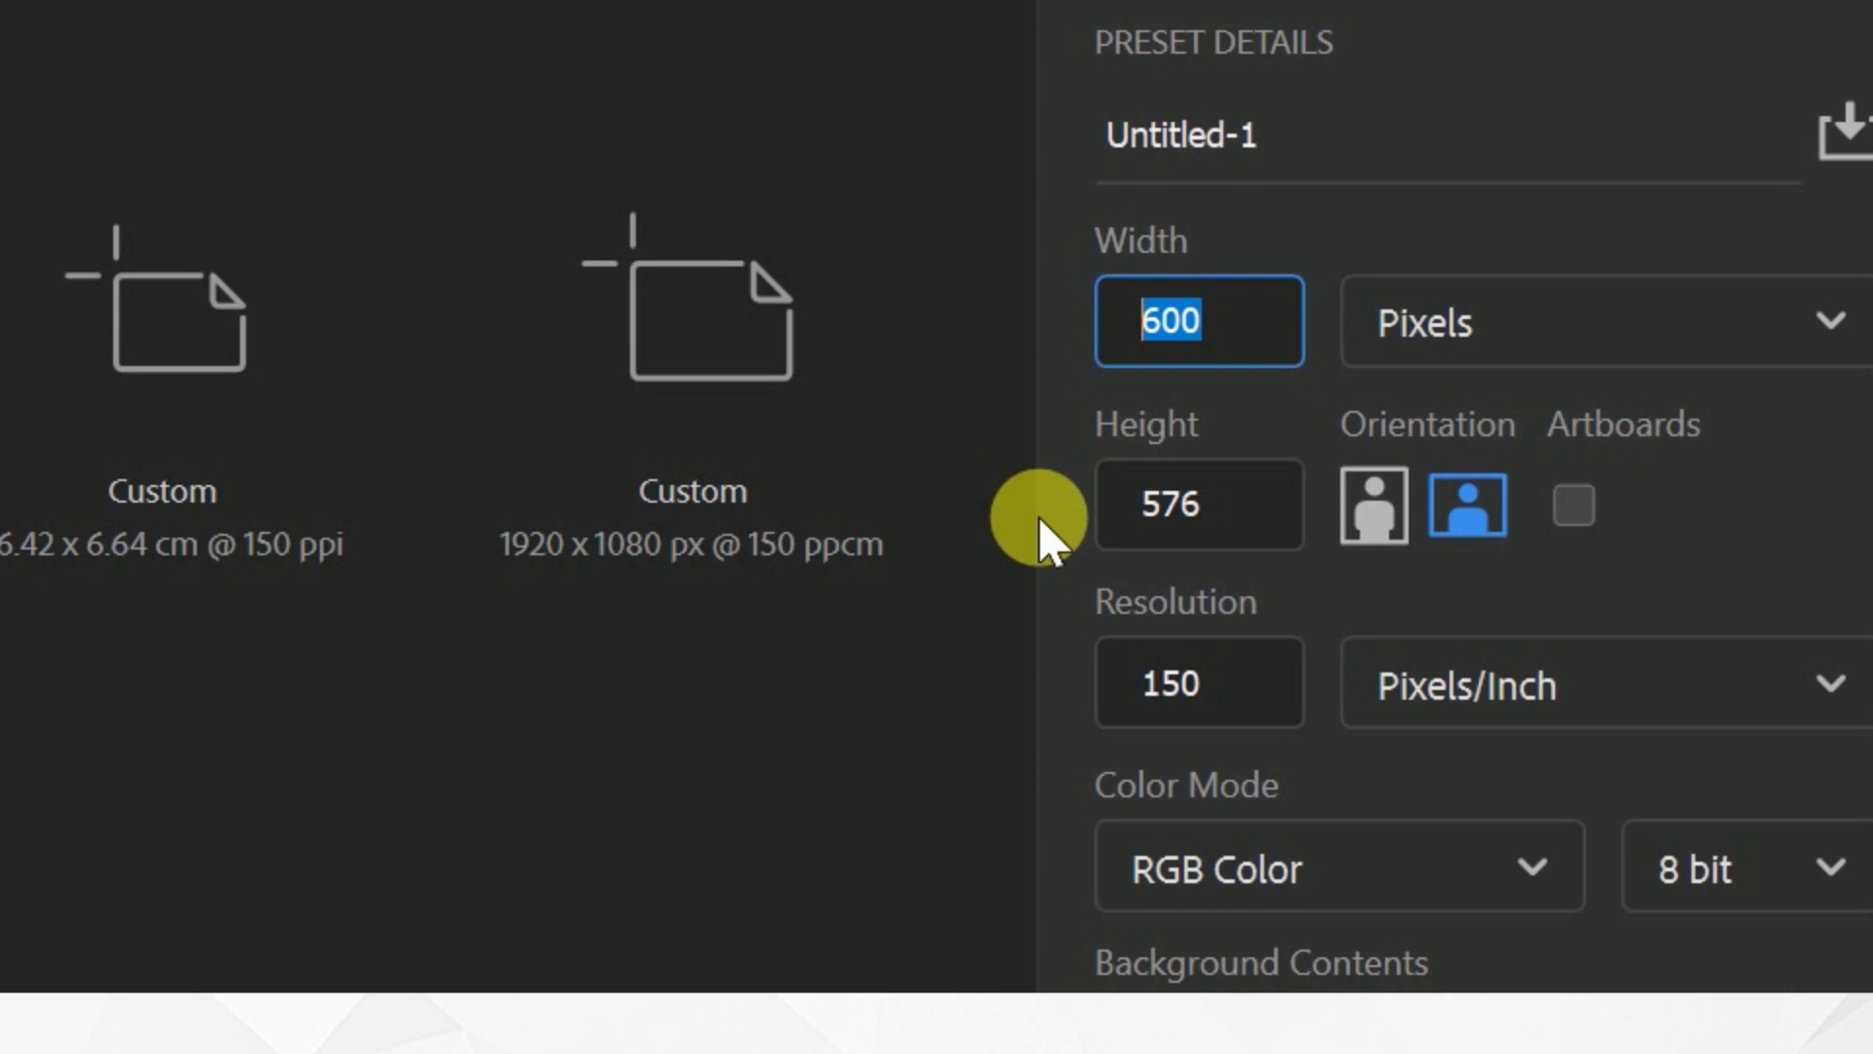
left_click(1485, 330)
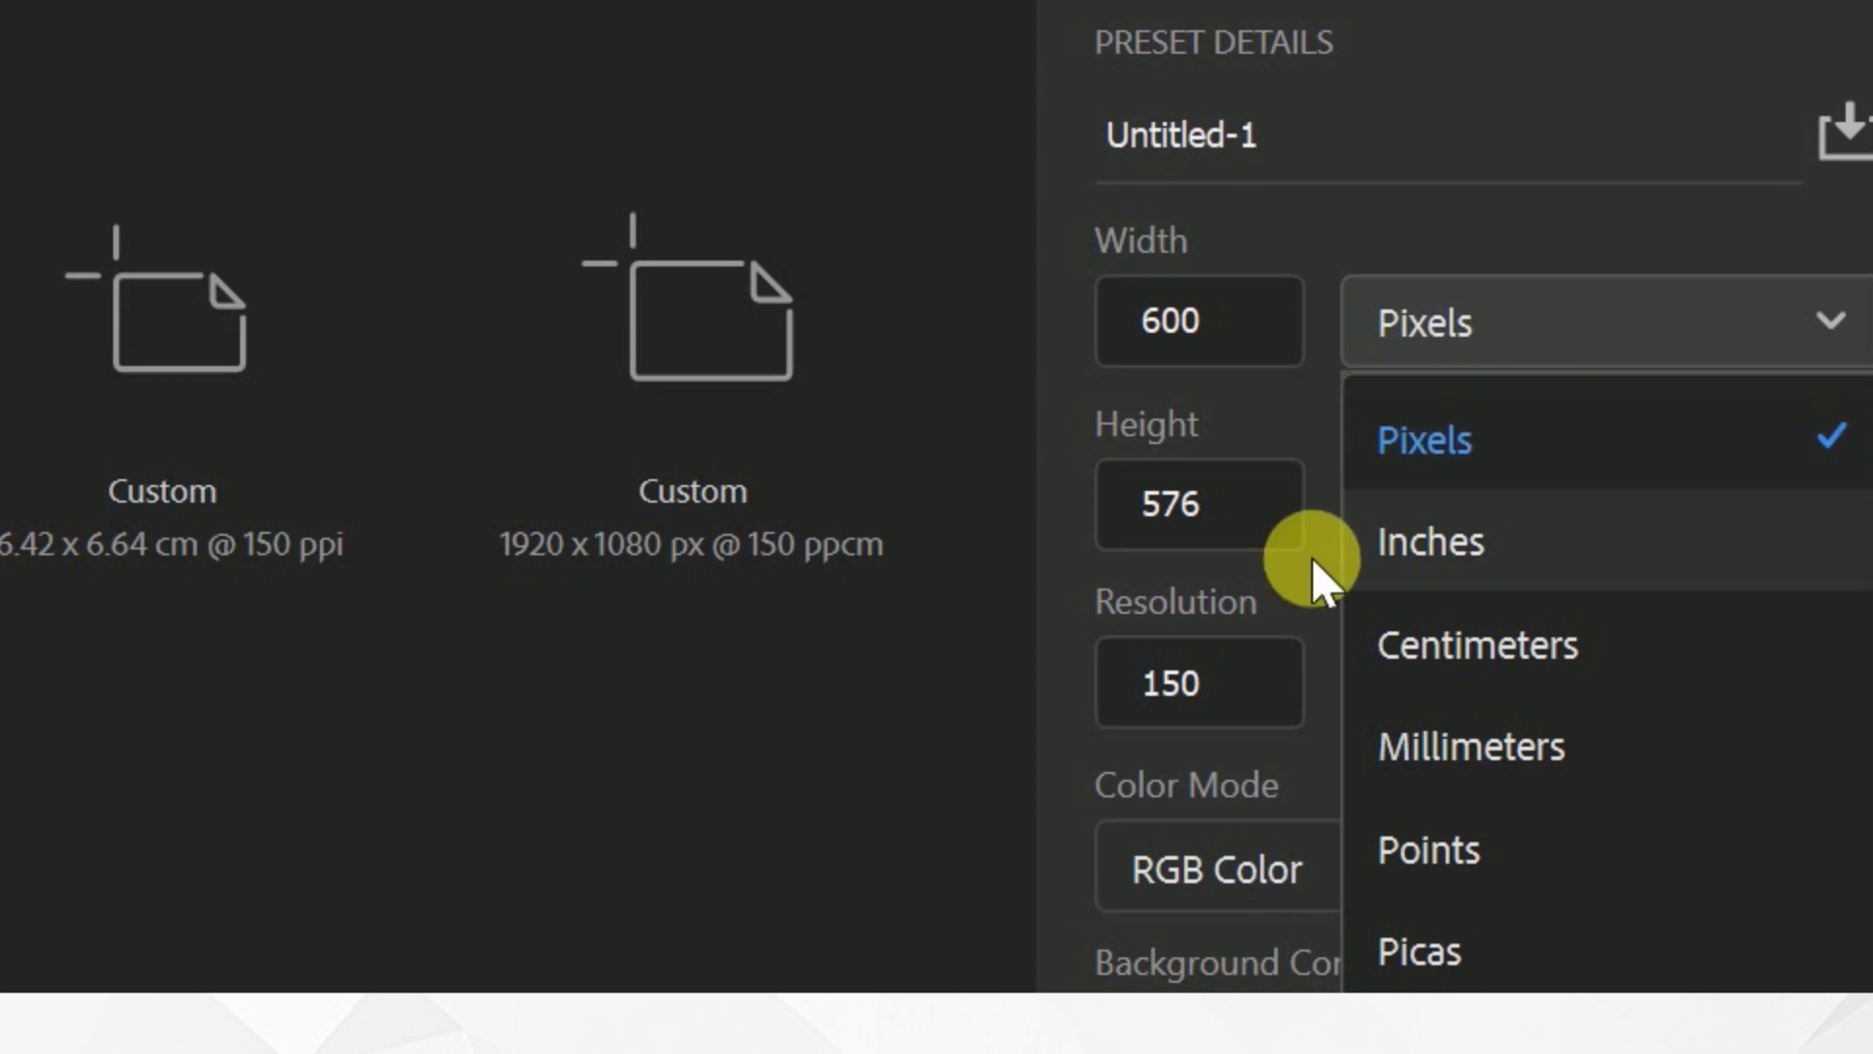
key("Down")
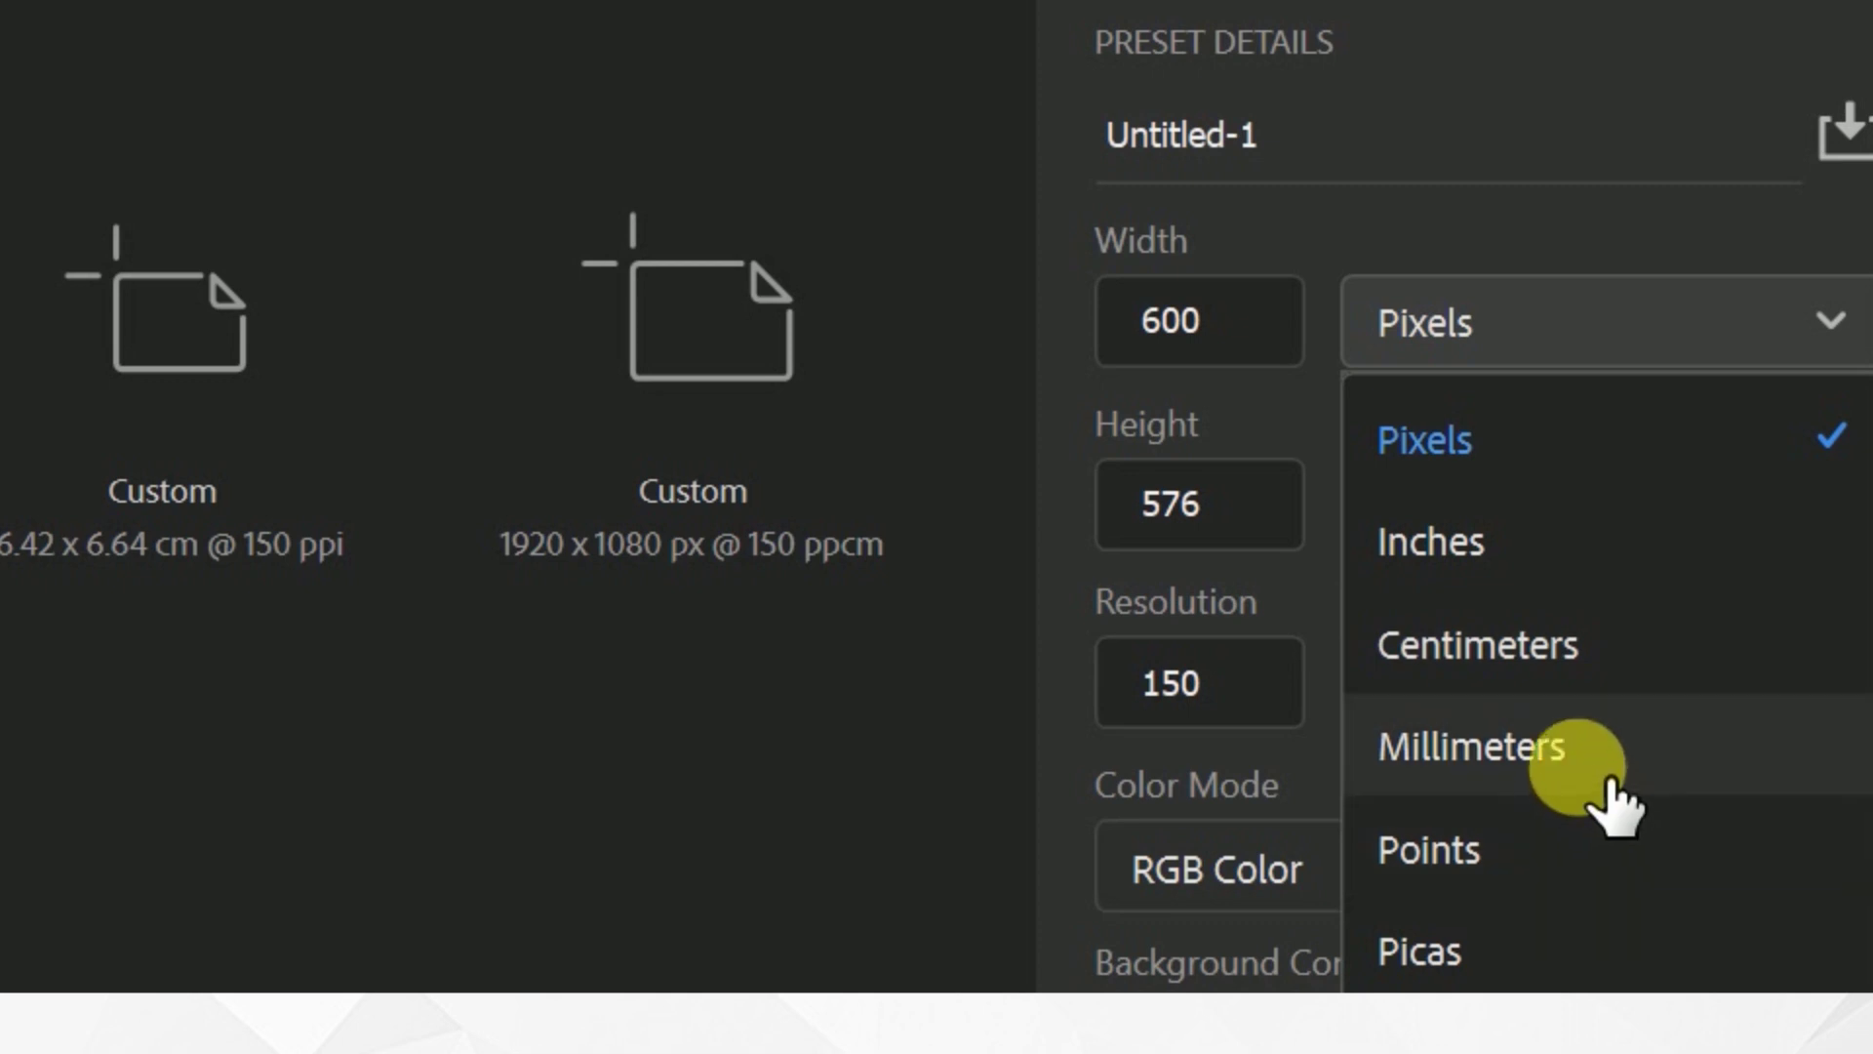
left_click(1574, 482)
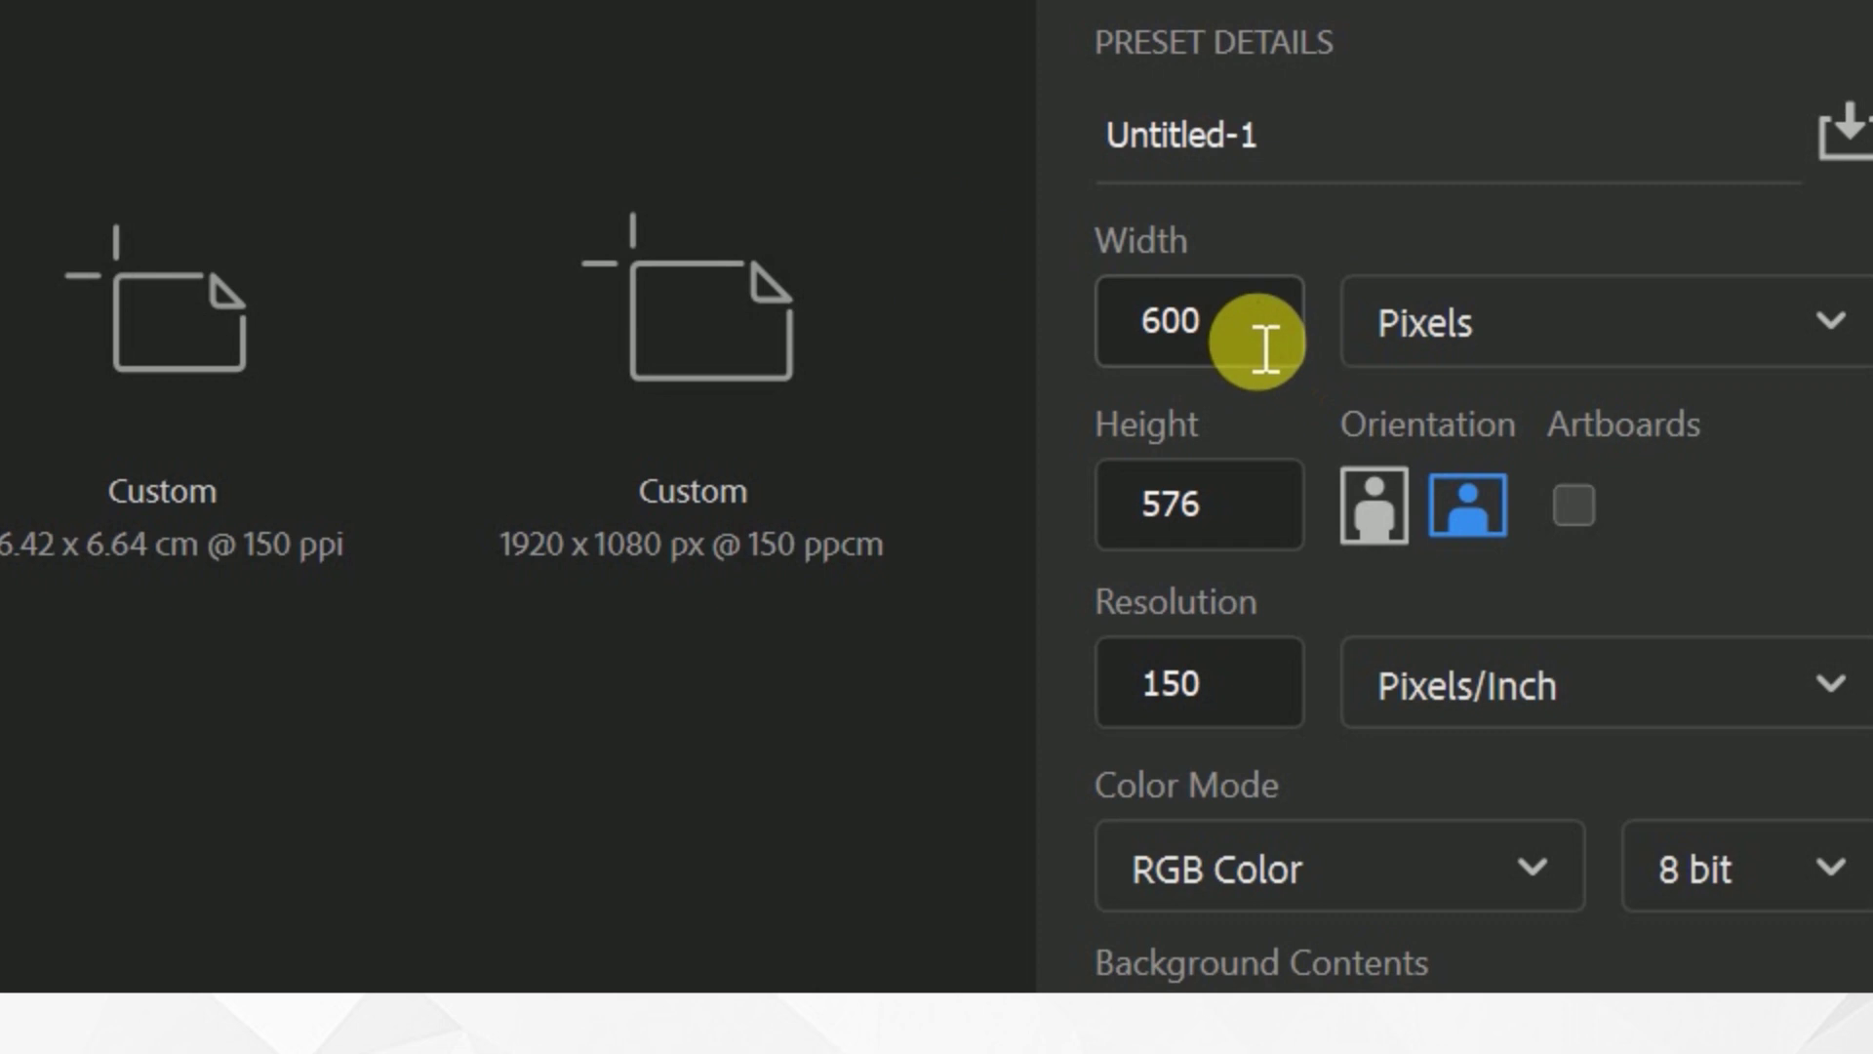
Set width and height to 1000 pixels with portrait orientation.
left_click(186, 288)
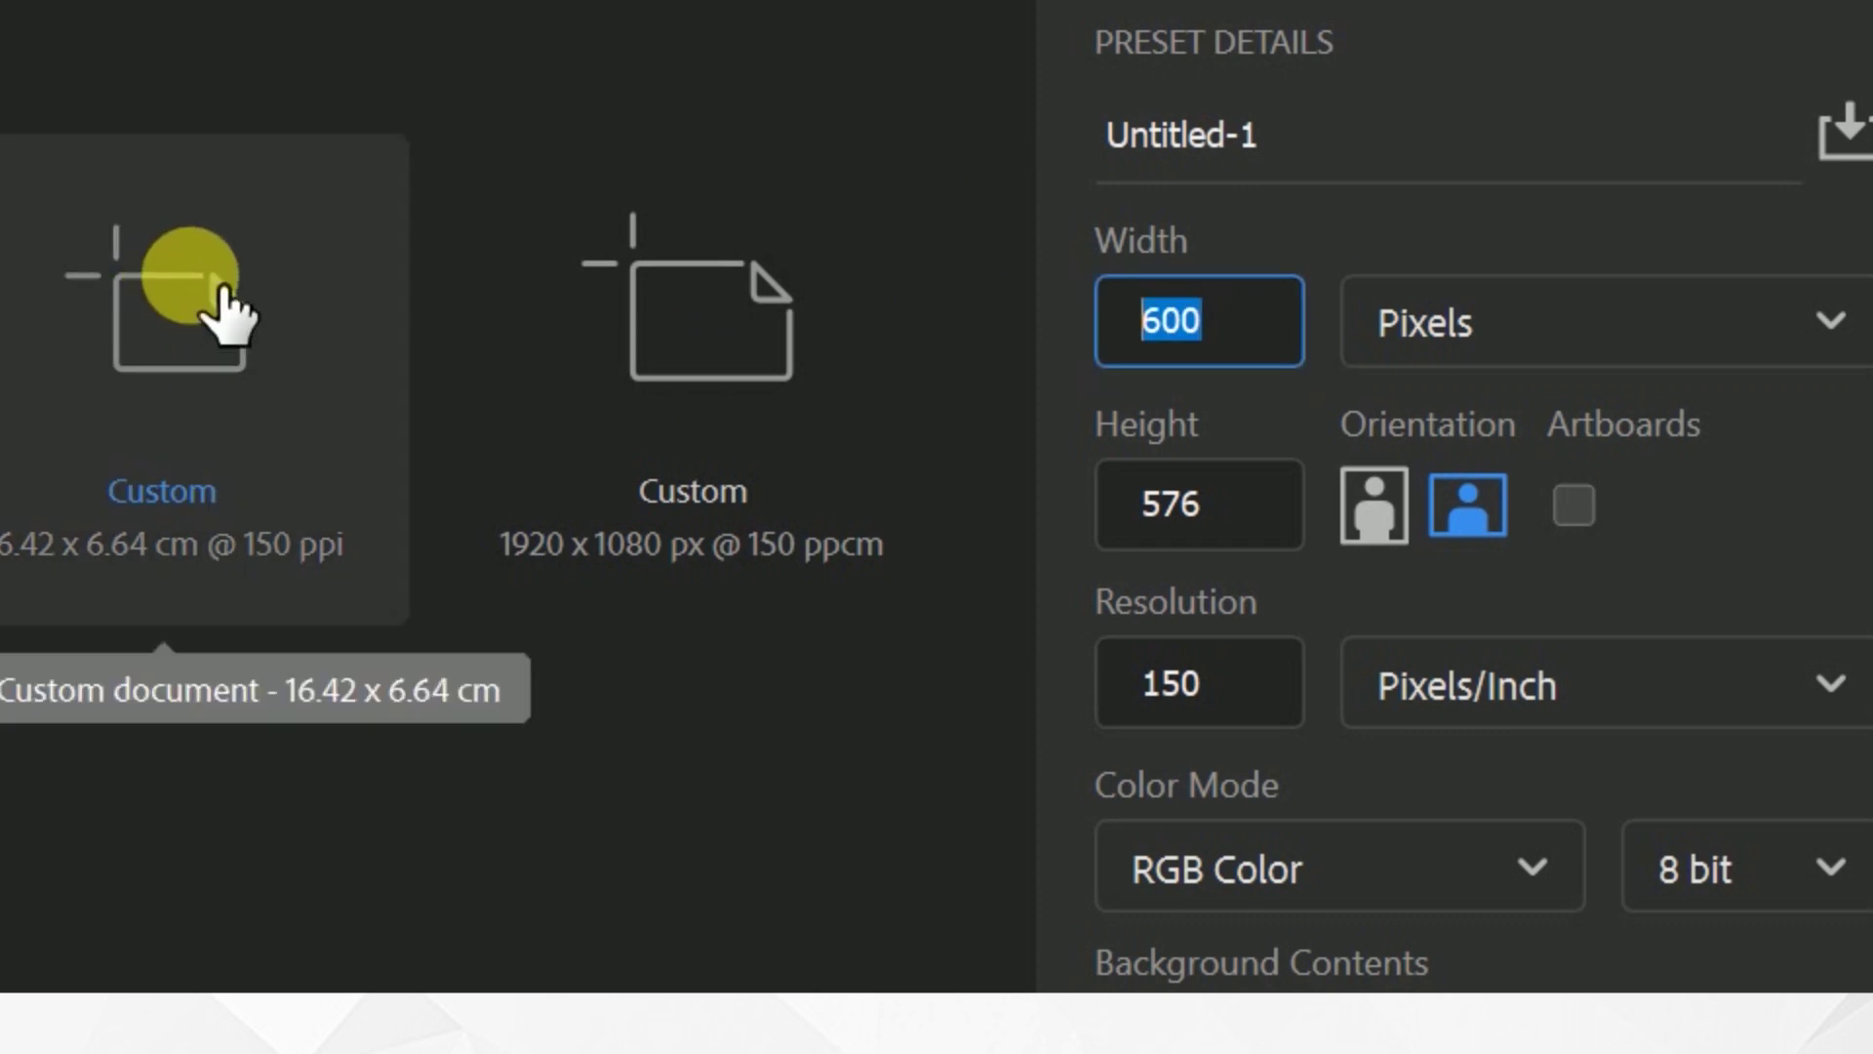
type("1000")
left_click(1258, 526)
type("1000")
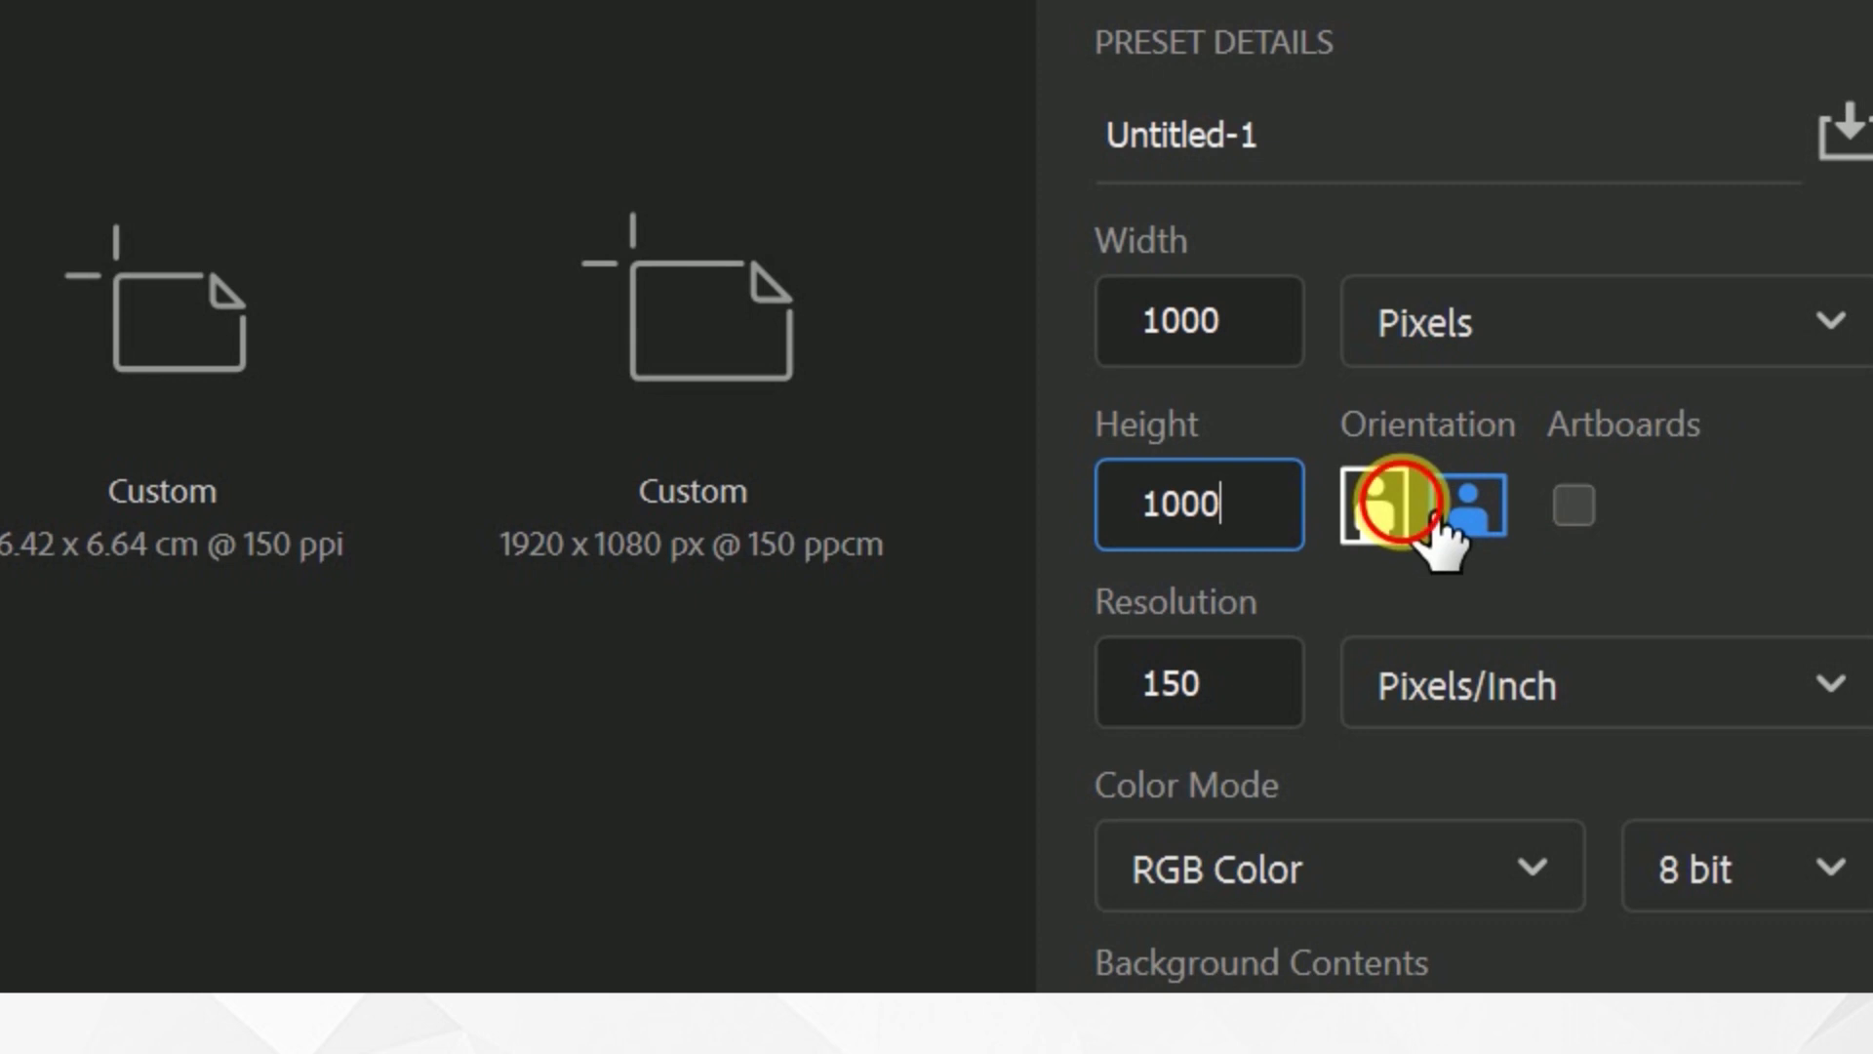
left_click(1391, 508)
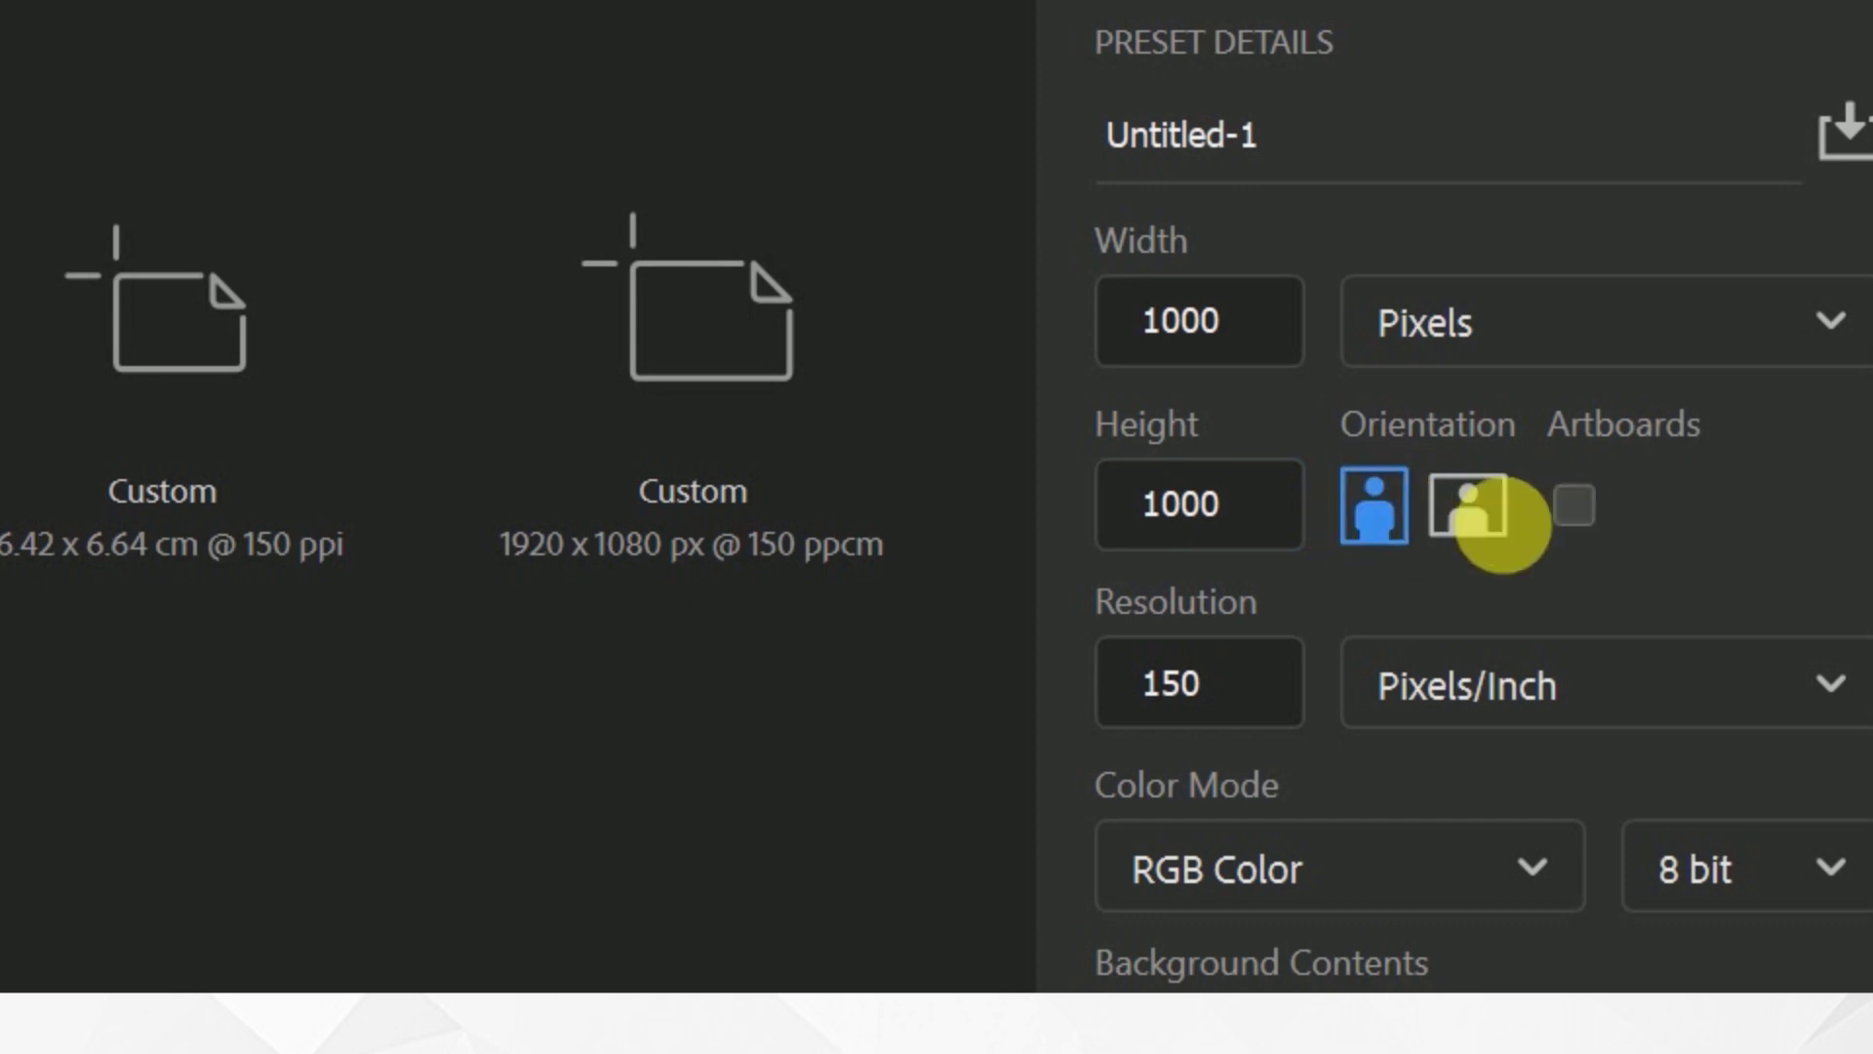
left_click(1467, 473)
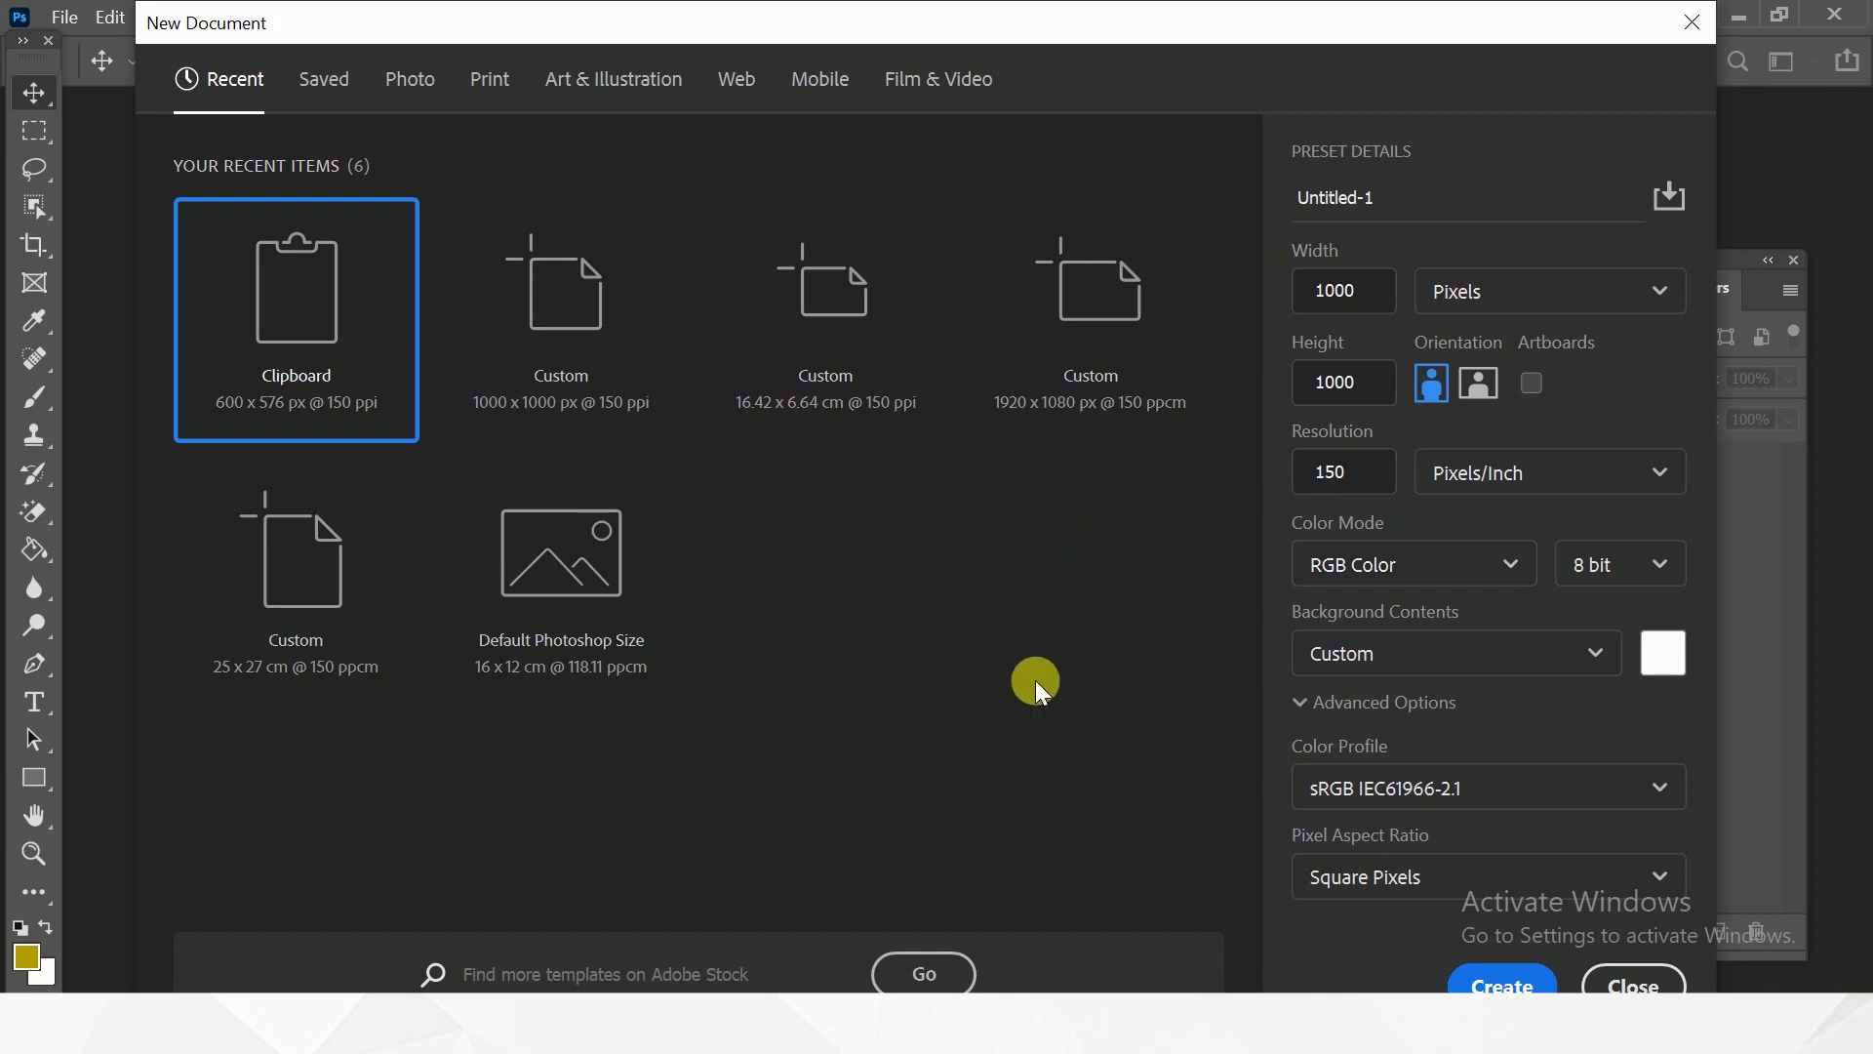
left_click(1419, 577)
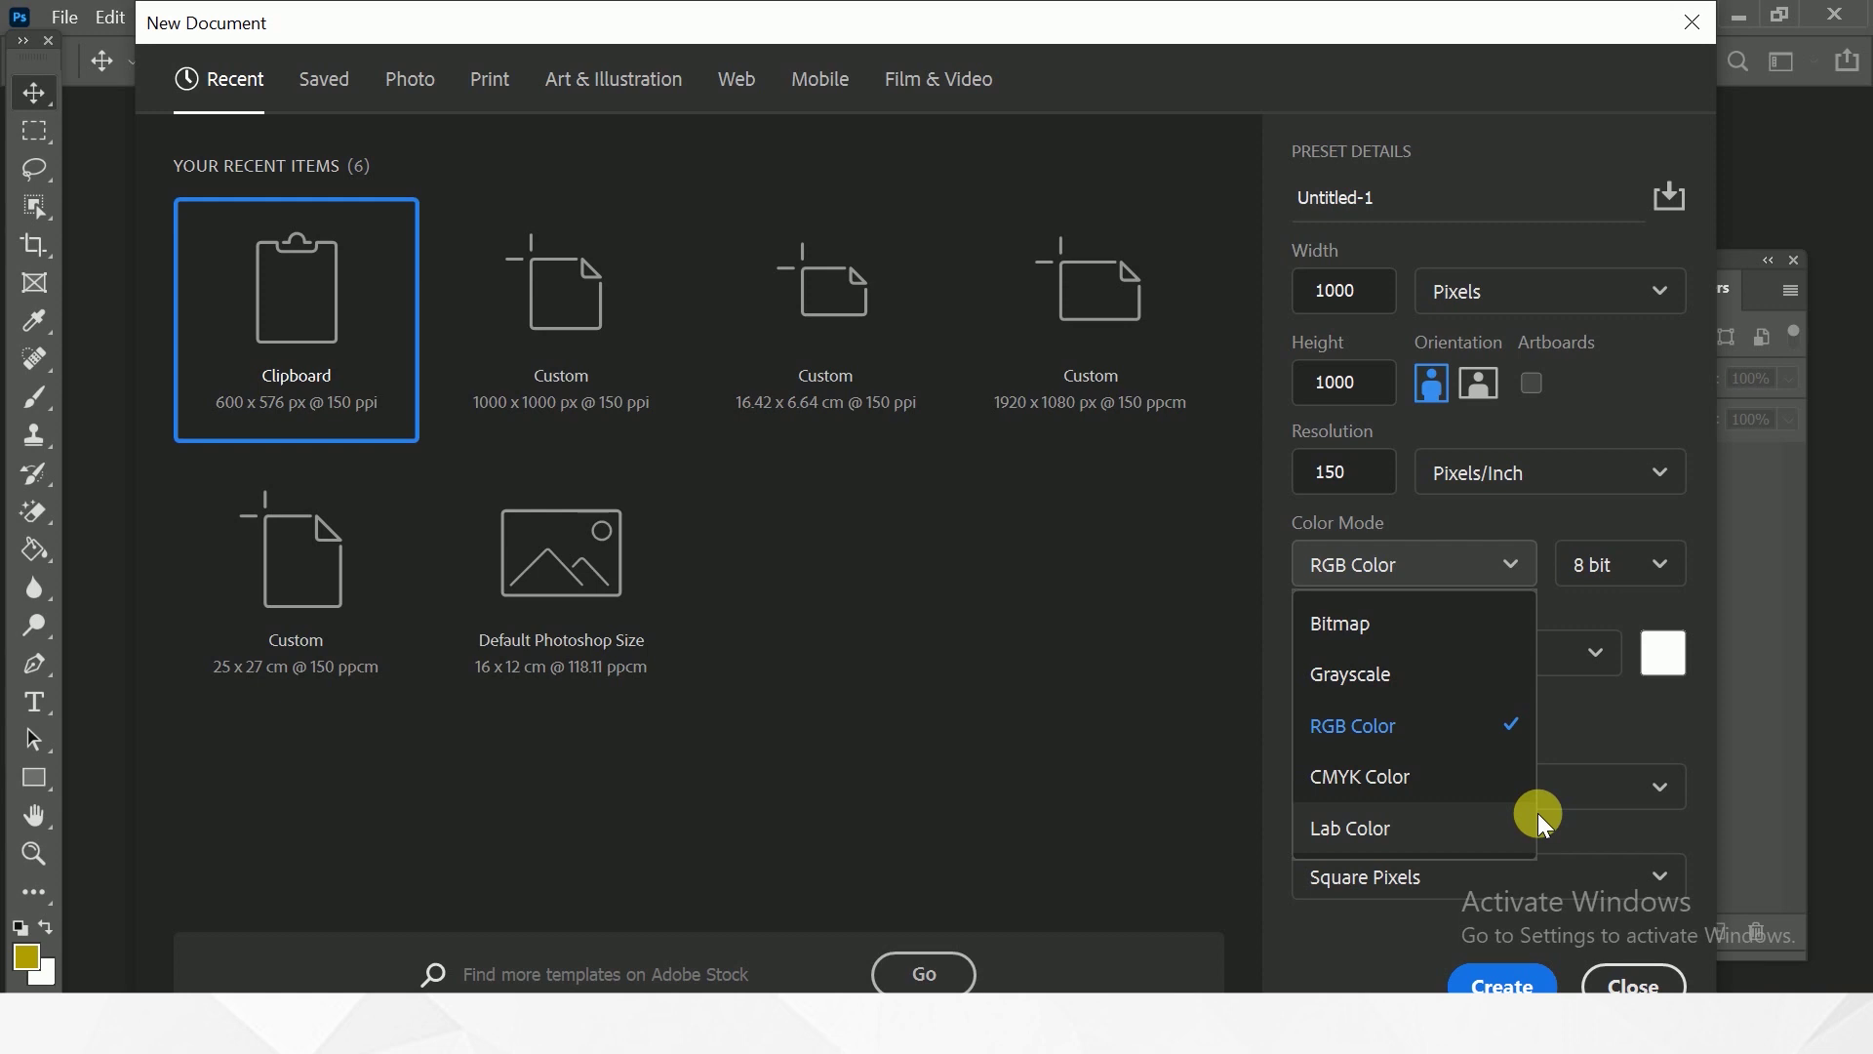
left_click(1393, 781)
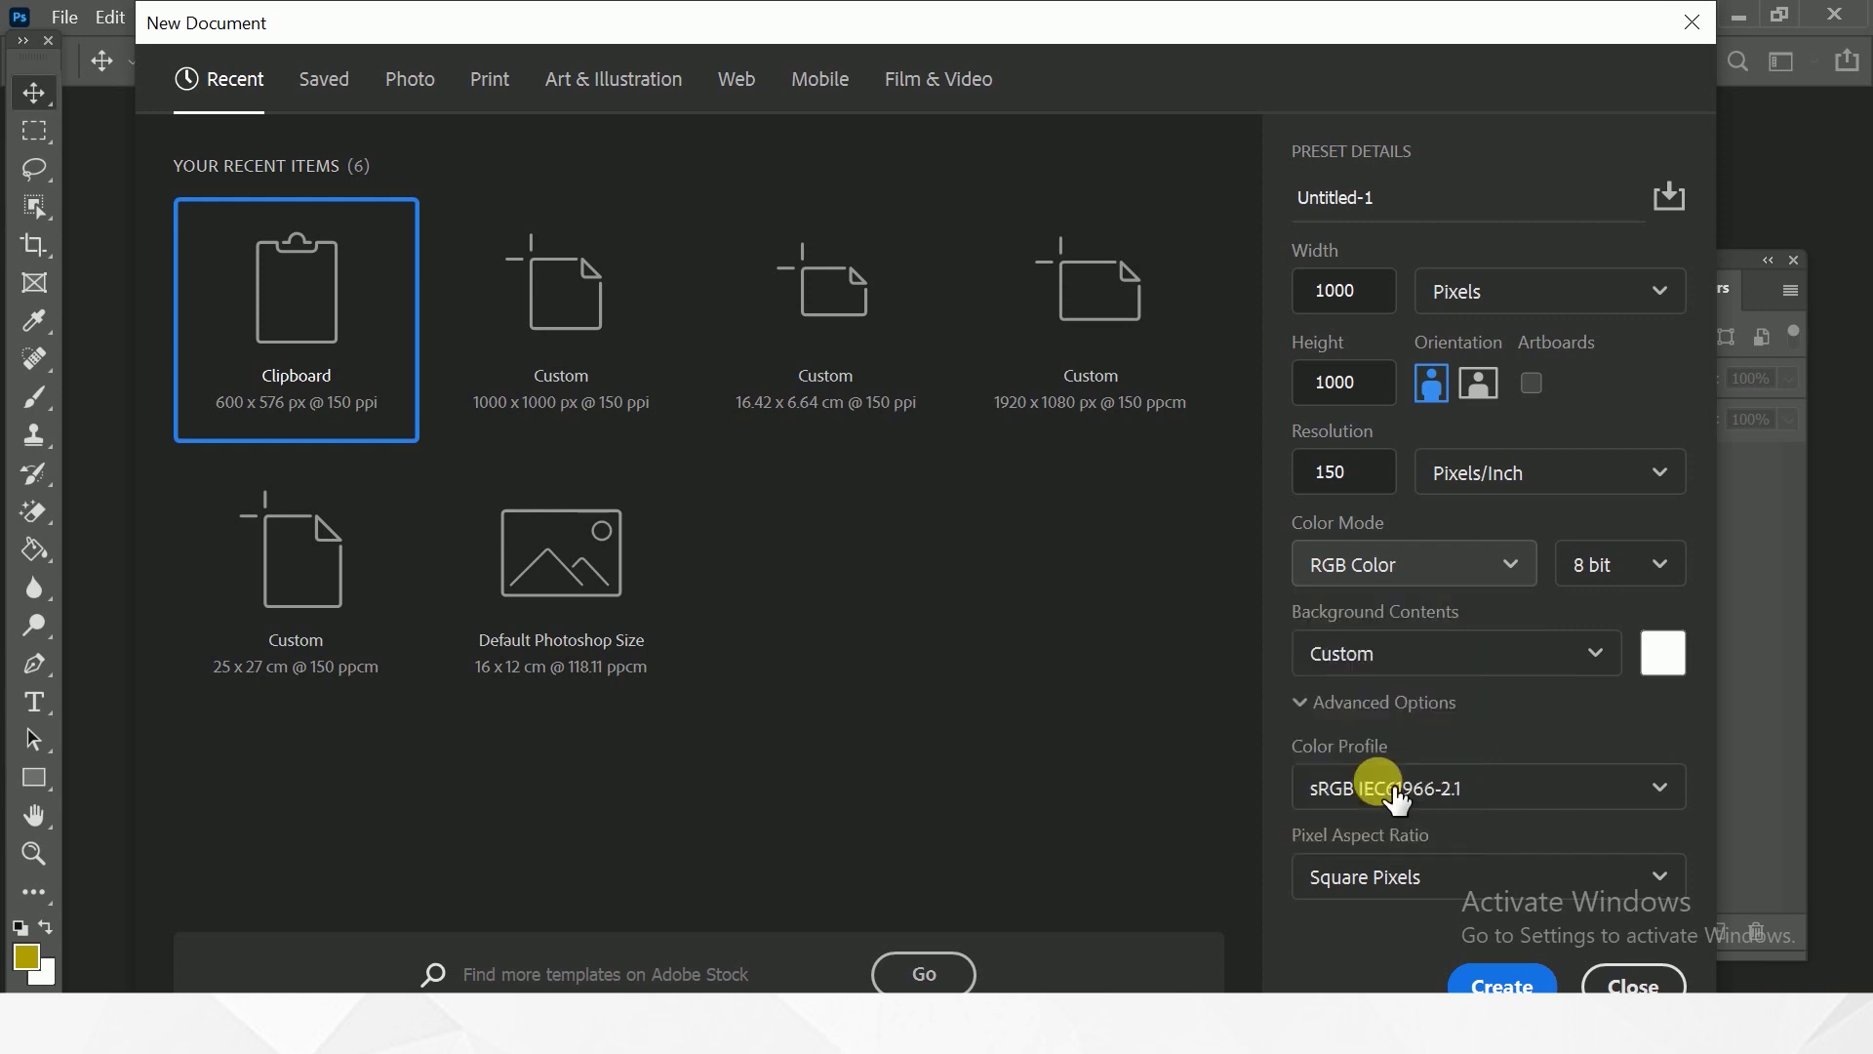
left_click(1406, 582)
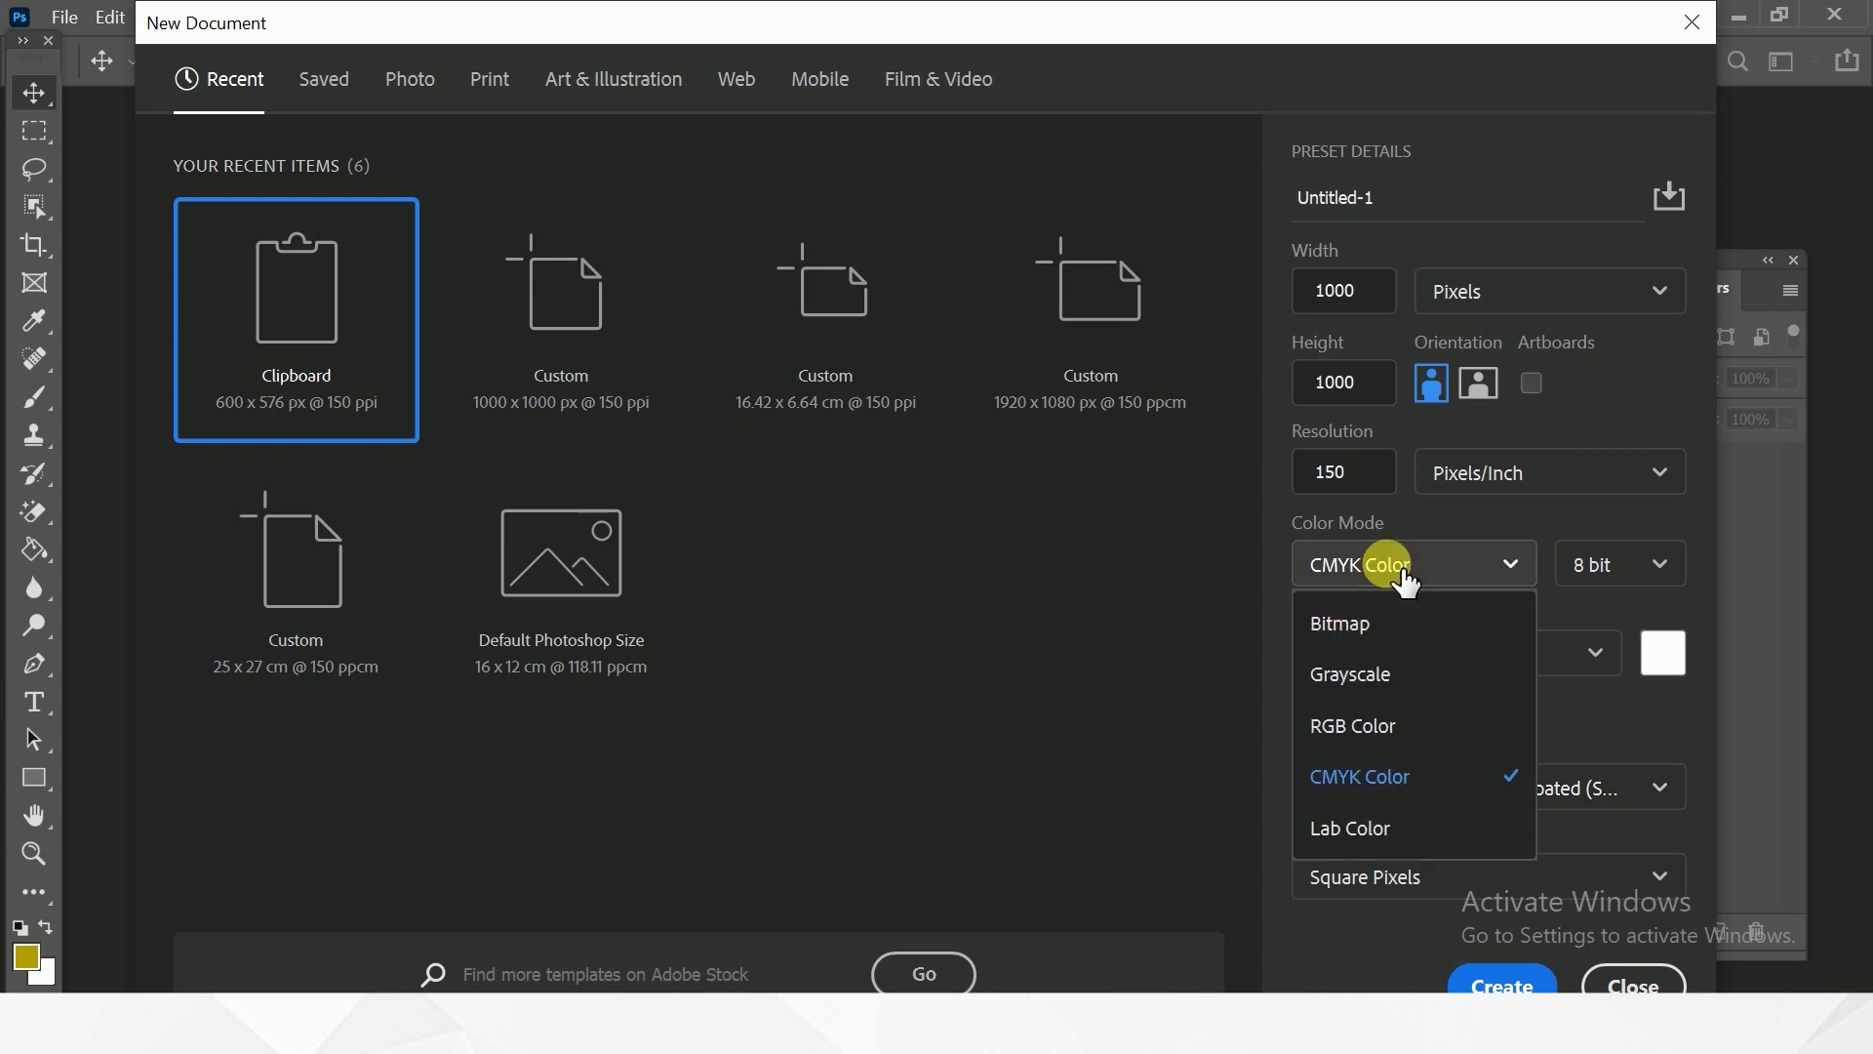
left_click(1398, 738)
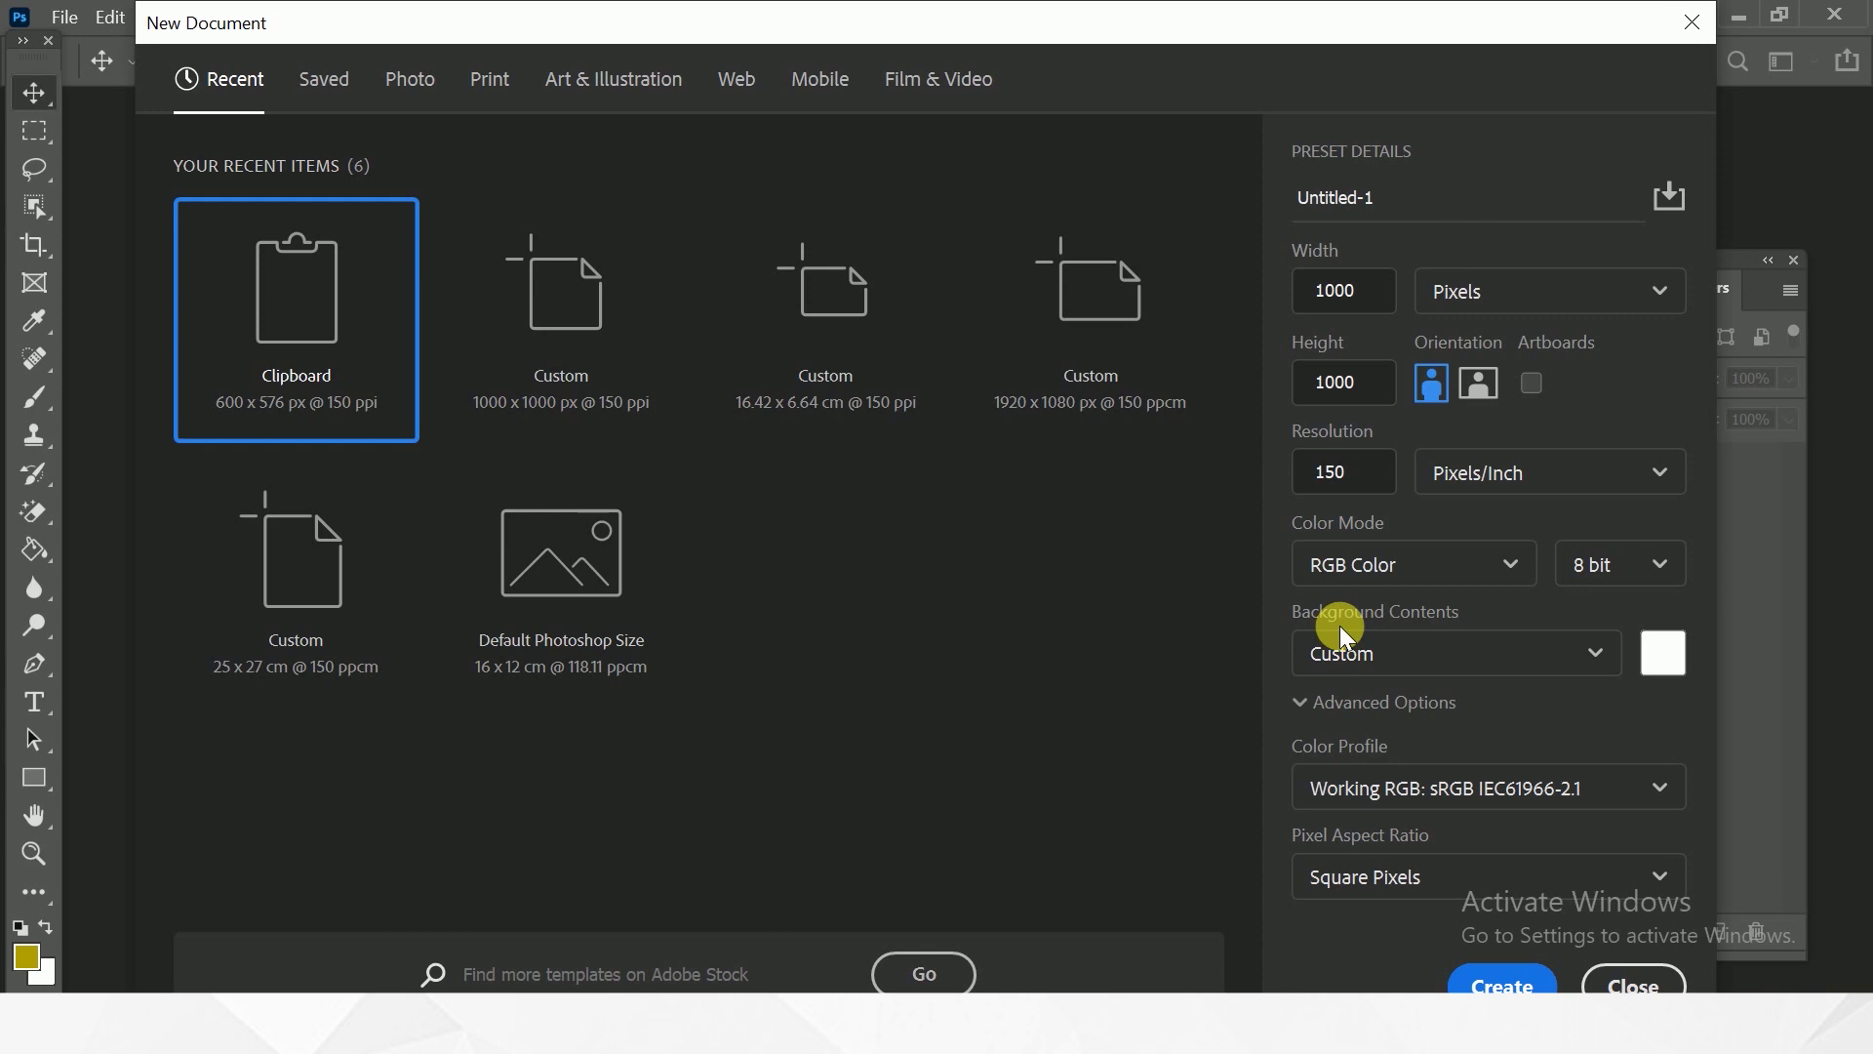
left_click(1402, 671)
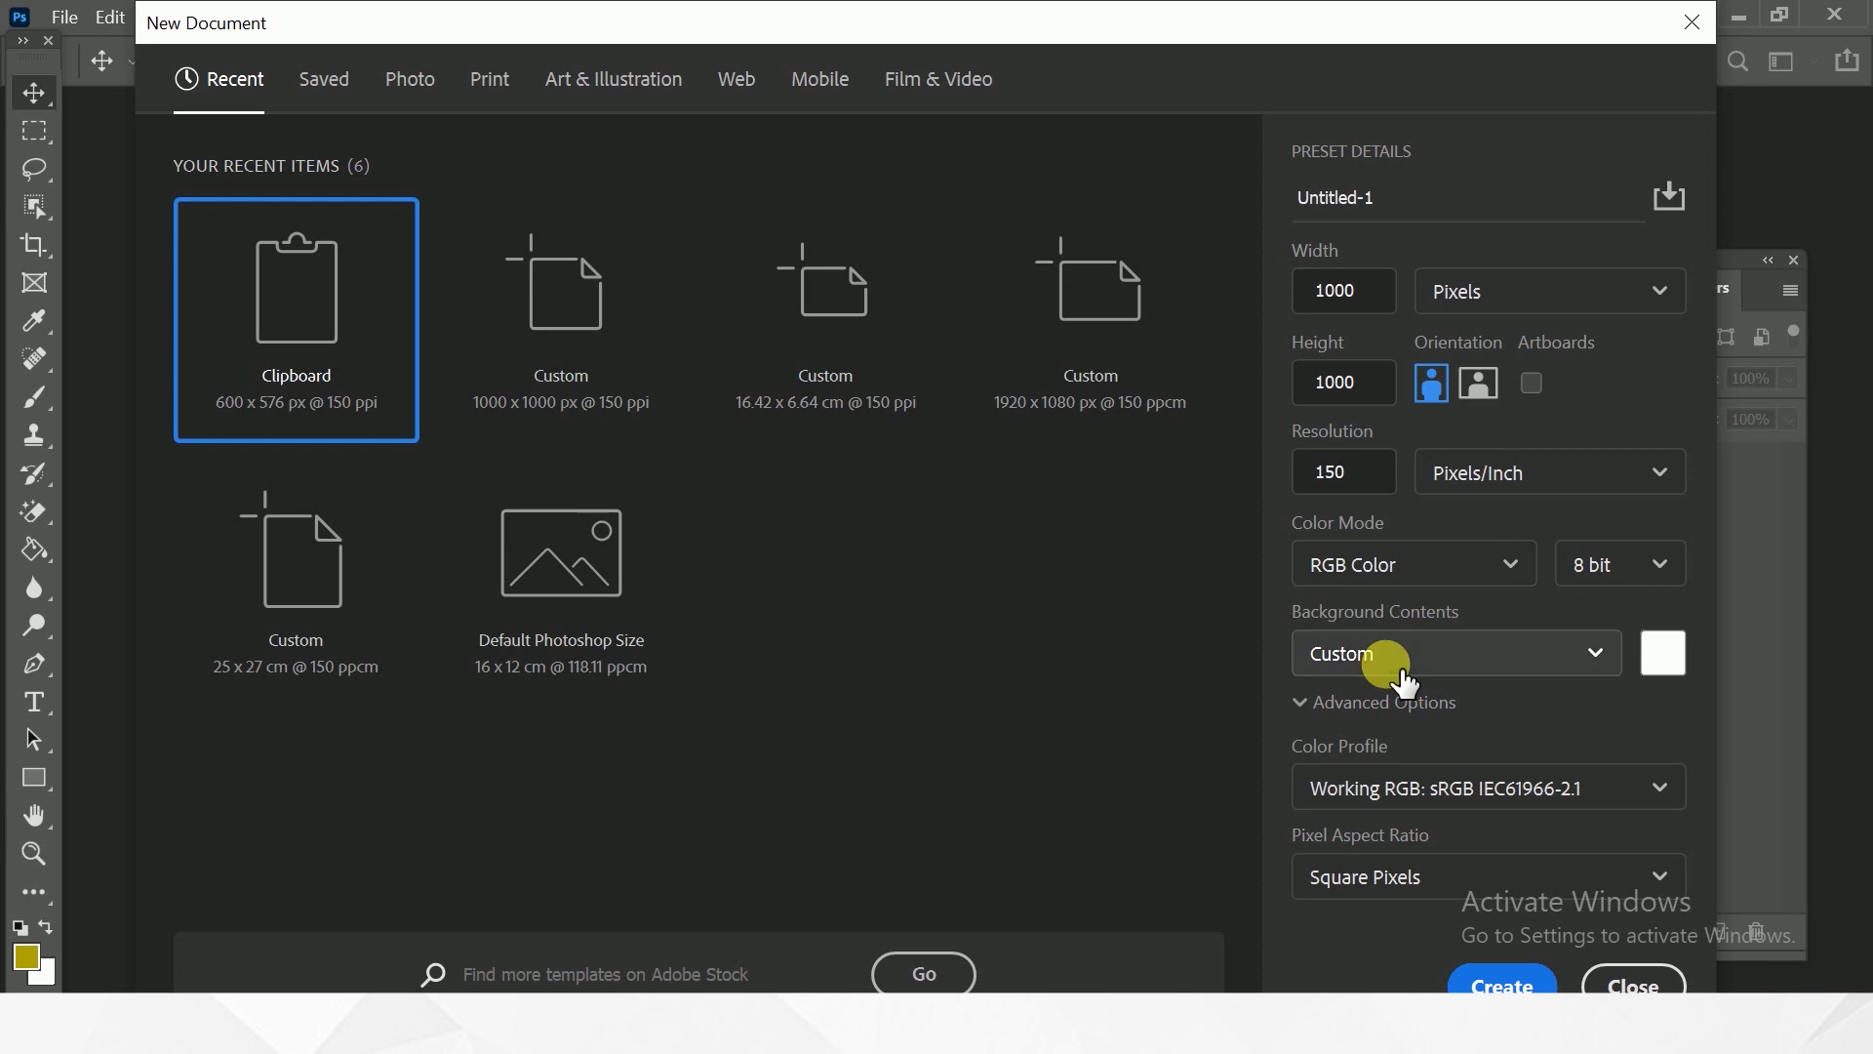
left_click(1403, 671)
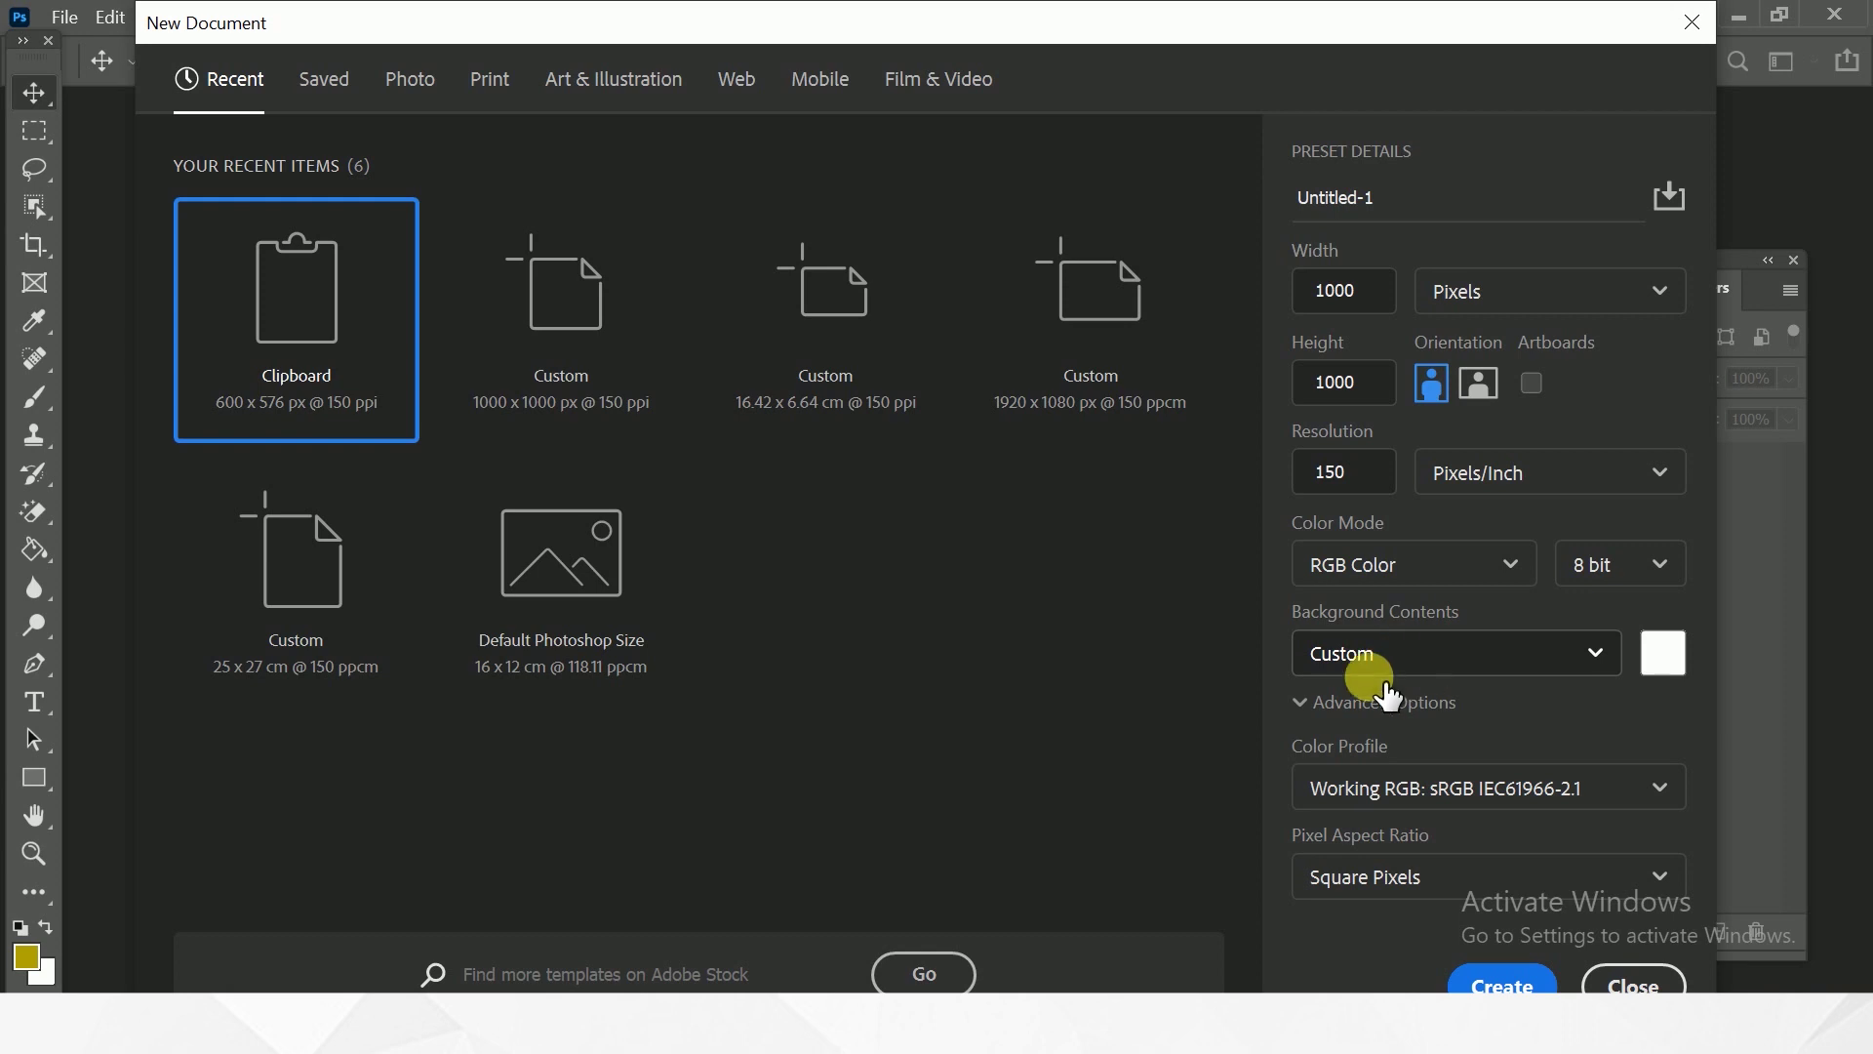
left_click(1396, 675)
left_click(1372, 656)
left_click(1376, 657)
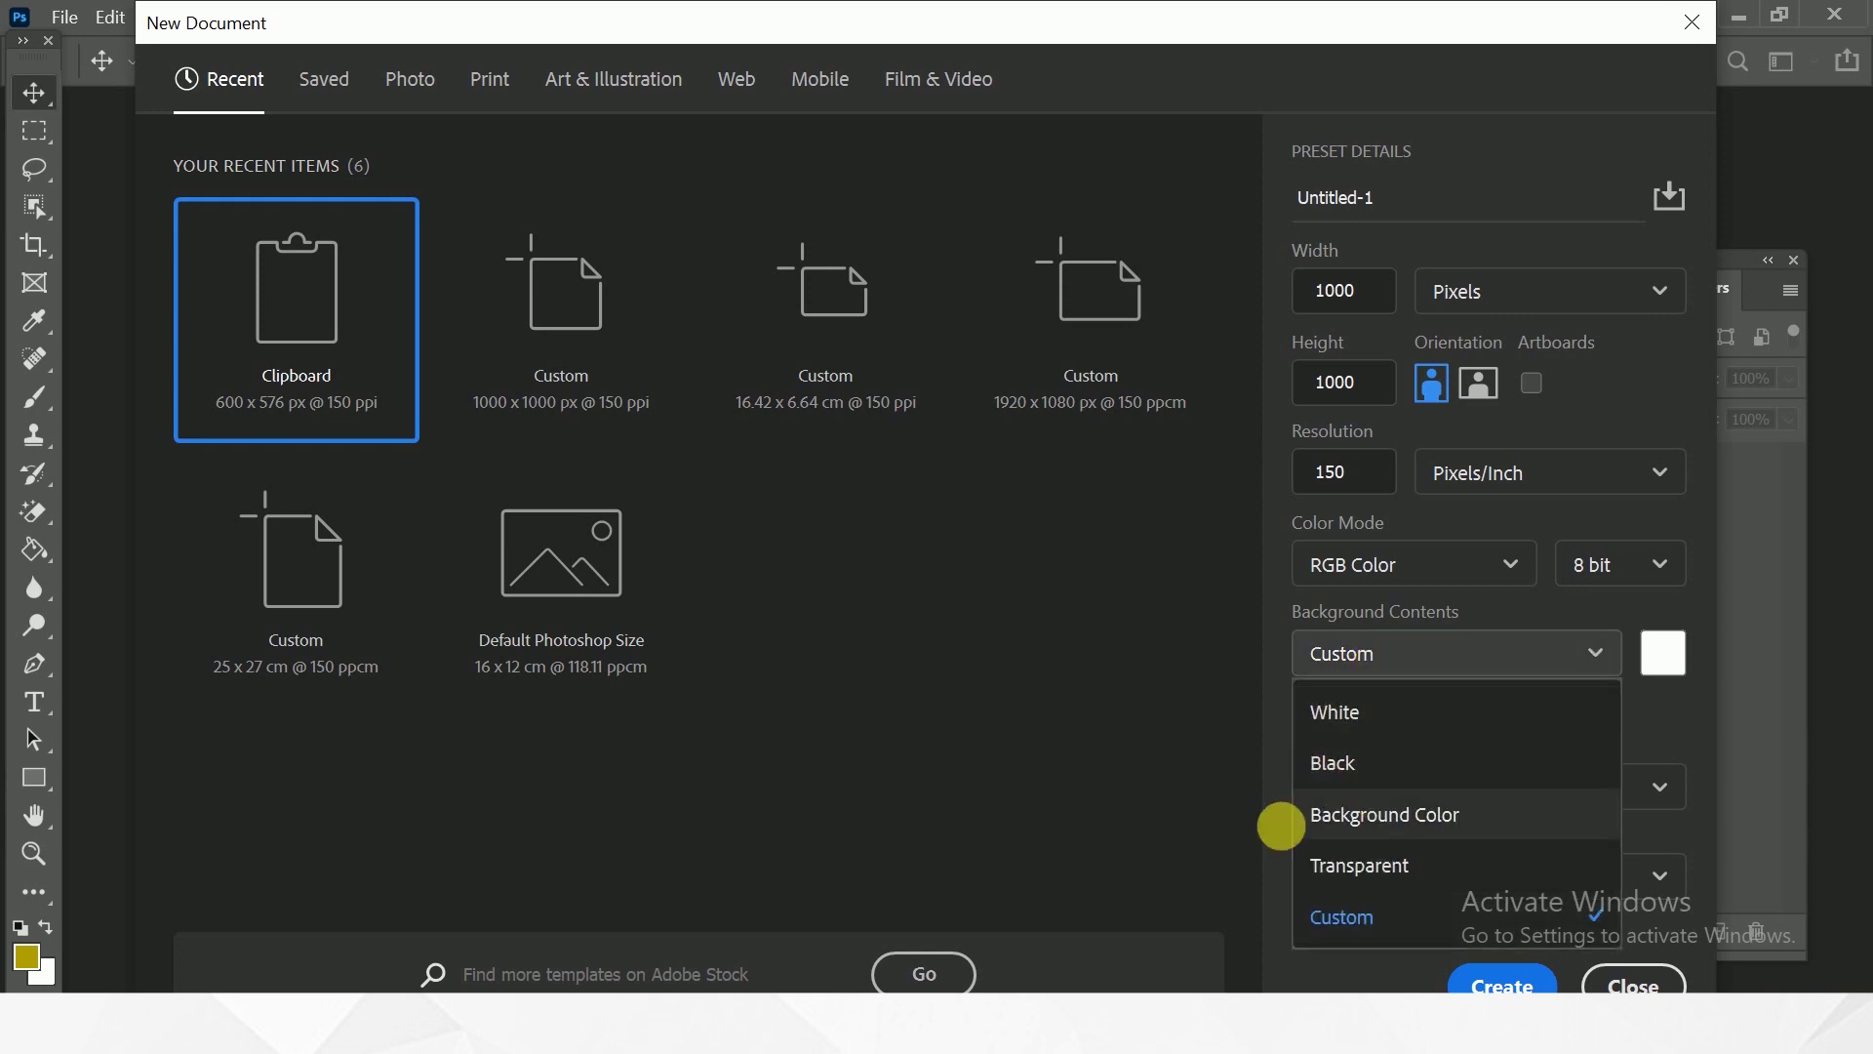
left_click(1367, 654)
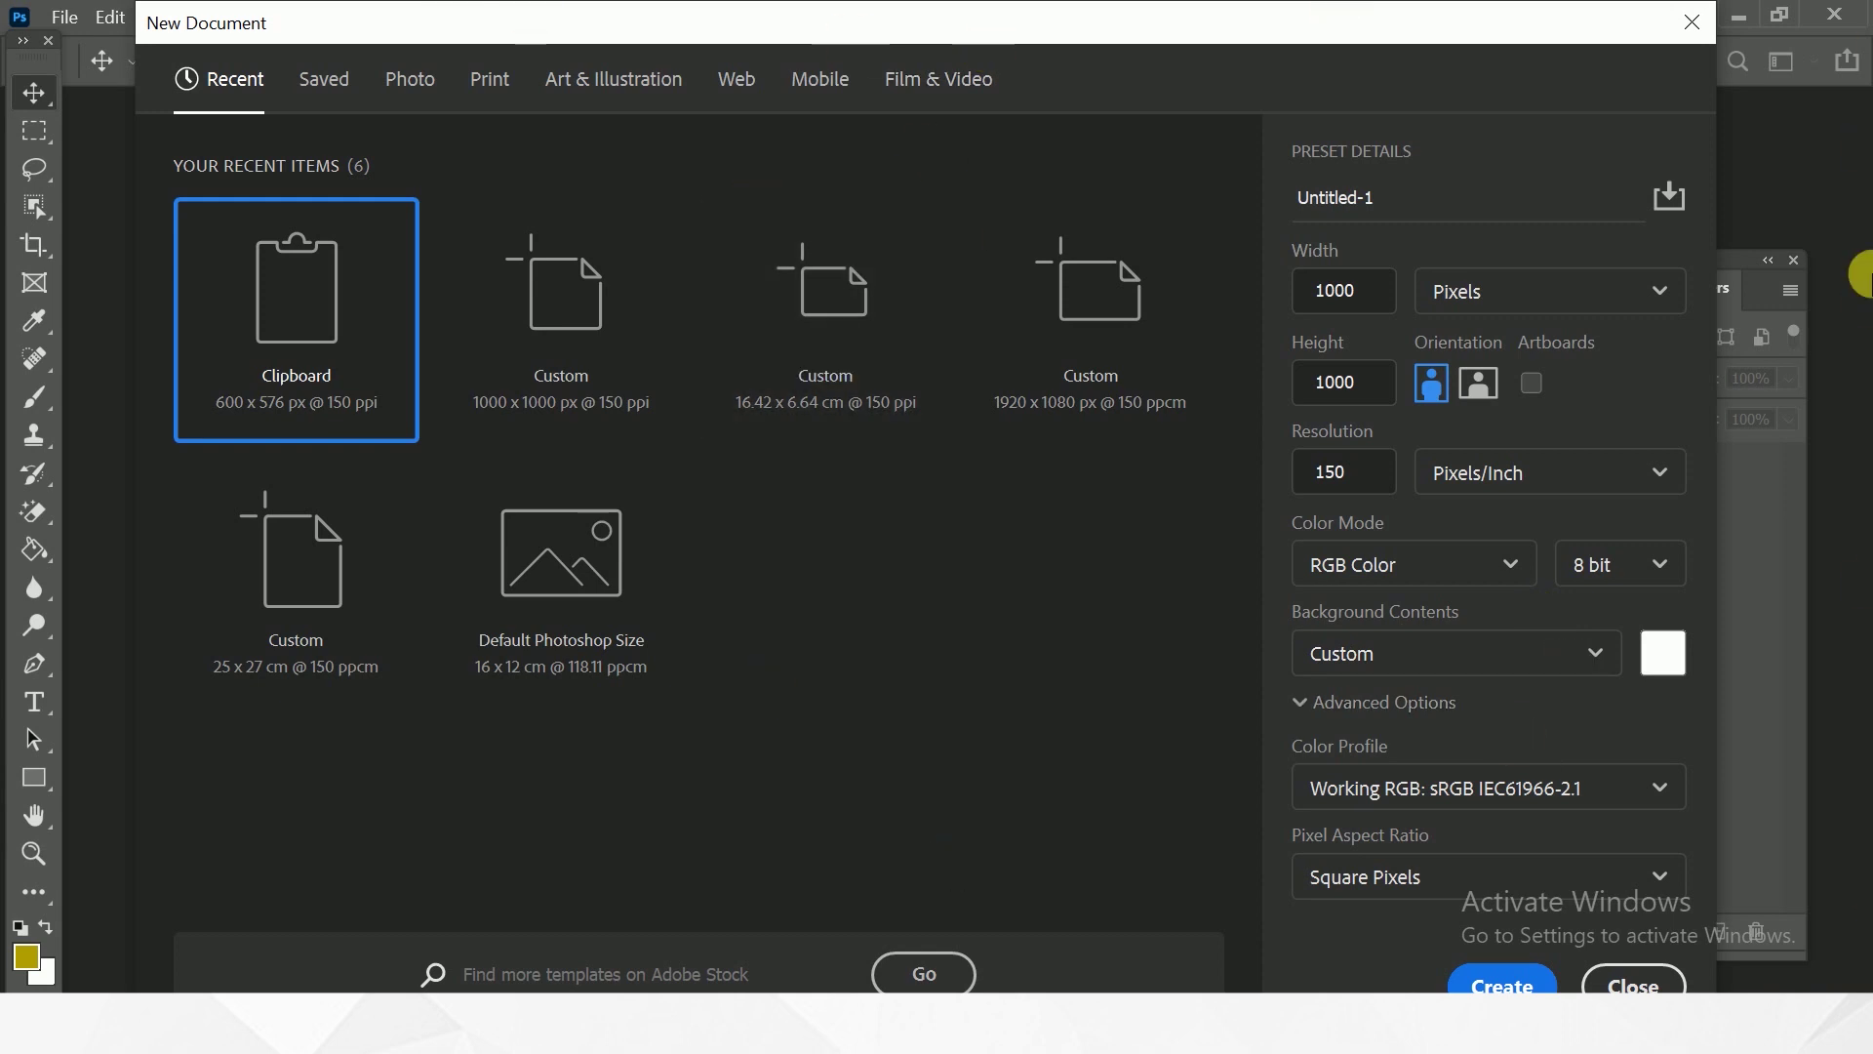
left_click(1500, 981)
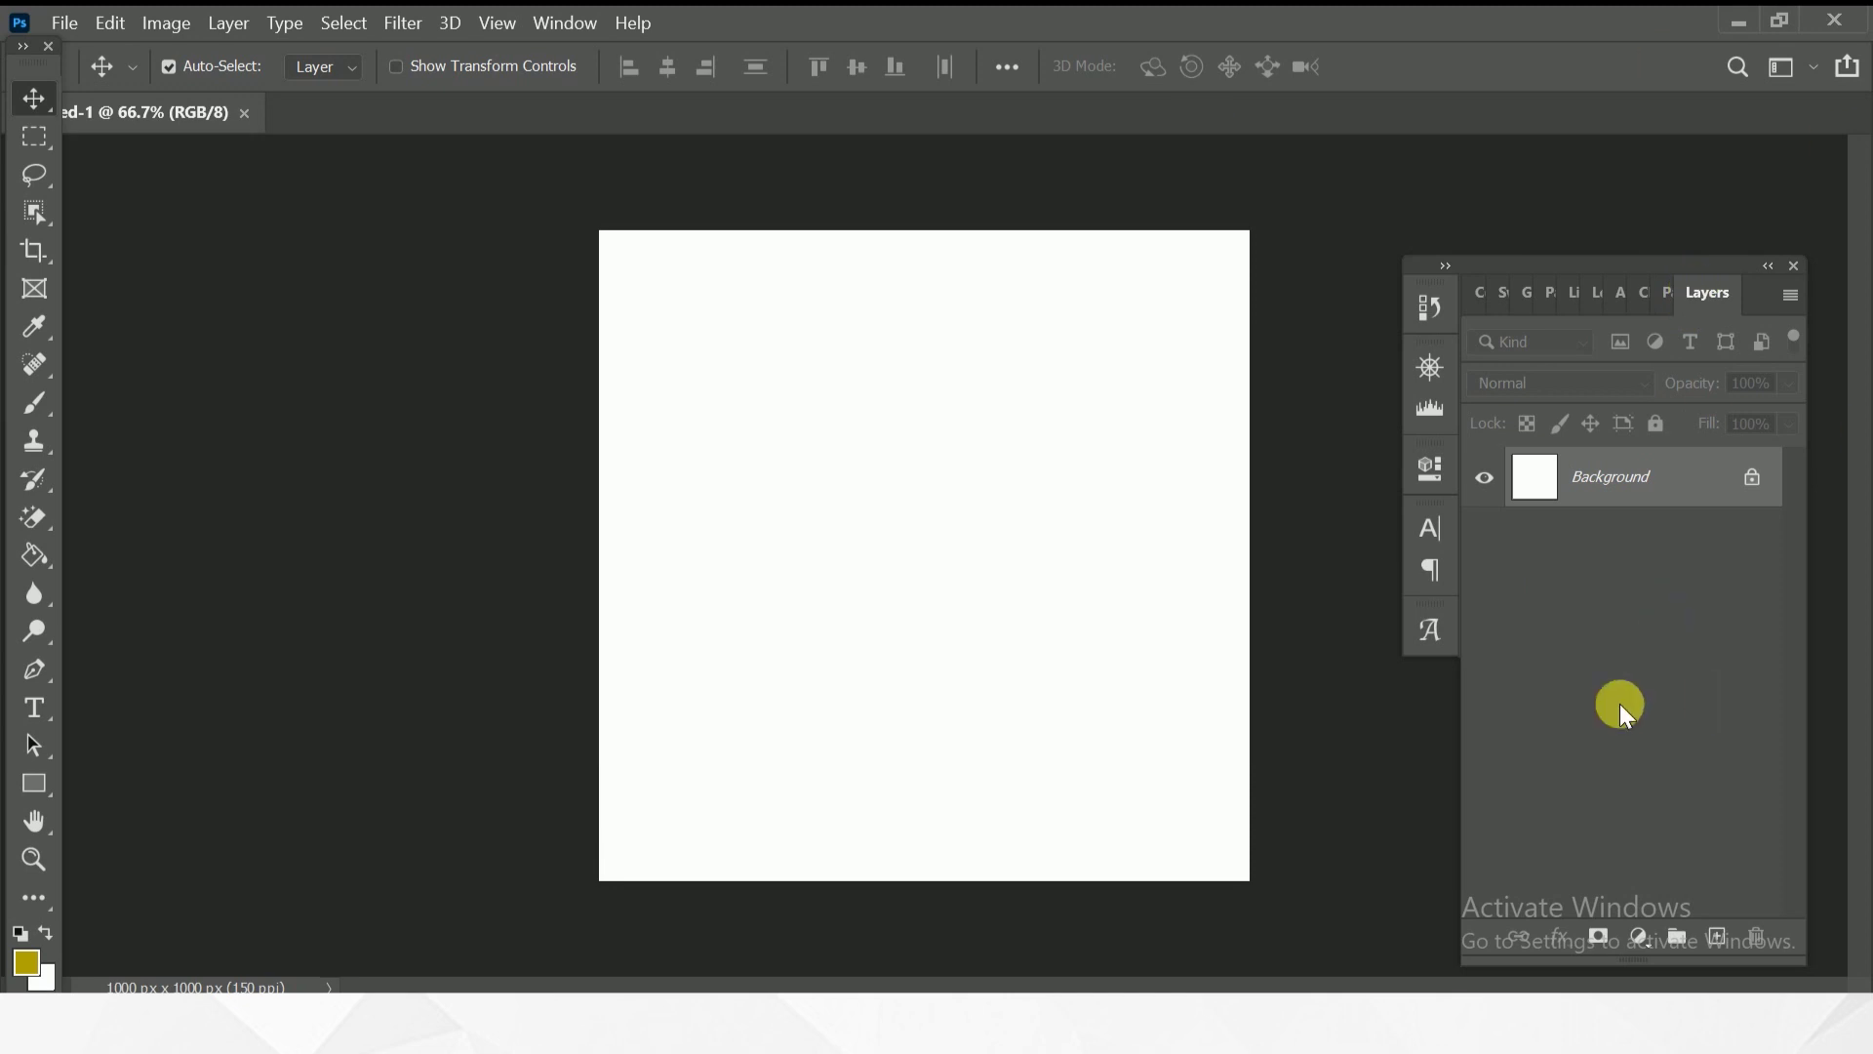
Open the Window menu over the new blank 1000 x 1000 px document.
left_click(561, 16)
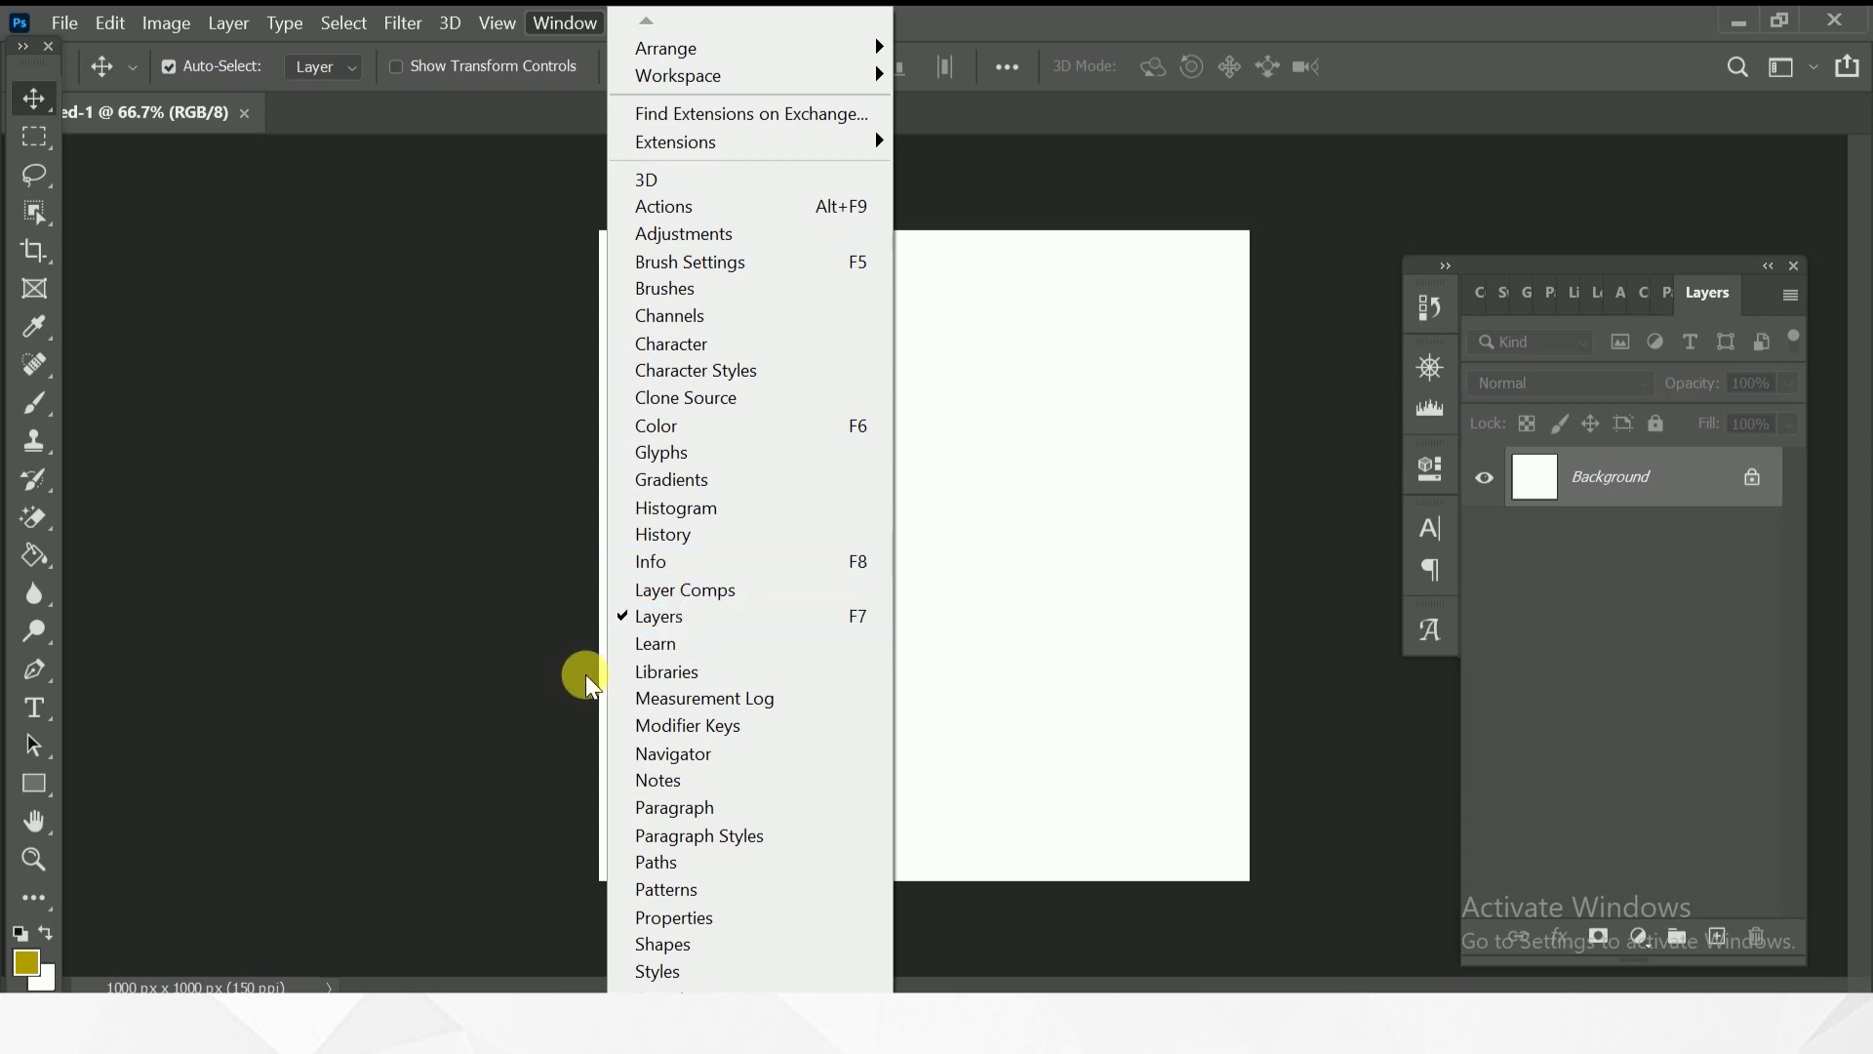
Dismiss the Window and adjustment-layer menus, then add an empty Layer 1 above Background.
left_click(1674, 652)
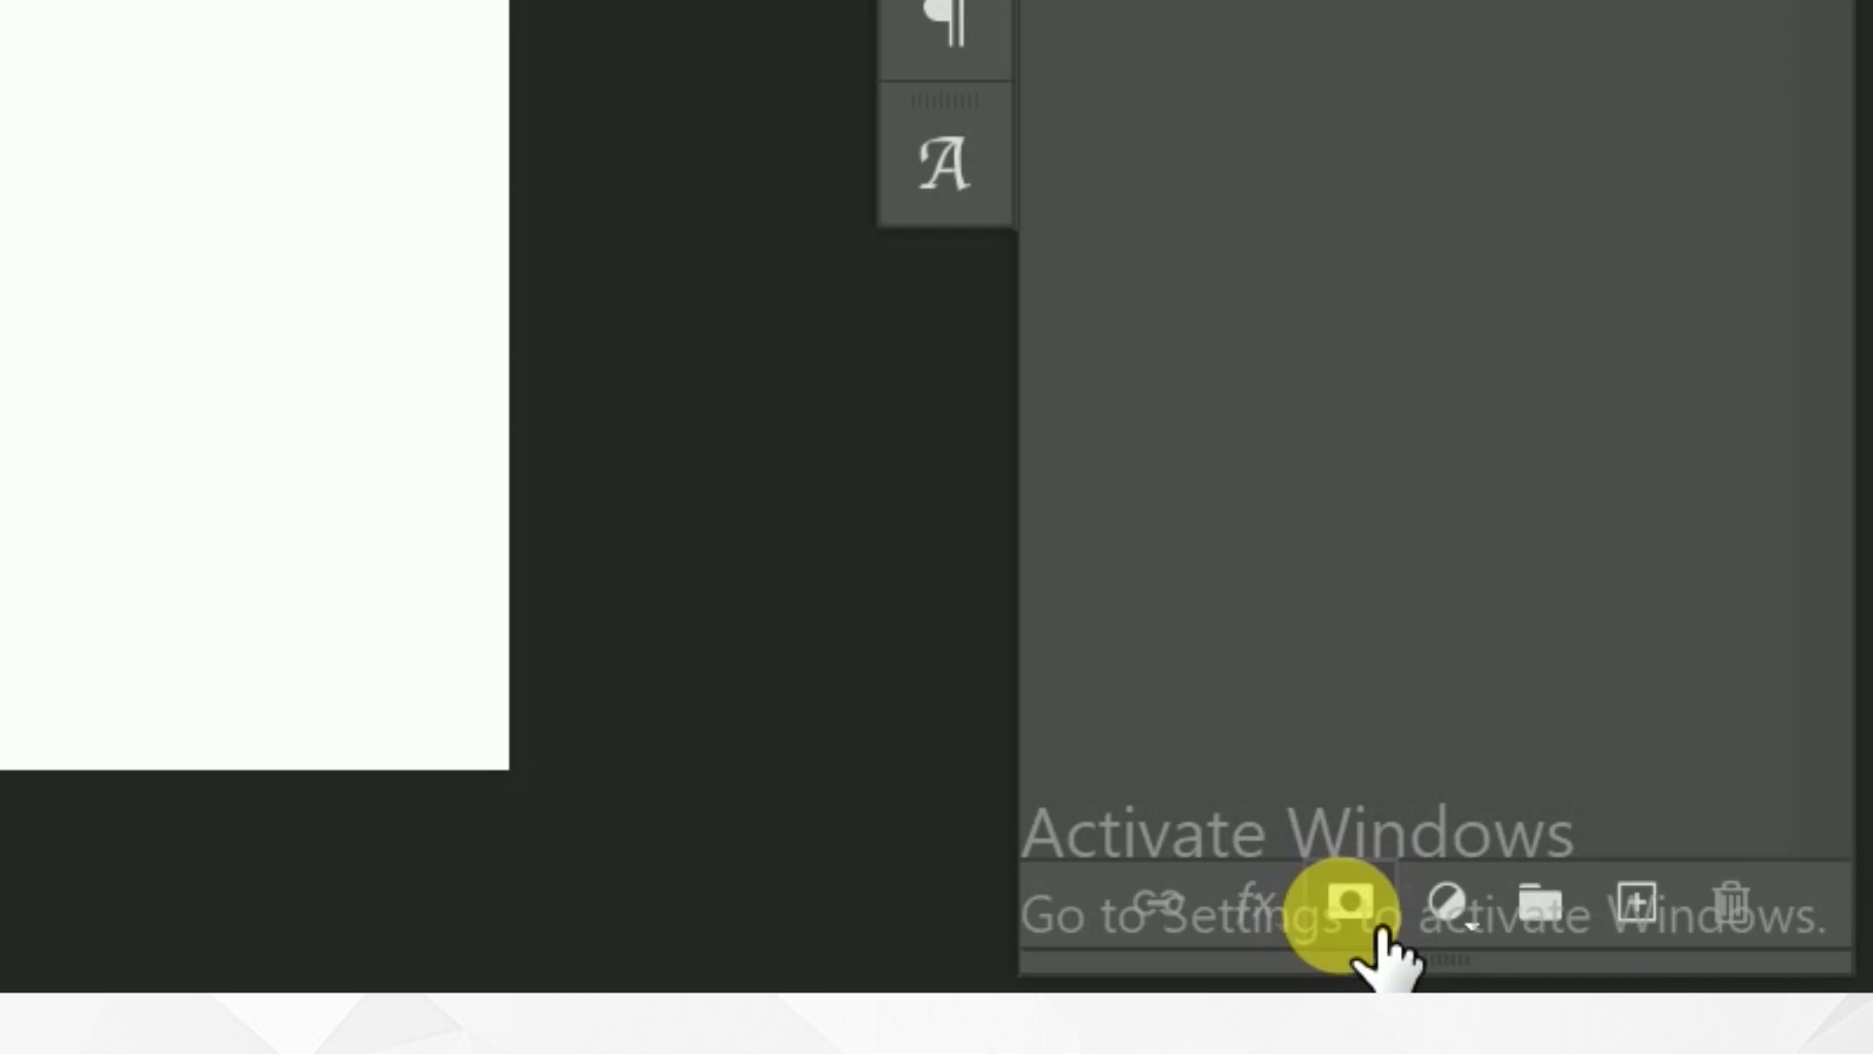
left_click(1453, 913)
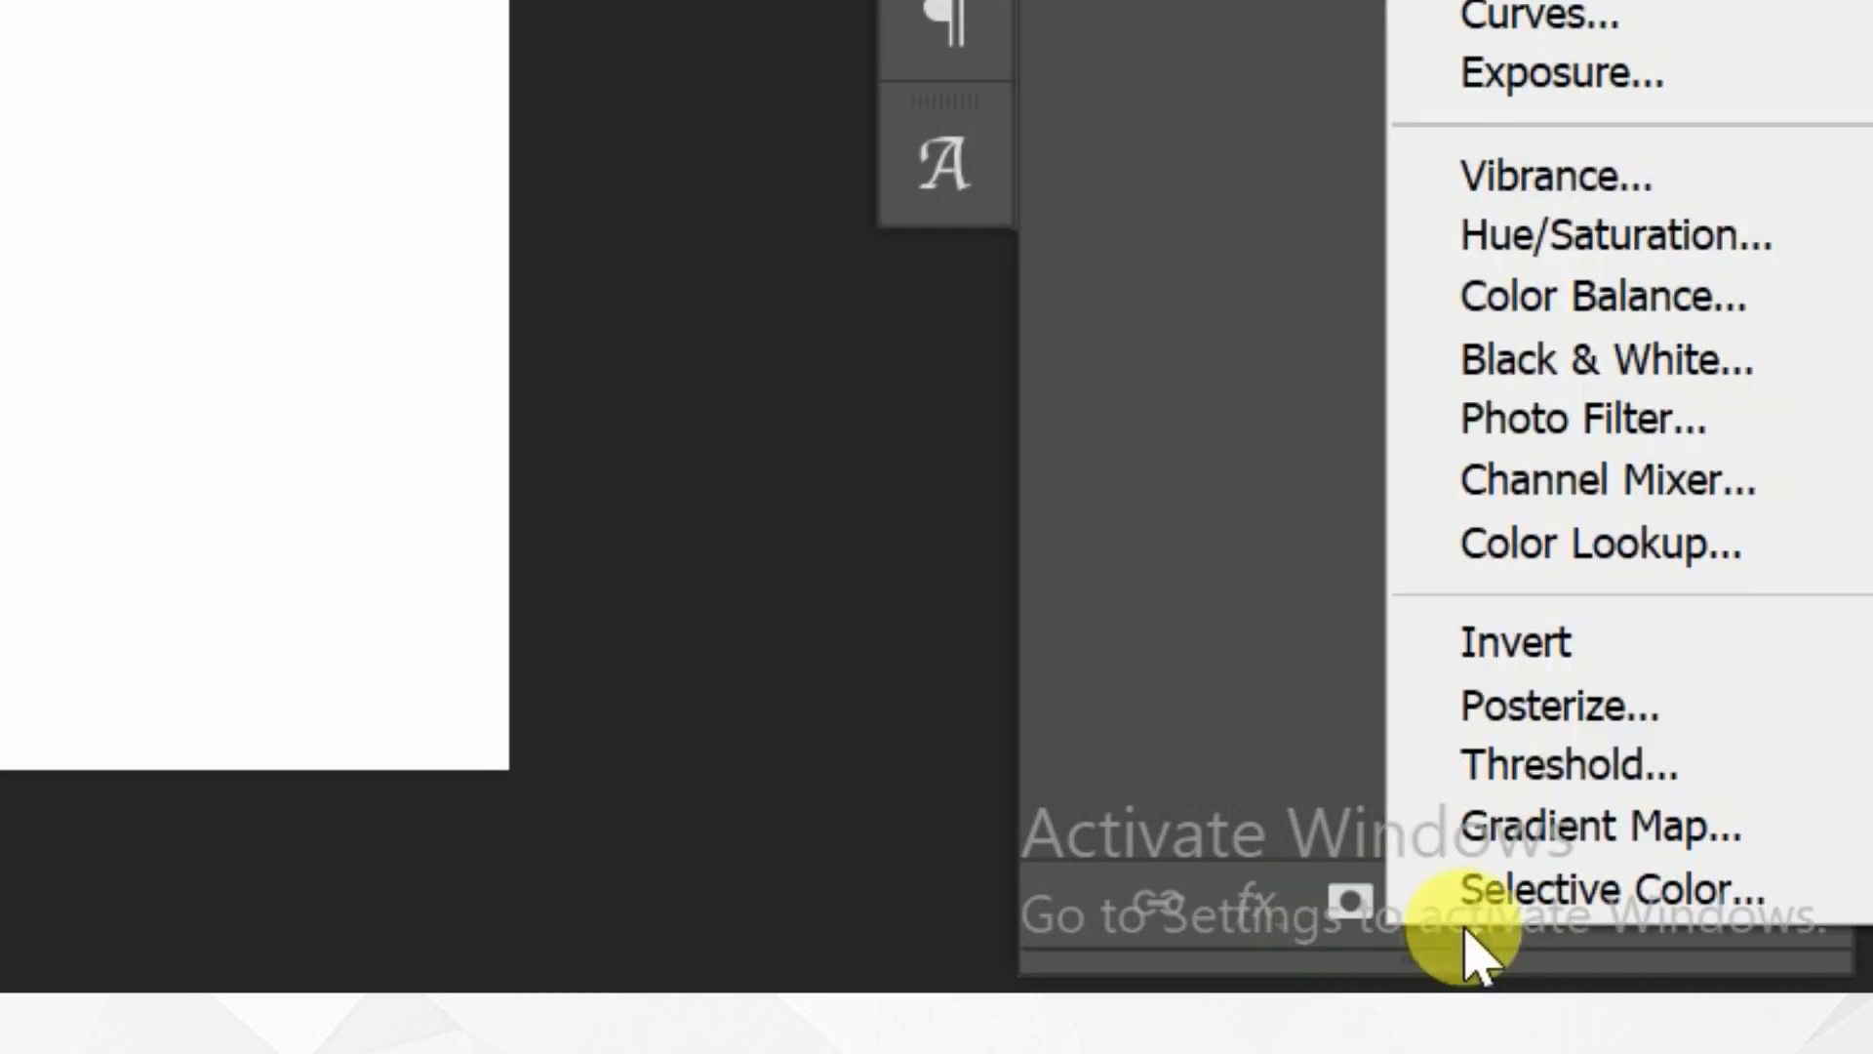
left_click(1317, 719)
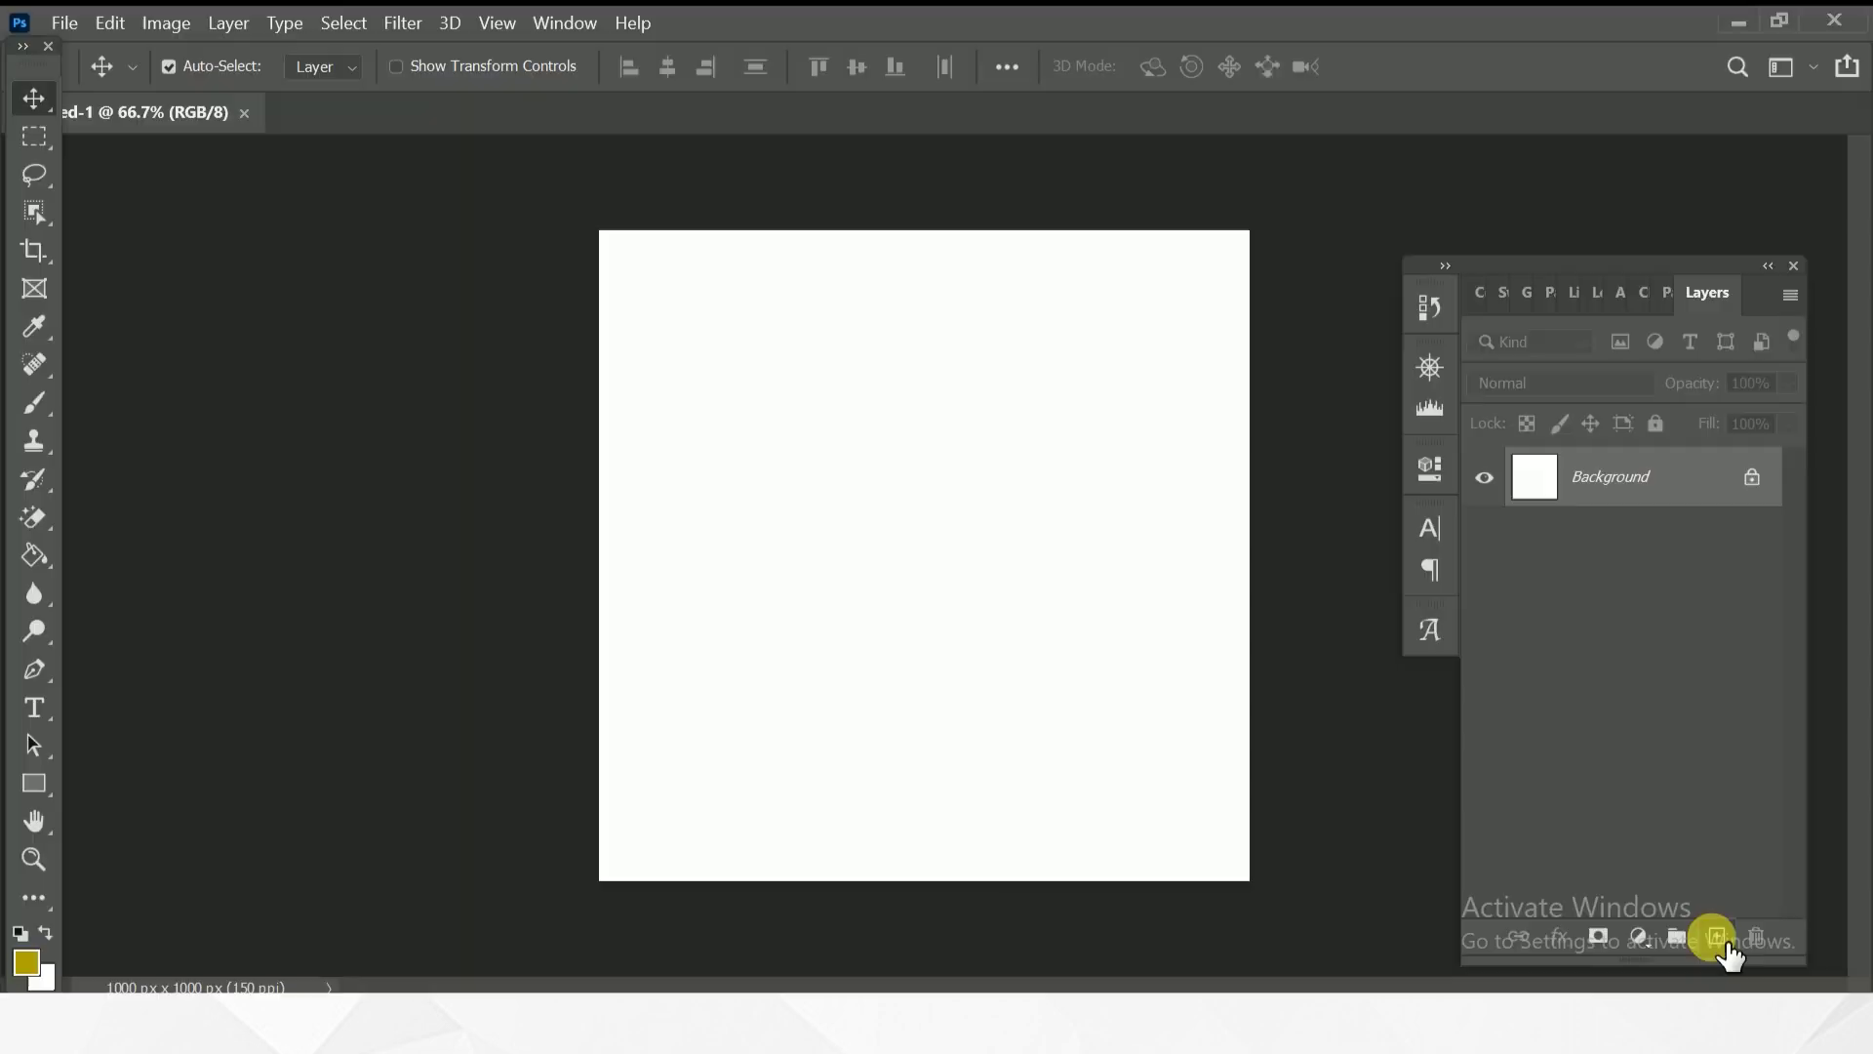
left_click(1723, 942)
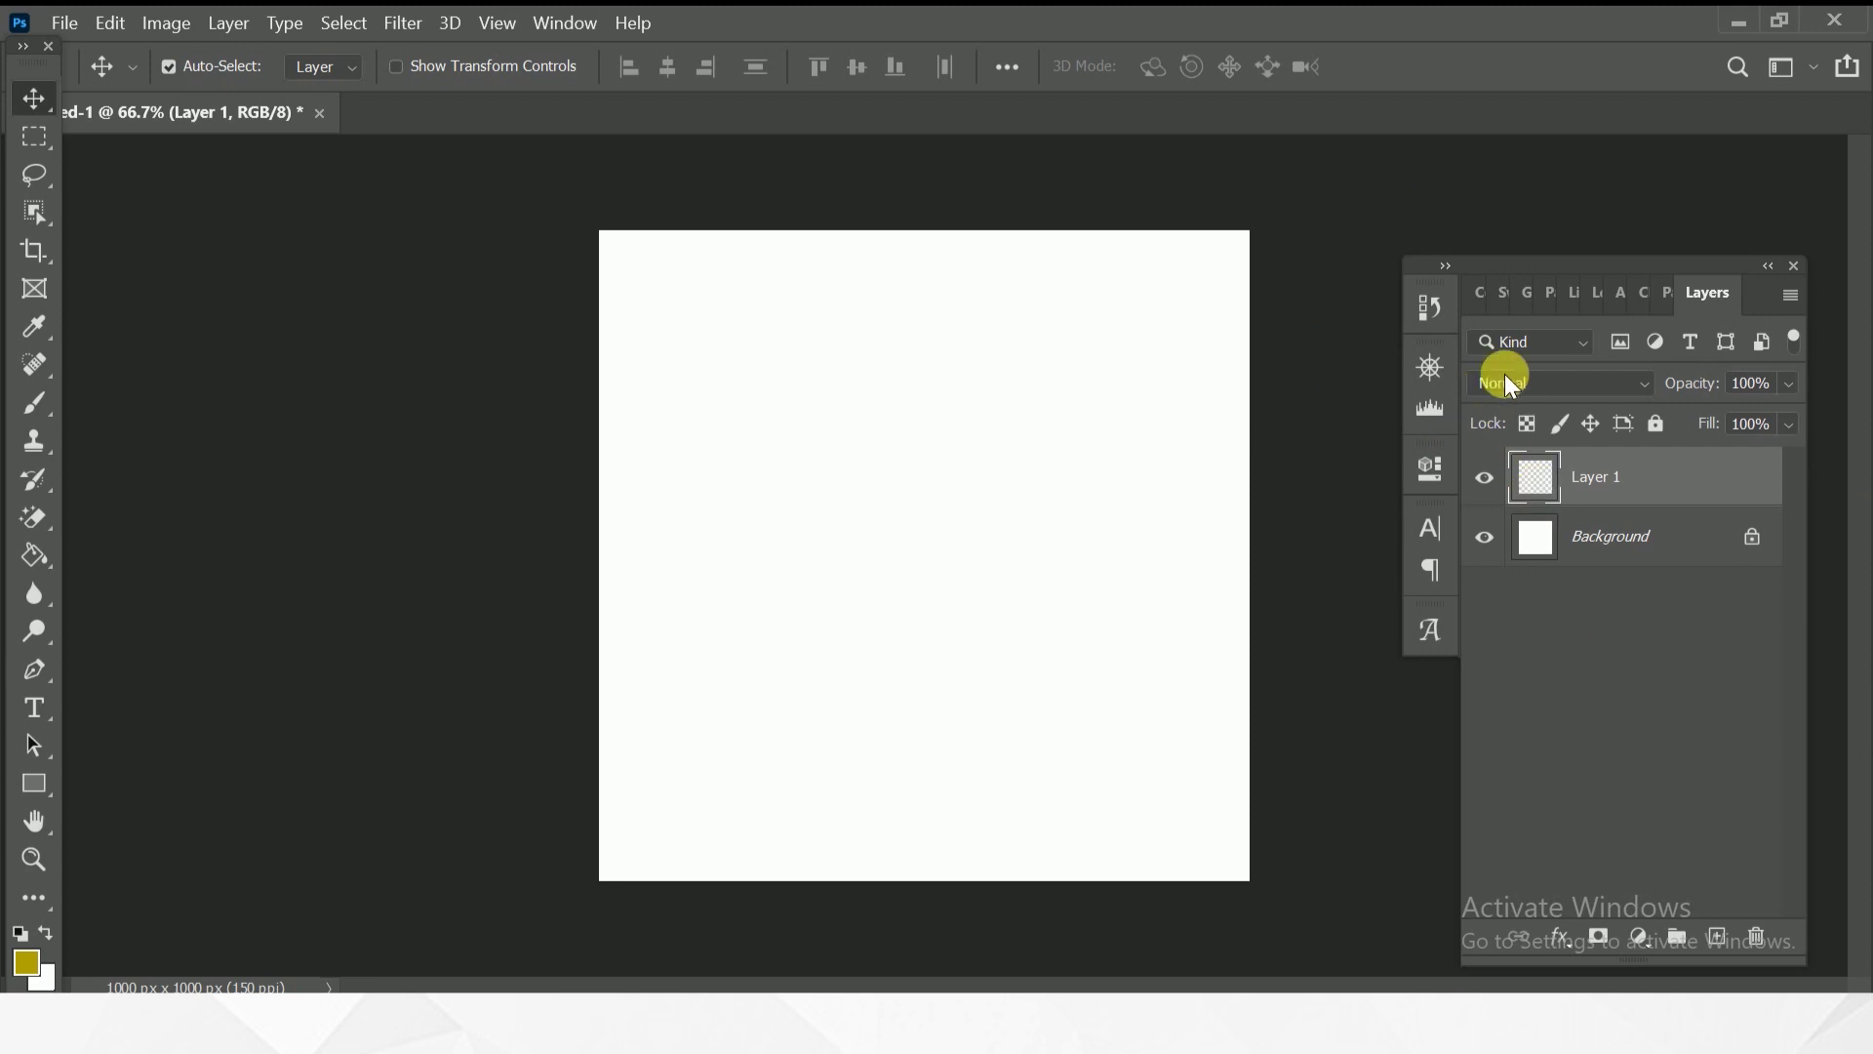
left_click(1510, 341)
left_click(1491, 383)
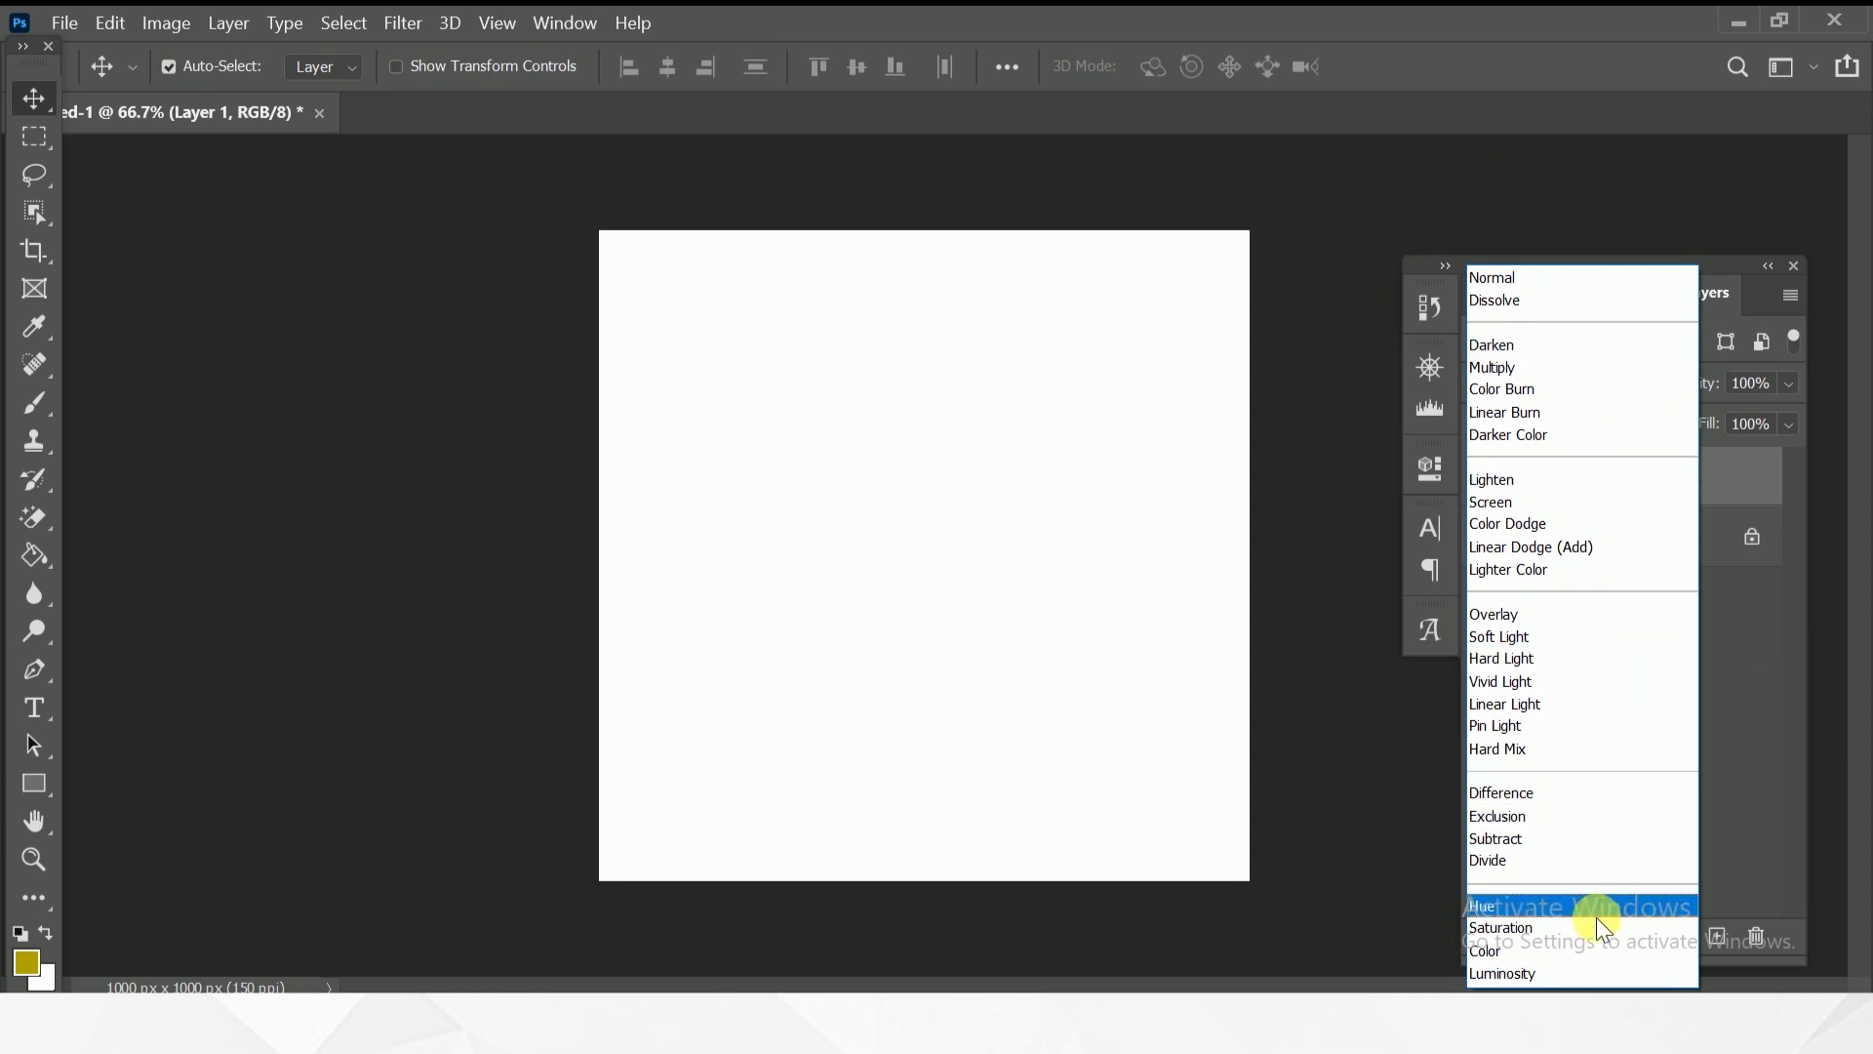
left_click(1729, 670)
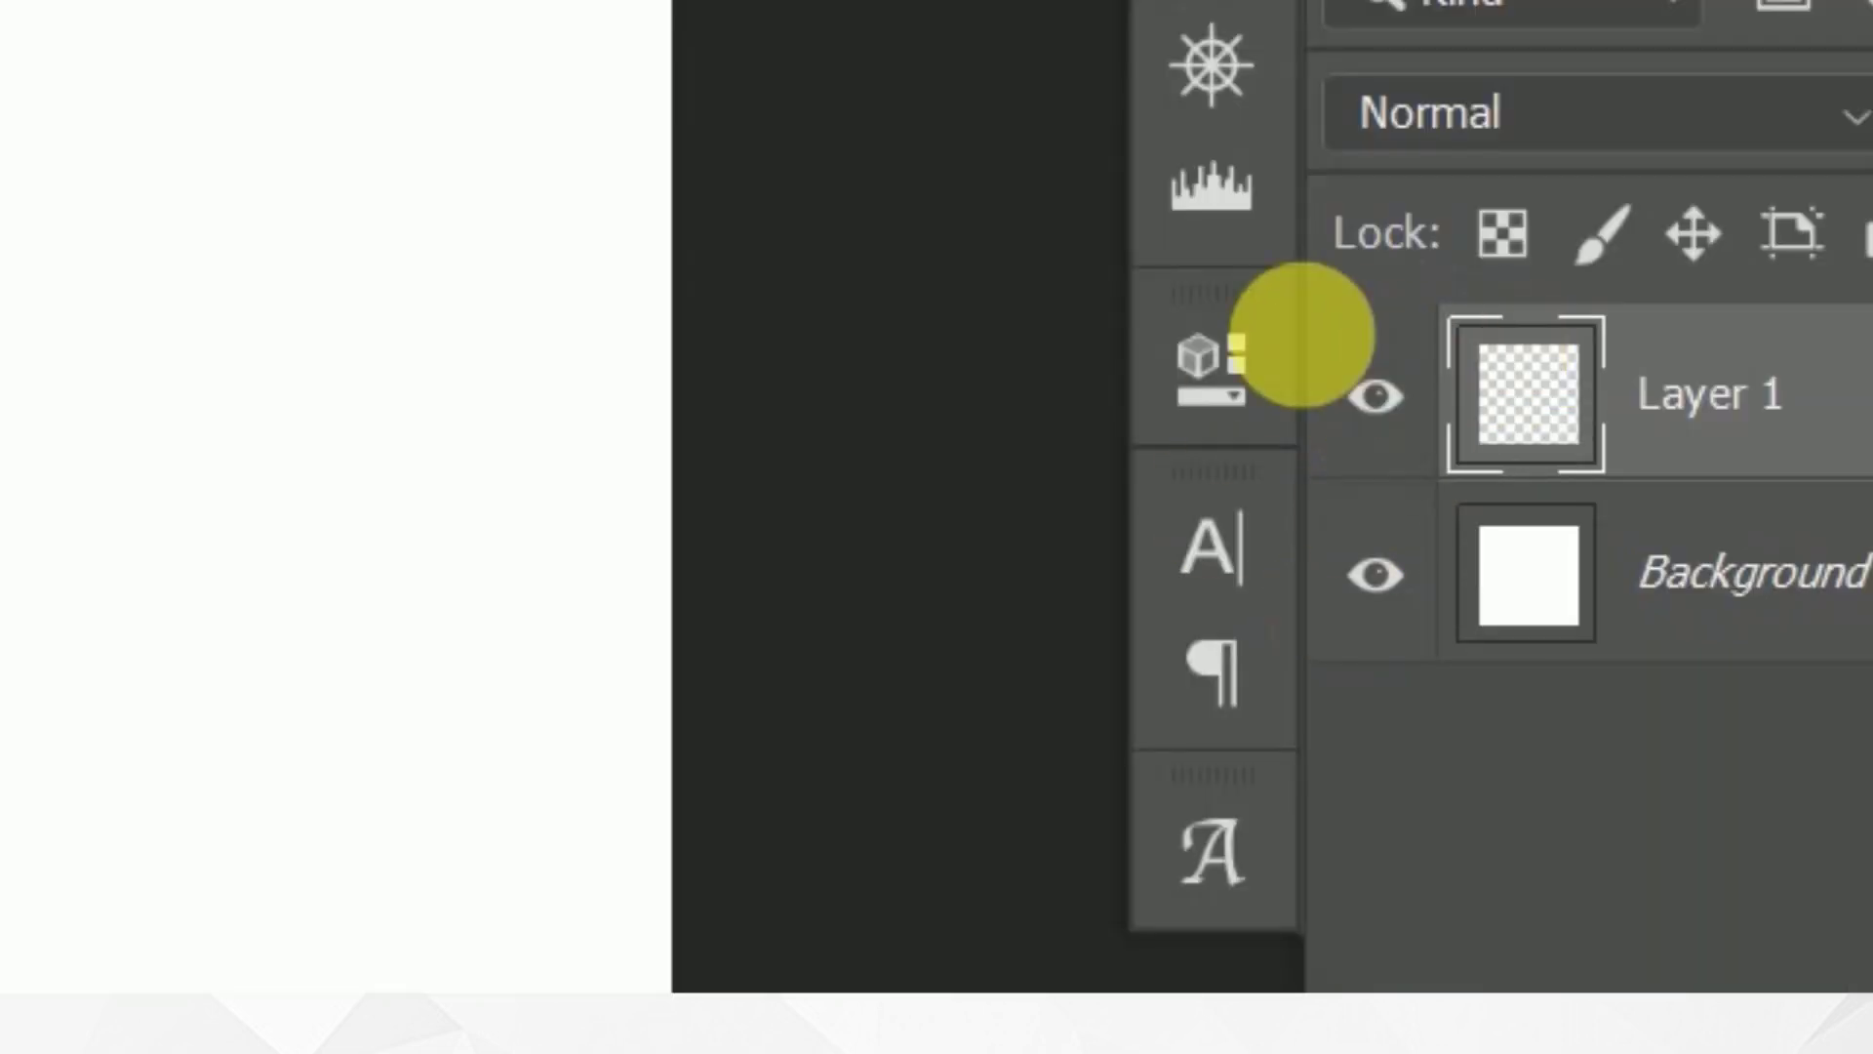
left_click(1405, 409)
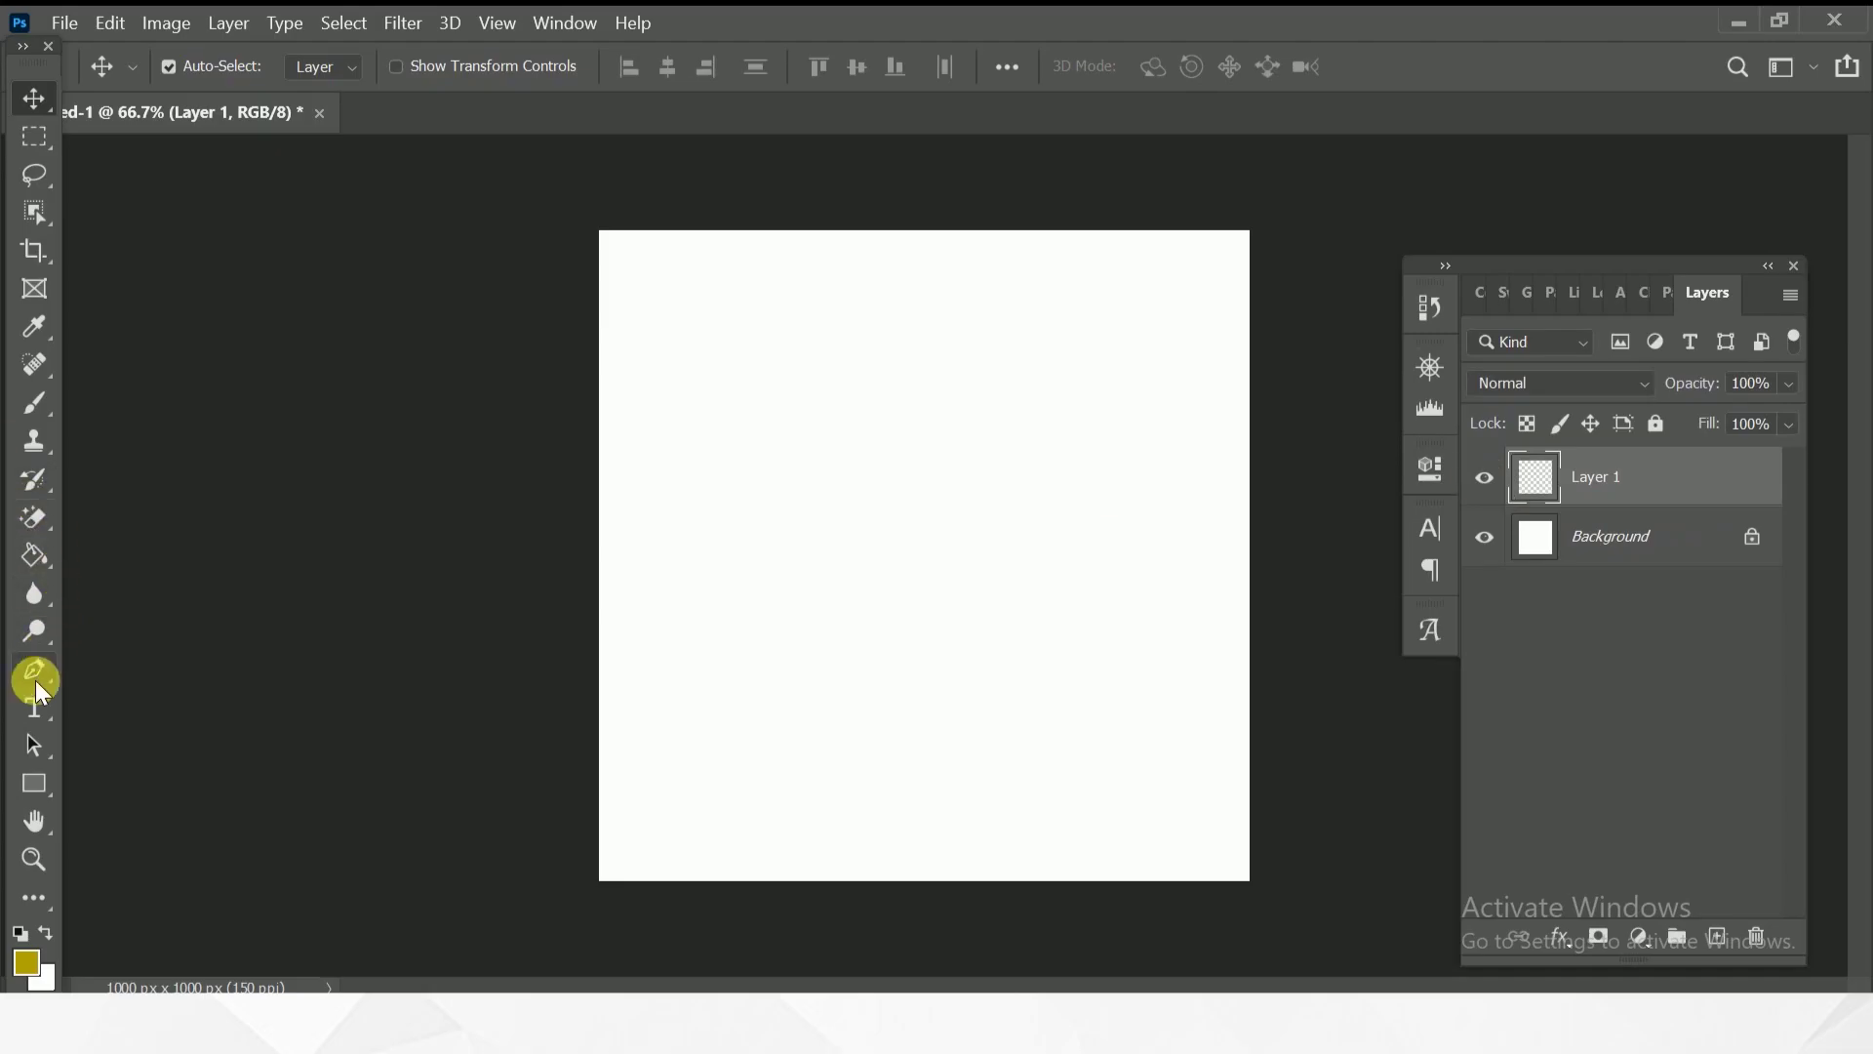
Draw an olive Rectangle 1 in the canvas's upper left, then hide its layer.
left_click(34, 783)
mouse_move(671, 346)
left_mouse_down()
mouse_move(937, 608)
mouse_move(922, 592)
left_mouse_up()
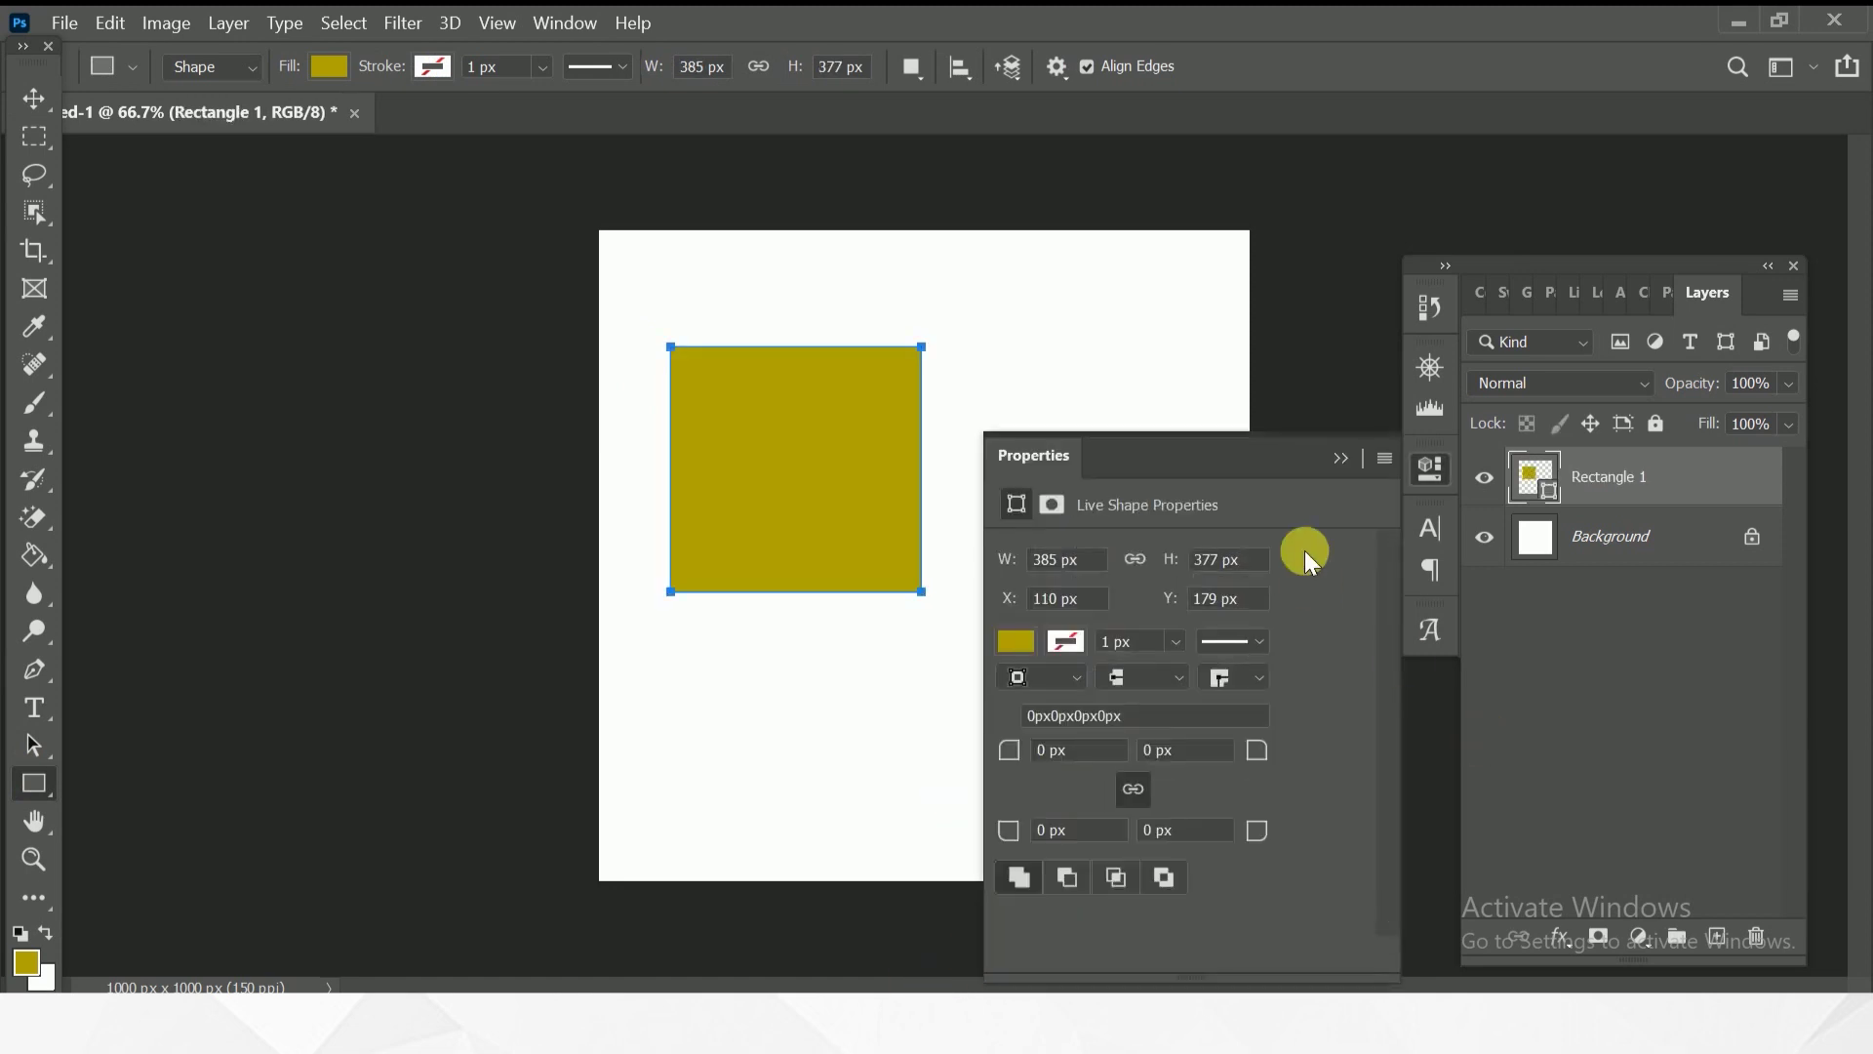
left_click(1339, 457)
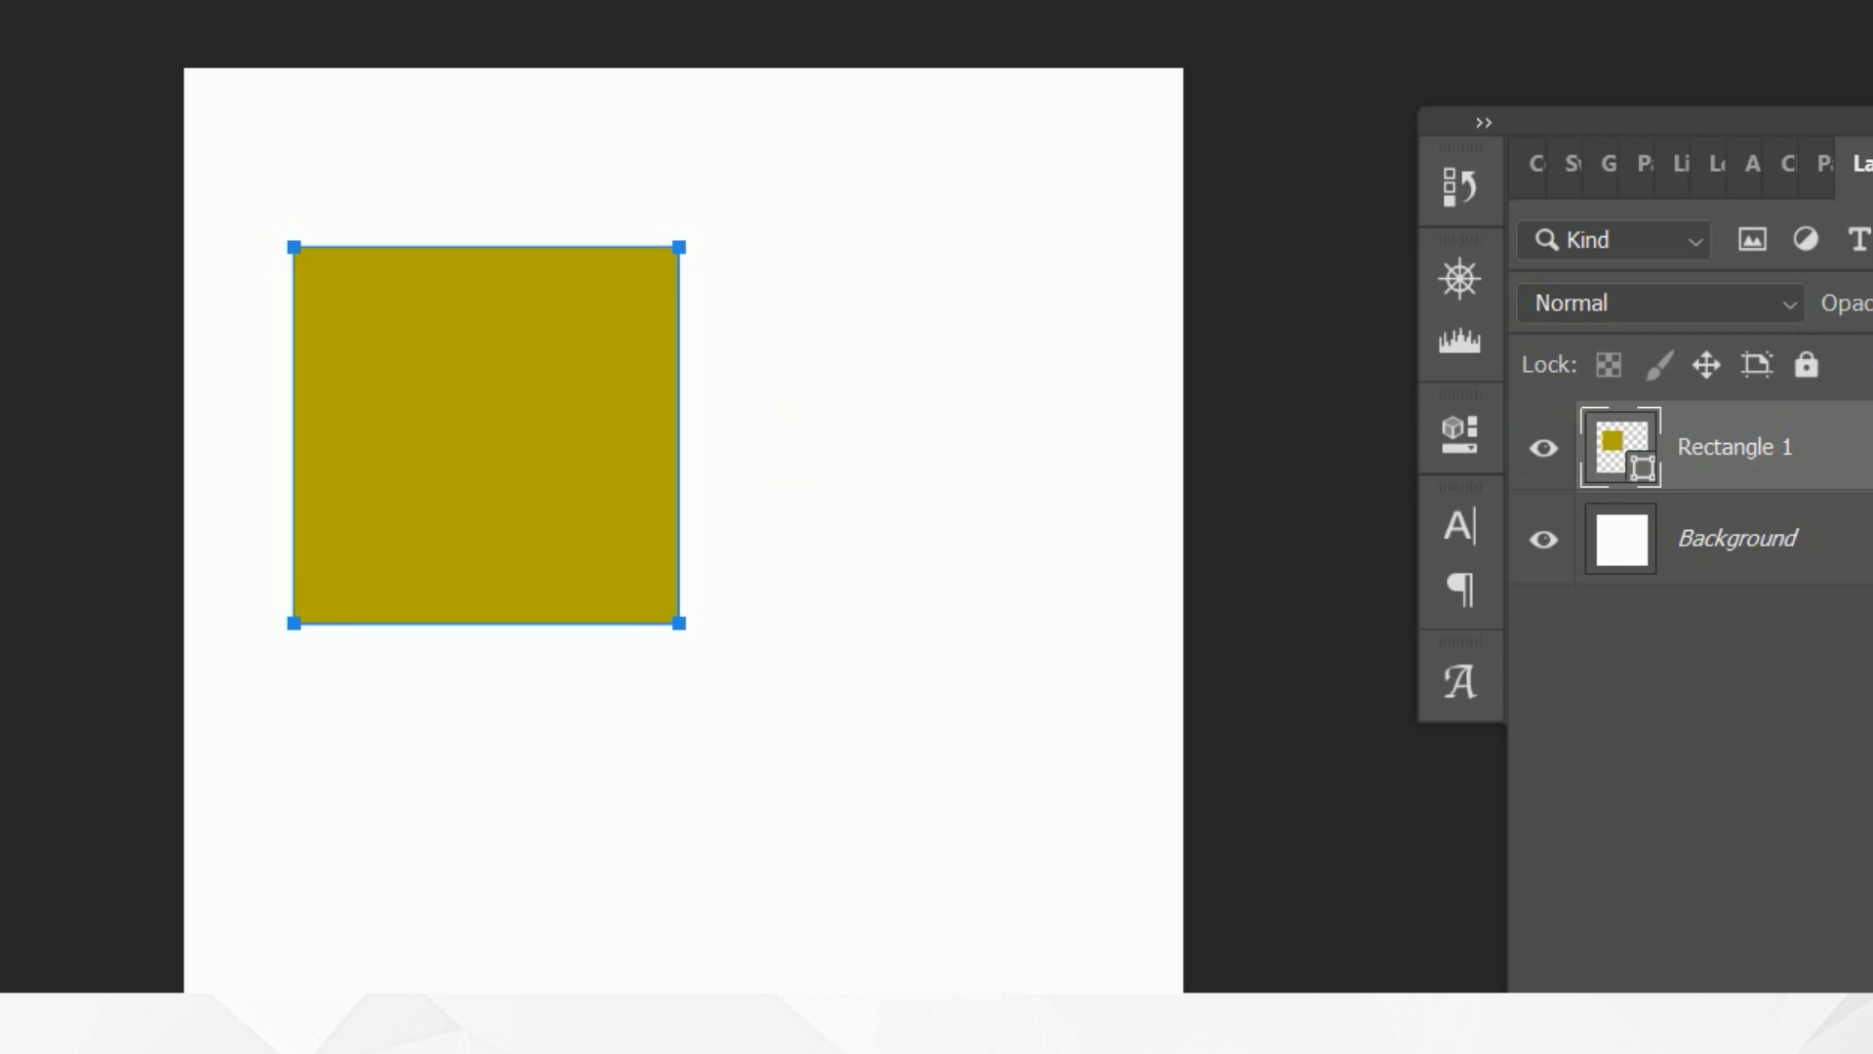
key("Escape")
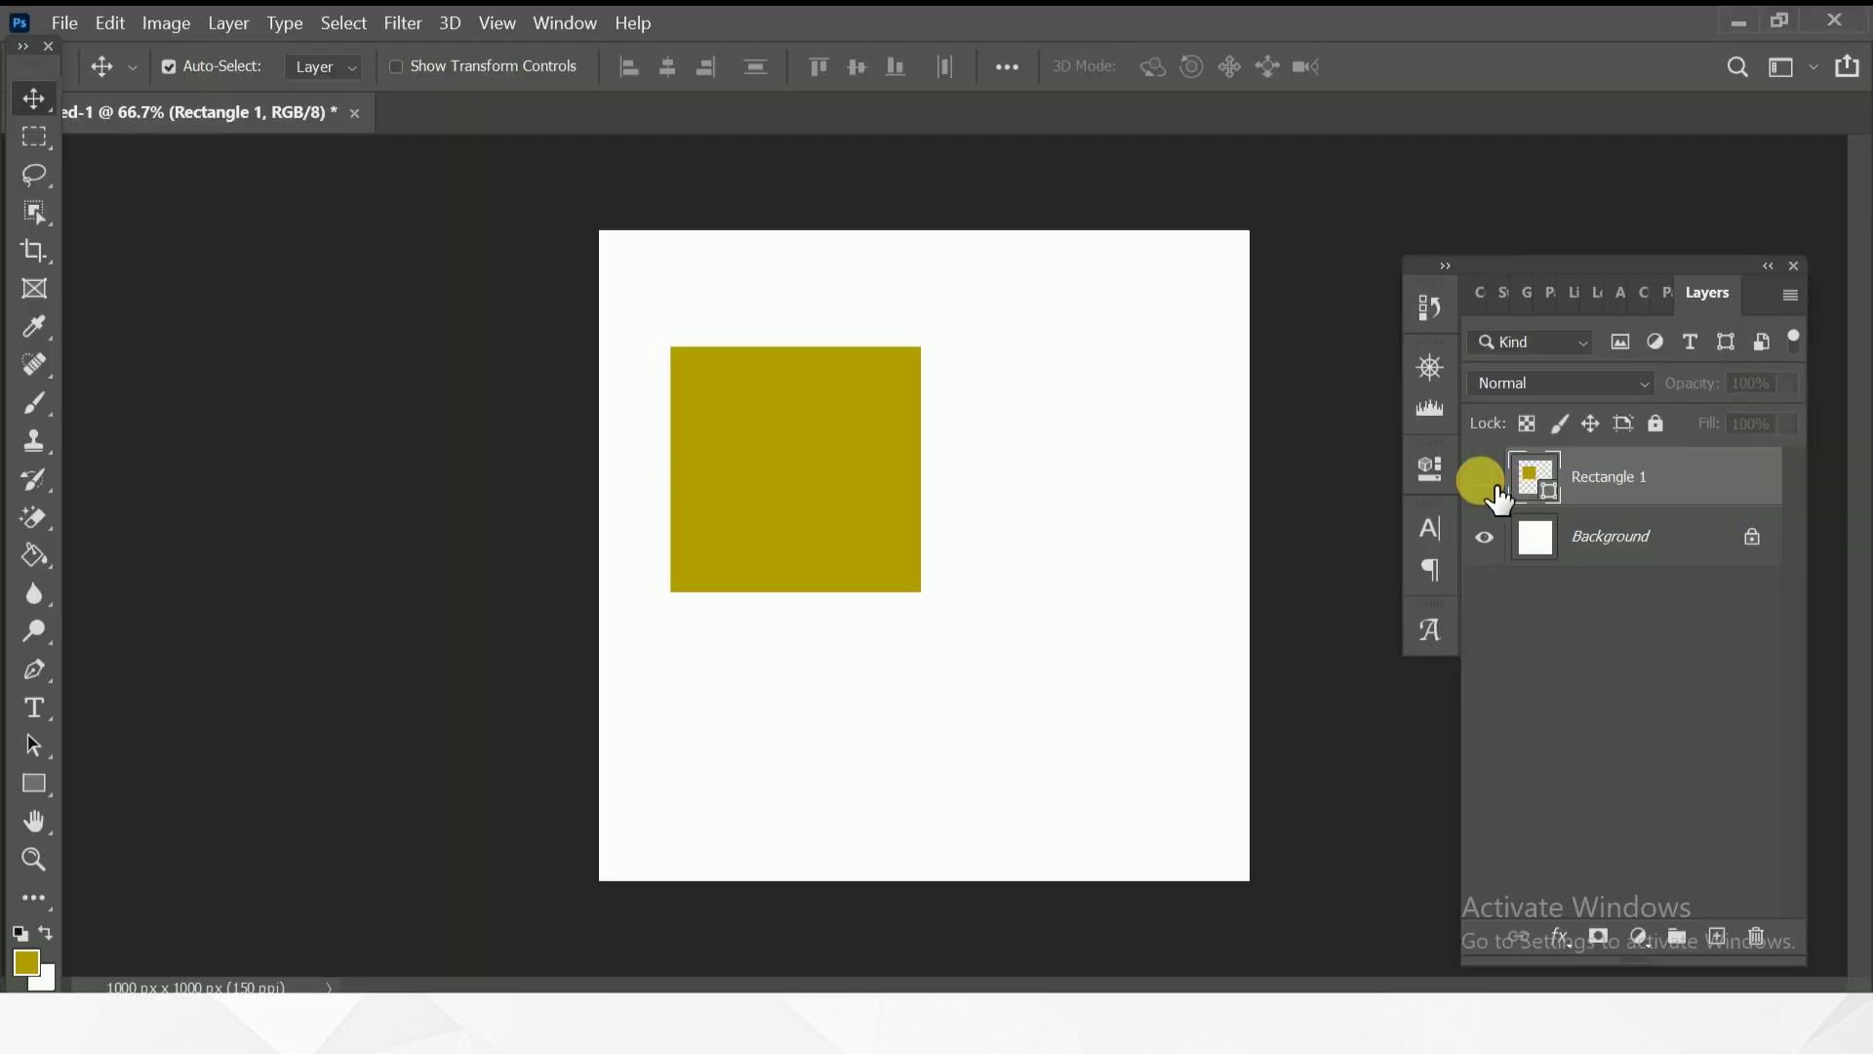
left_click(1484, 479)
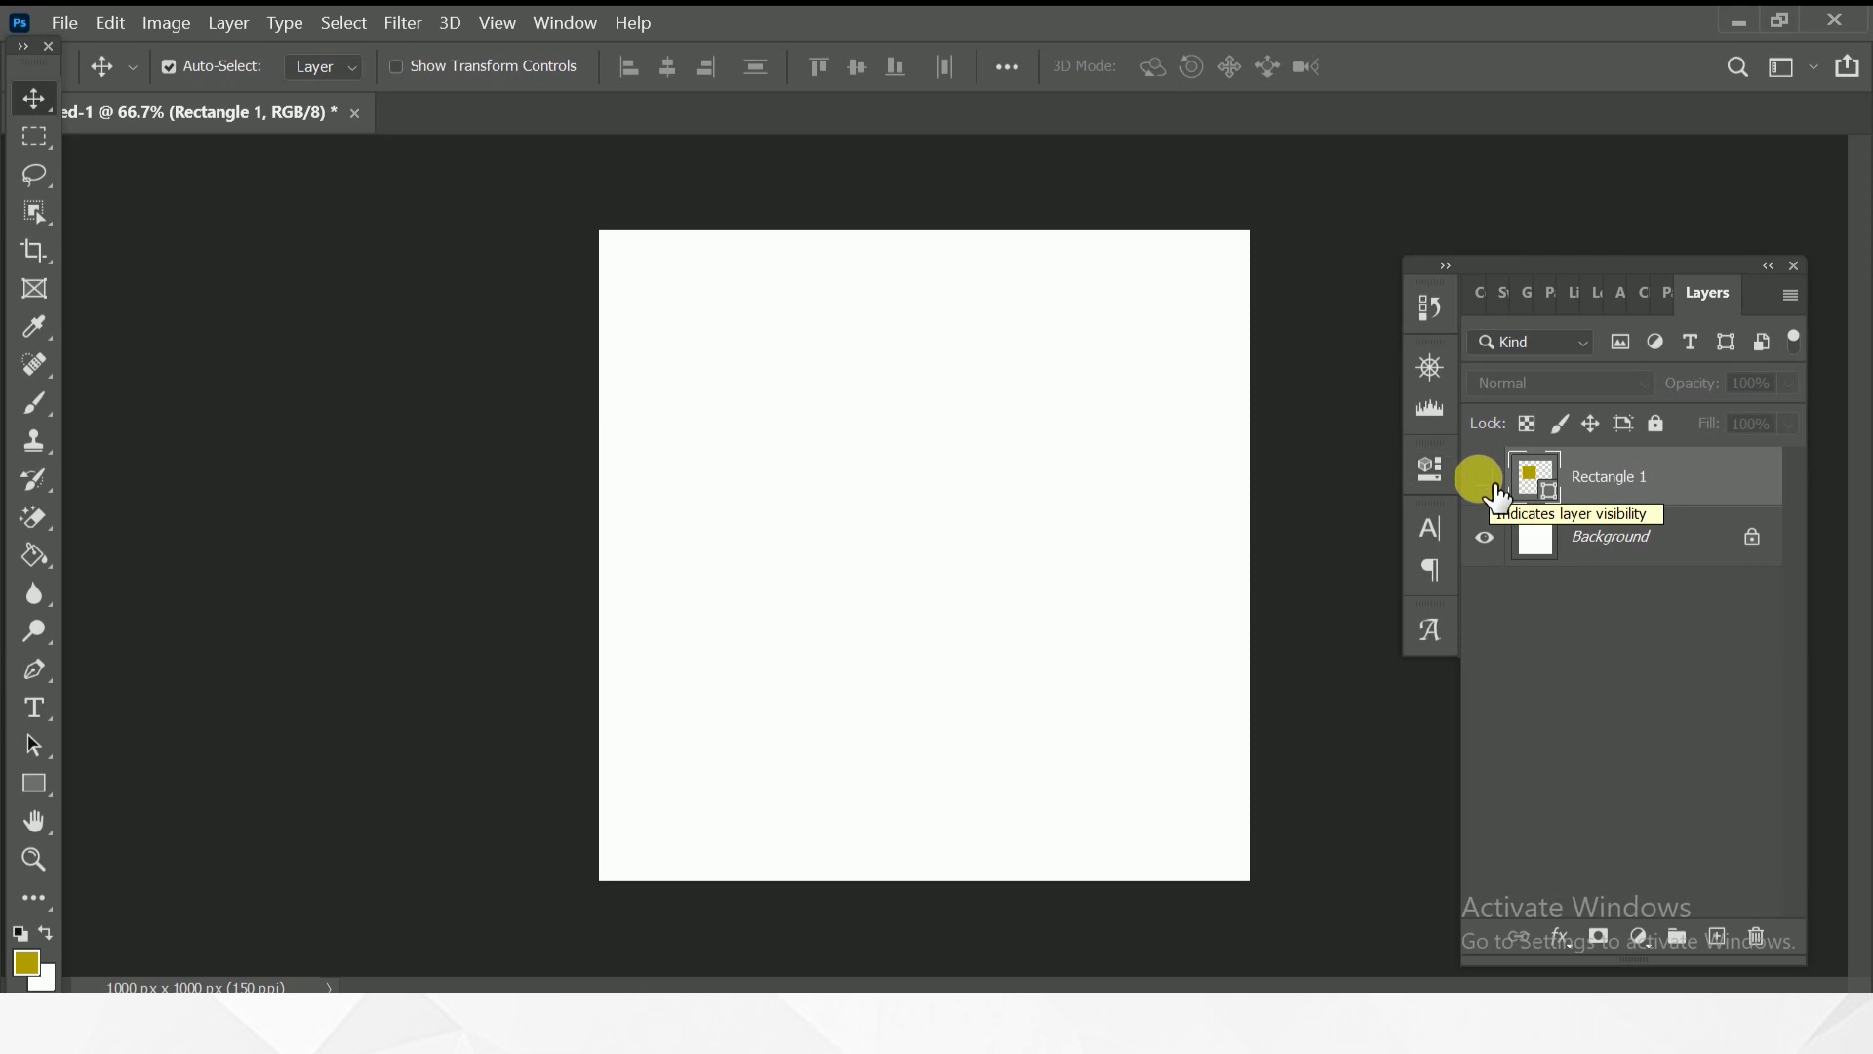
Show Rectangle 1, nudge its square lower, and briefly lock it while floating and re-docking the document.
left_click(1496, 488)
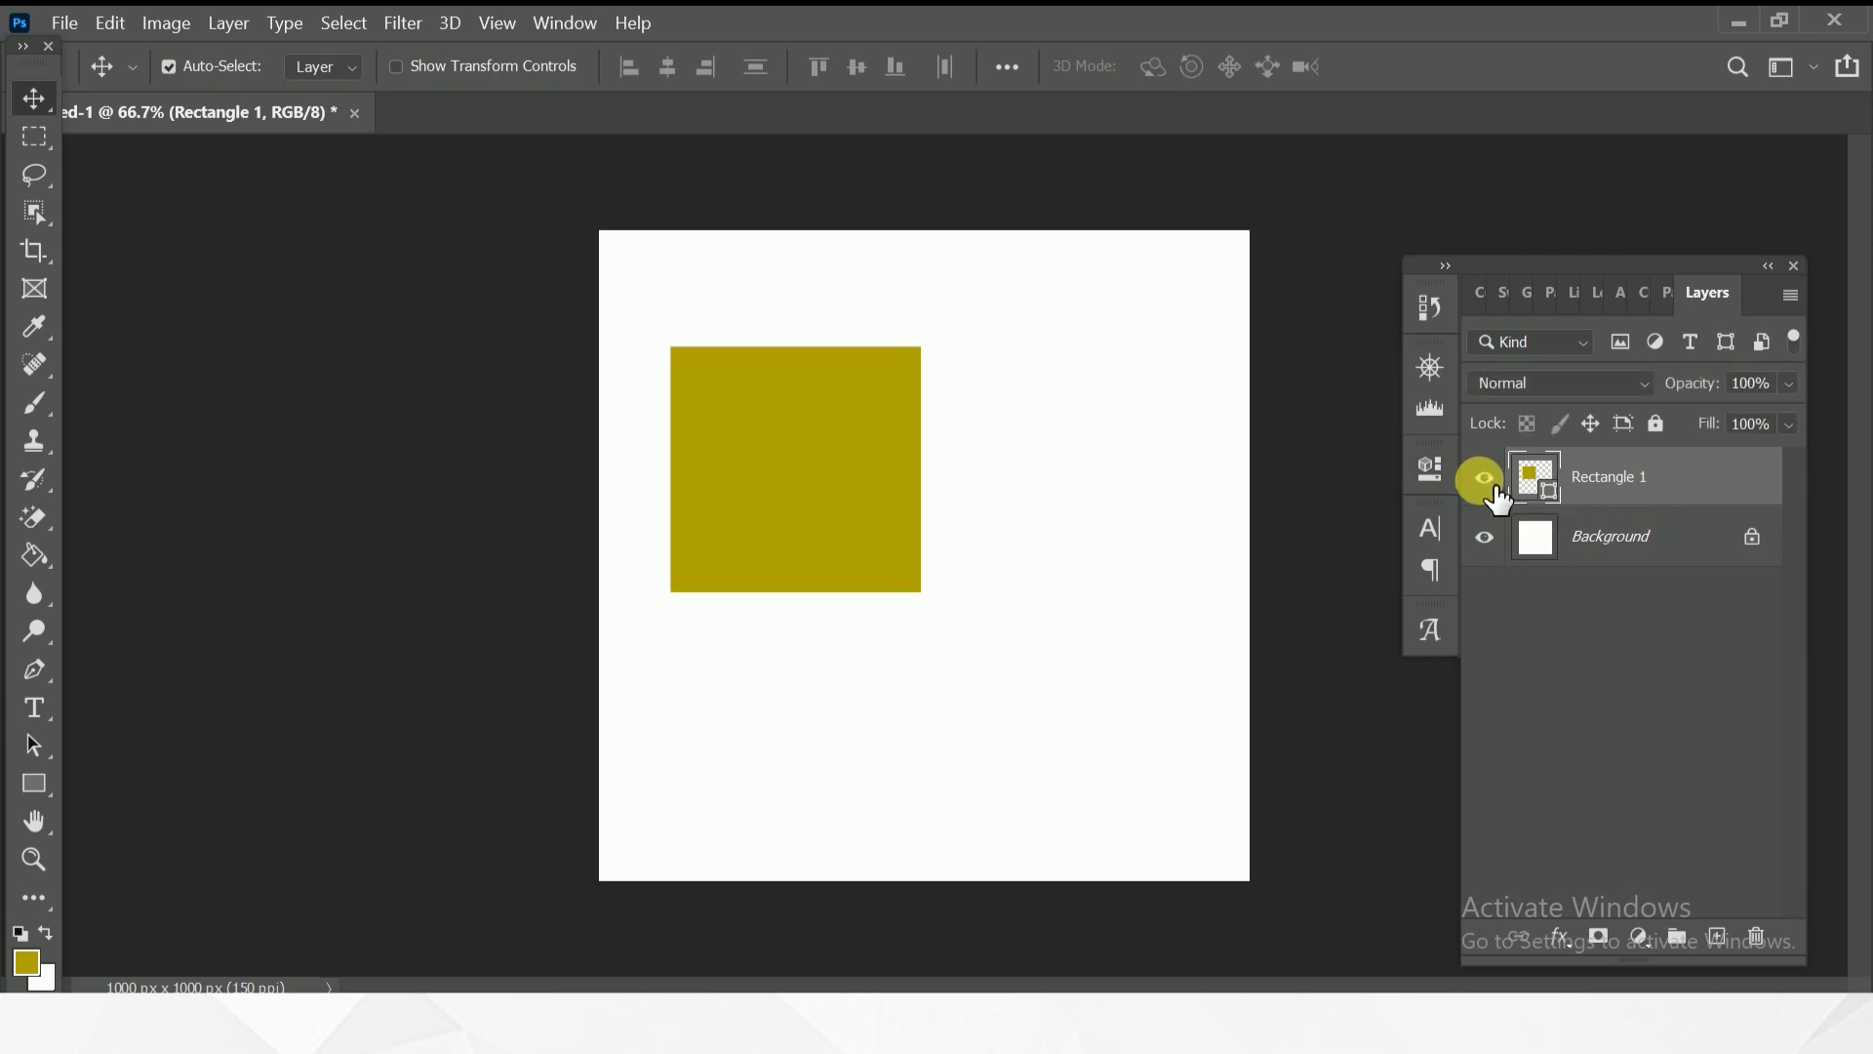
mouse_move(768, 483)
left_mouse_down()
mouse_move(848, 496)
mouse_move(833, 504)
left_mouse_up()
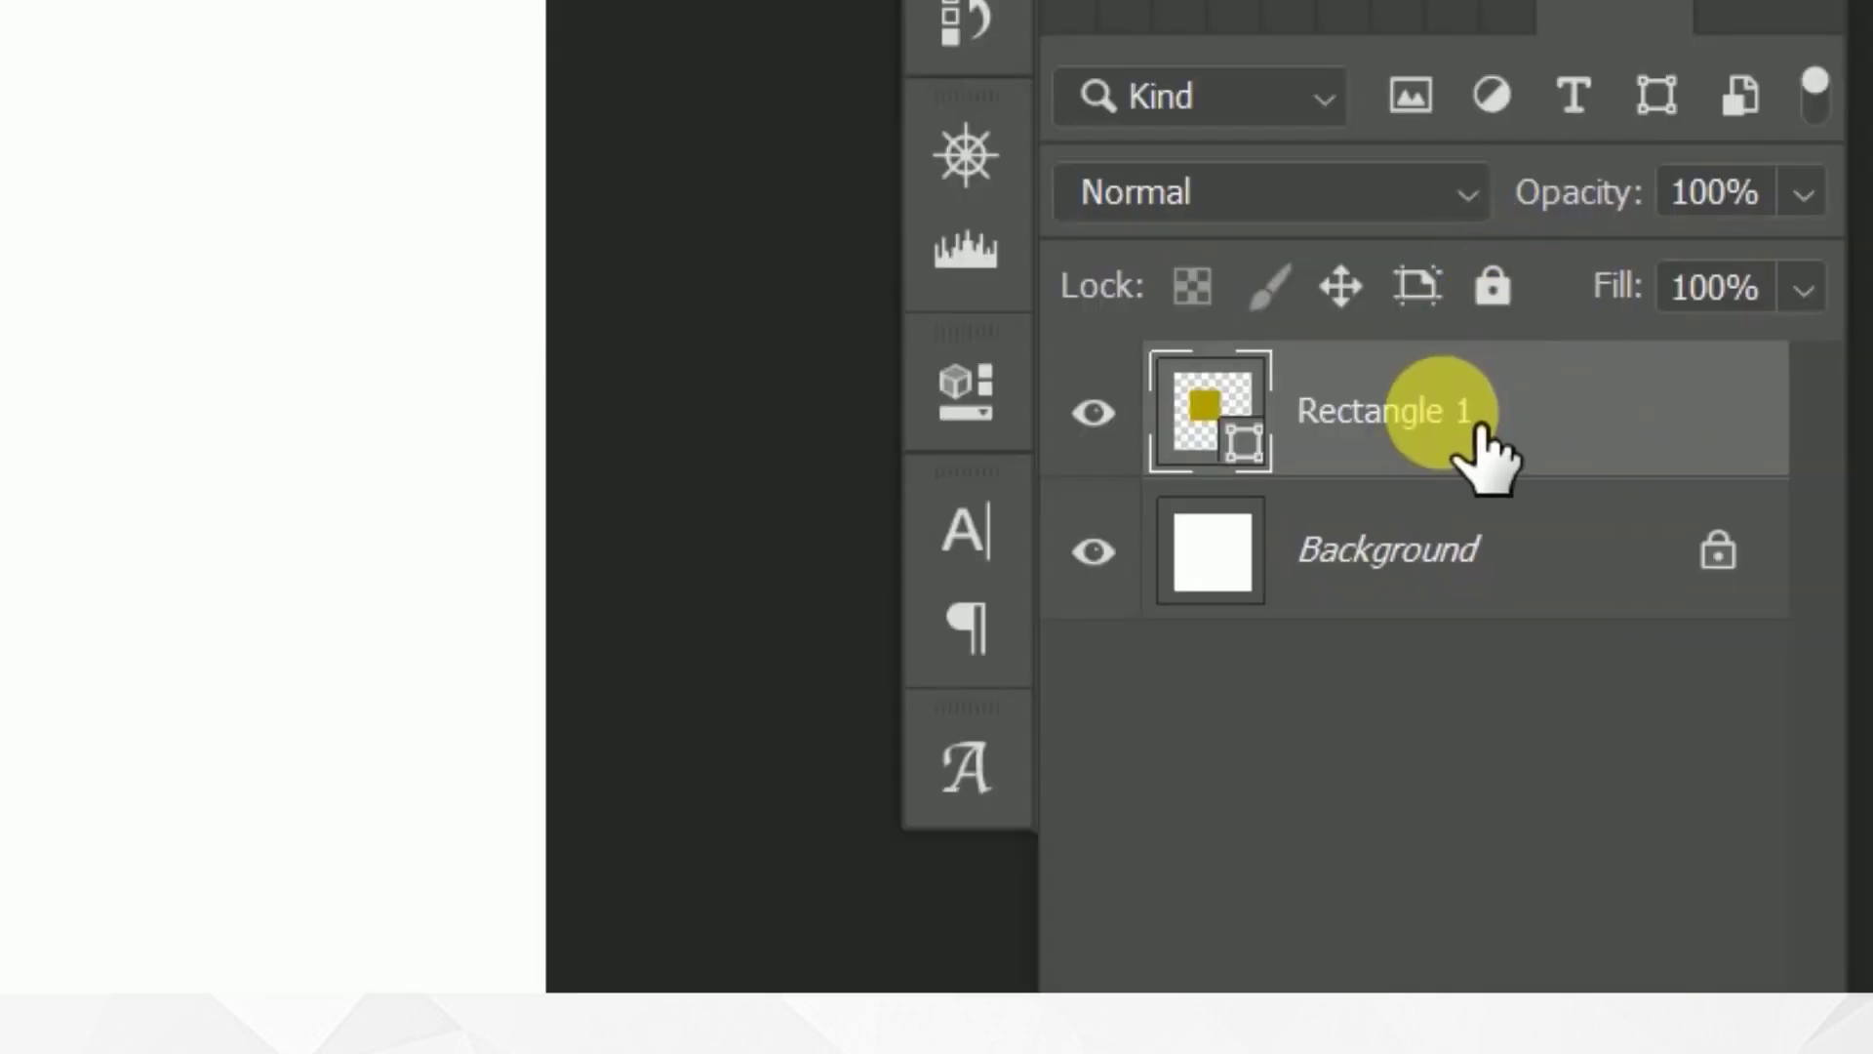
left_click(1483, 285)
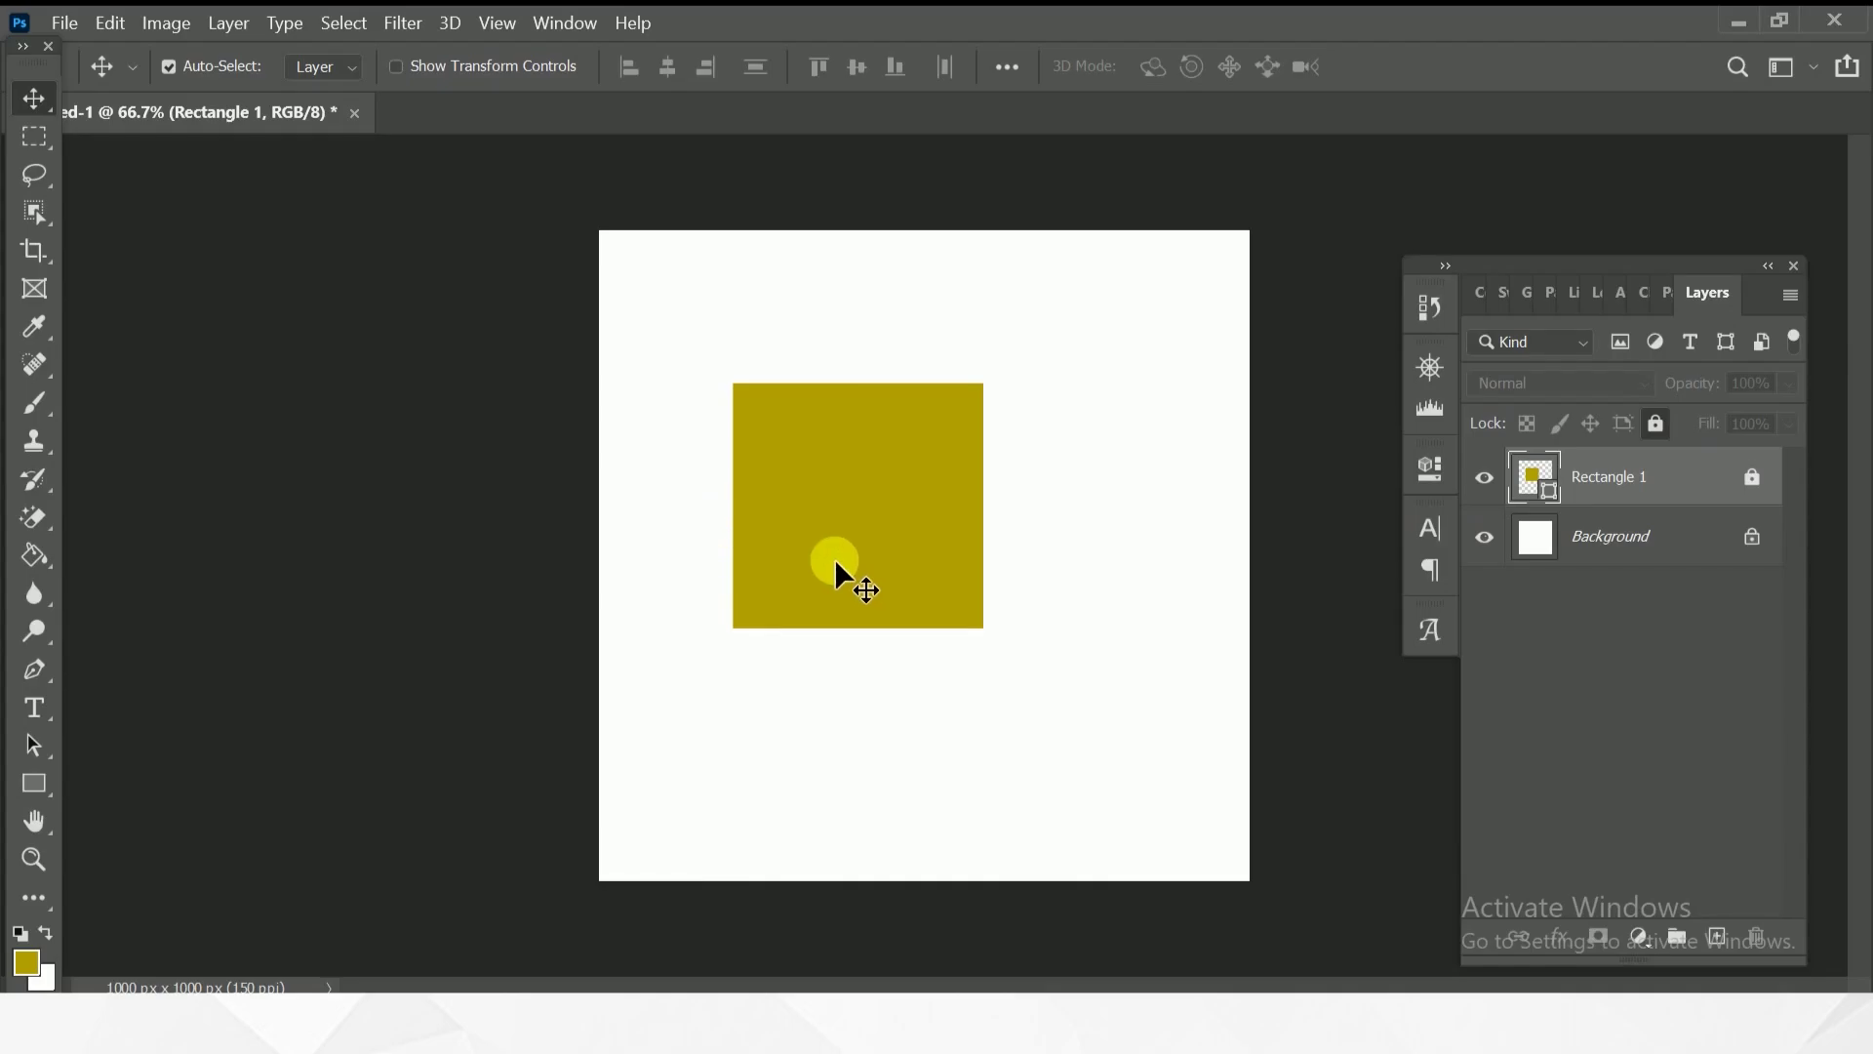
left_click_drag(452, 129, 513, 254)
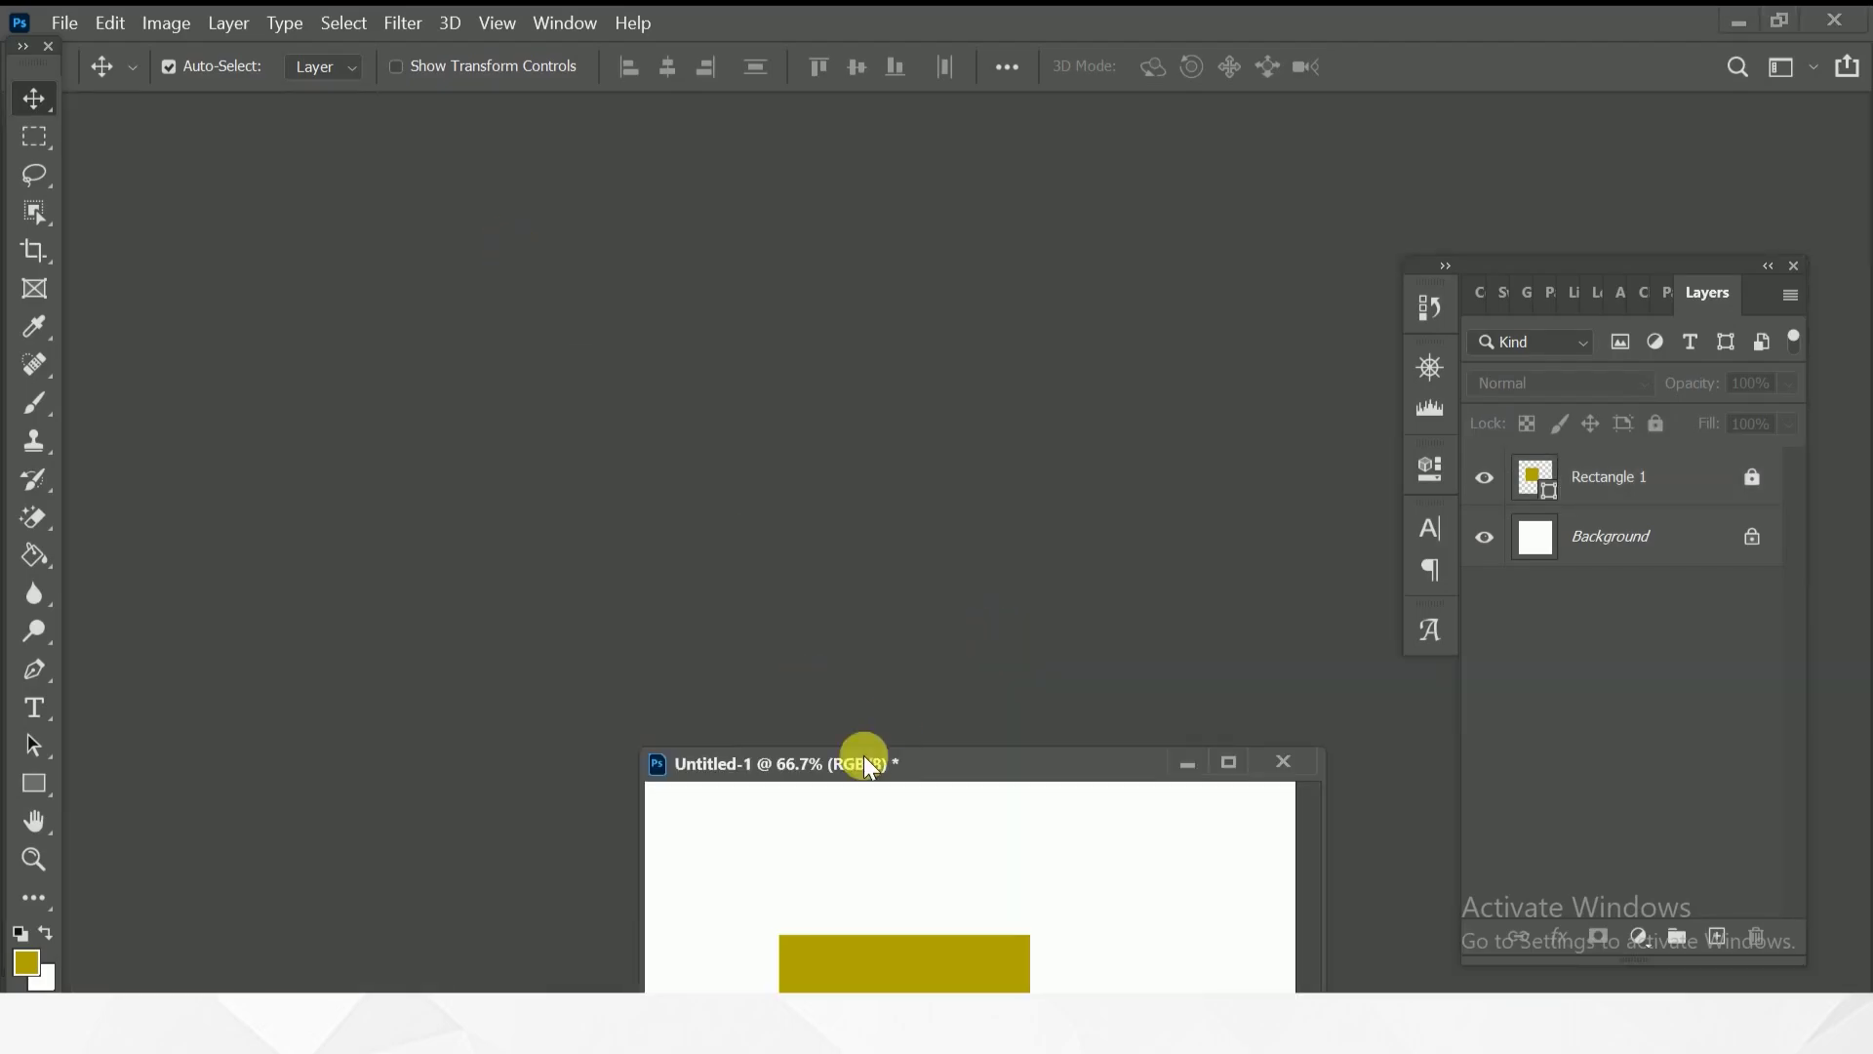
left_click_drag(824, 773, 483, 106)
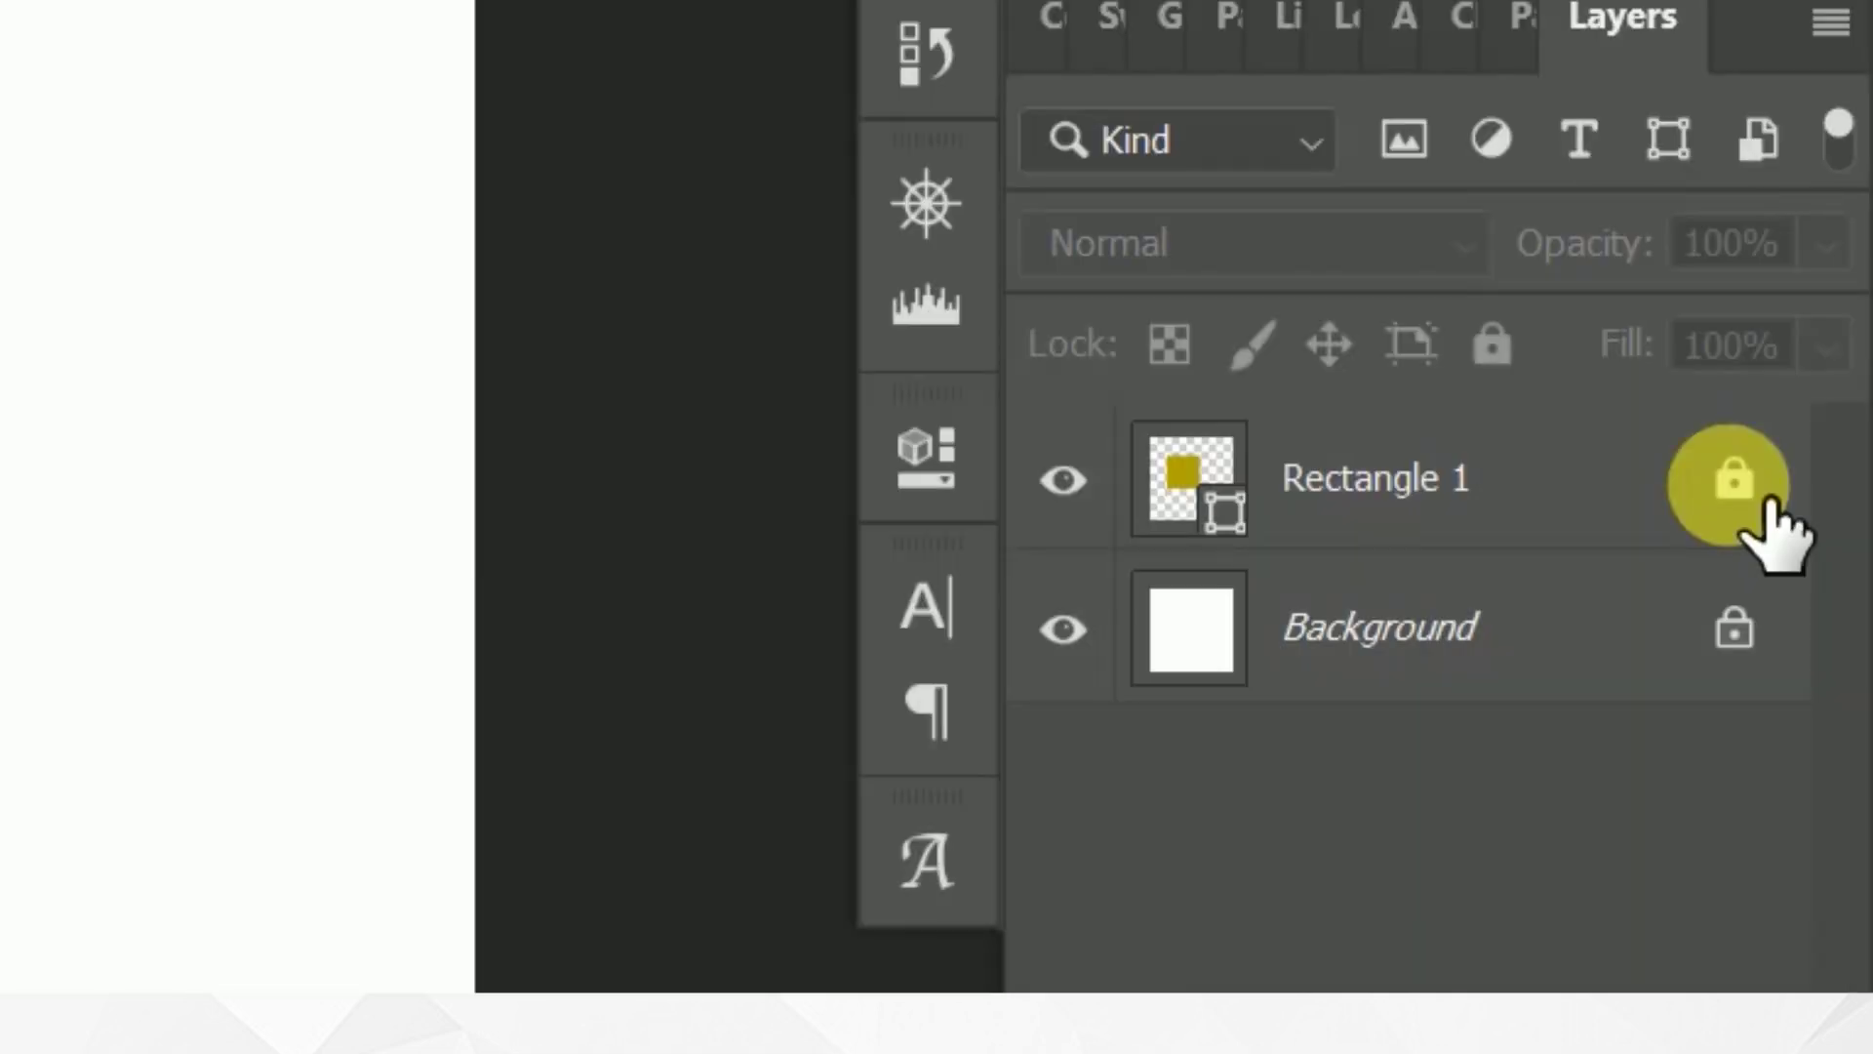
left_click(1768, 500)
Drag the olive square around the canvas and settle it in the upper-left area.
left_click_drag(856, 383, 895, 483)
key("ctrl+z")
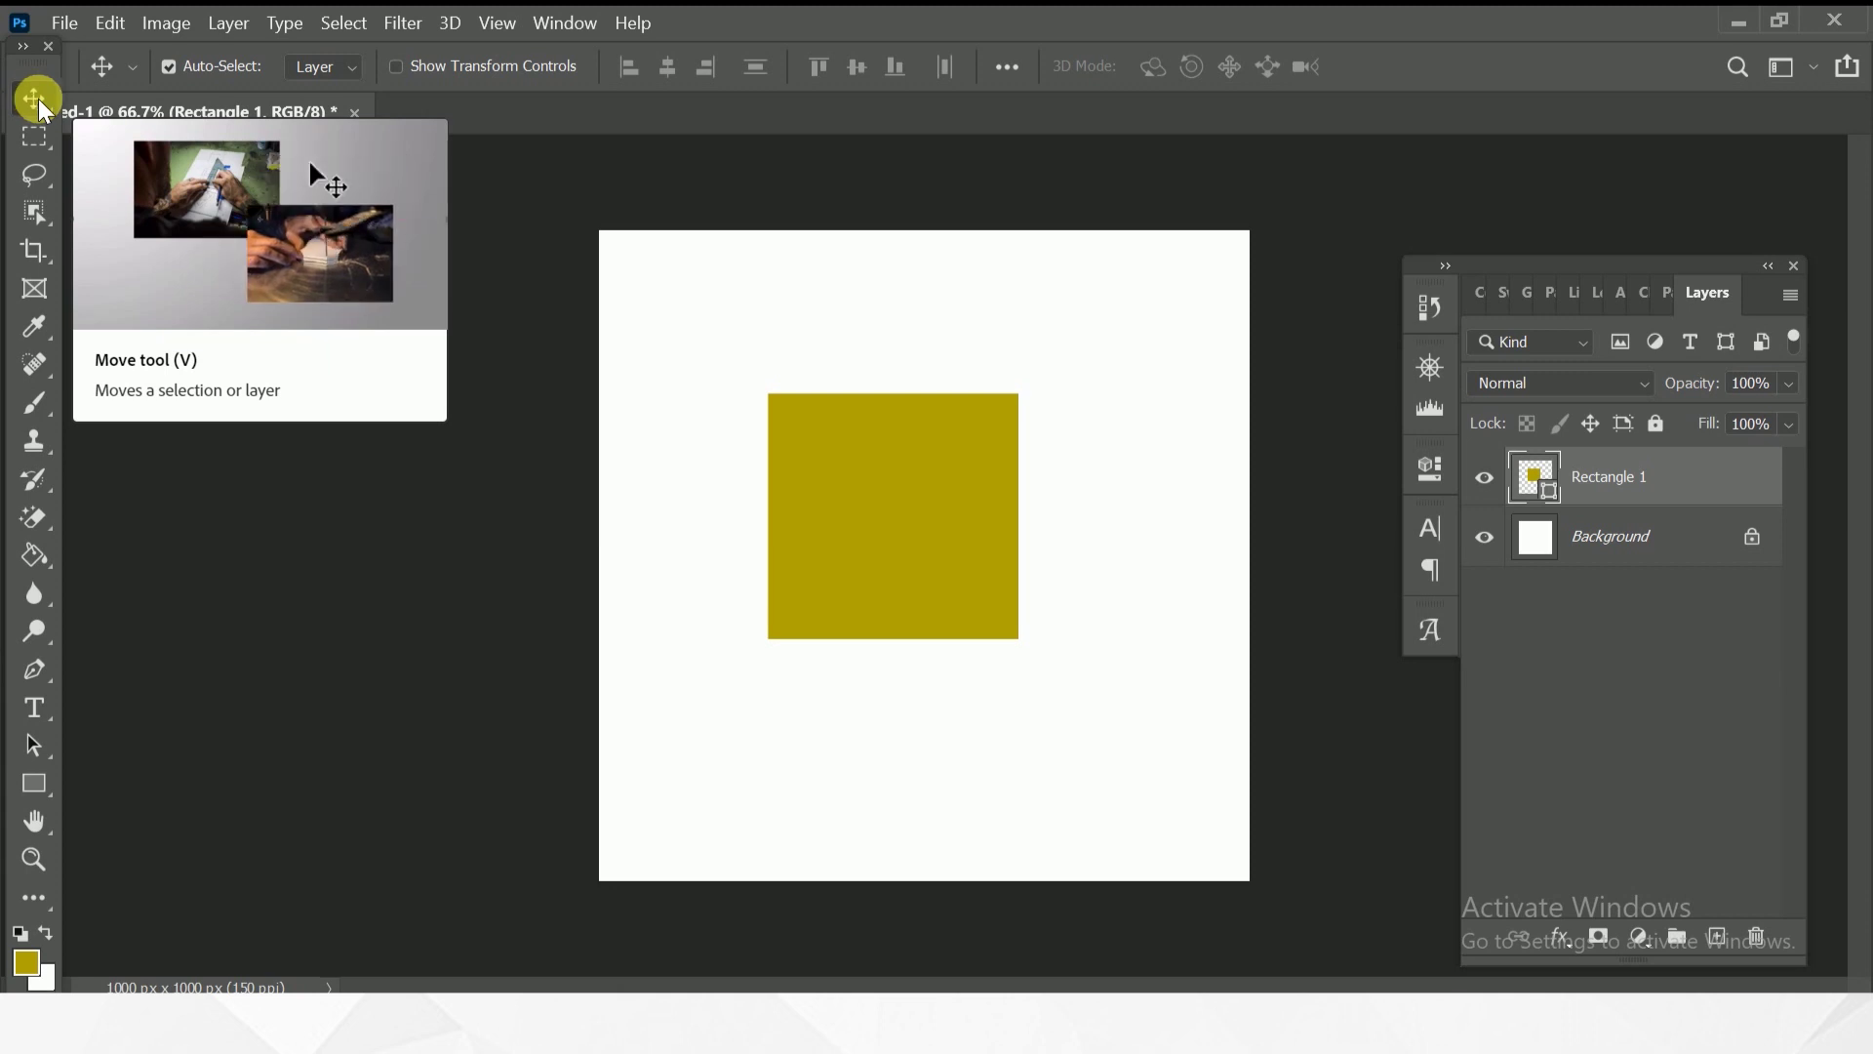
left_click(35, 97)
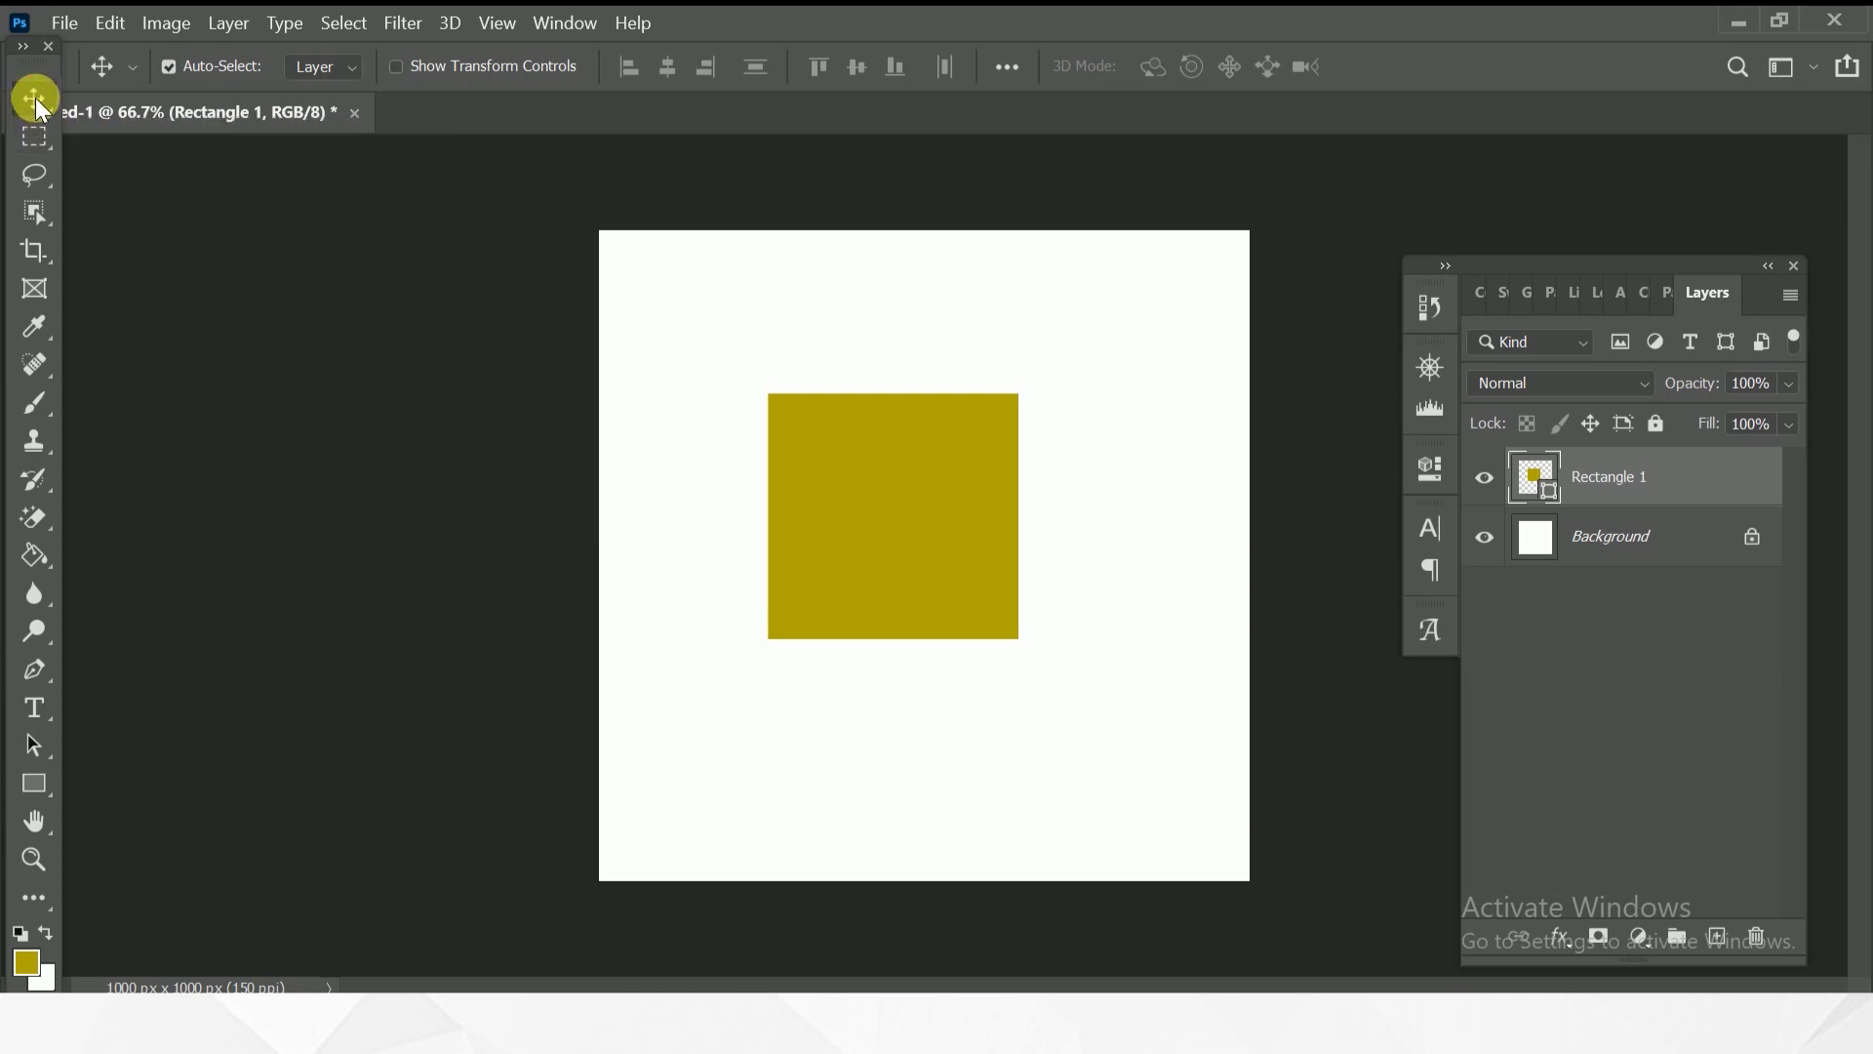
mouse_move(912, 560)
left_mouse_down()
mouse_move(973, 387)
mouse_move(988, 549)
left_mouse_up()
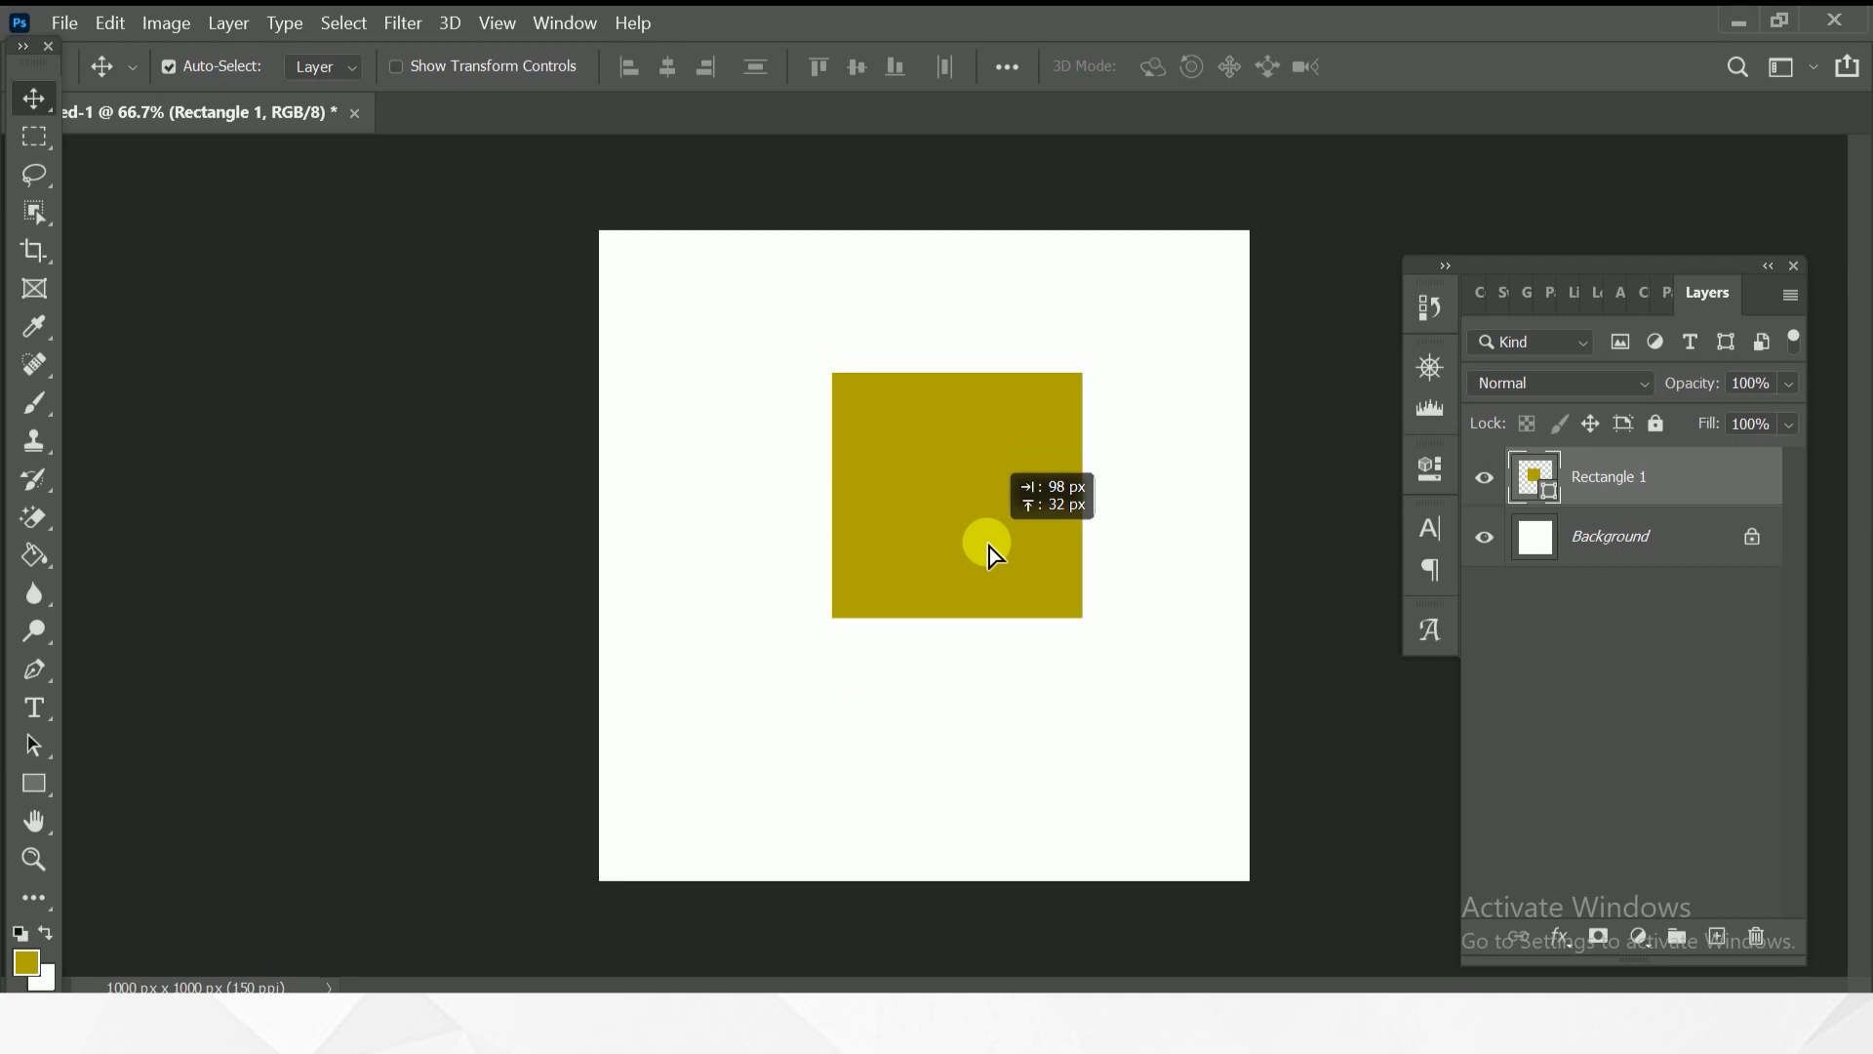
mouse_move(987, 547)
left_mouse_down()
mouse_move(969, 619)
mouse_move(1034, 586)
mouse_move(916, 648)
mouse_move(920, 406)
mouse_move(1173, 726)
mouse_move(799, 464)
mouse_move(886, 660)
mouse_move(1056, 500)
mouse_move(985, 597)
mouse_move(958, 595)
left_mouse_up()
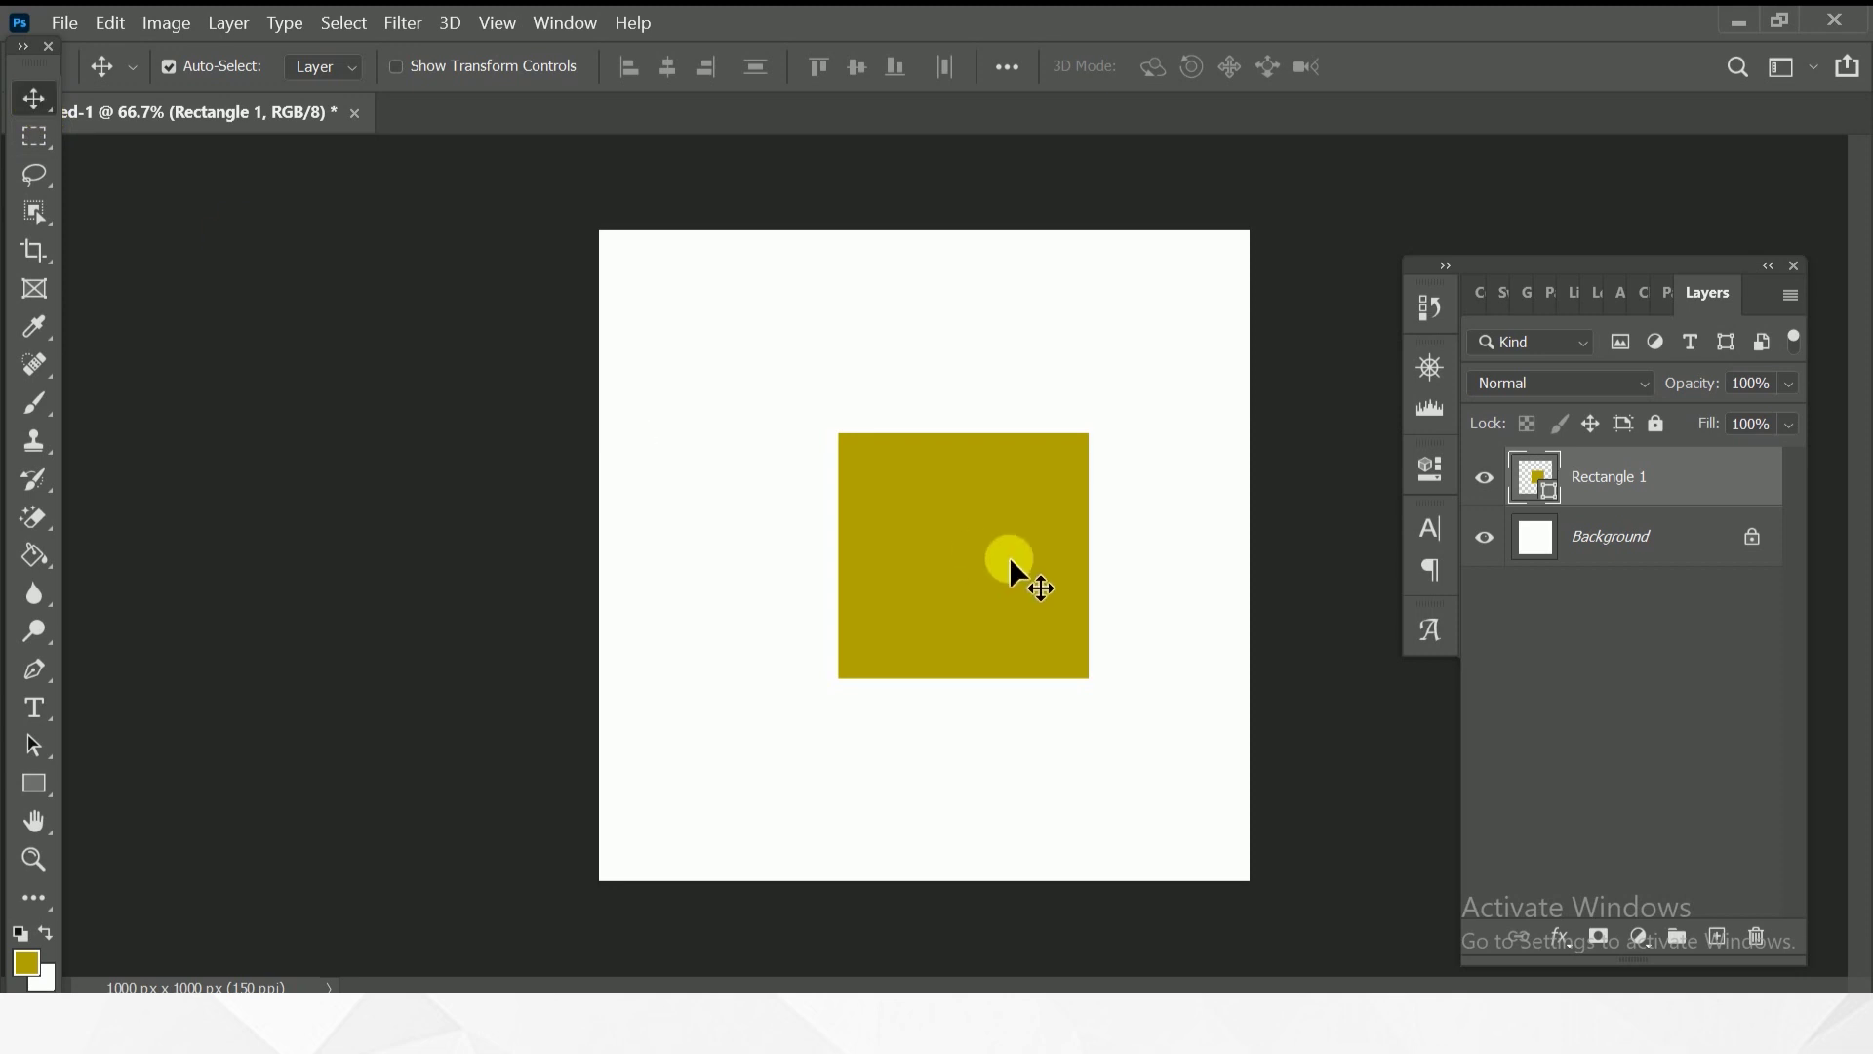
left_click_drag(1007, 561, 860, 464)
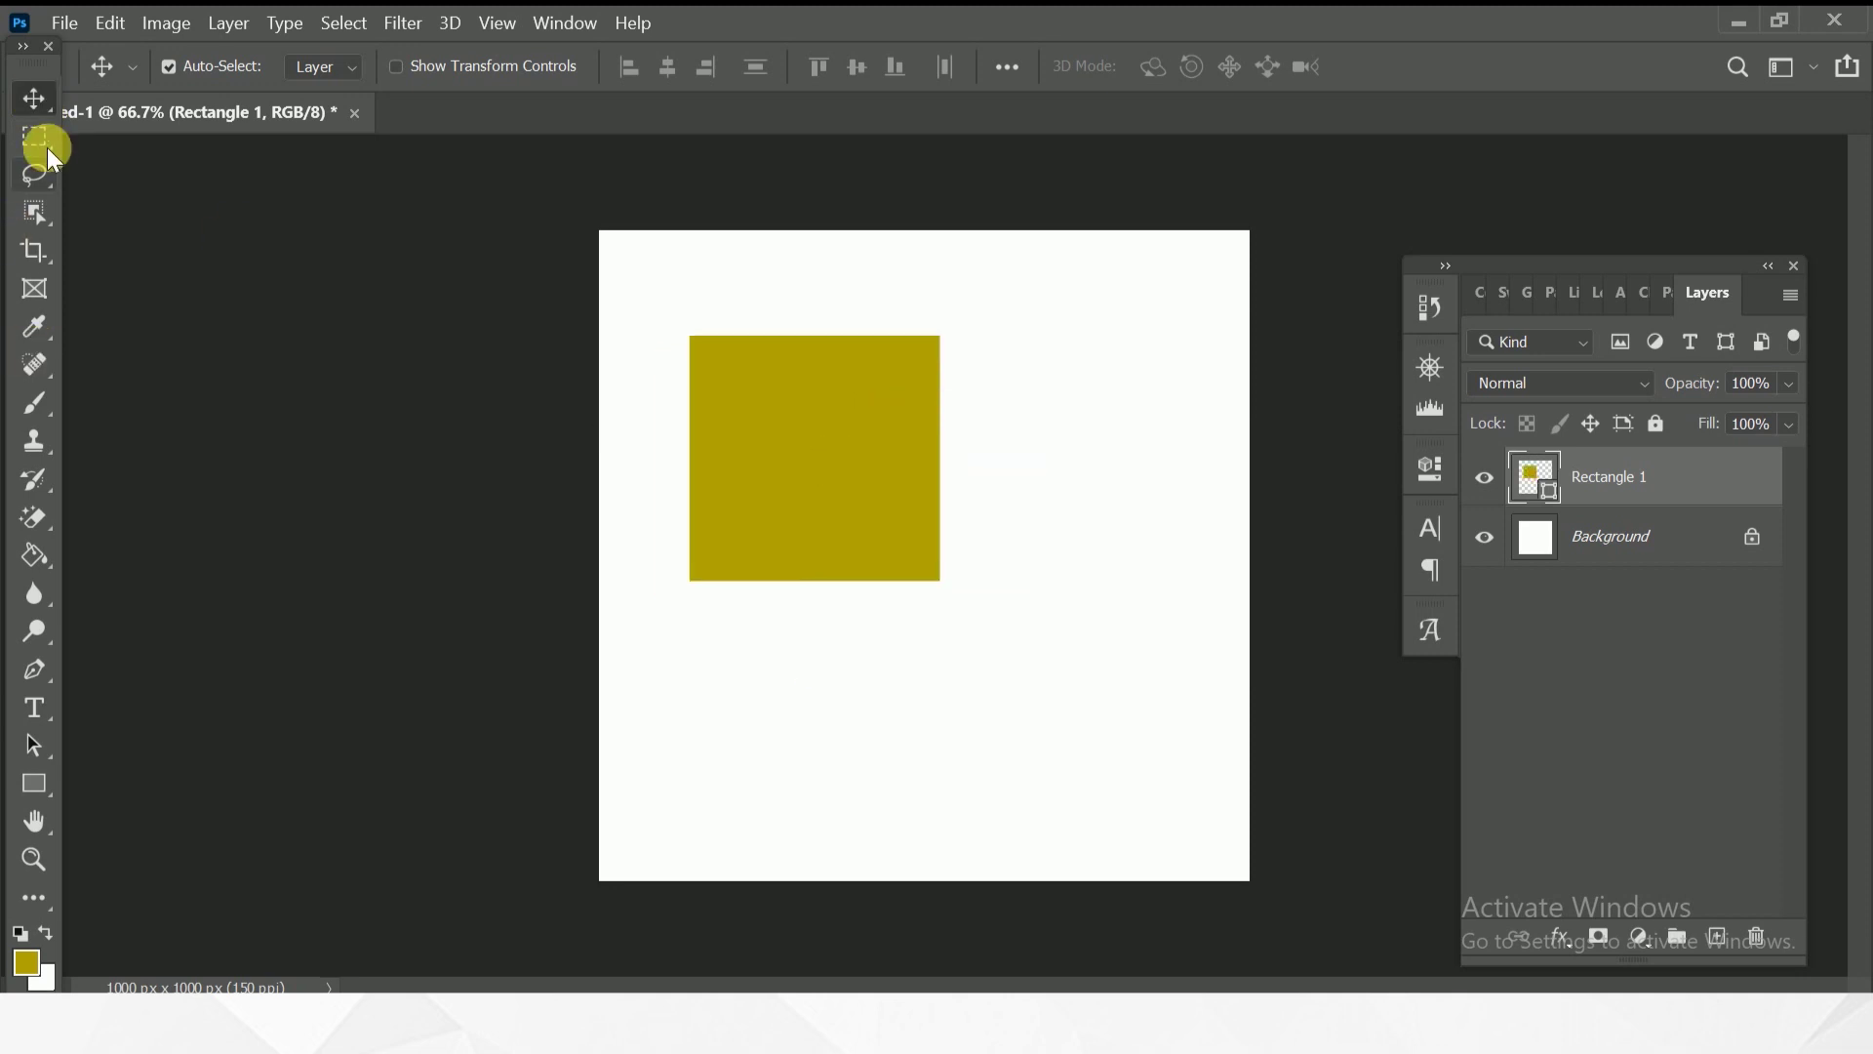
left_click_drag(47, 148, 137, 131)
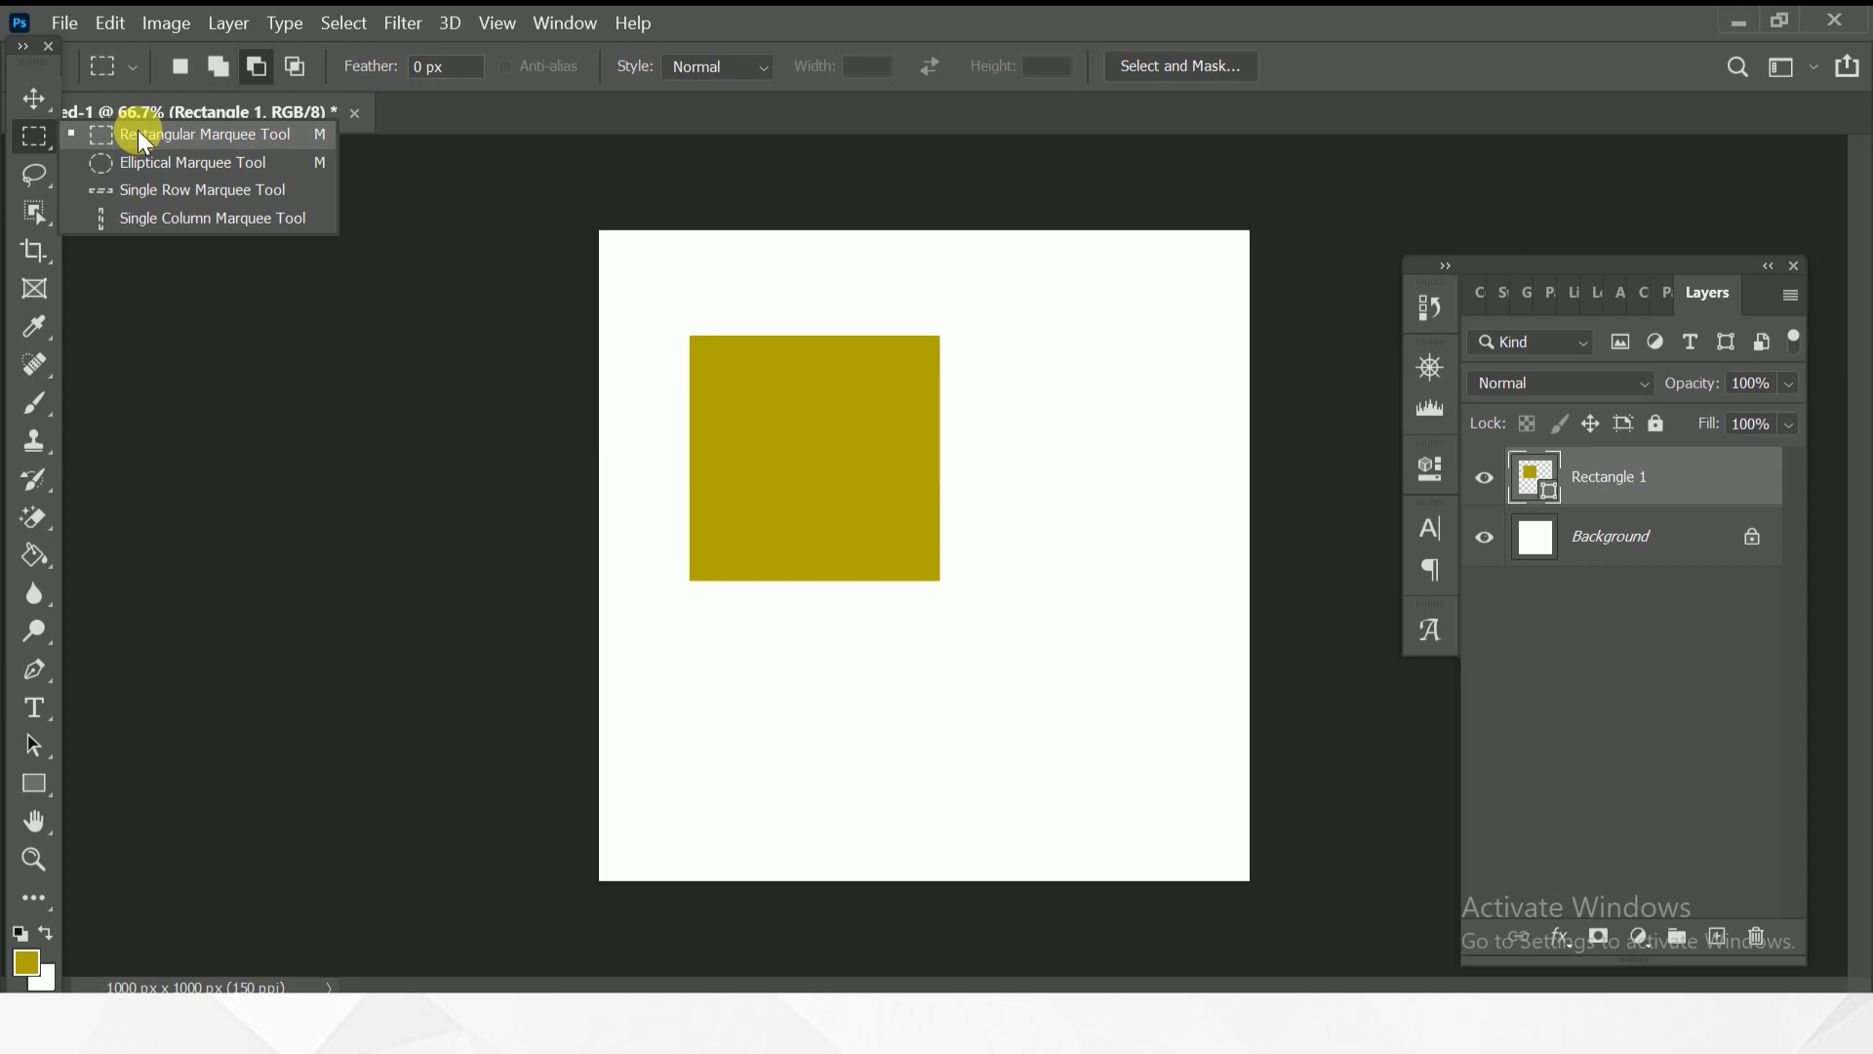
Hide Rectangle 1 and try a first rectangular marquee over the square's area, then clear it.
left_click(138, 130)
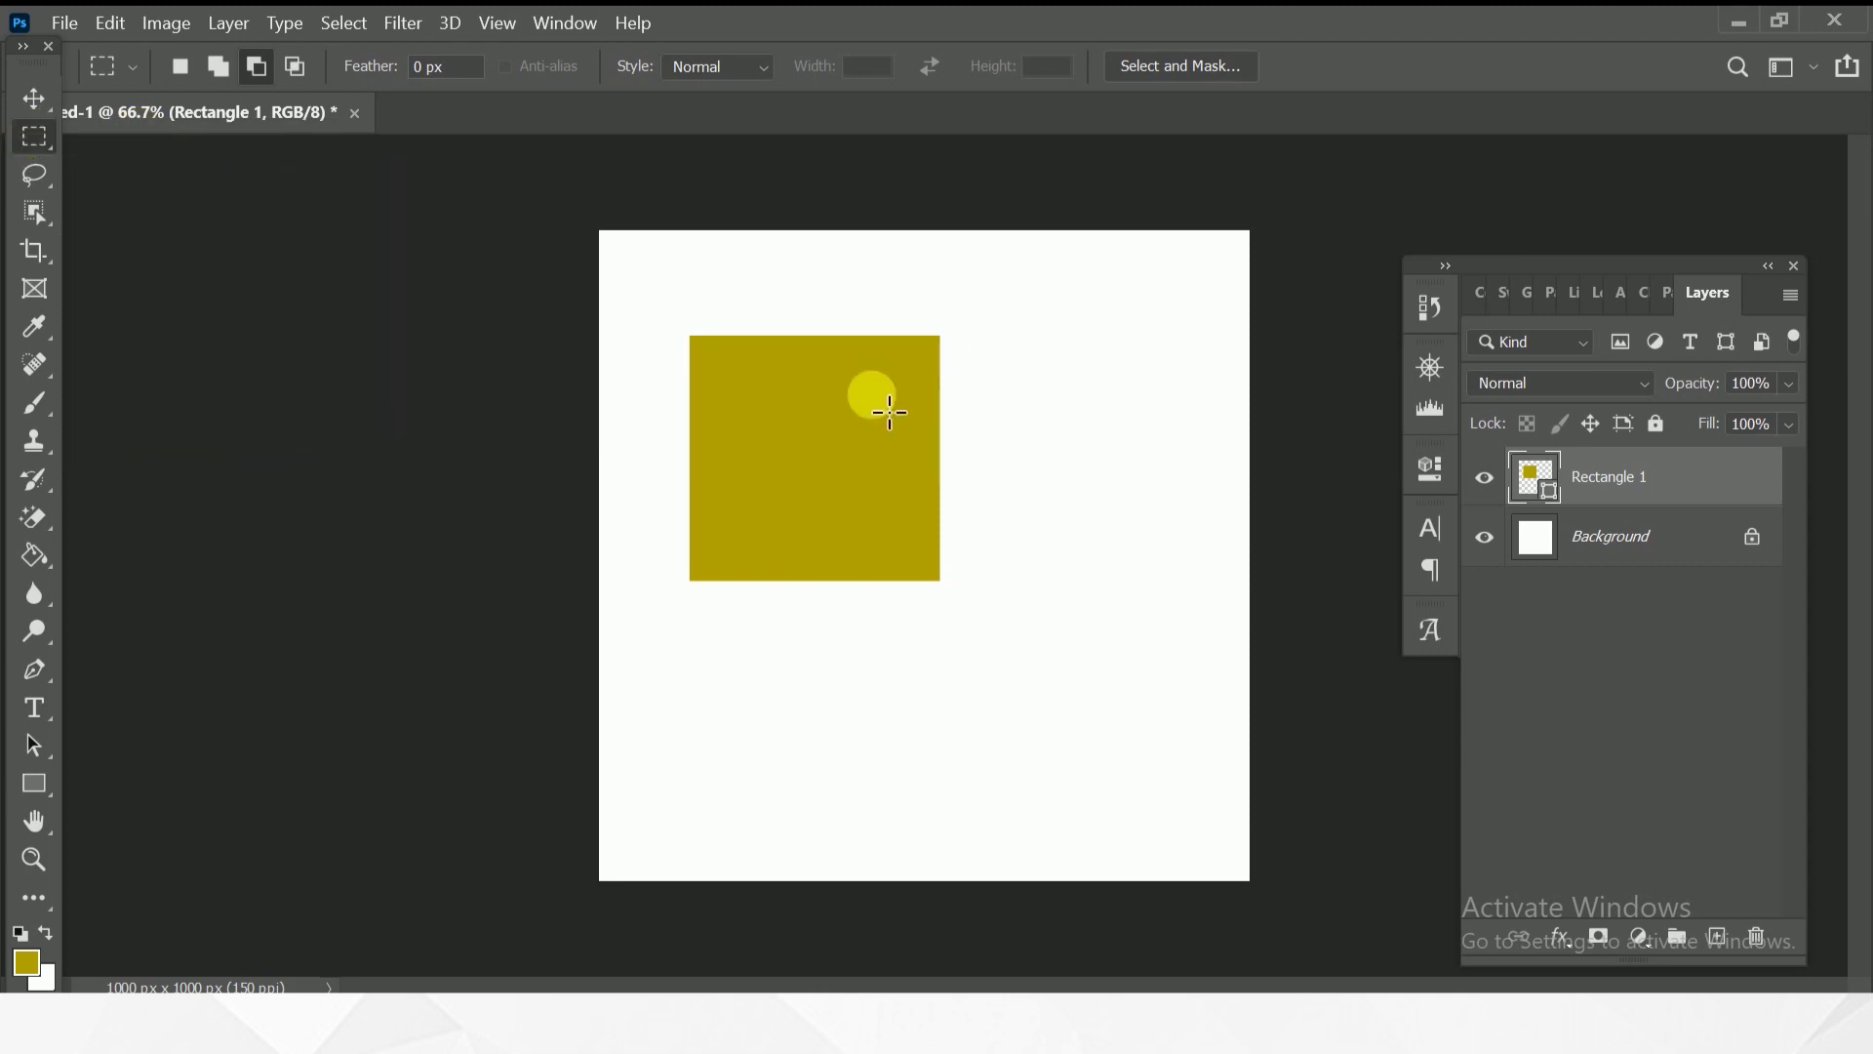
left_click(1488, 495)
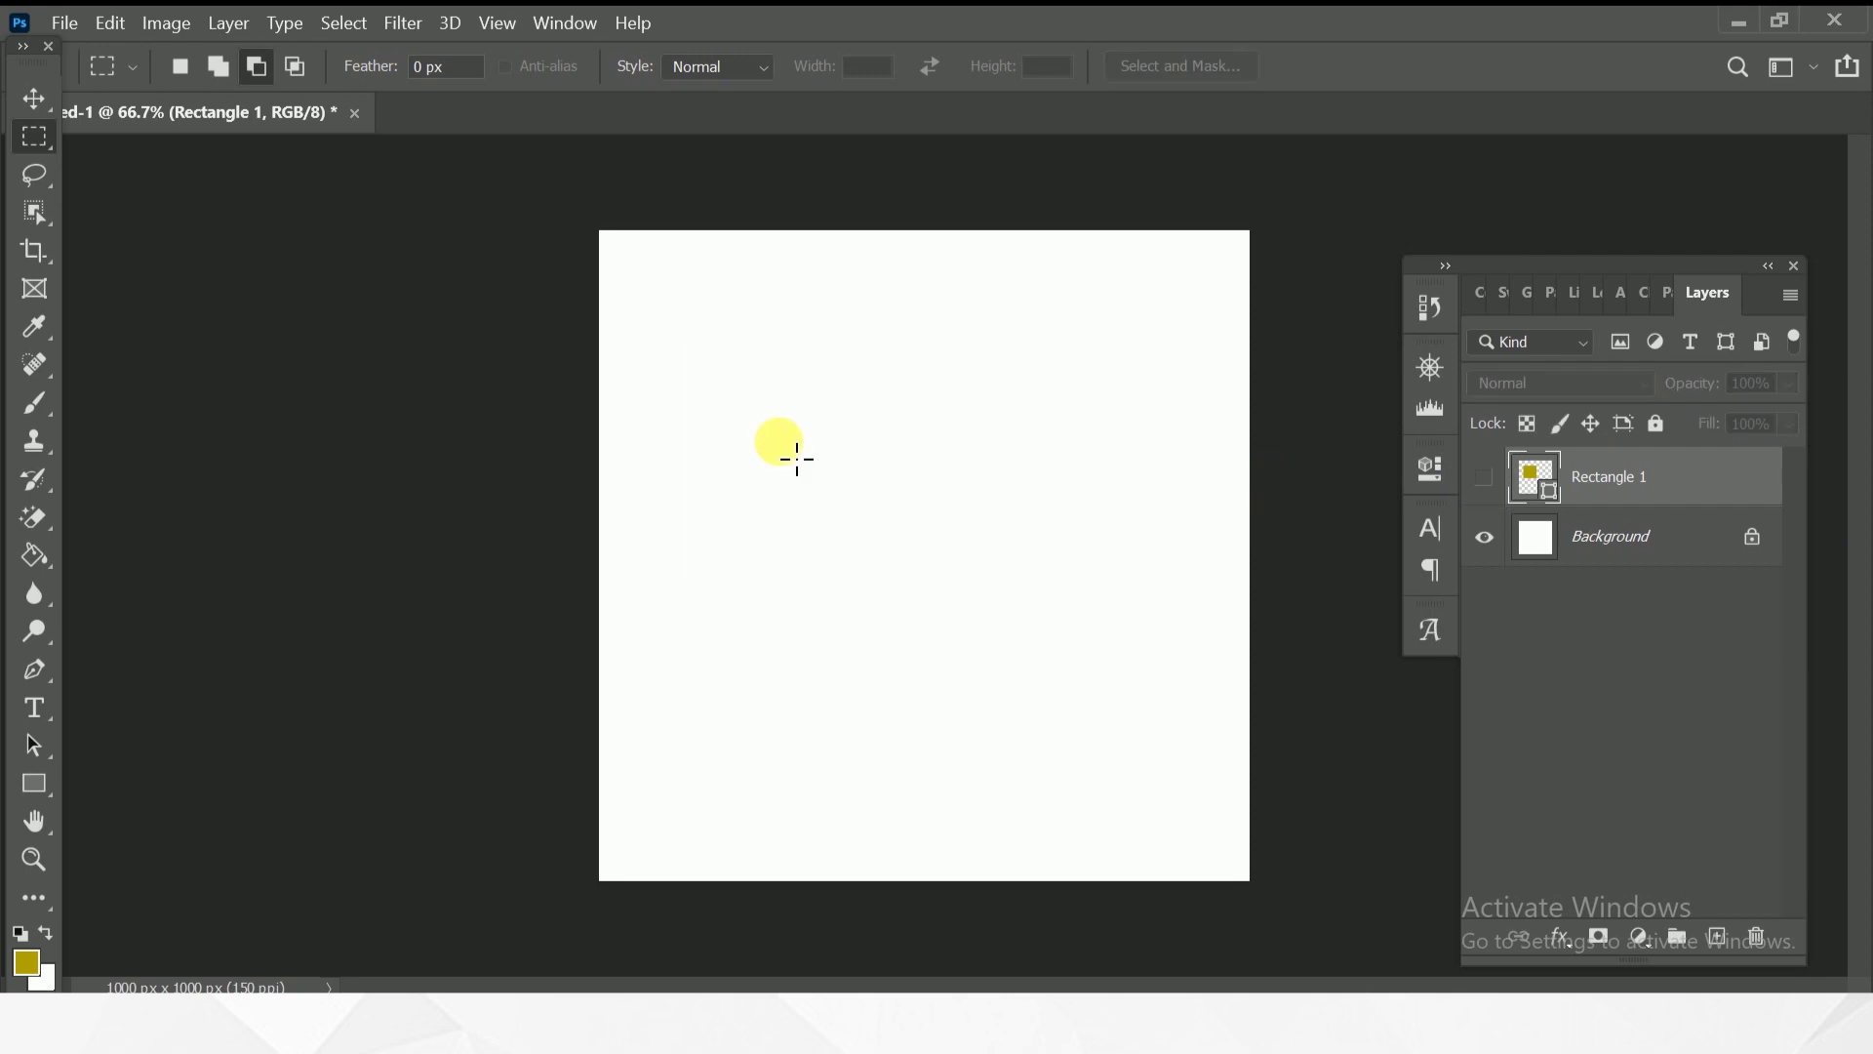
left_click_drag(665, 299, 907, 467)
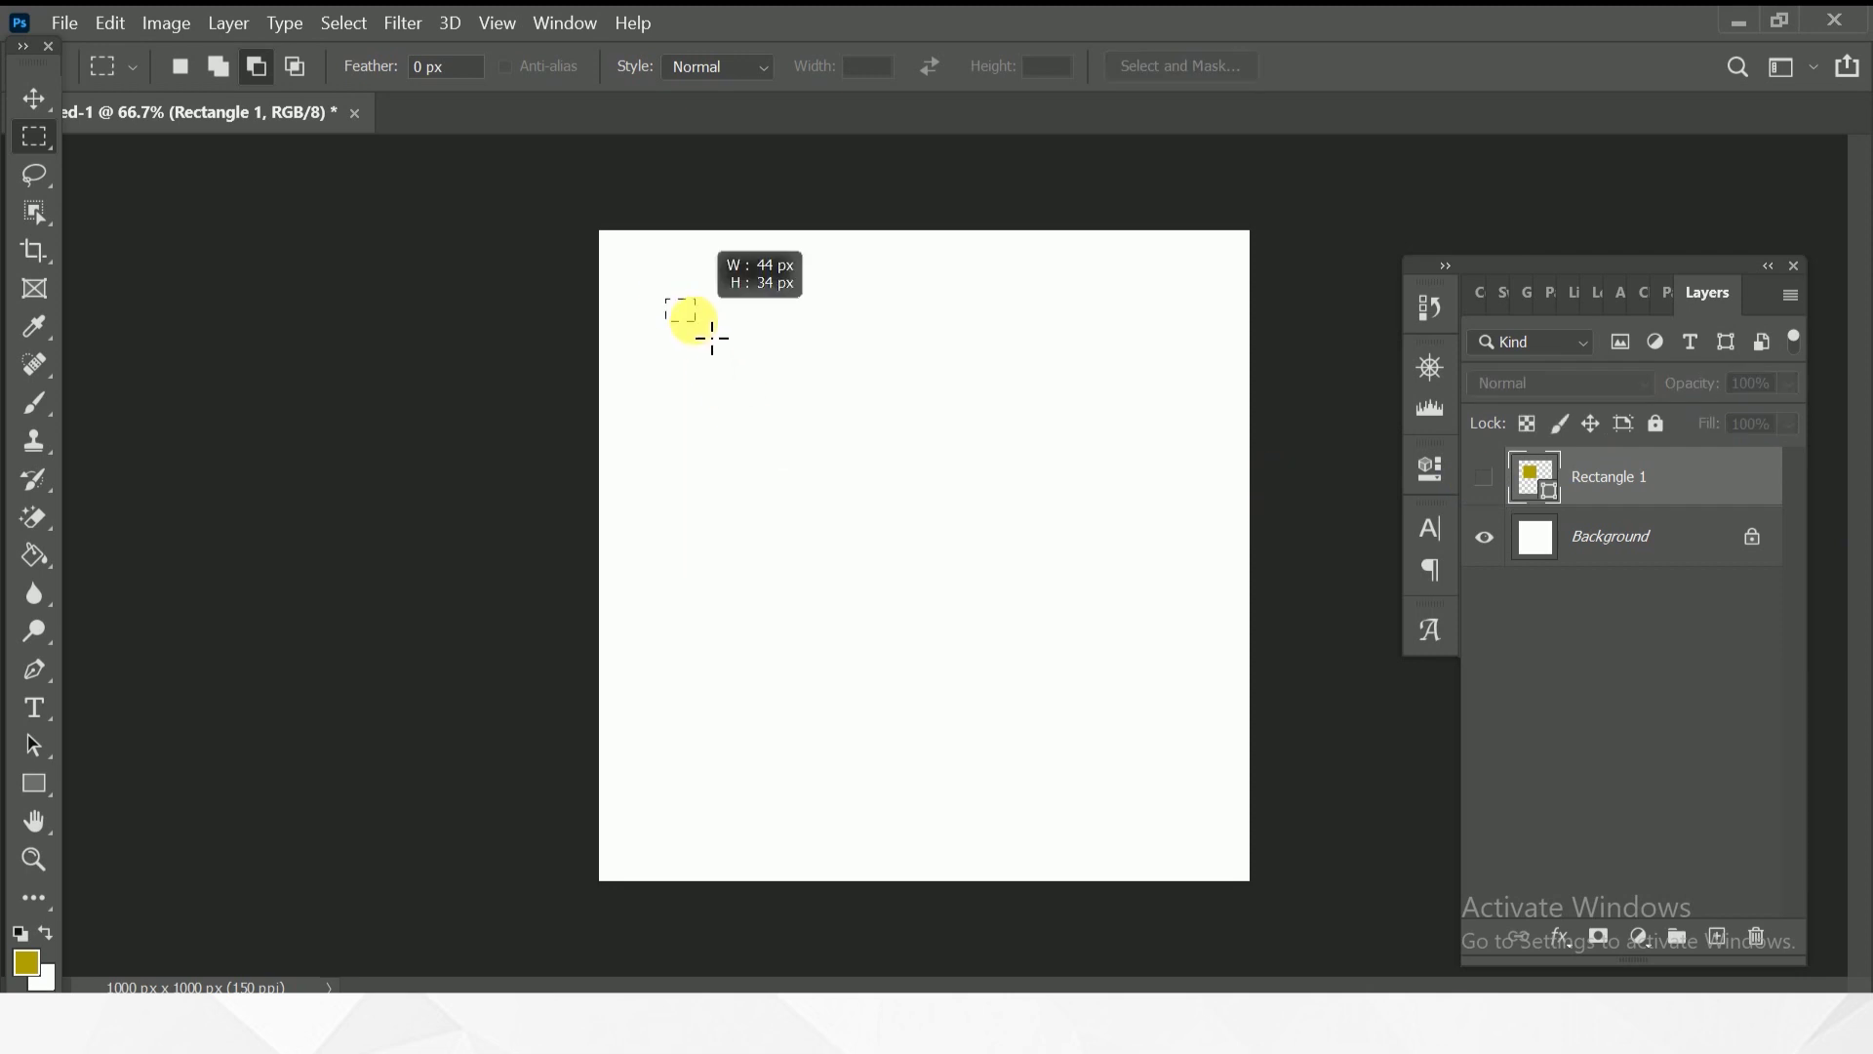
left_click_drag(906, 467, 1013, 542)
left_click(1485, 478)
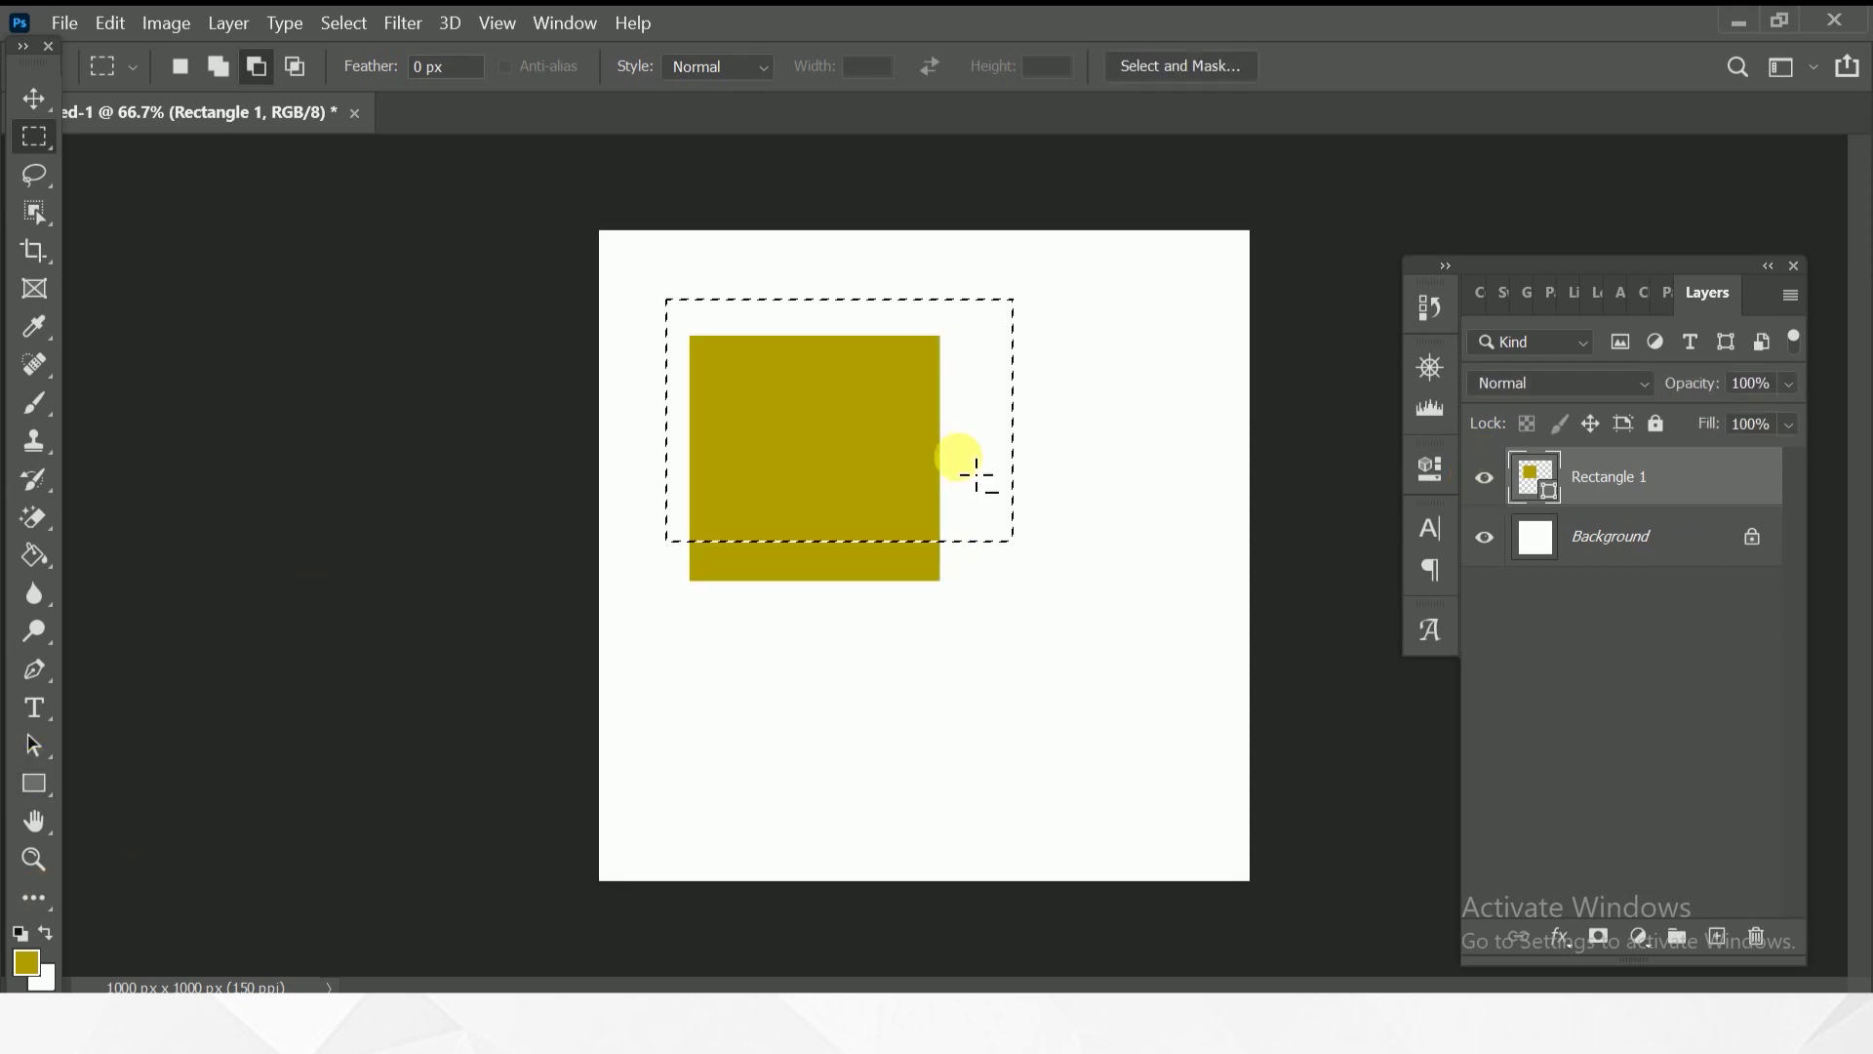
key("ctrl+comma")
left_click(765, 447)
Draw and resize a large square marquee on the upper canvas, then add an empty Layer 1.
left_click_drag(681, 291, 988, 578)
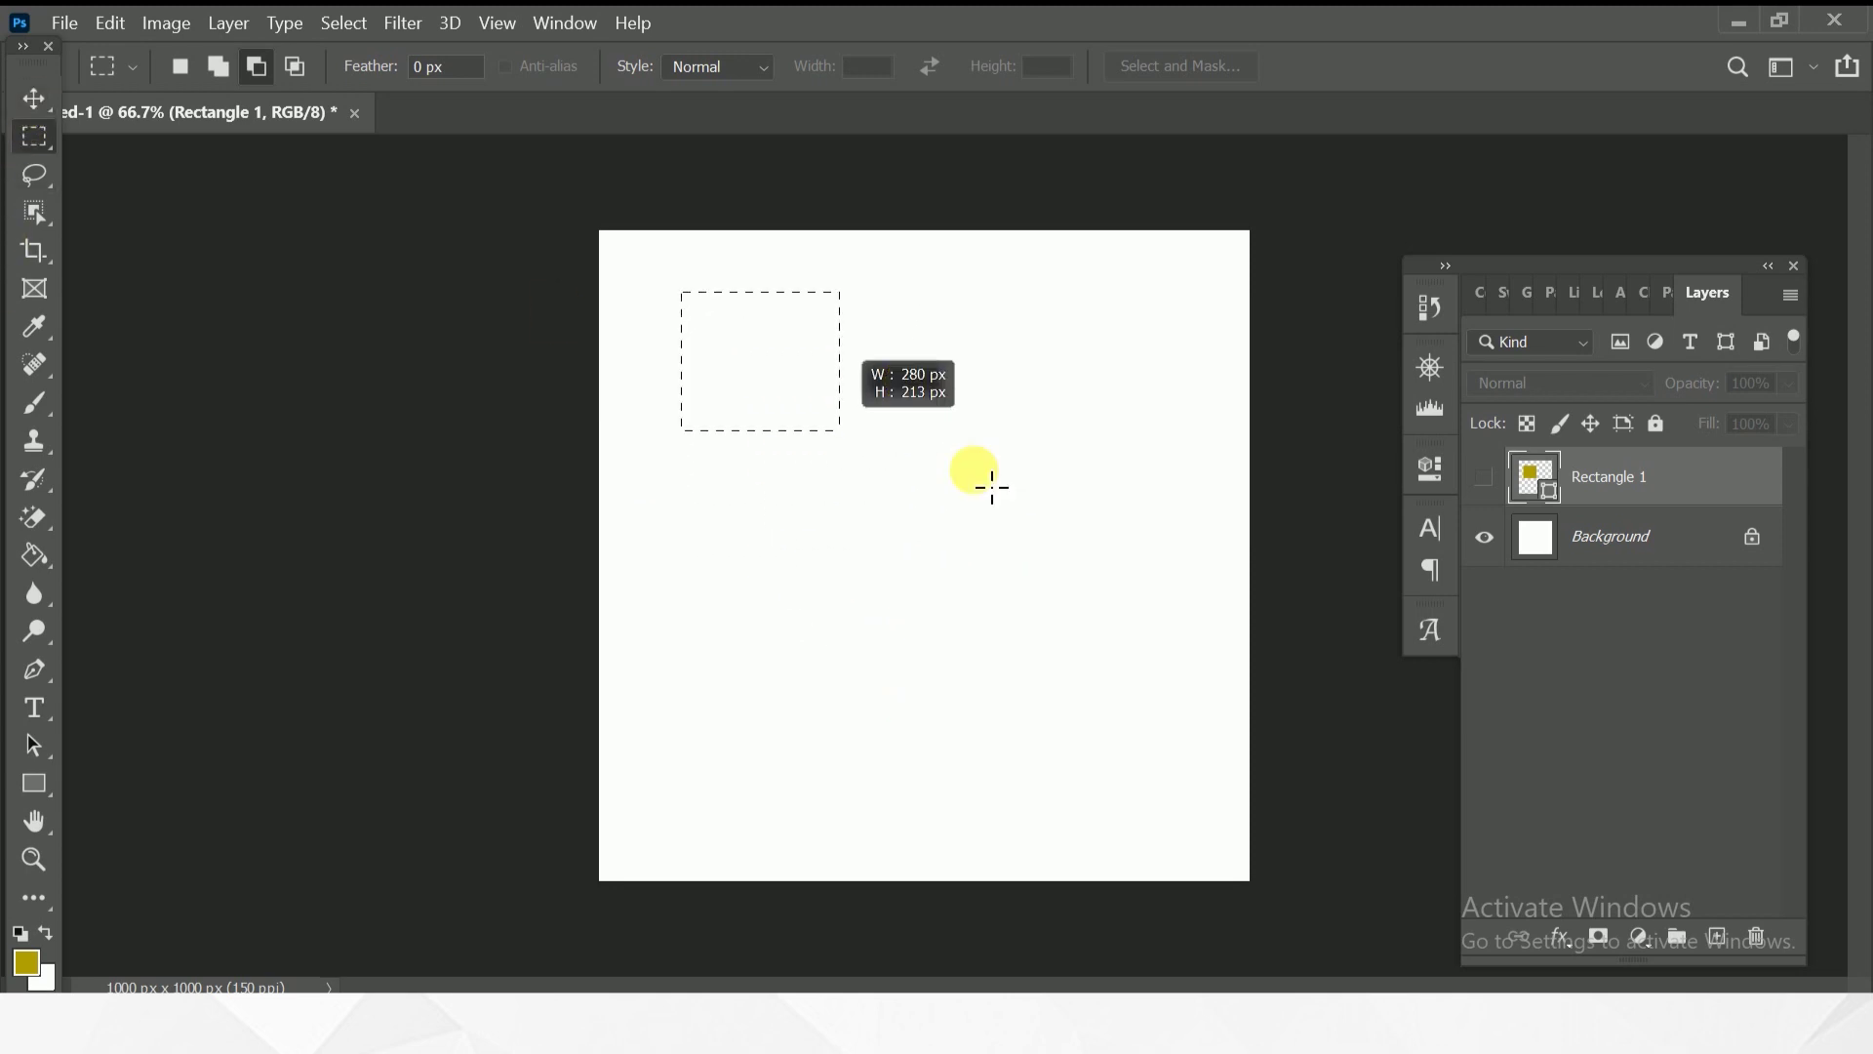
mouse_move(1017, 603)
left_mouse_down()
mouse_move(972, 696)
mouse_move(1016, 663)
mouse_move(1055, 669)
left_mouse_up()
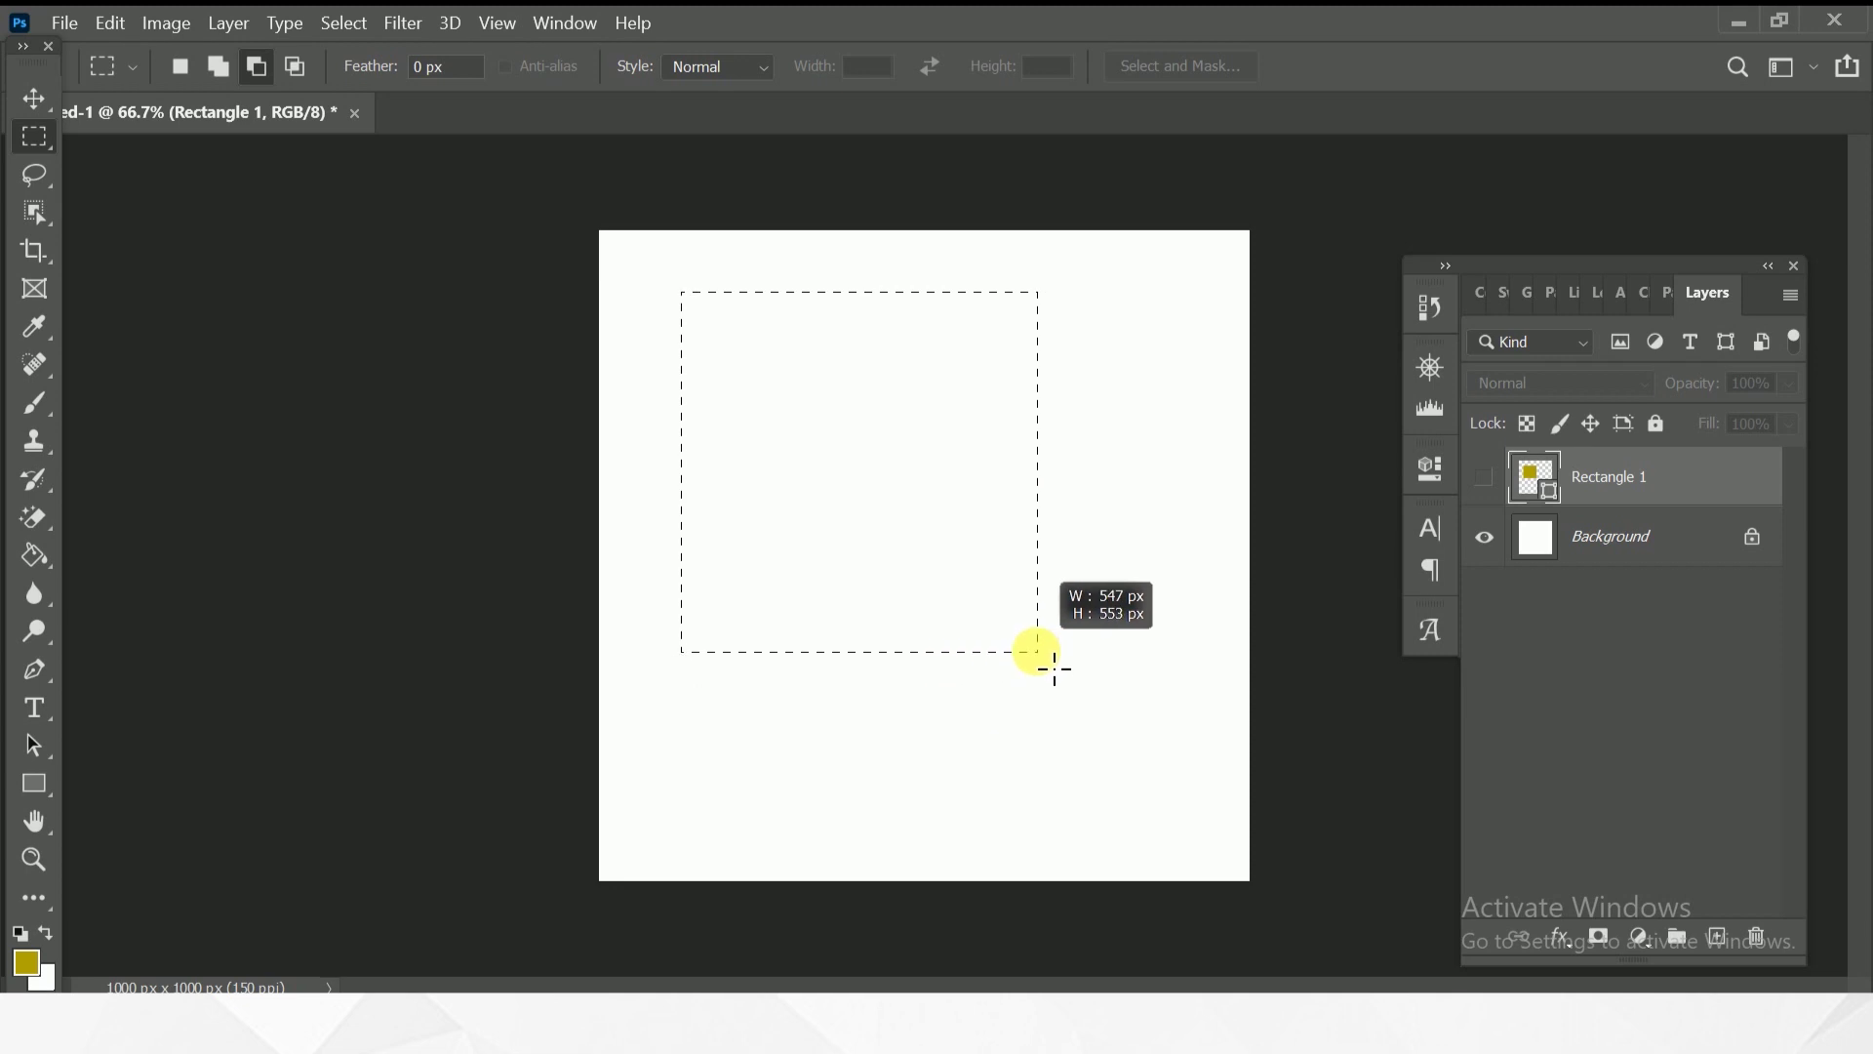
mouse_move(1055, 669)
left_mouse_down()
mouse_move(740, 309)
mouse_move(1197, 634)
left_mouse_up()
left_click_drag(948, 762, 940, 451)
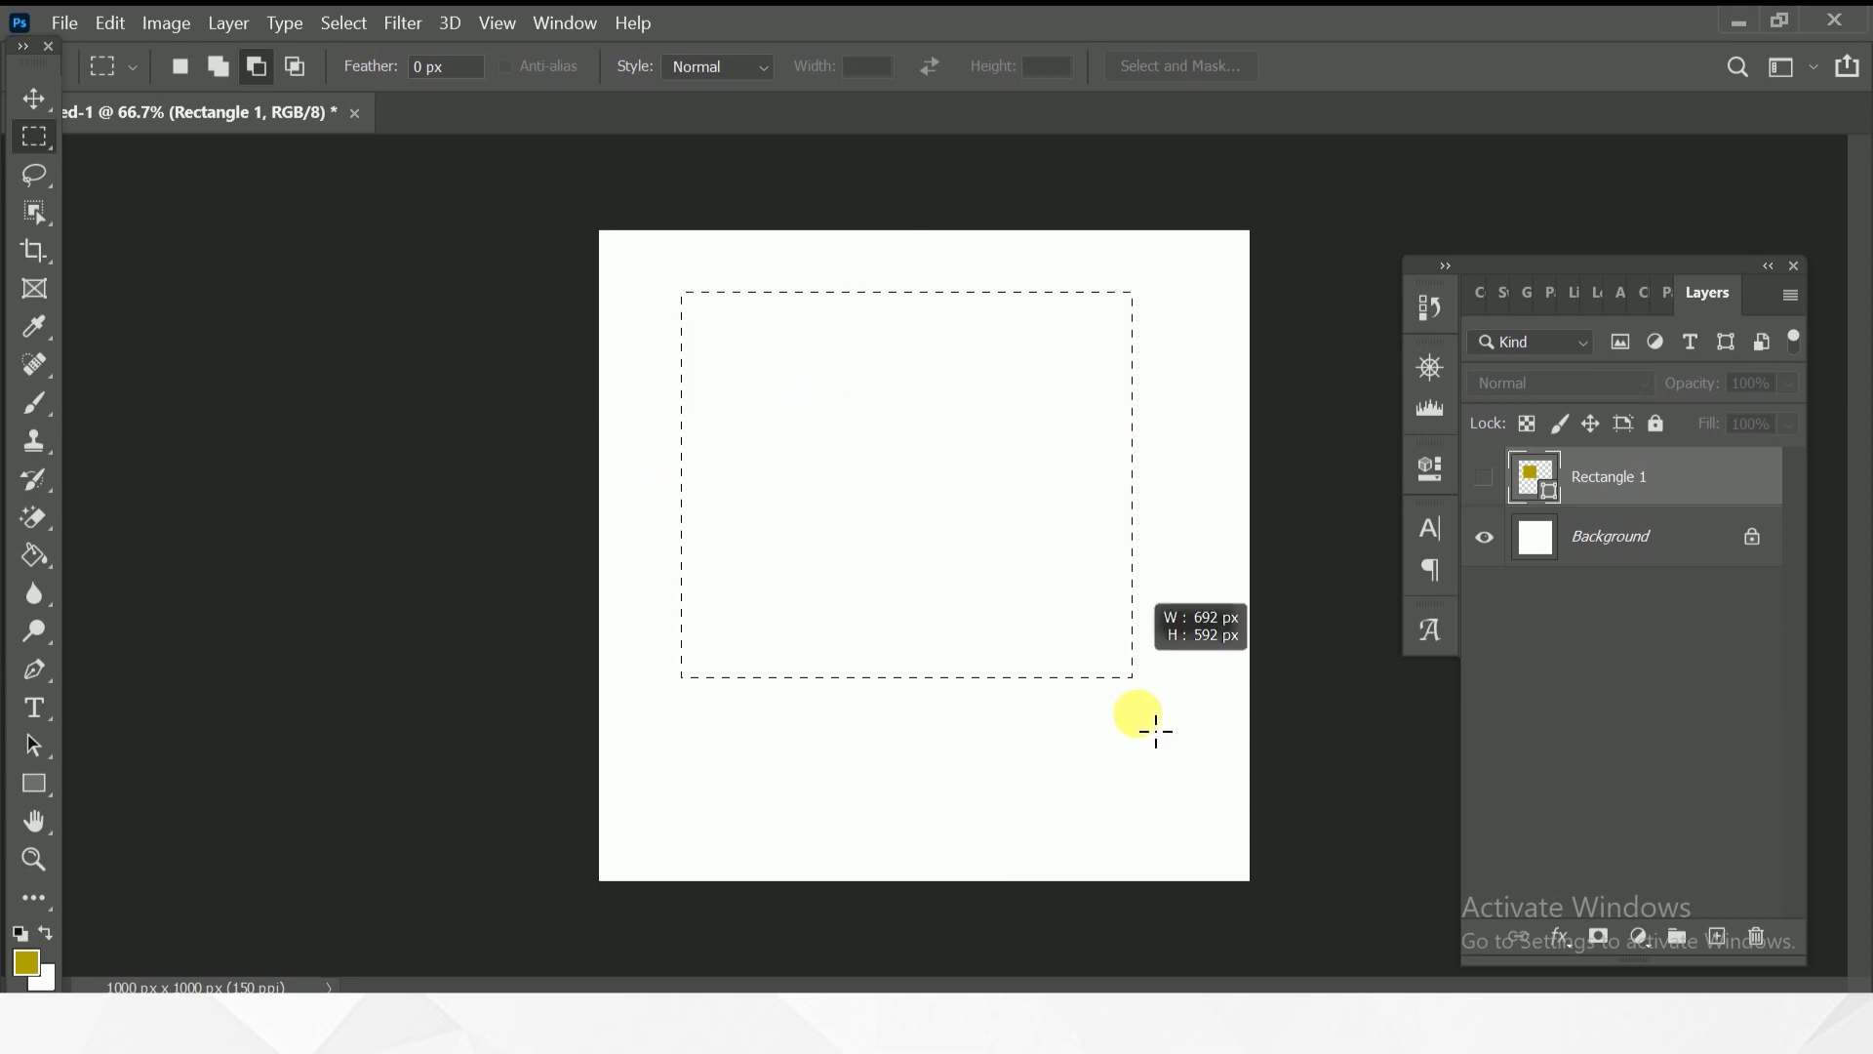
left_click_drag(939, 452, 1087, 719)
left_click(1057, 699)
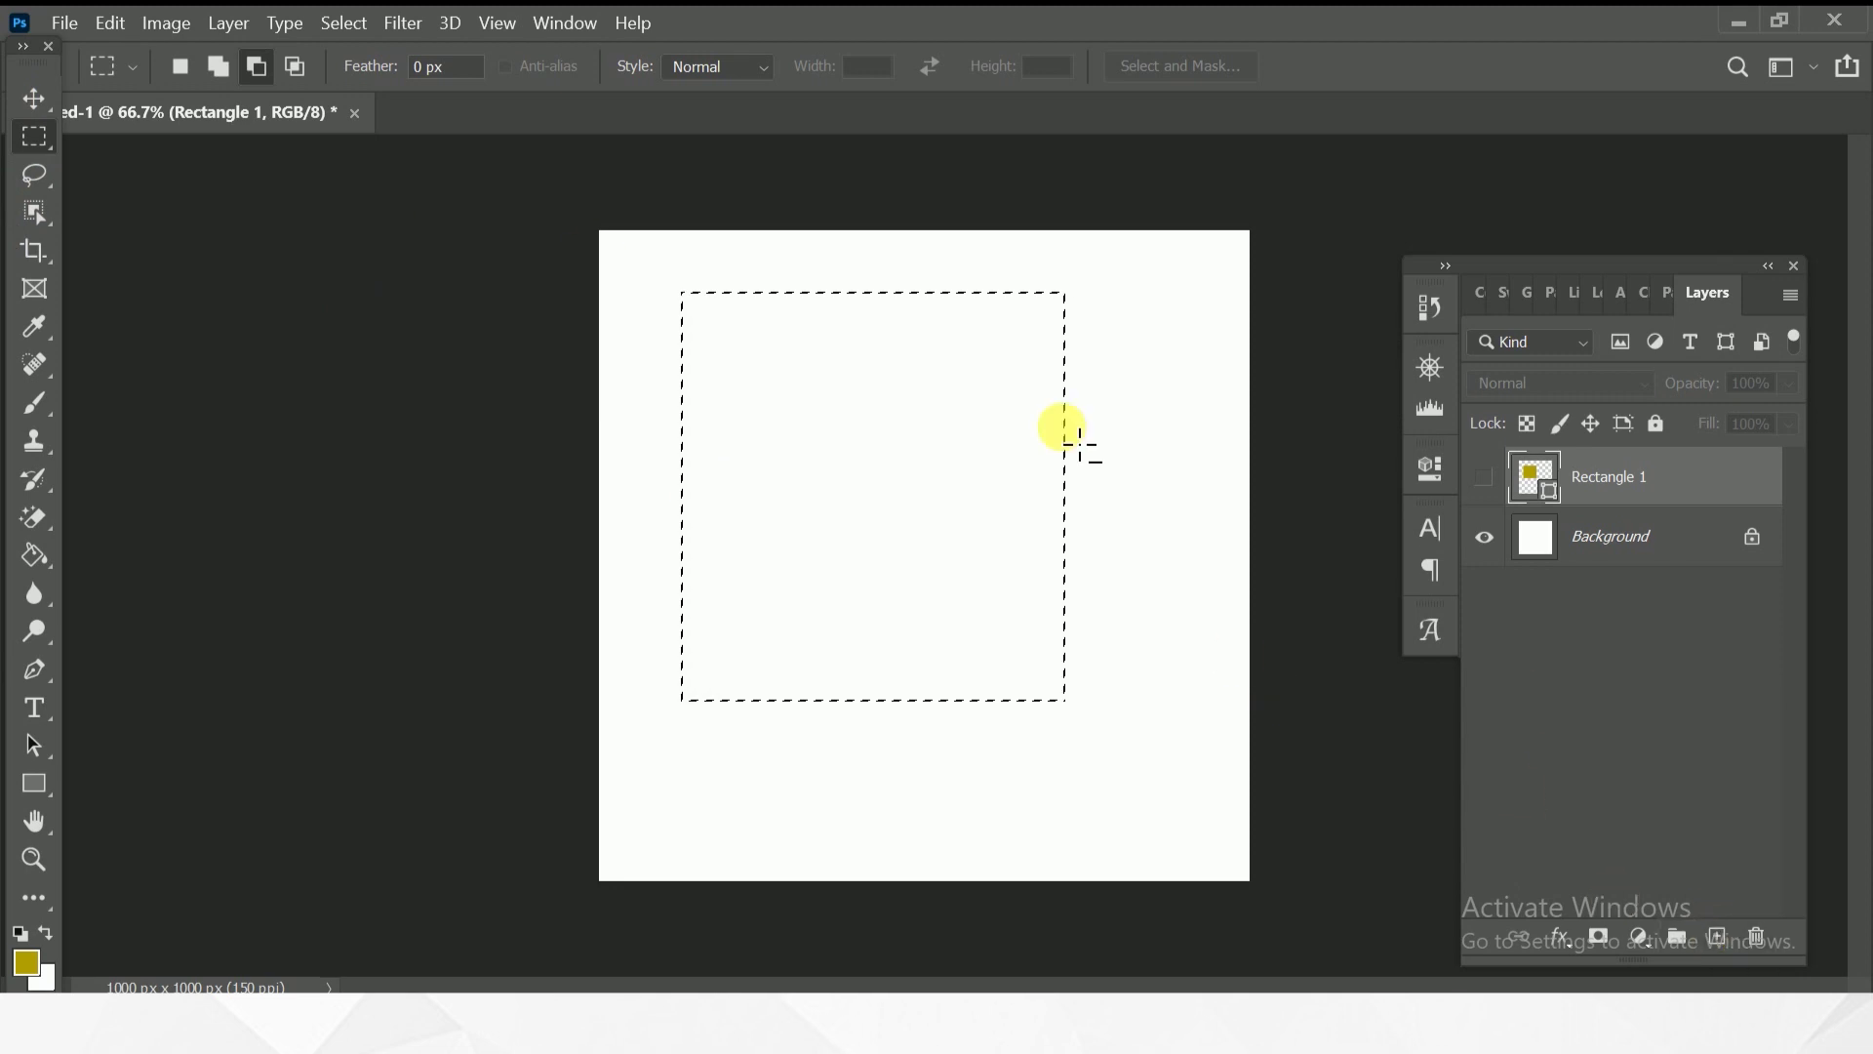
left_click(1732, 938)
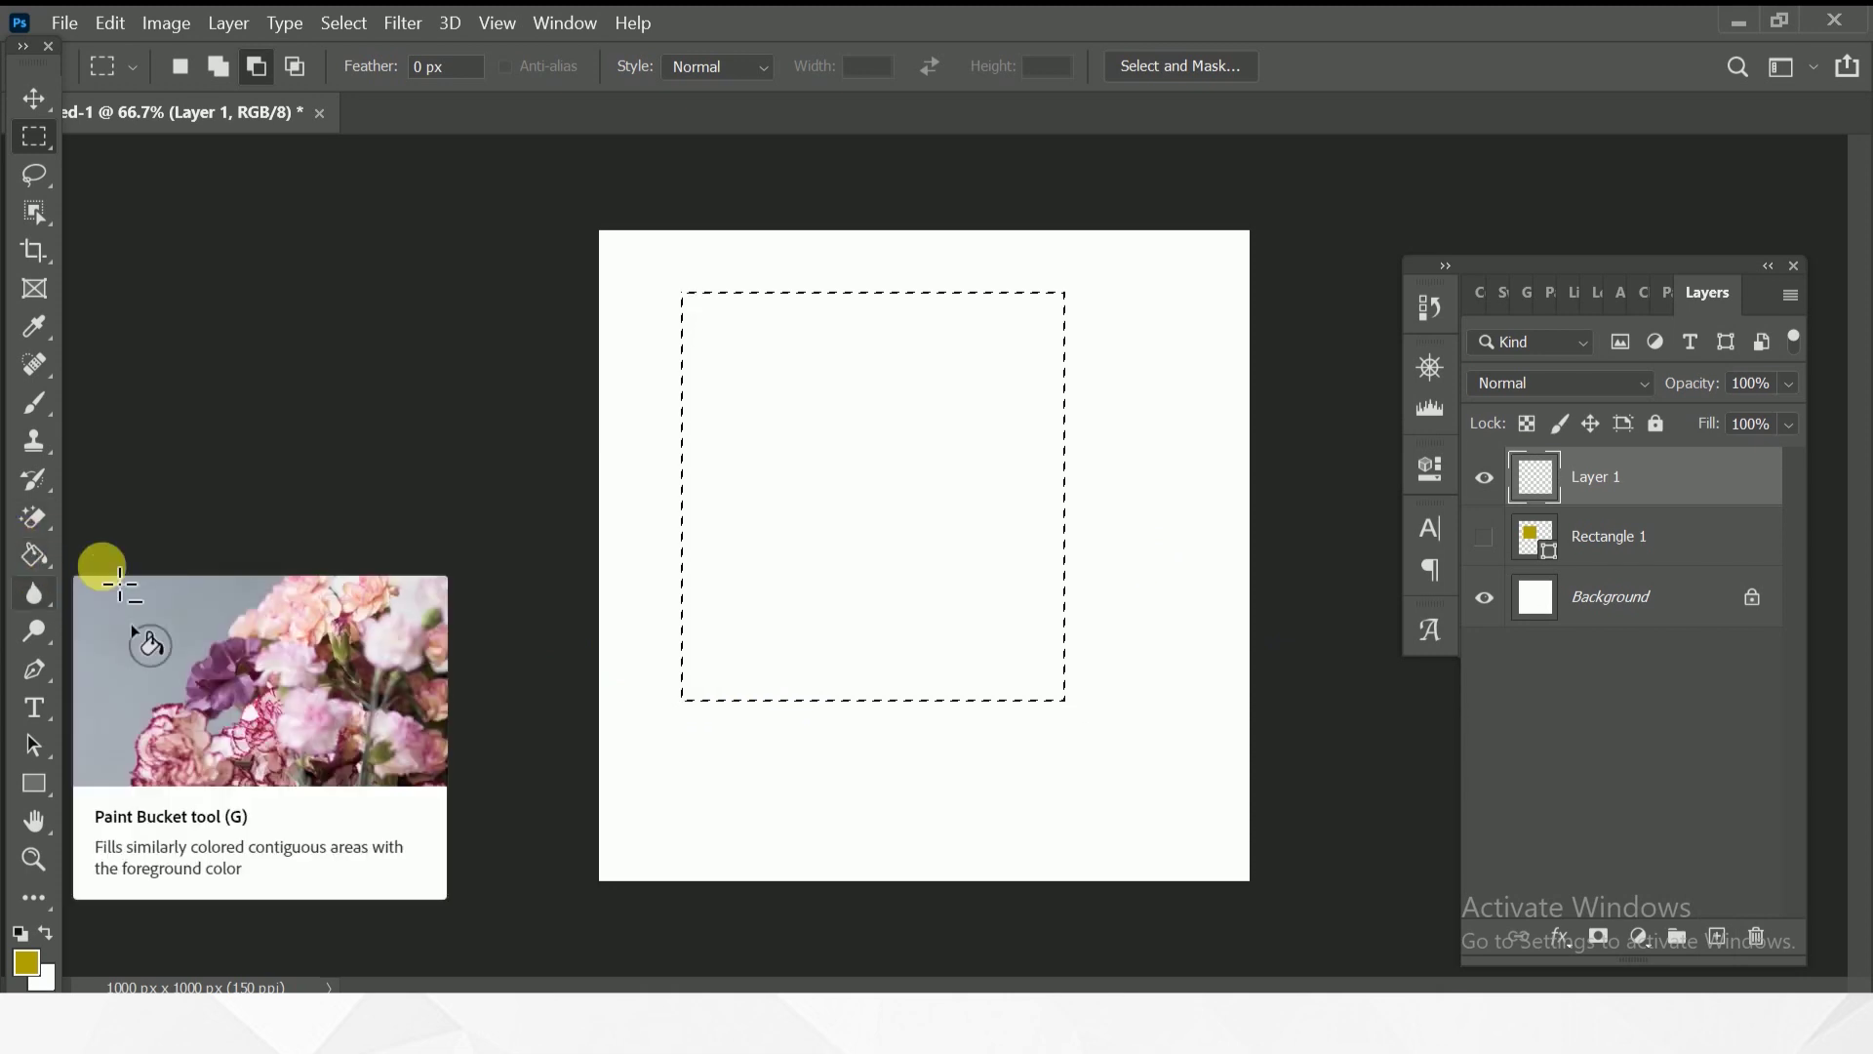
Fill the marquee on Layer 1 with olive using the Paint Bucket, with a two-column toolbar.
left_click(43, 560)
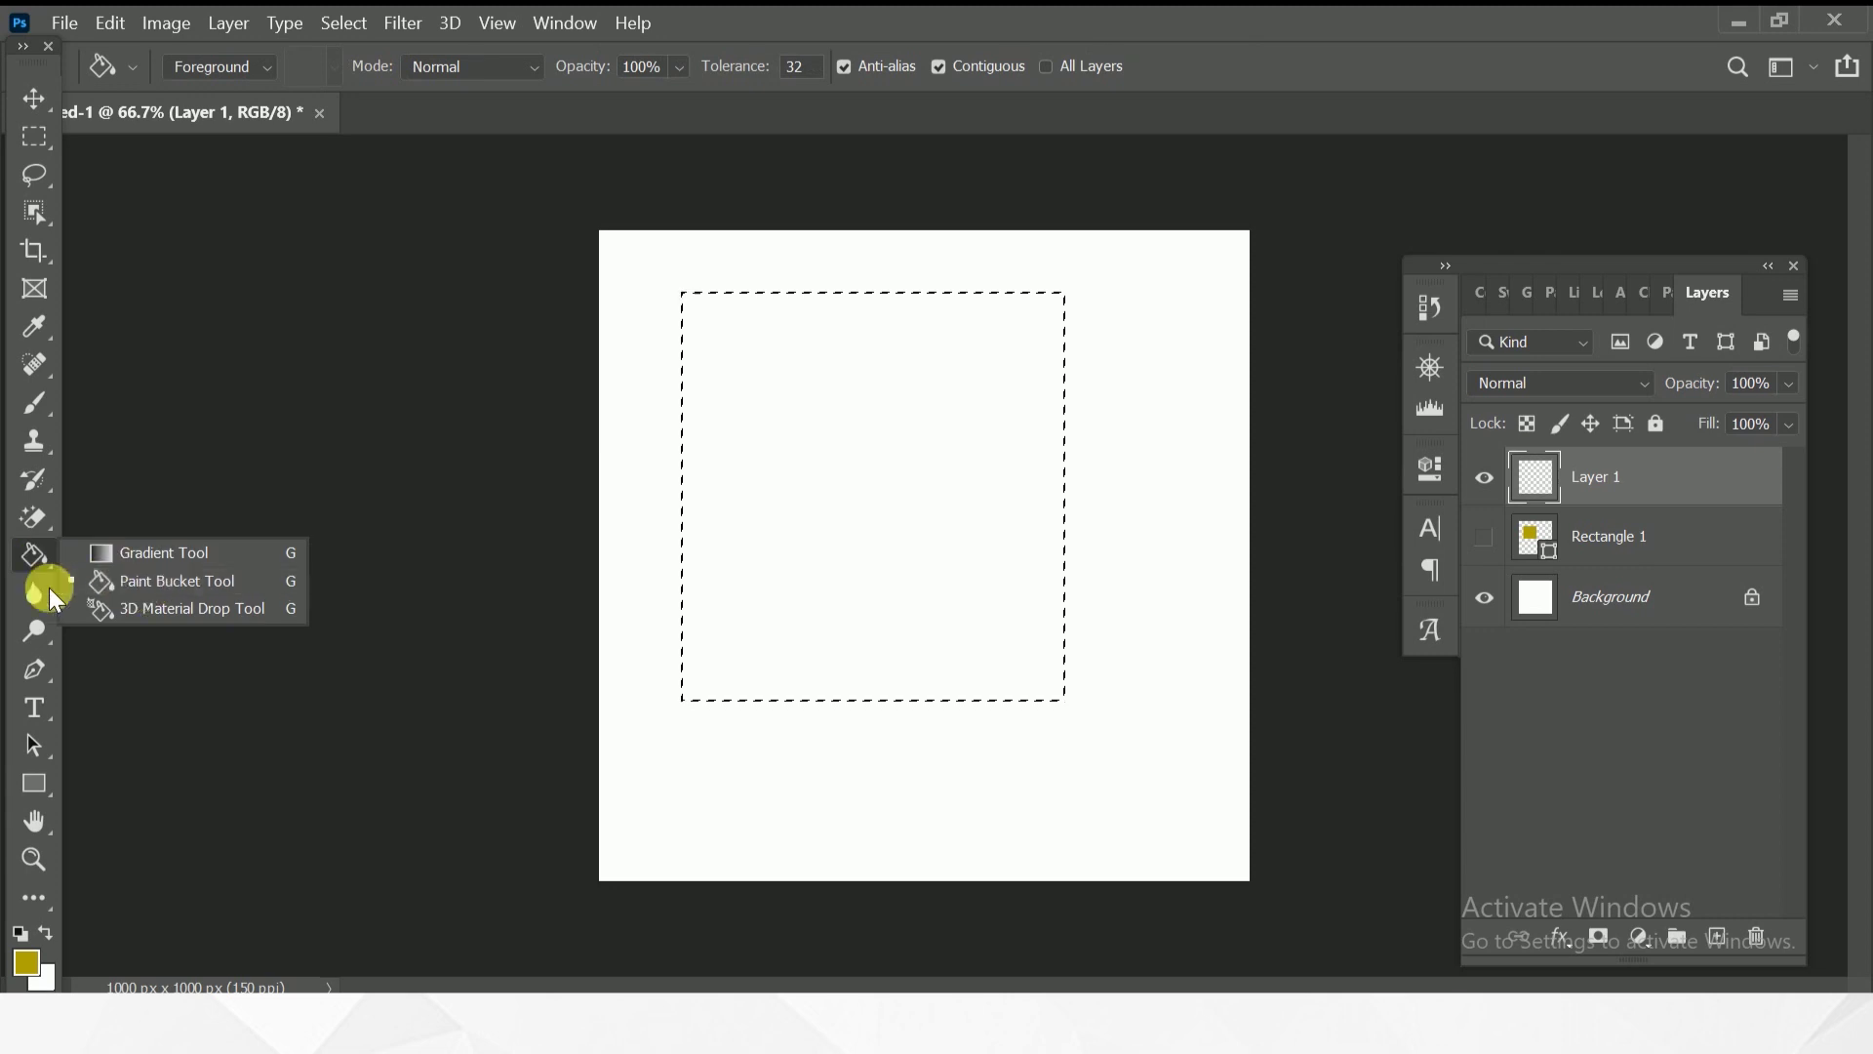
left_click(130, 586)
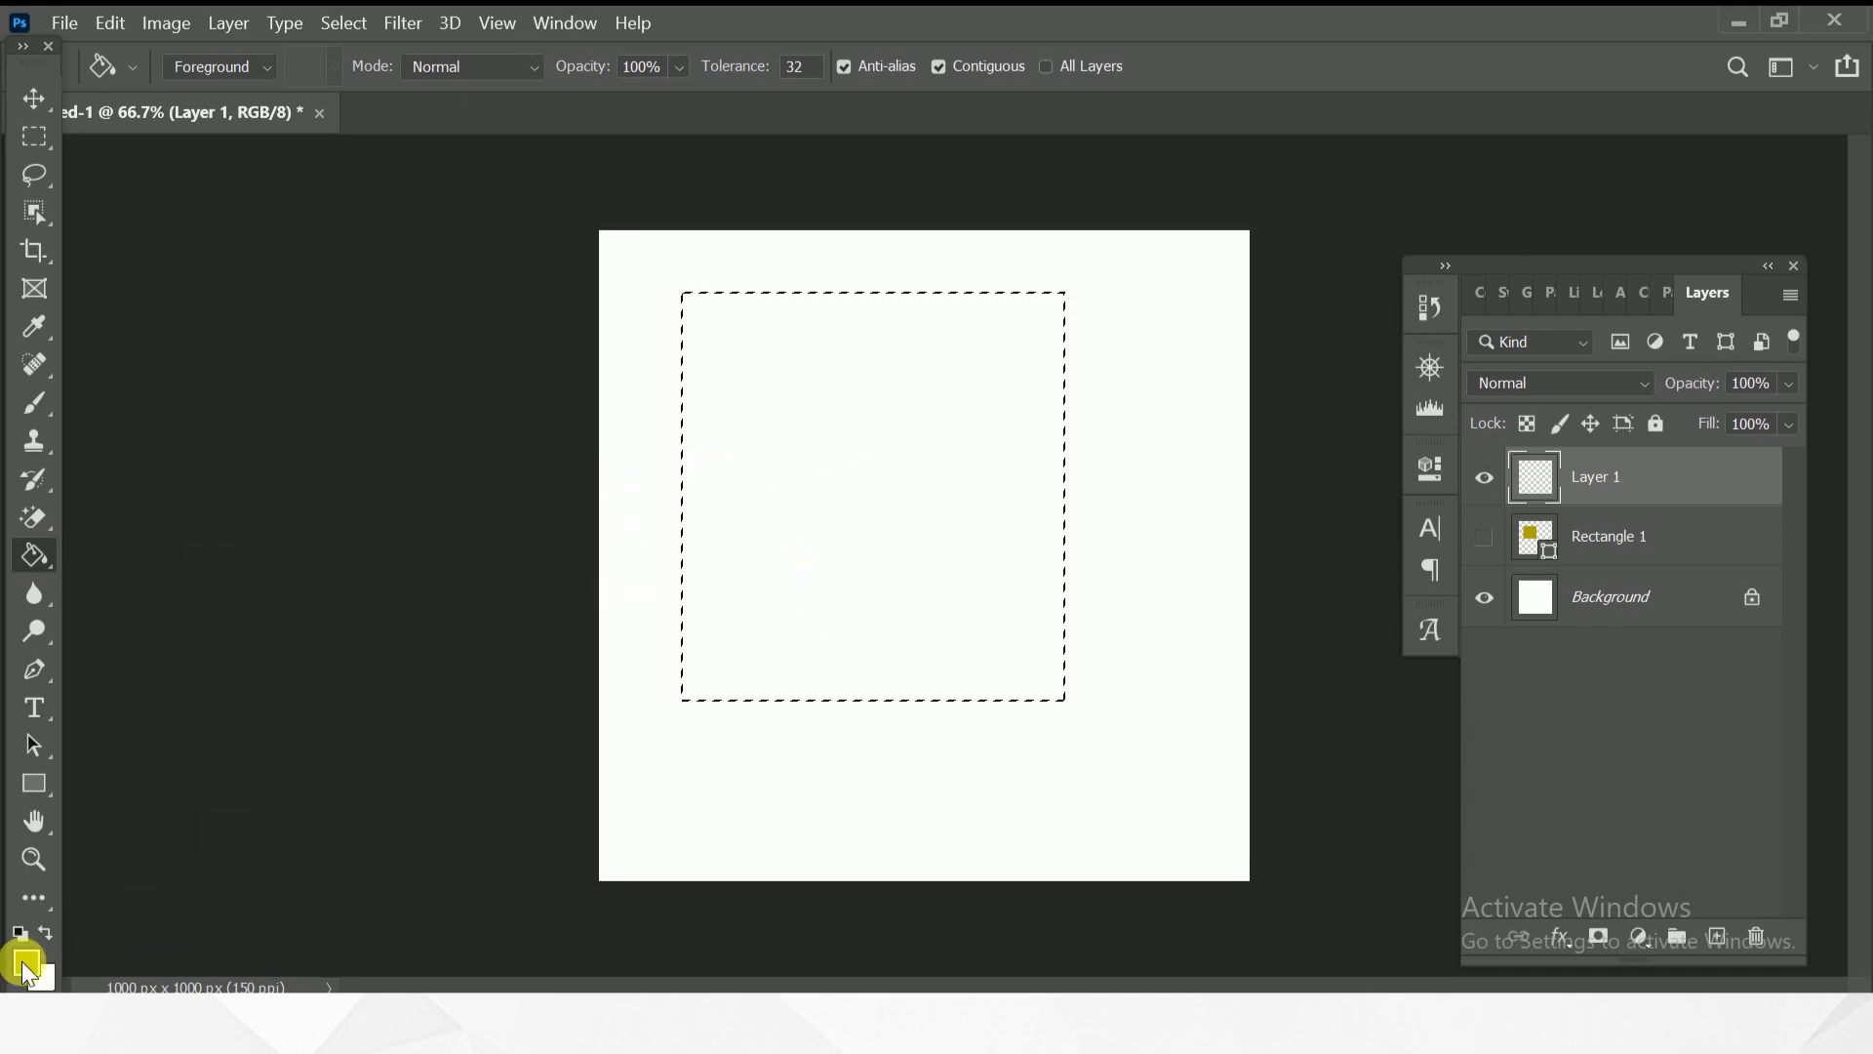
left_click(23, 47)
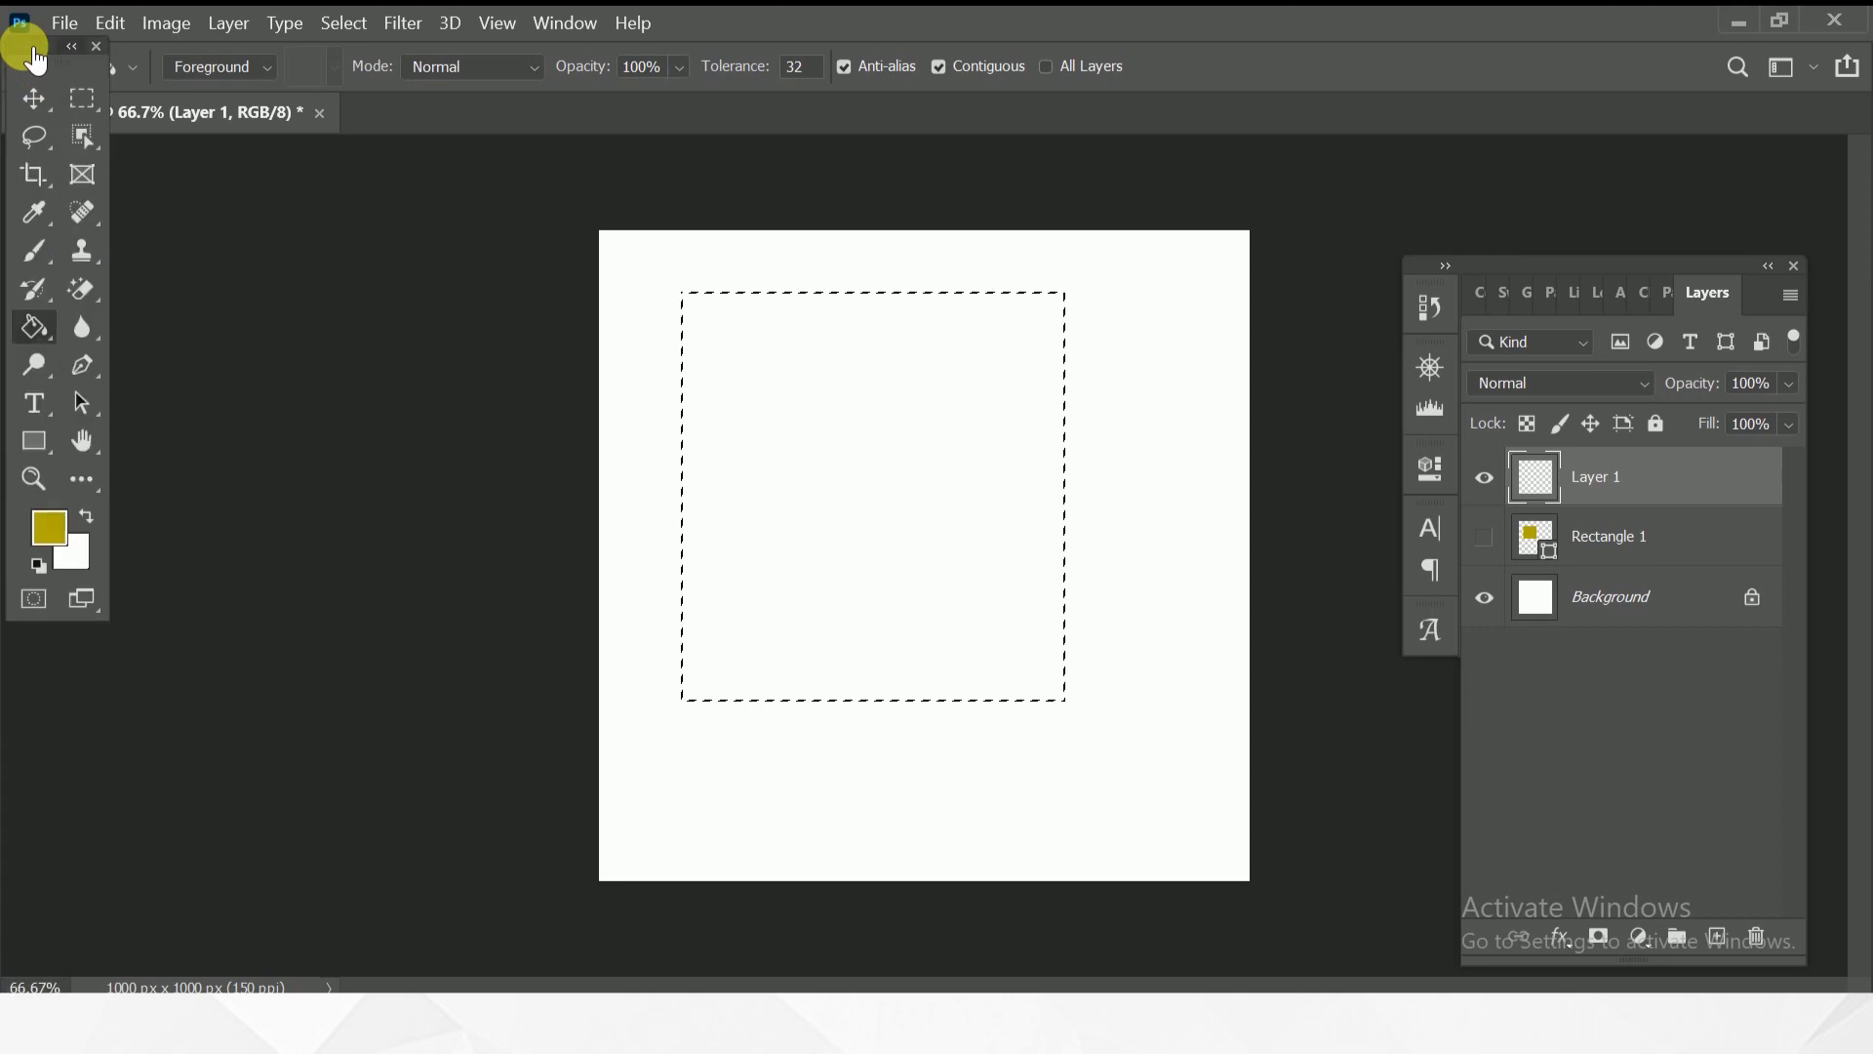
mouse_move(35, 69)
left_mouse_down()
mouse_move(32, 151)
mouse_move(30, 135)
left_mouse_up()
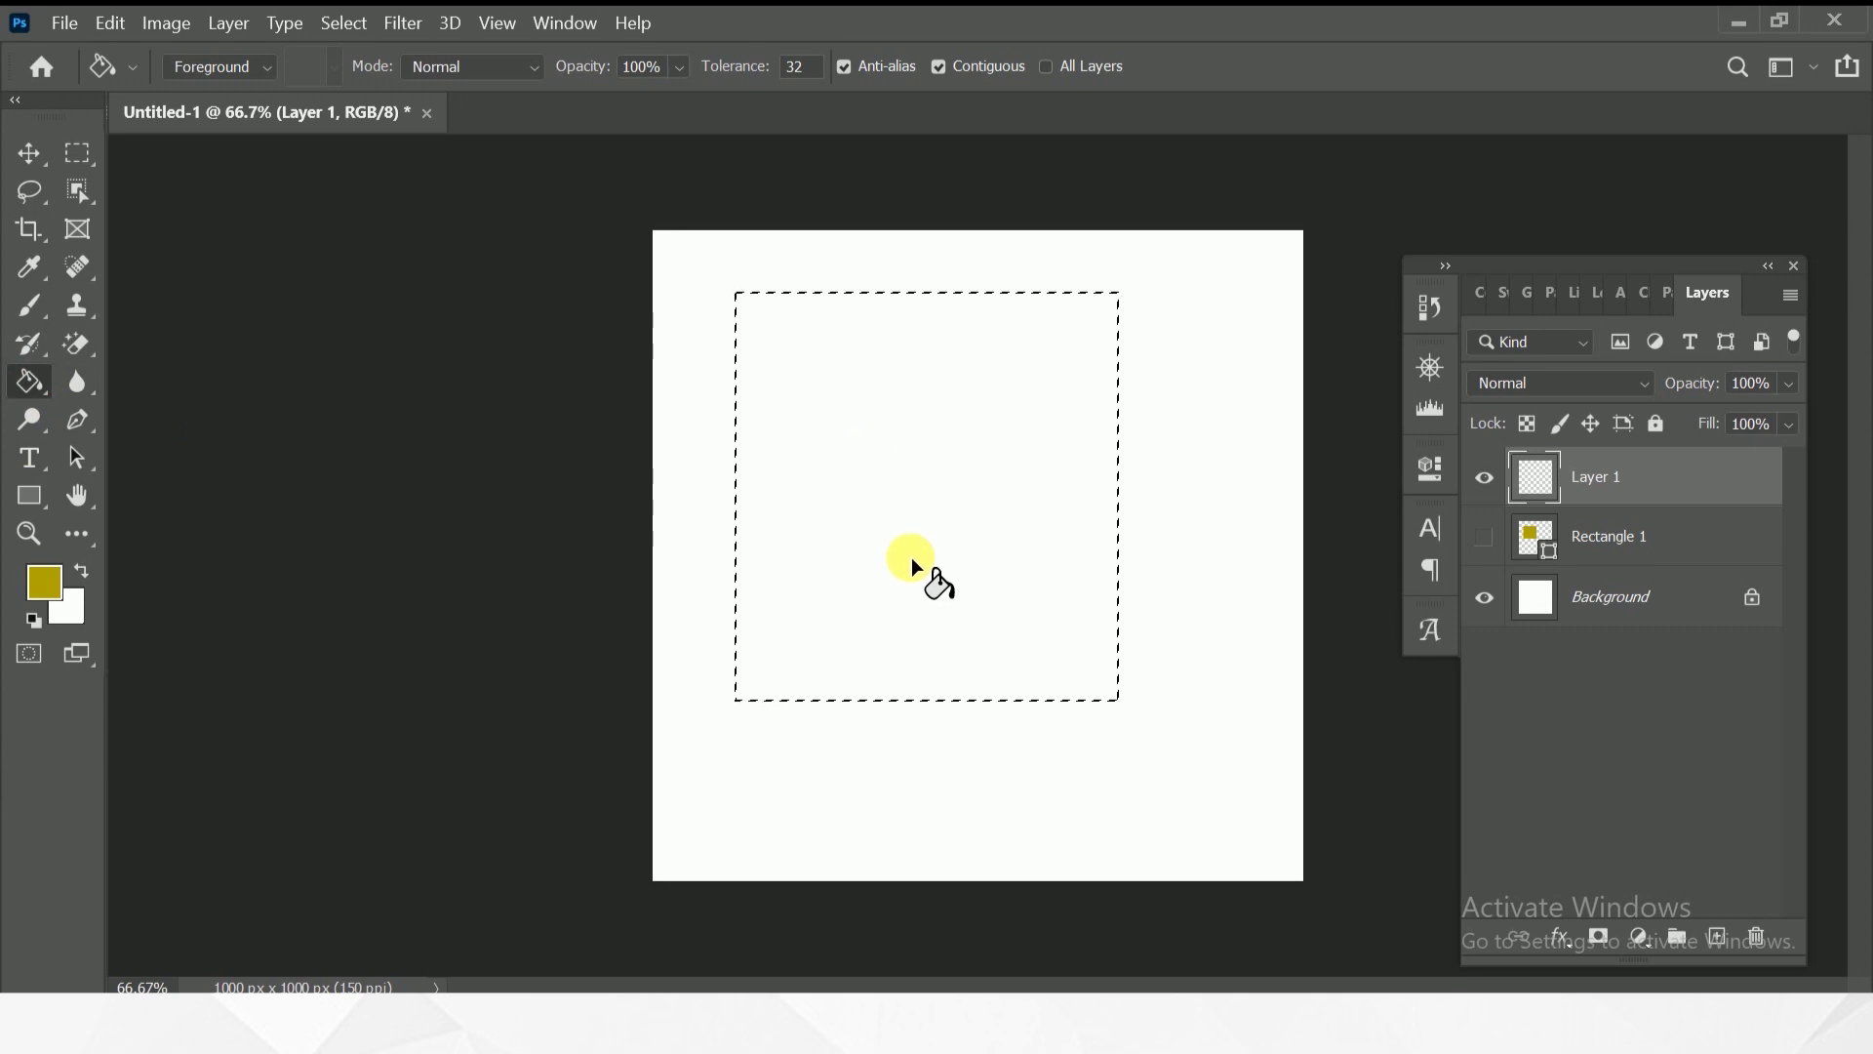
left_click(834, 546)
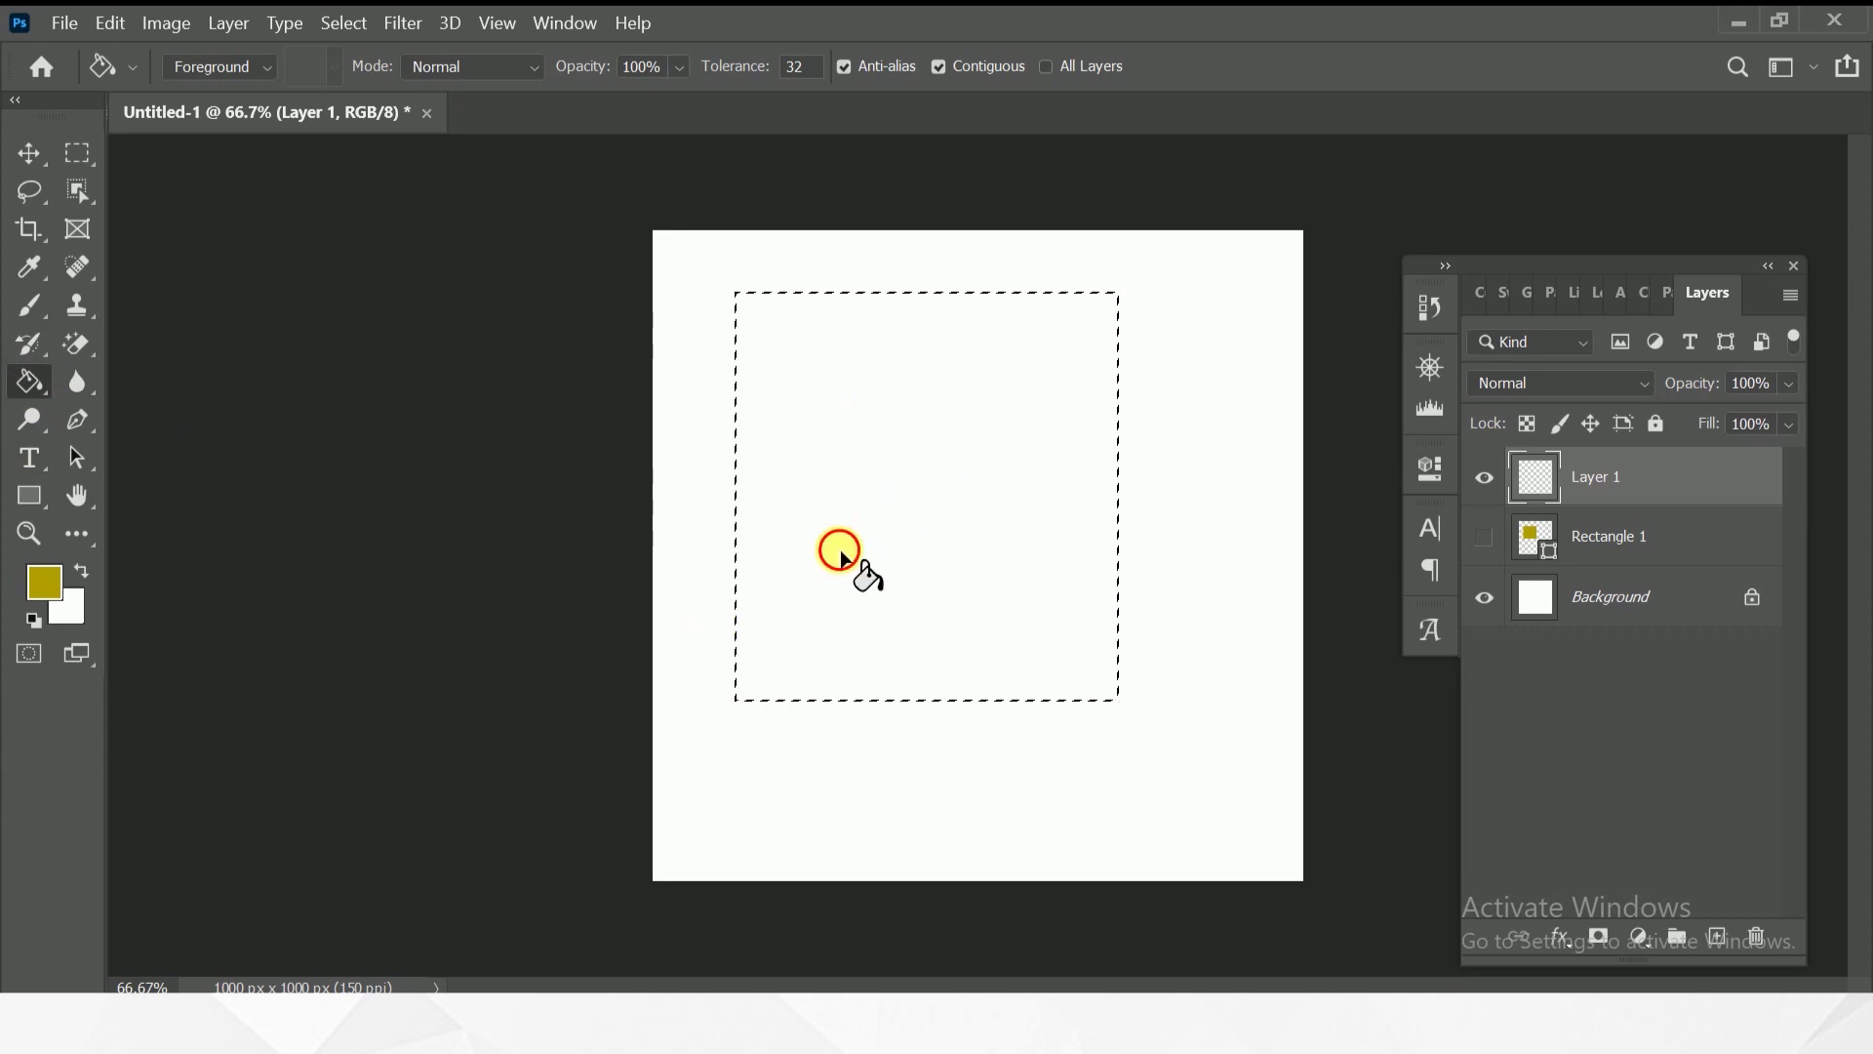
Deselect, marquee the olive square's inner area, and cut it out to leave a thick frame.
left_click(29, 153)
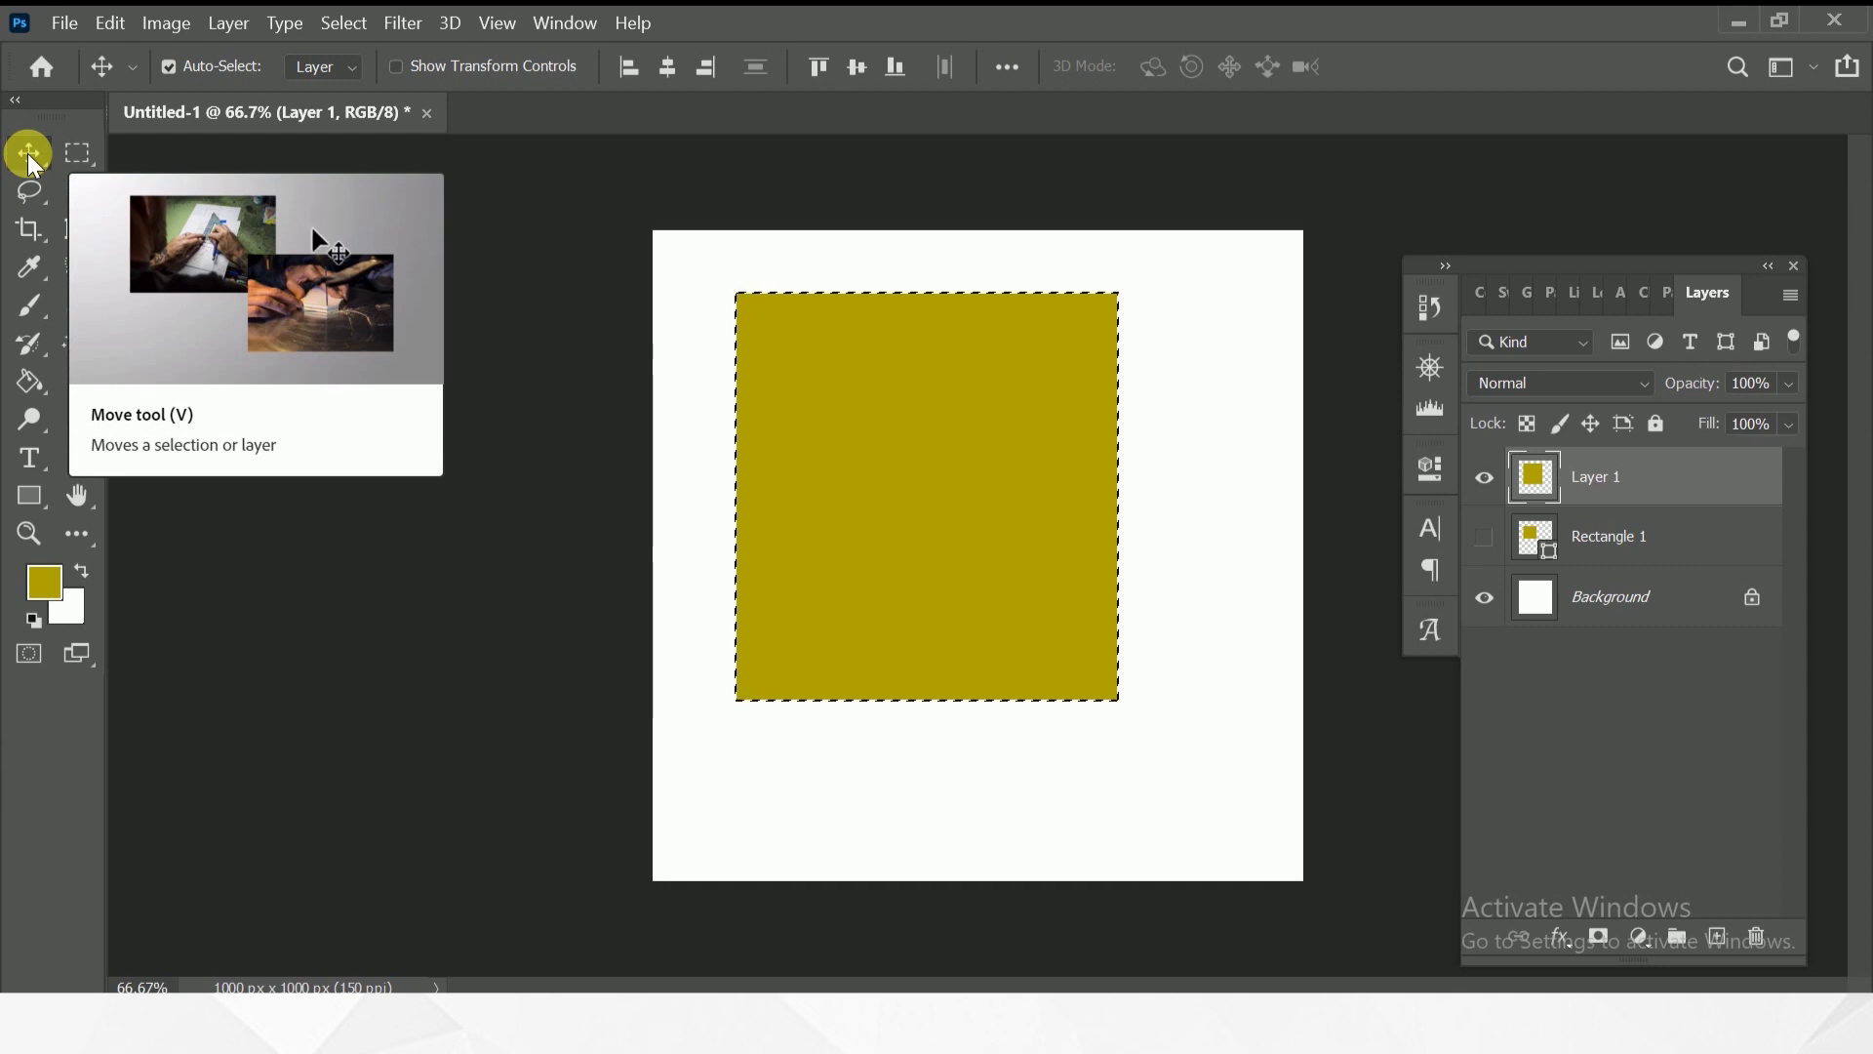
key("ctrl")
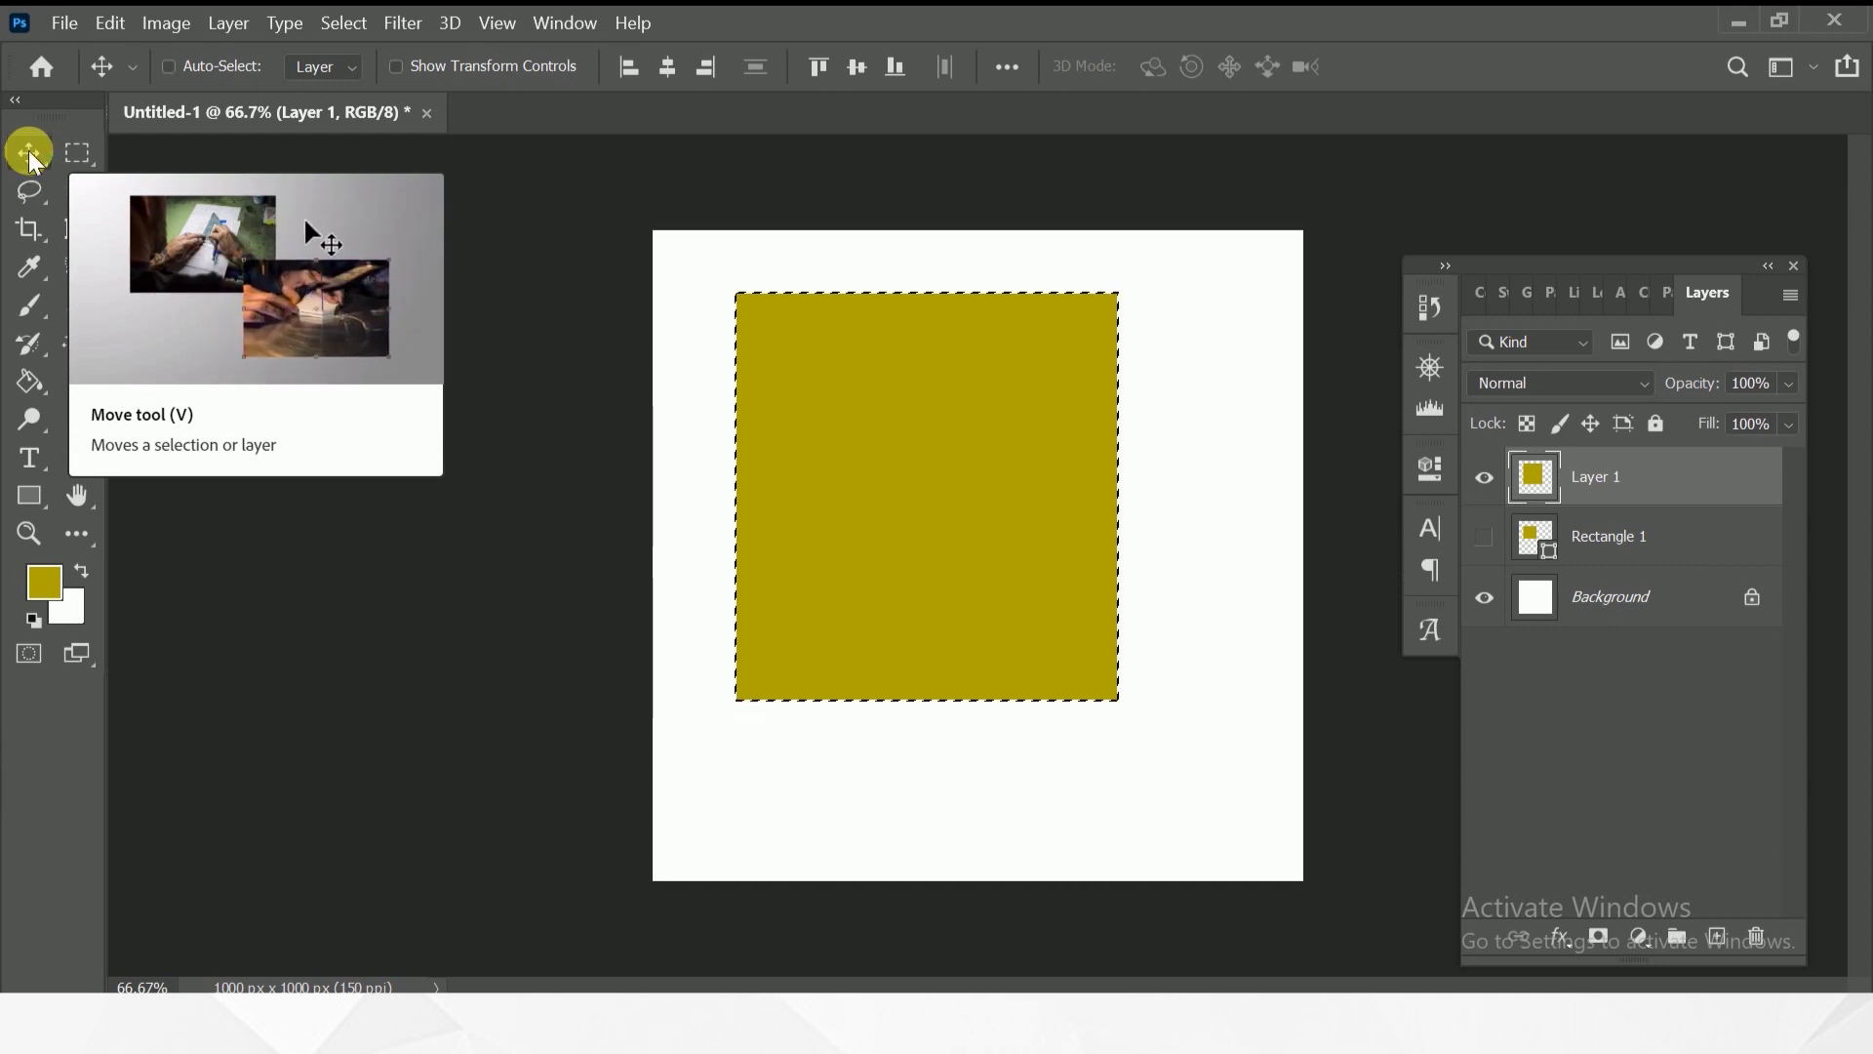
key("ctrl+d")
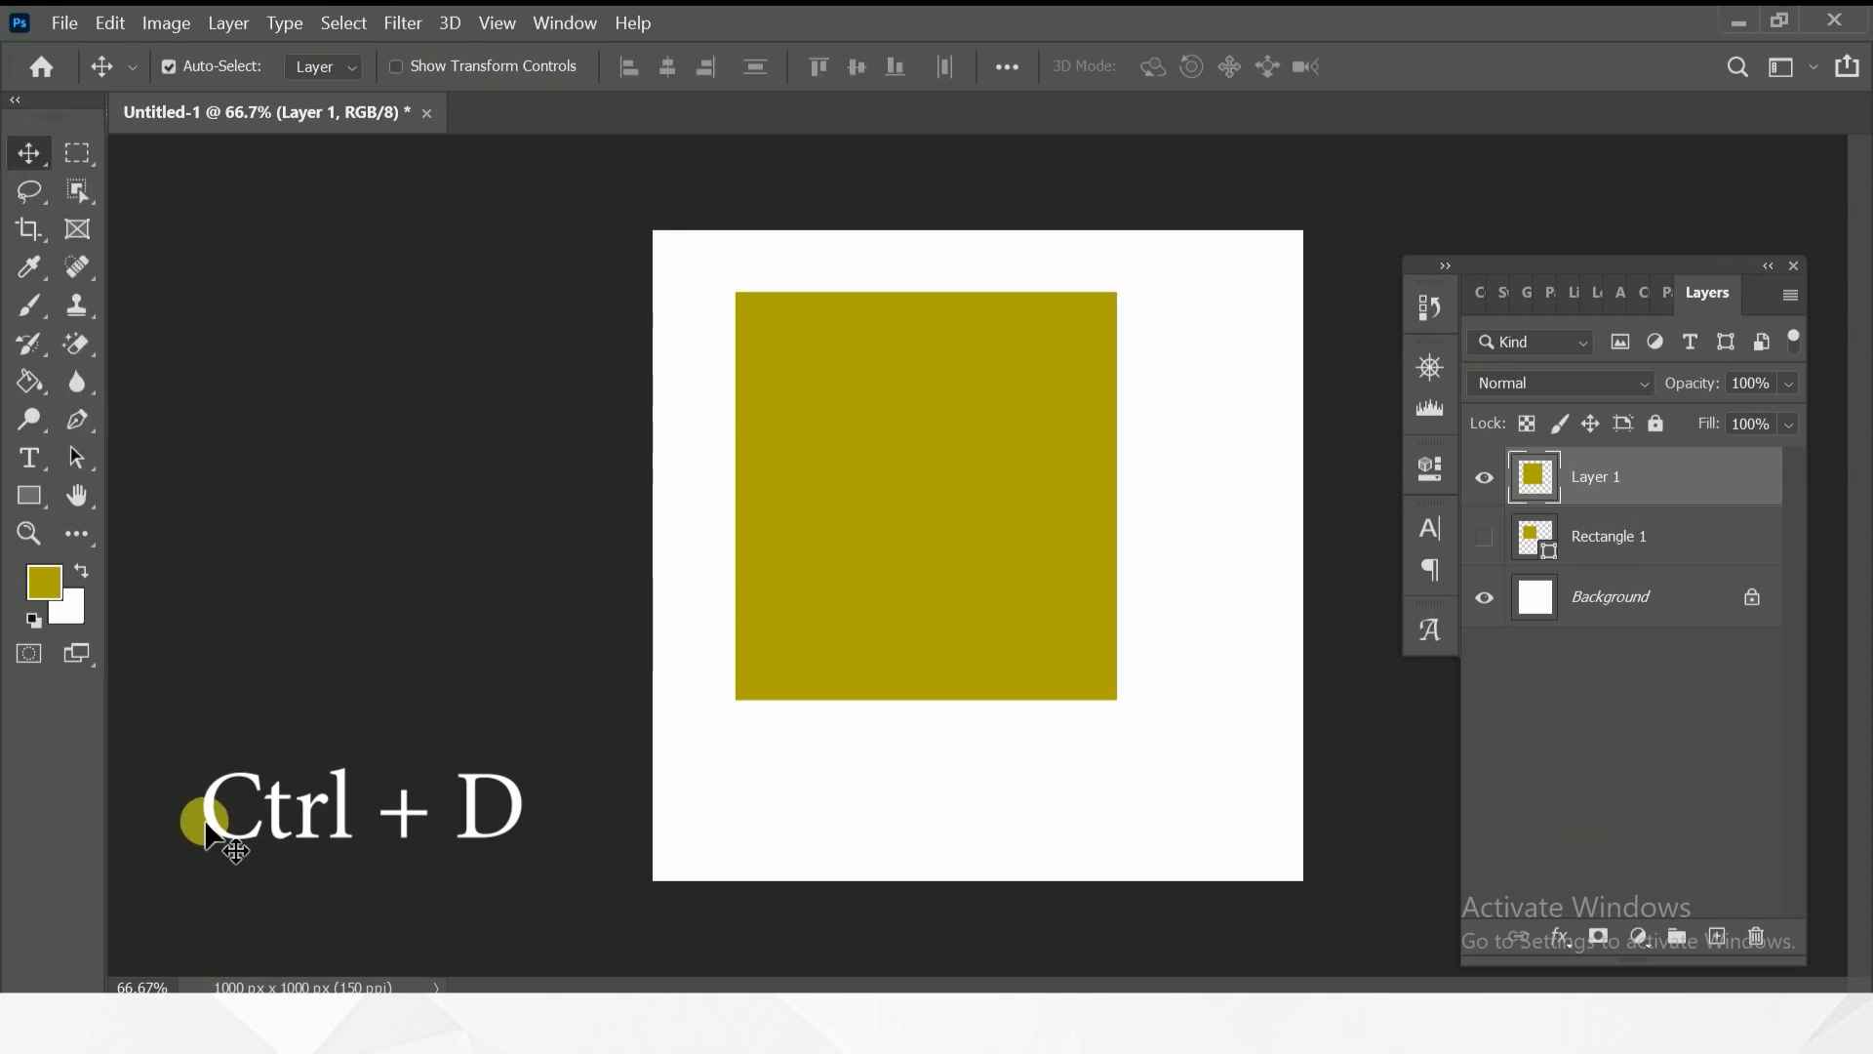
left_click(74, 157)
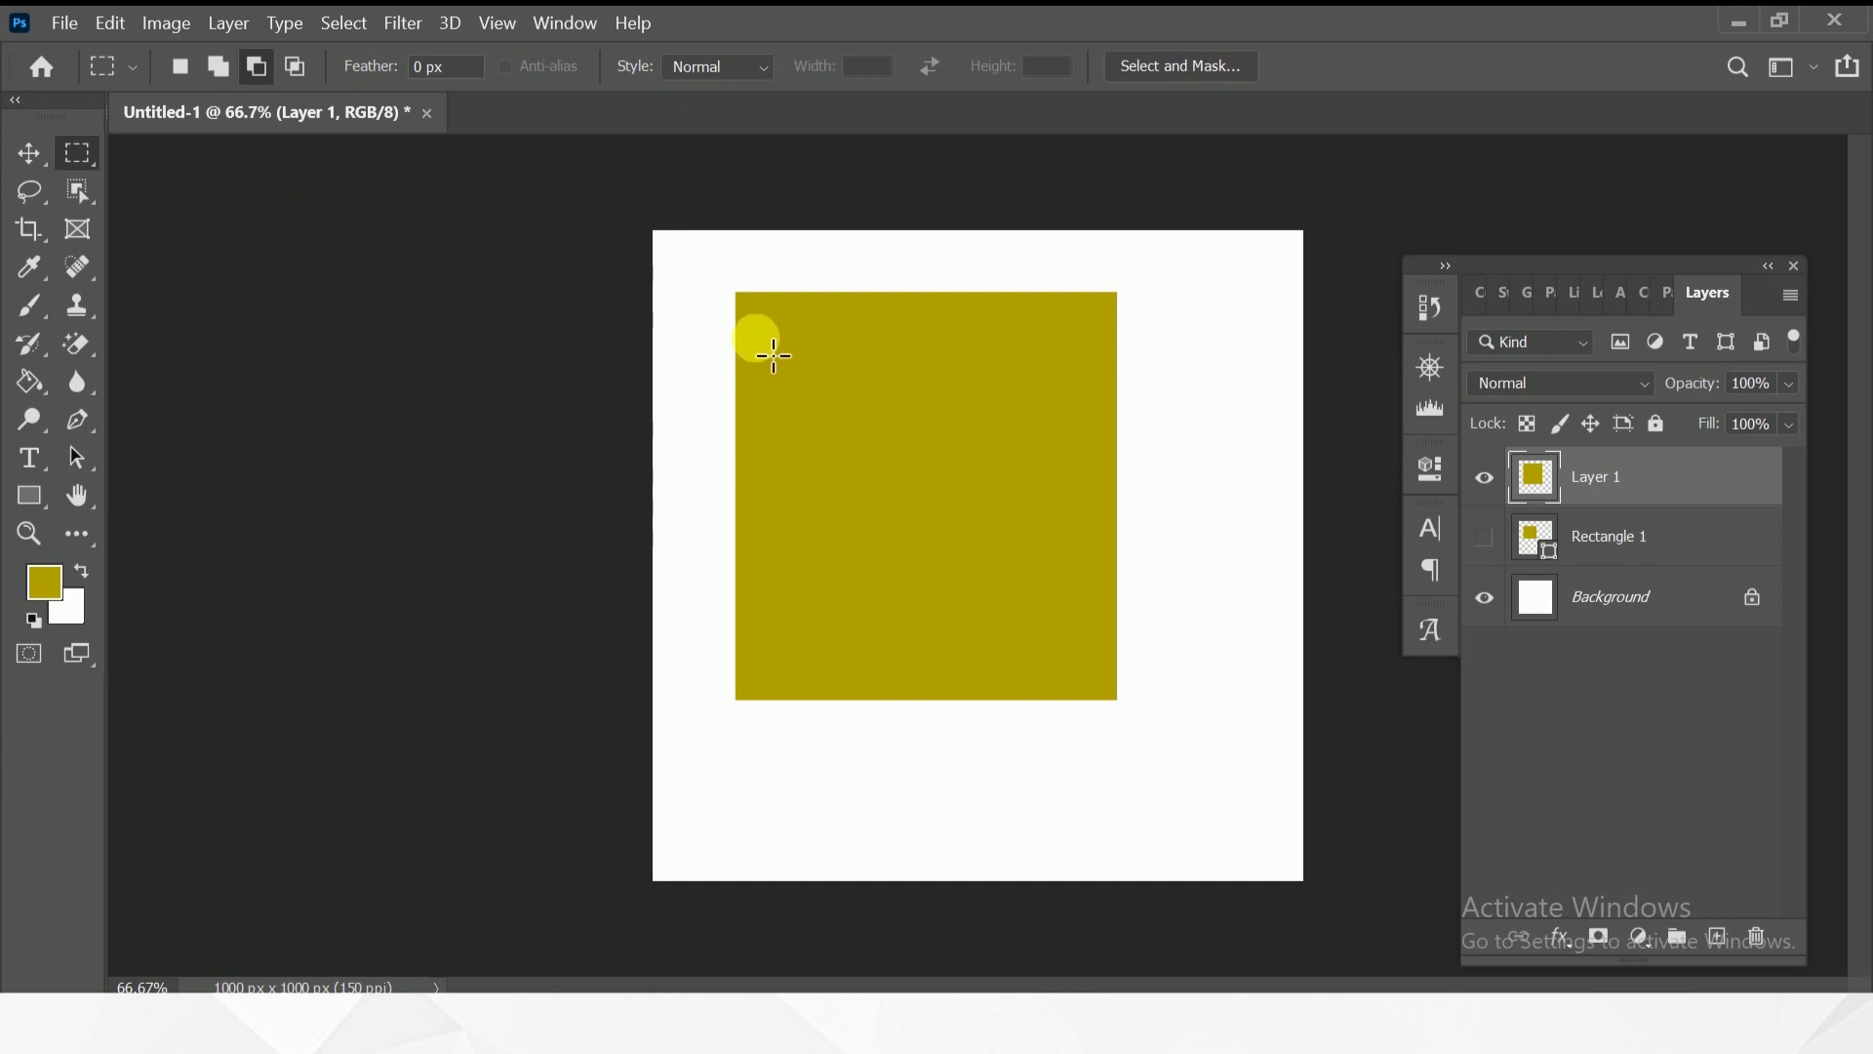
mouse_move(775, 342)
left_mouse_down()
mouse_move(1109, 663)
mouse_move(1094, 650)
left_mouse_up()
key("ctrl+x")
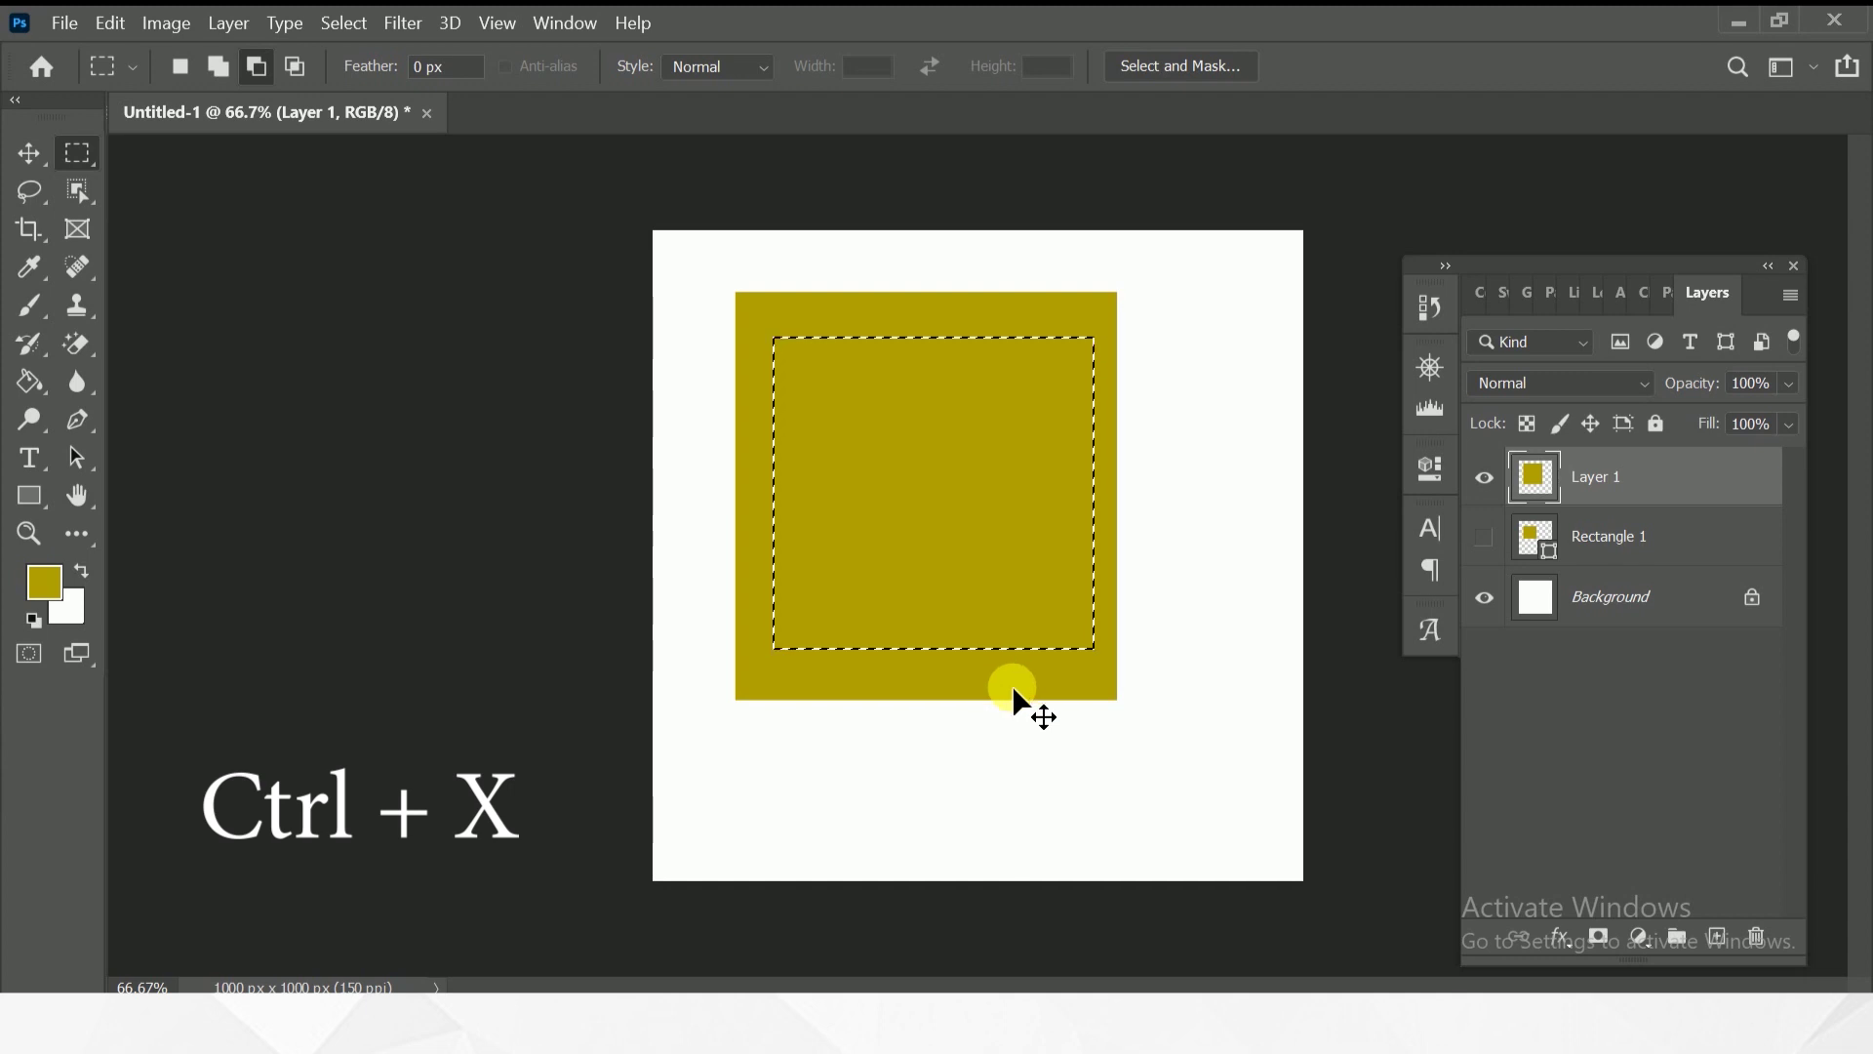
key("ctrl+x")
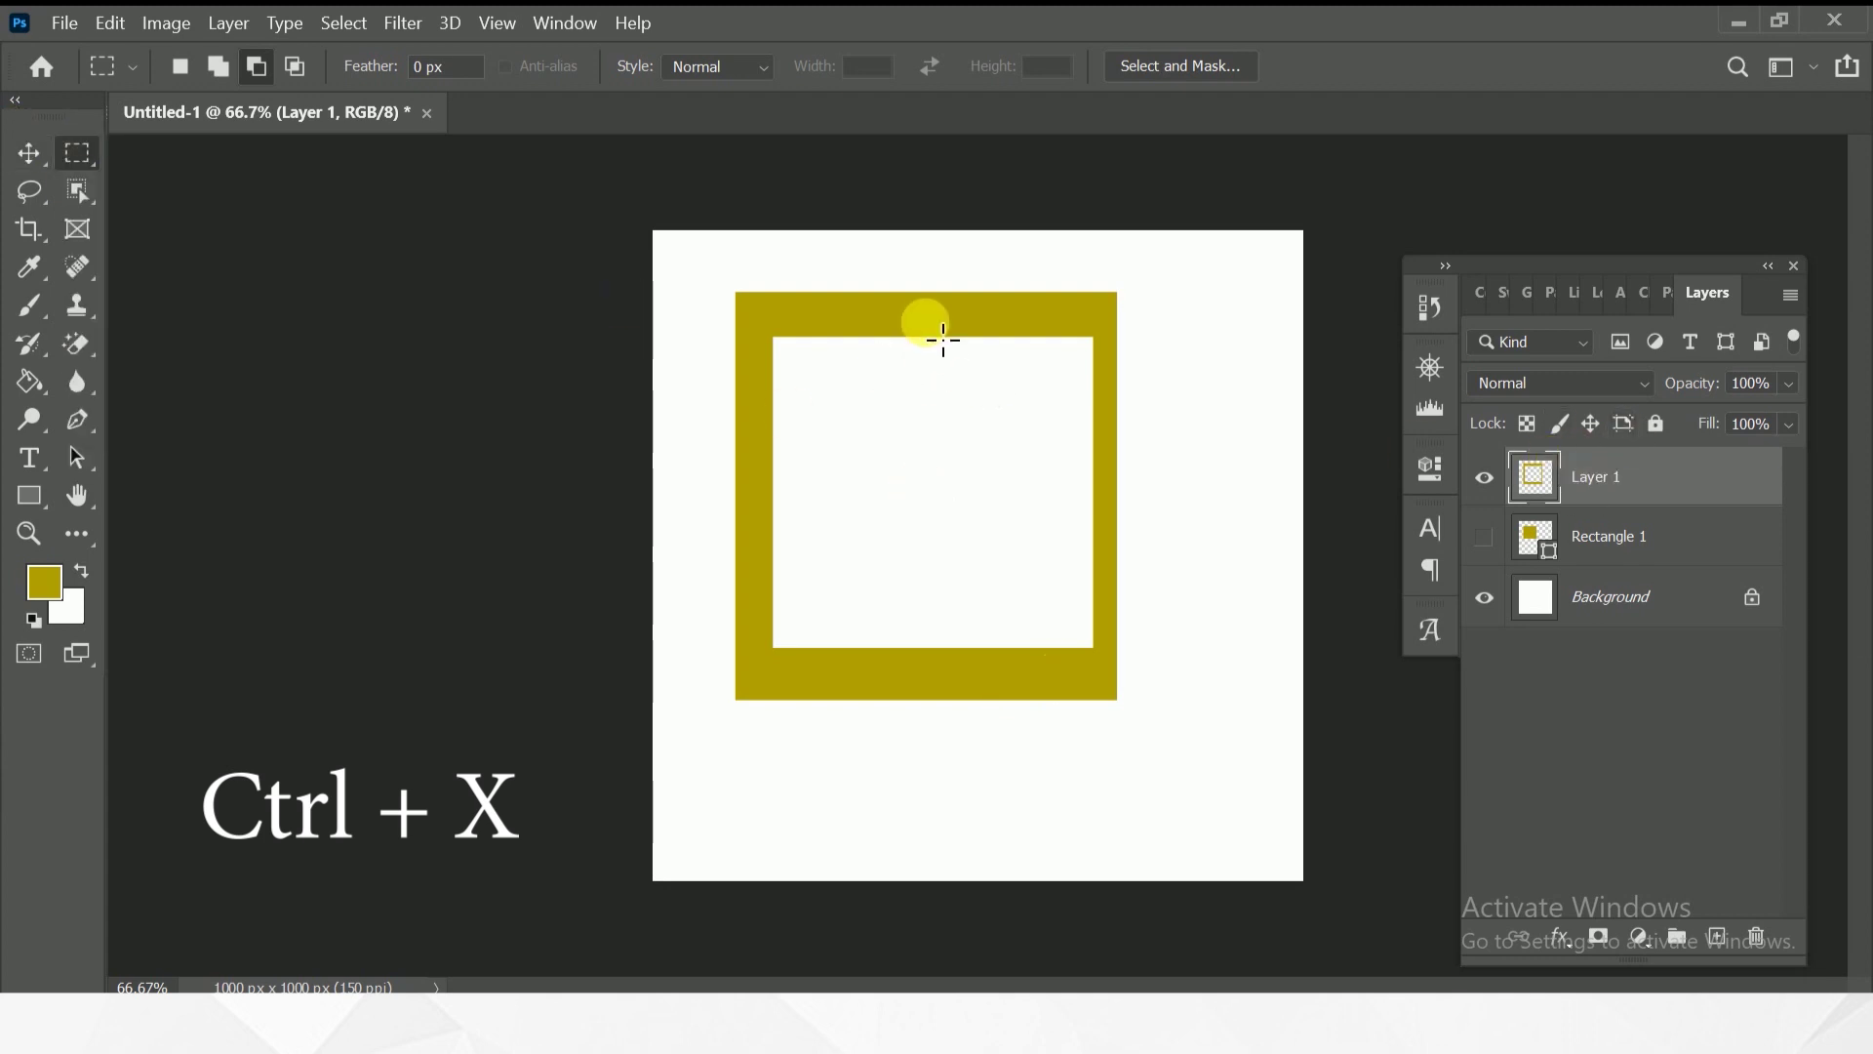
left_click(30, 153)
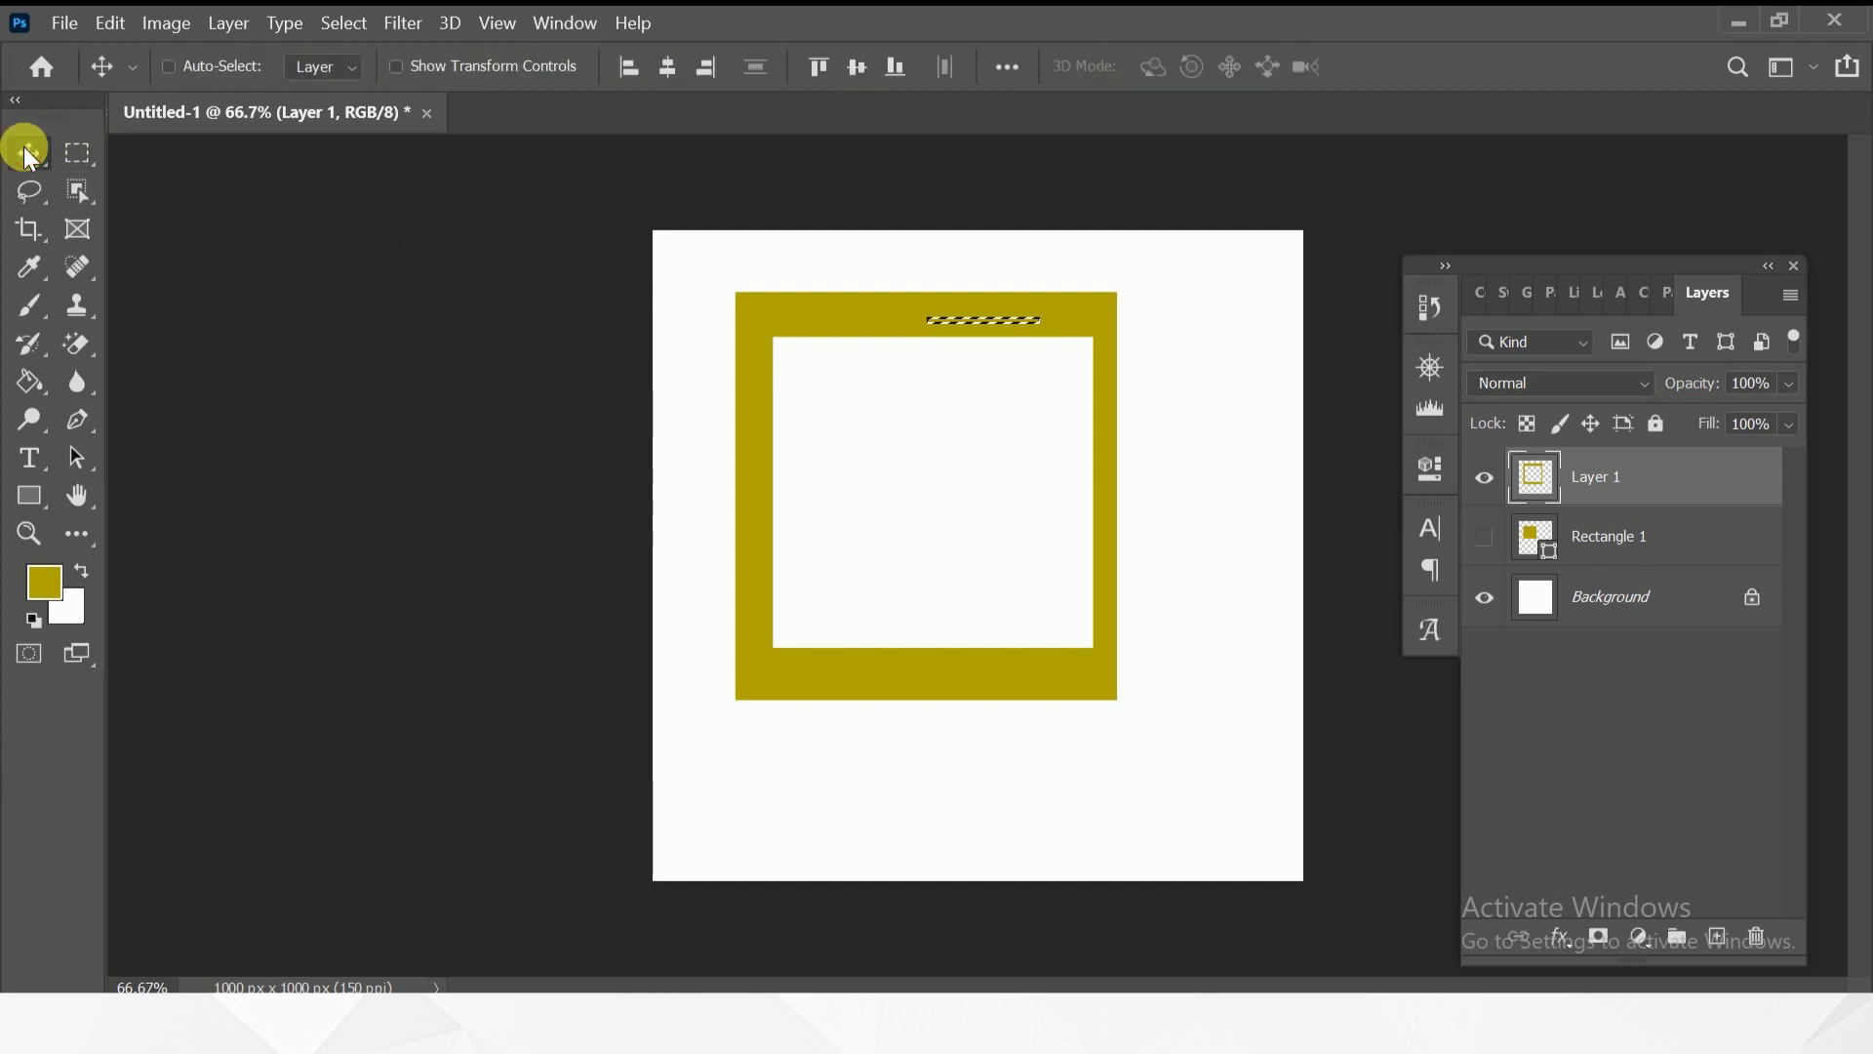
Save the document, move the olive frame, then undo the move and the cut.
key("ctrl+s")
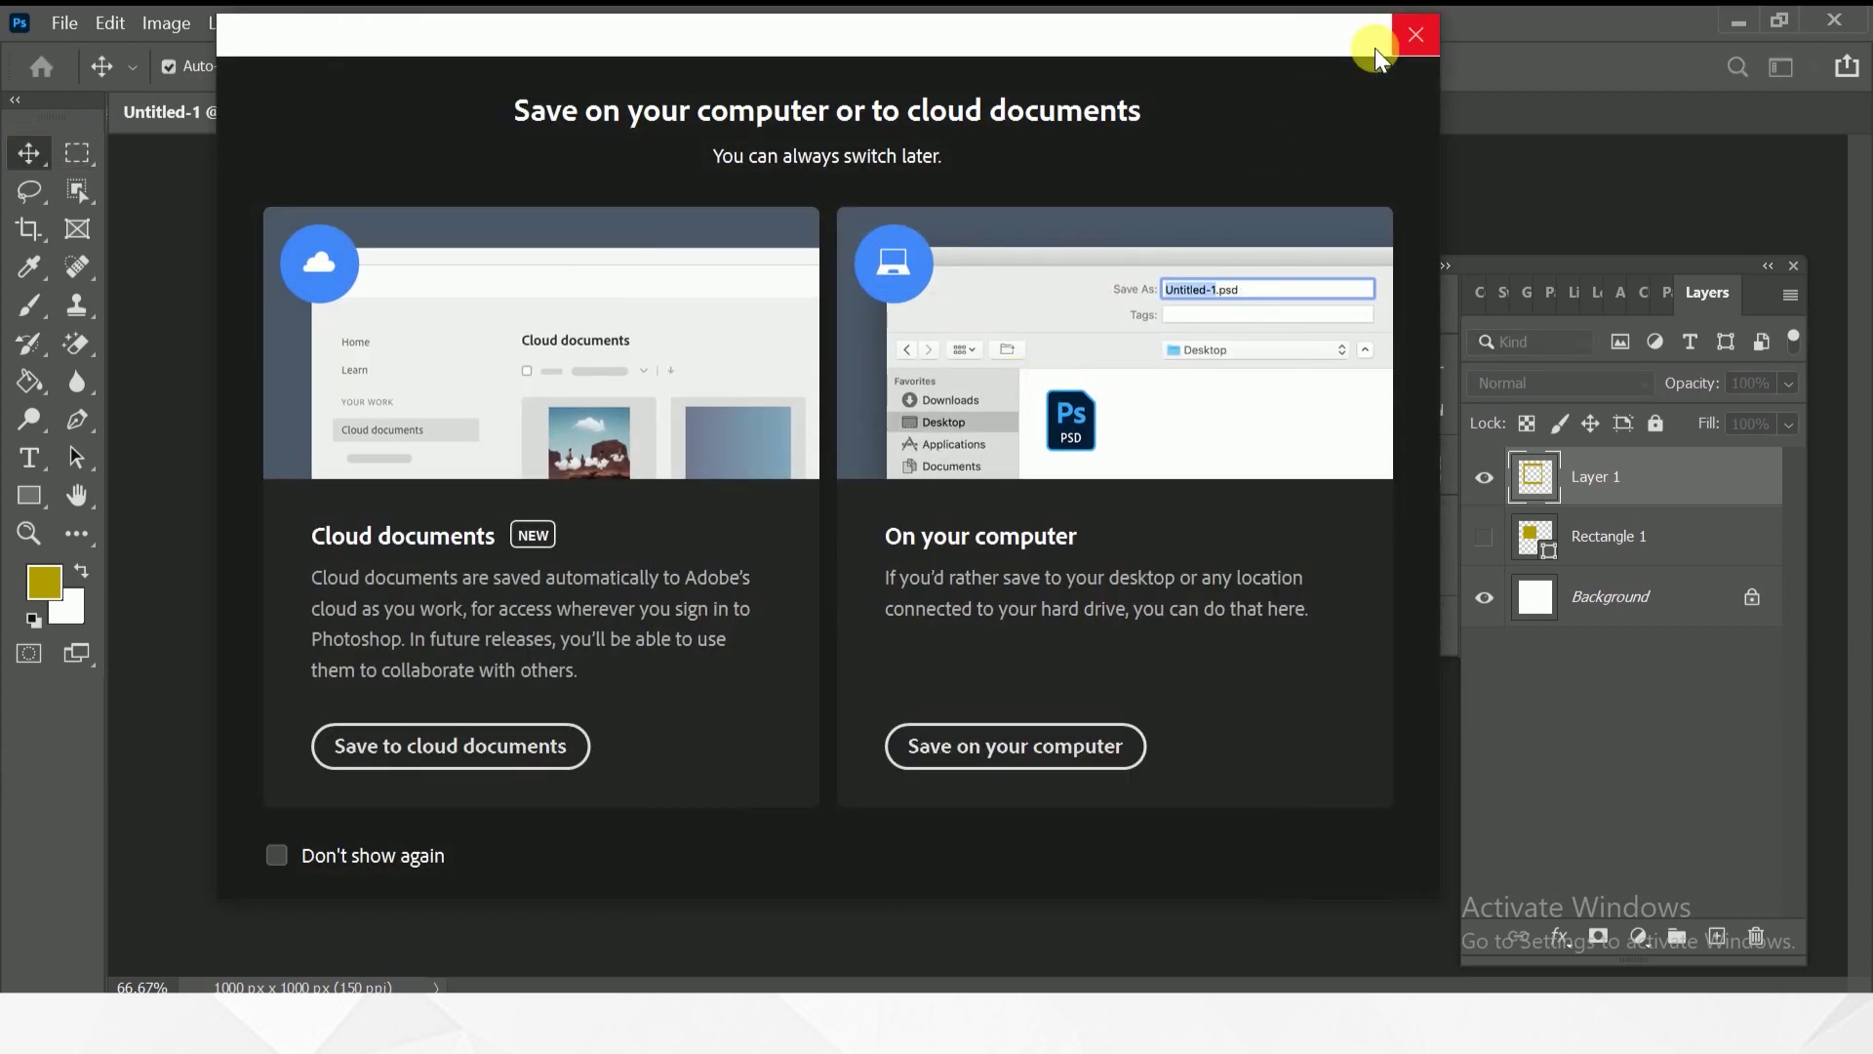
left_click(1417, 37)
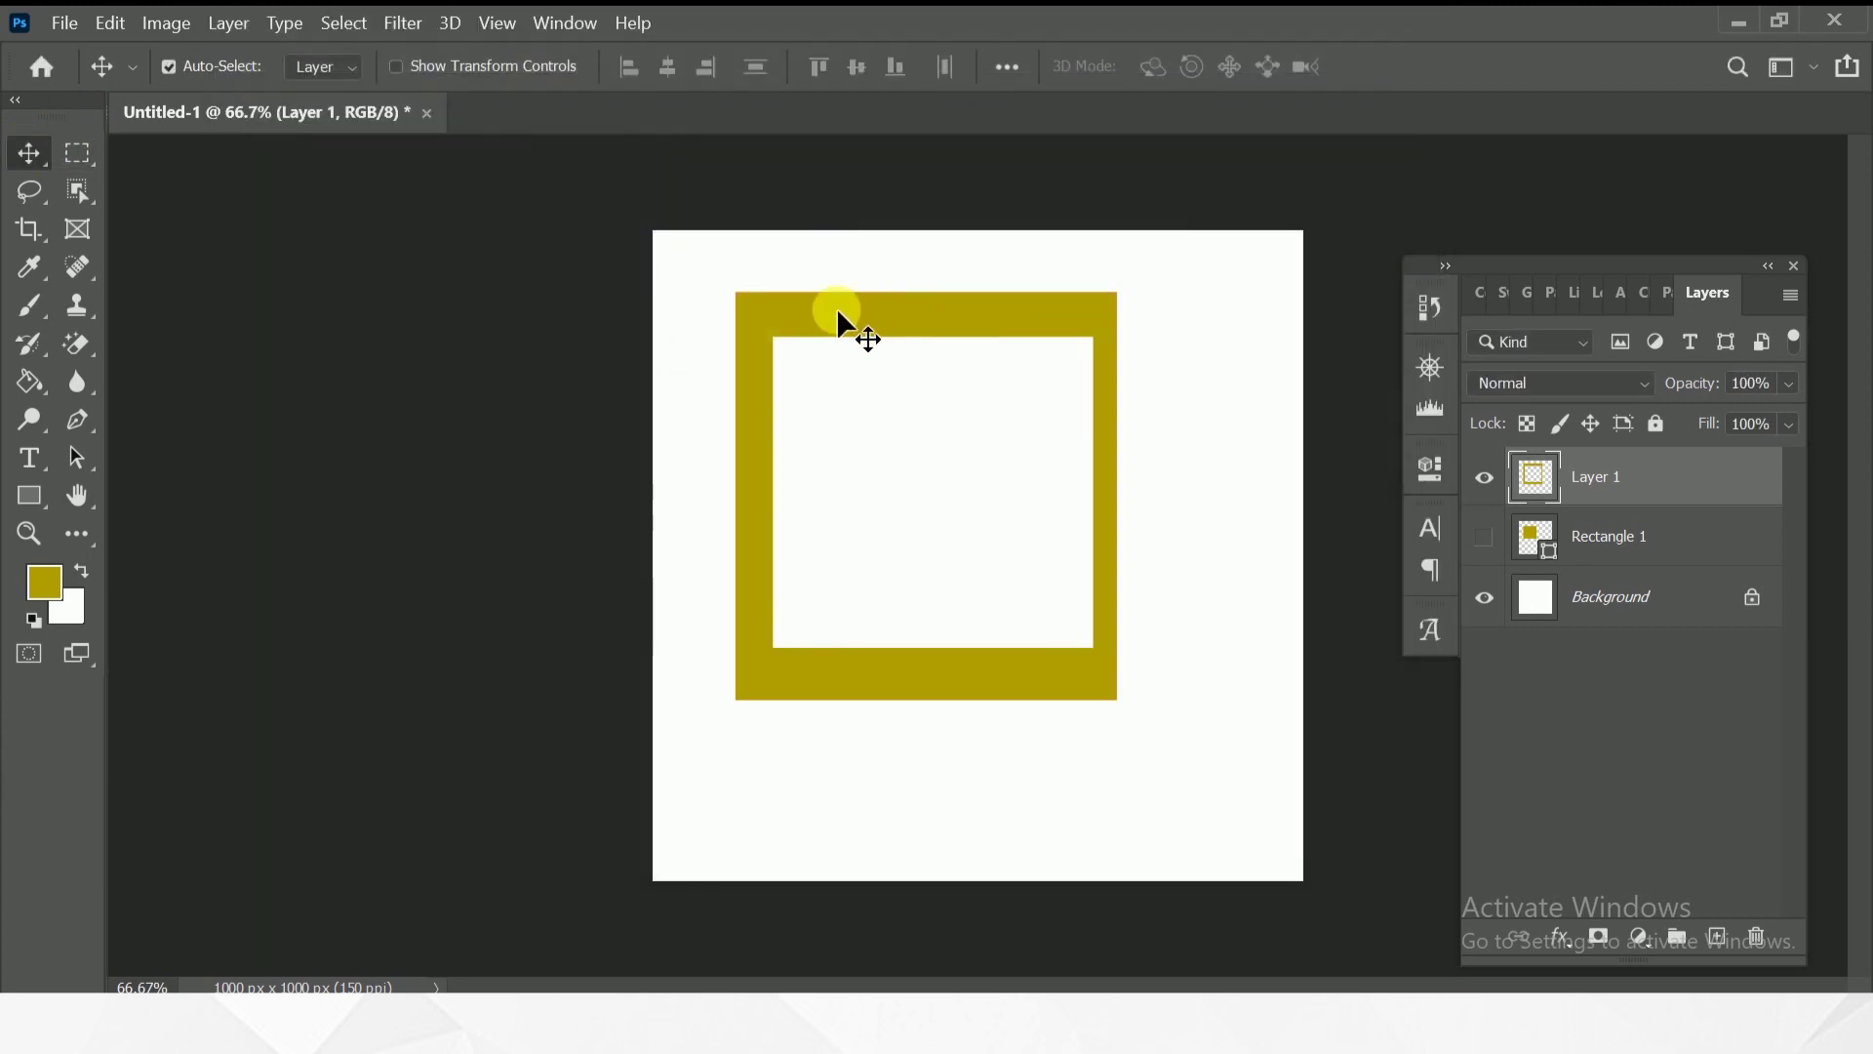
left_click_drag(837, 310, 917, 386)
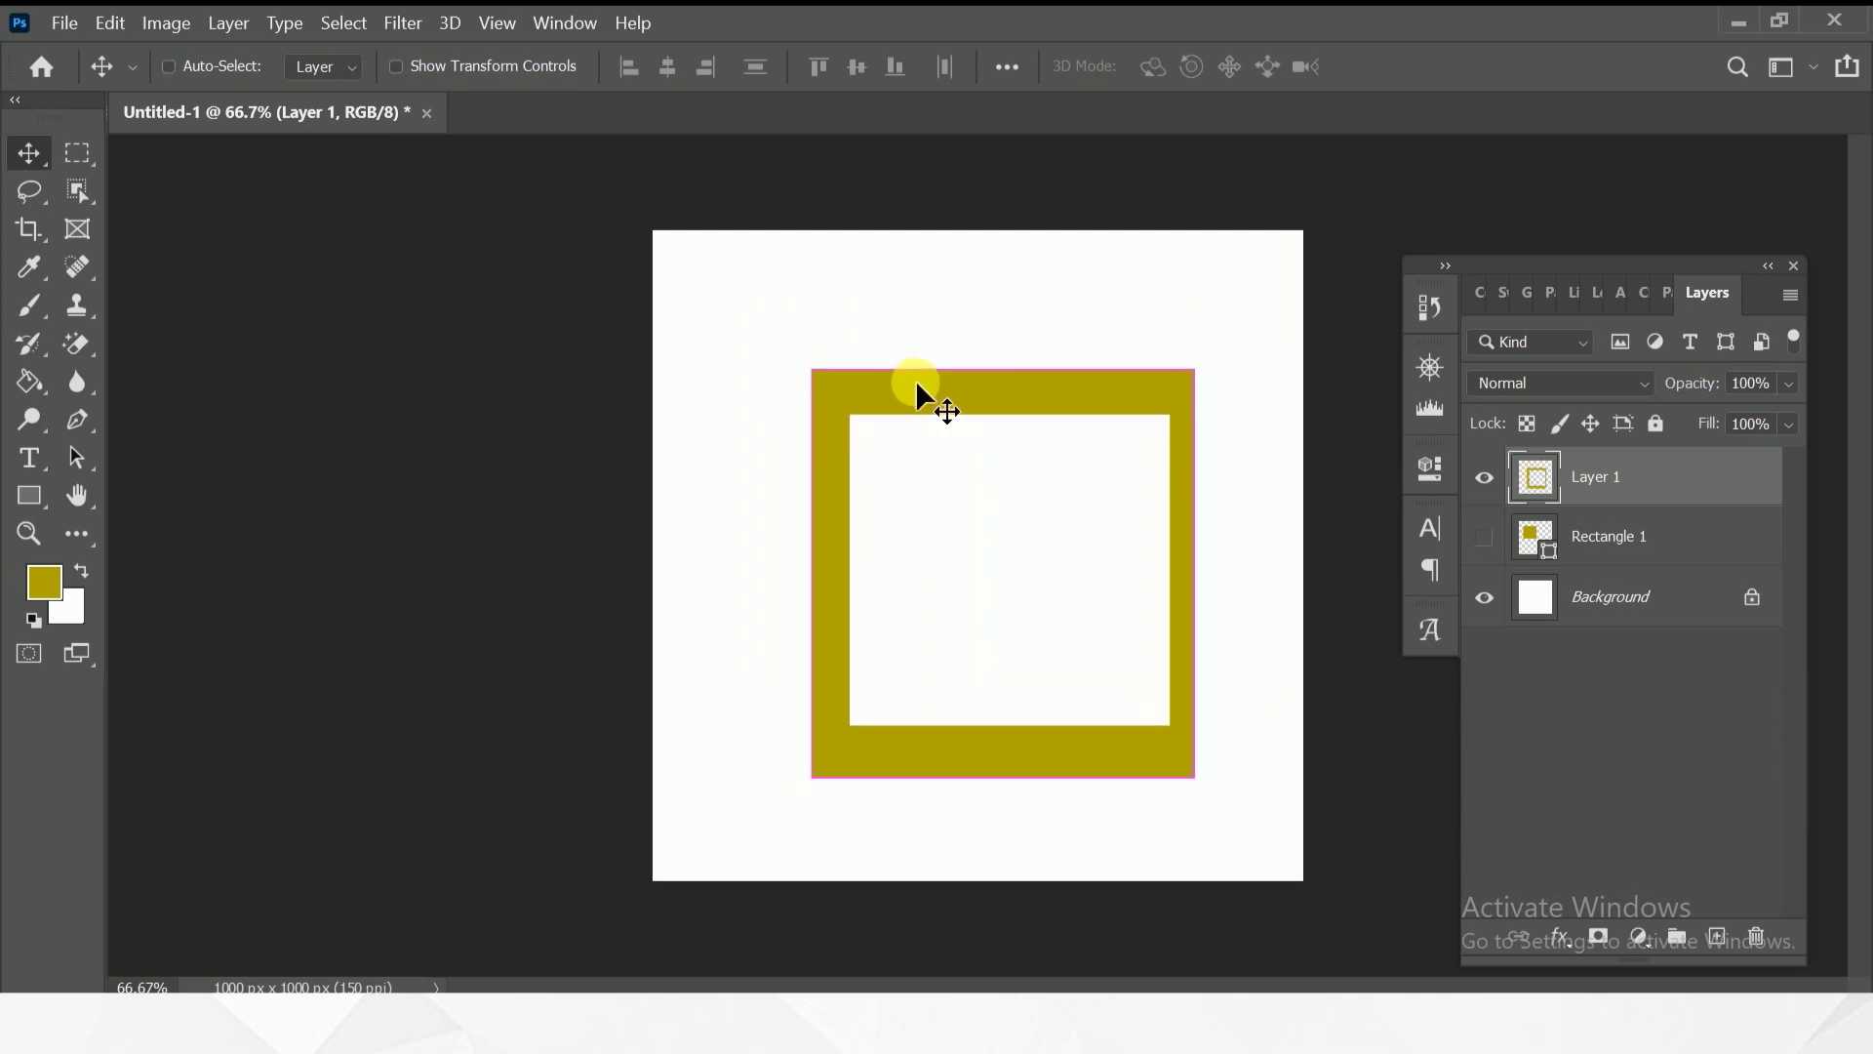
key("ctrl+z")
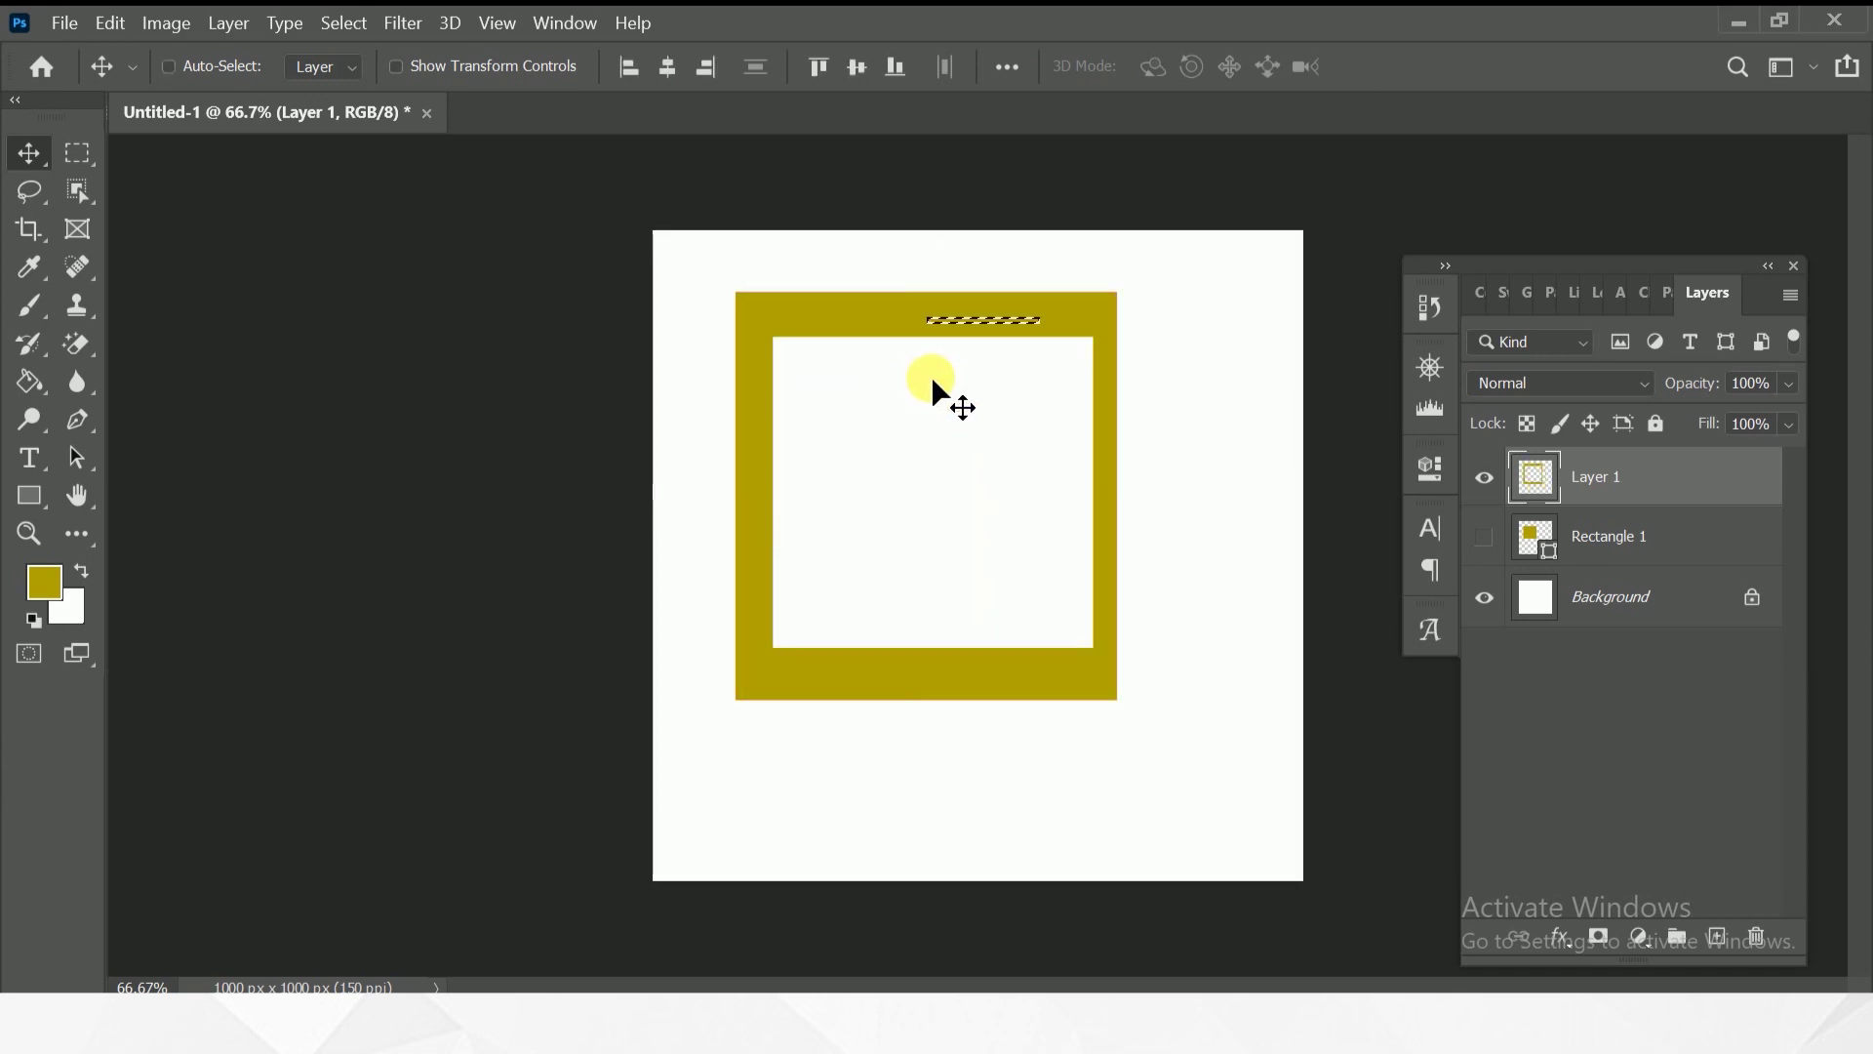
key("ctrl+z")
left_click(78, 152)
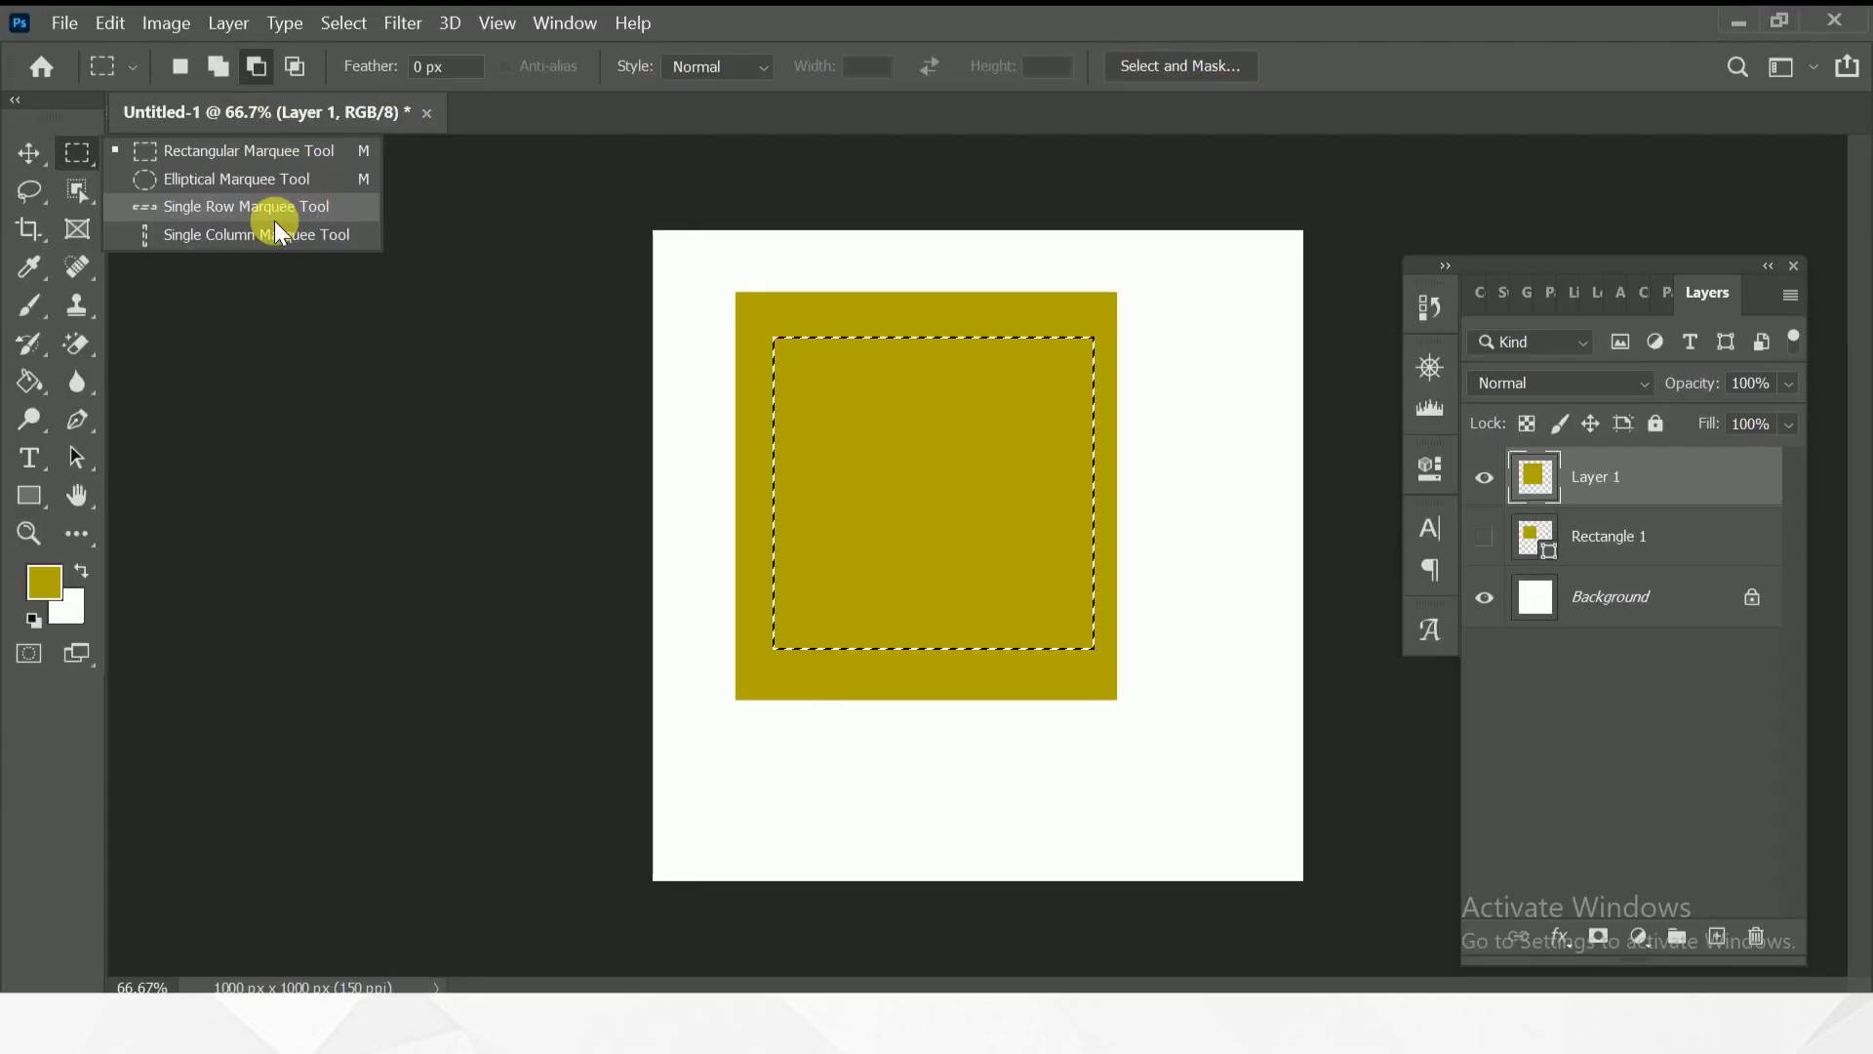
Choose the freehand Lasso, deselect, and undo back to an empty Layer 1.
left_click(27, 155)
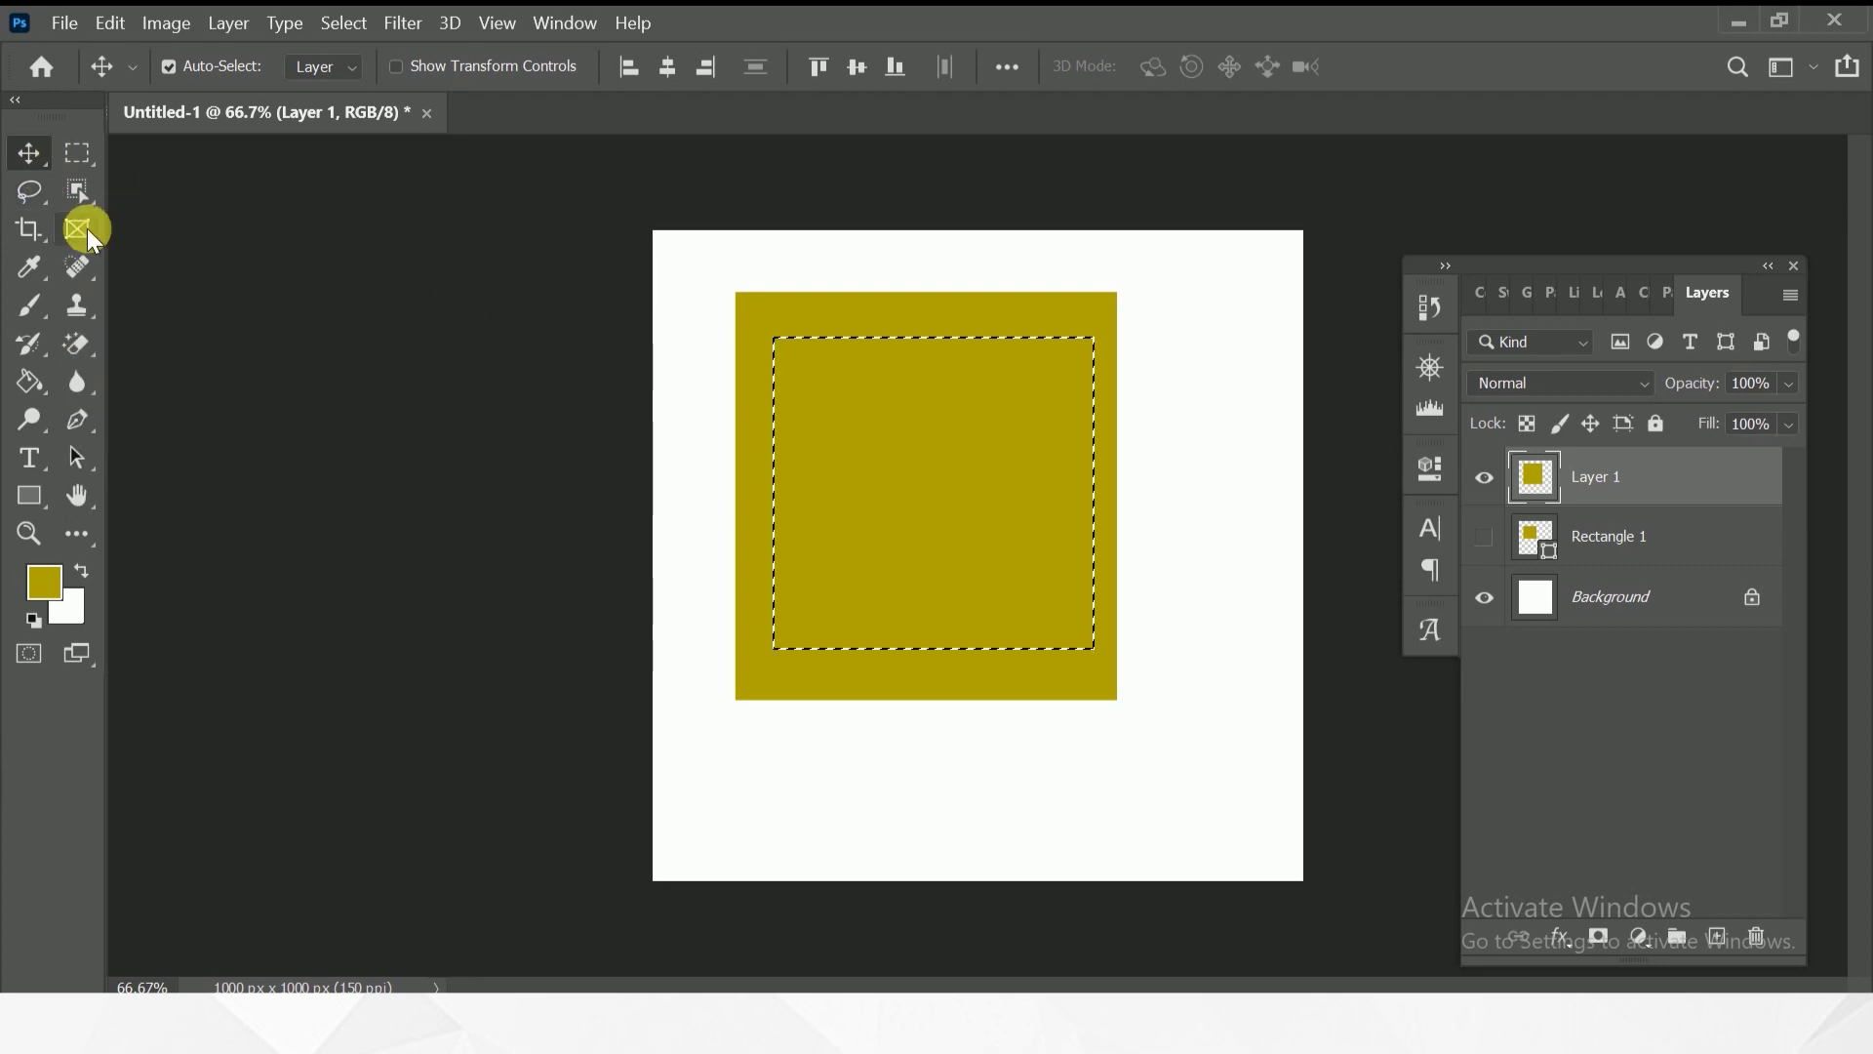
left_click(31, 193)
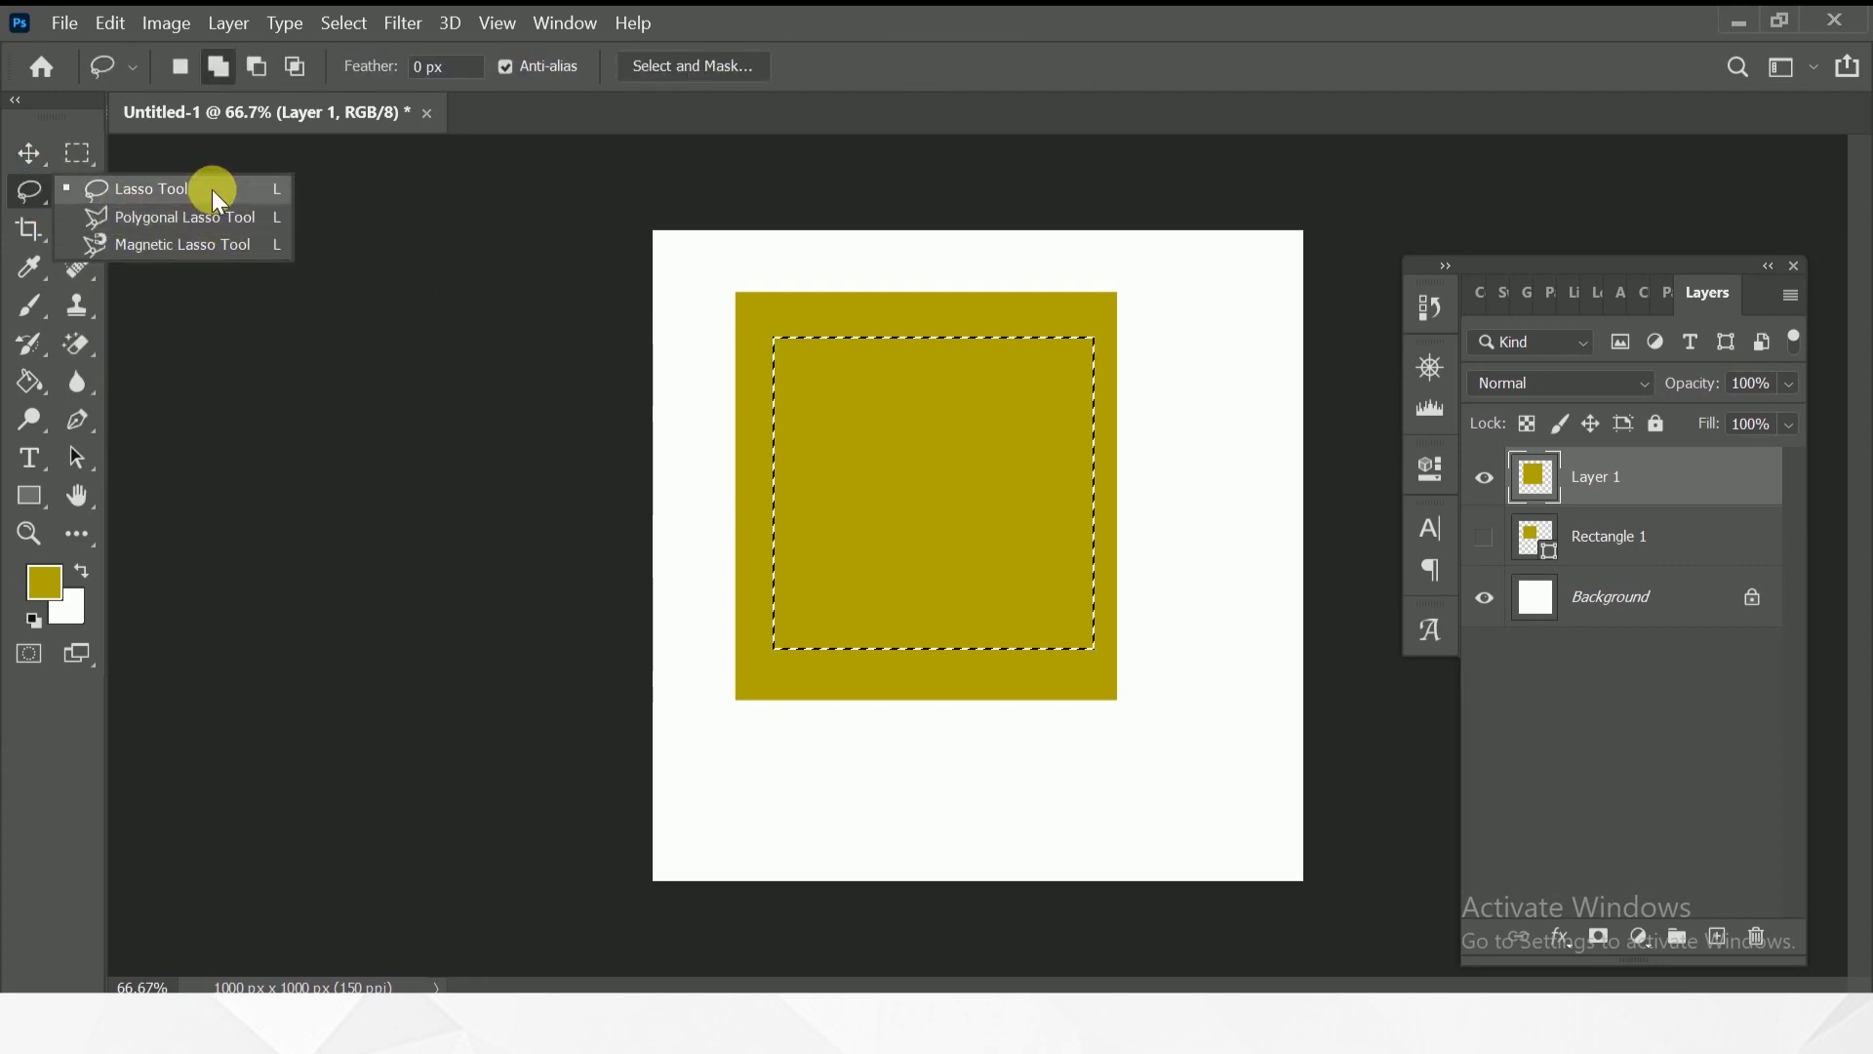
left_click(213, 190)
key("ctrl+d")
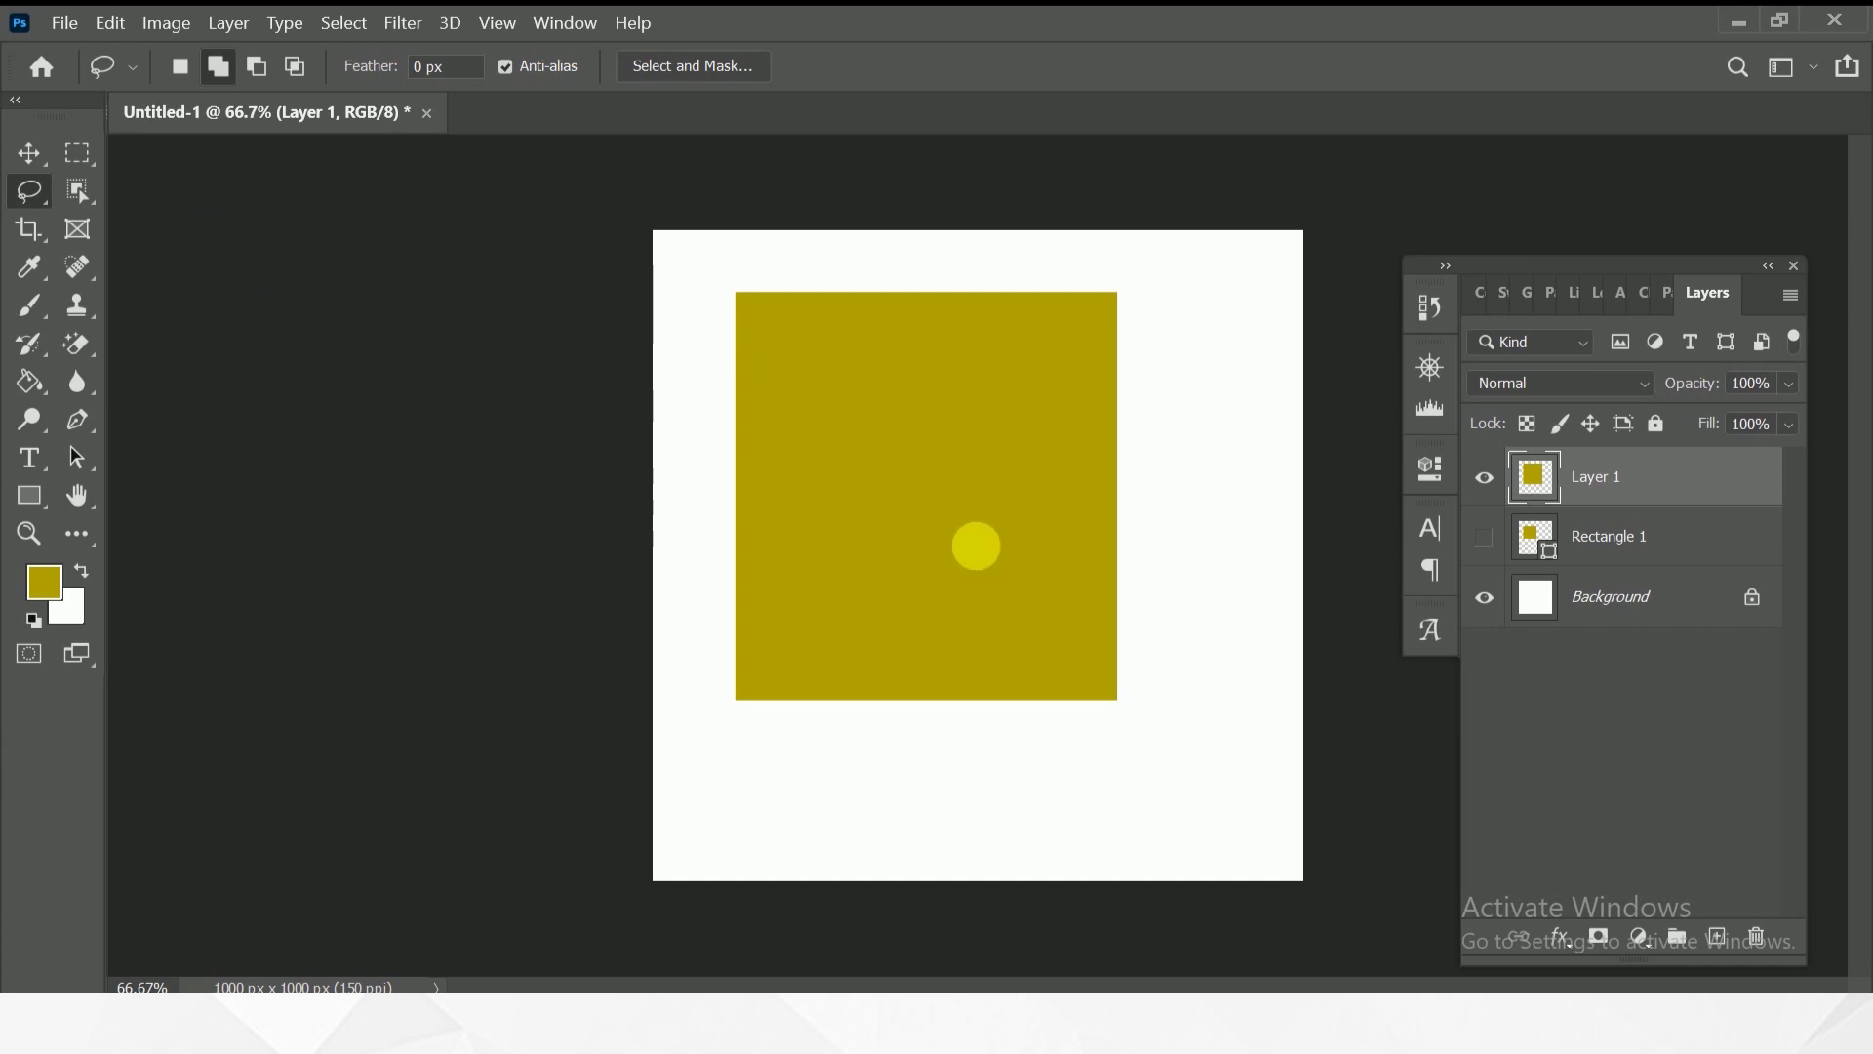
key("ctrl+z")
key("ctrl+z")
key("ctrl+z")
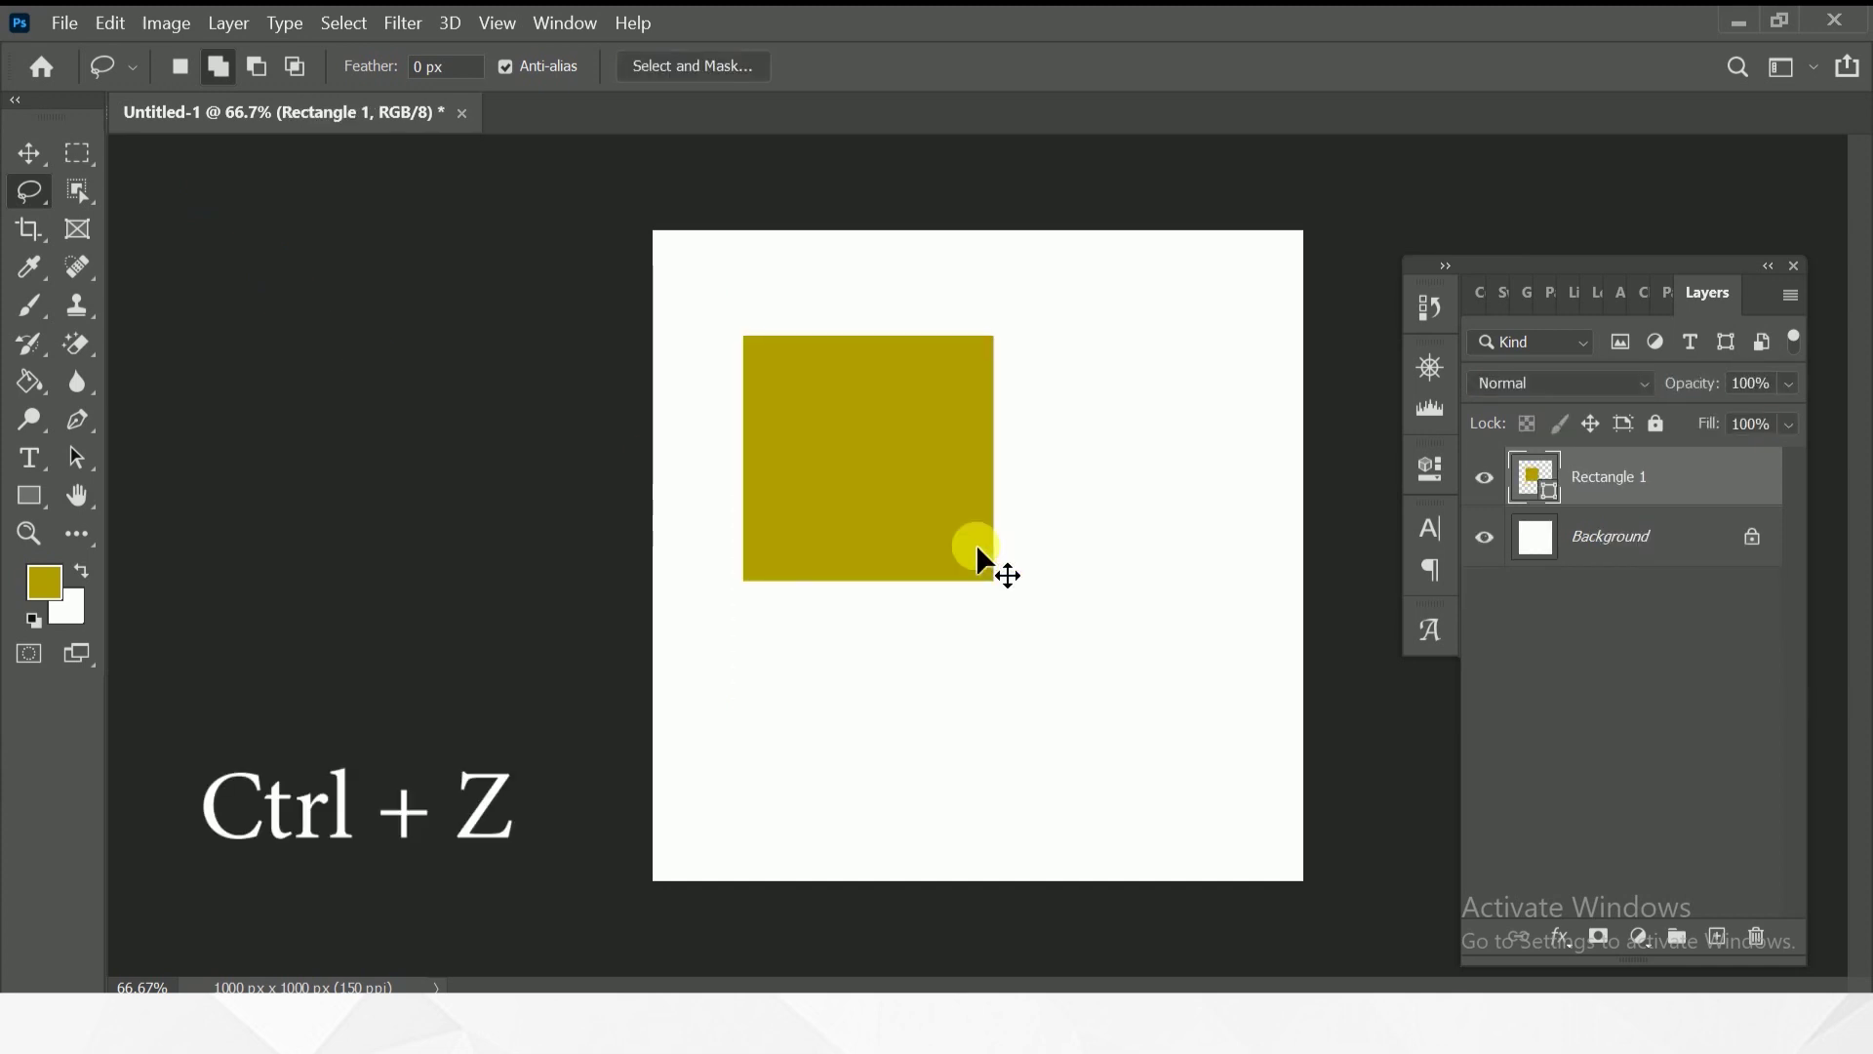
key("ctrl+z")
key("ctrl+z")
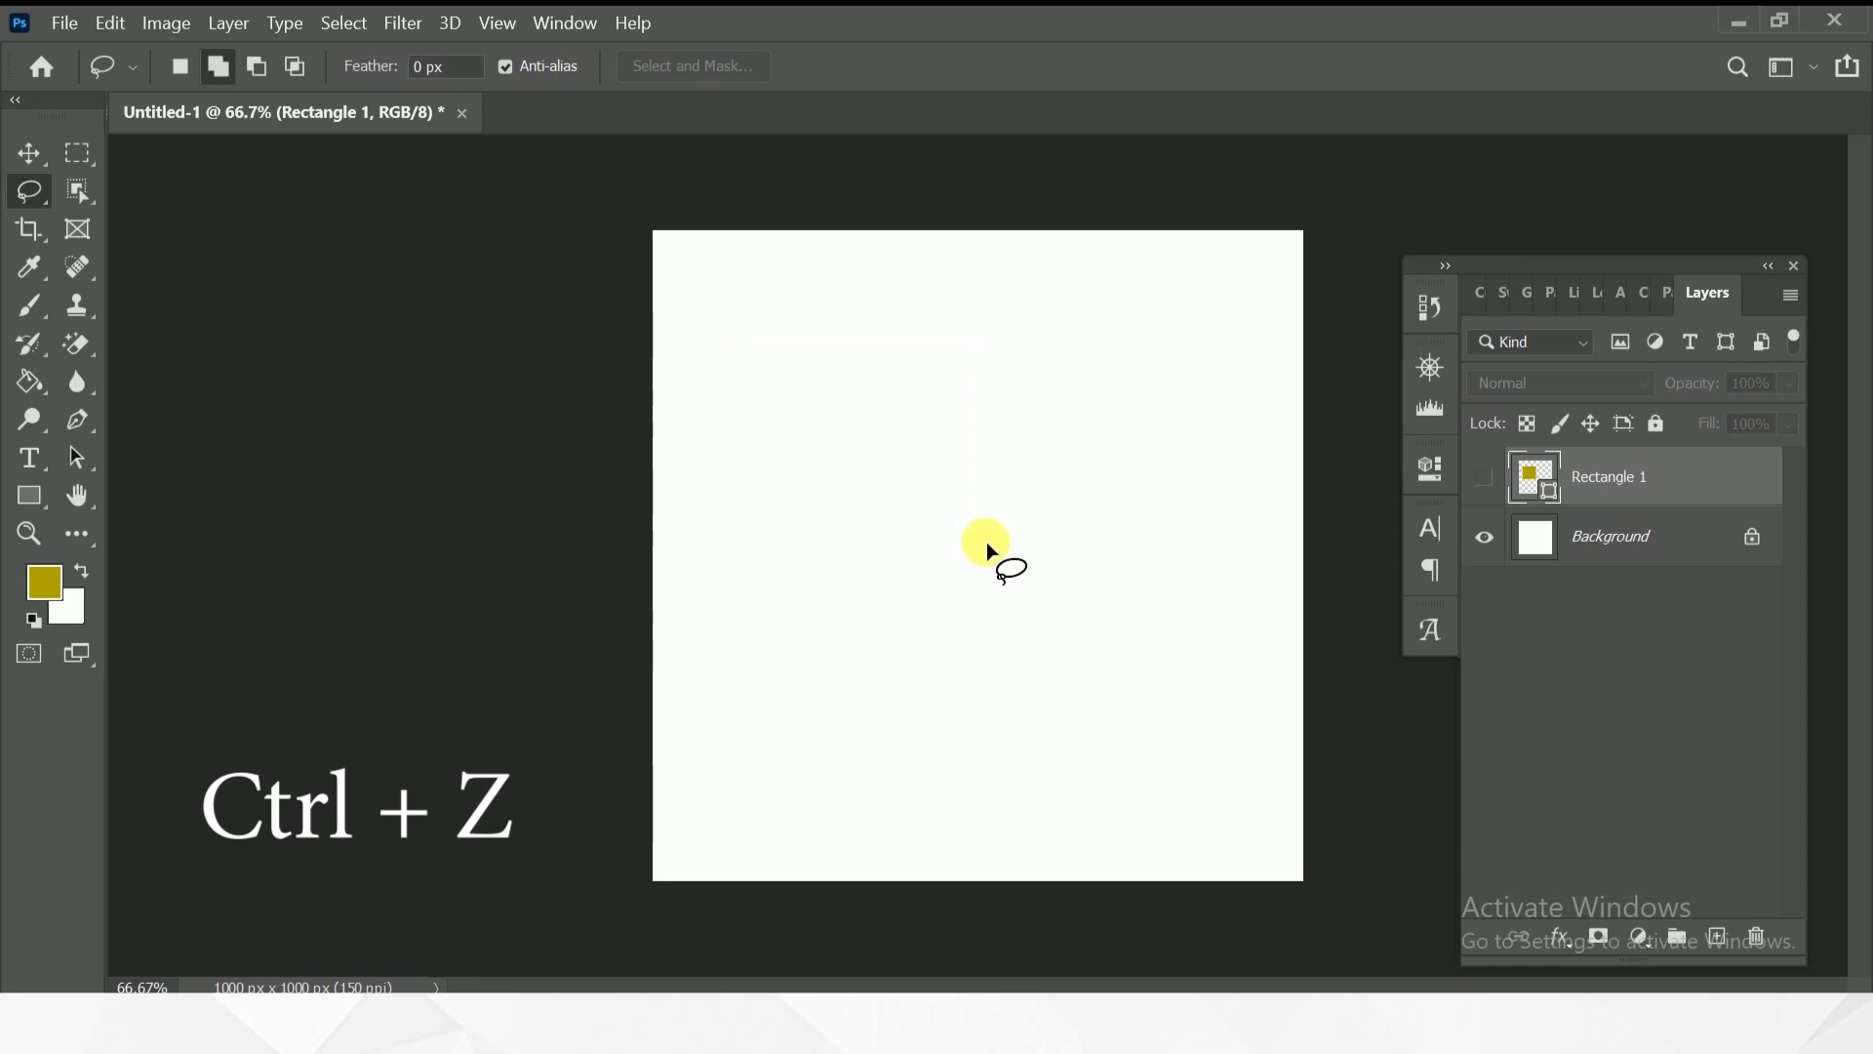
key("ctrl+z")
key("ctrl+z")
key("ctrl+z")
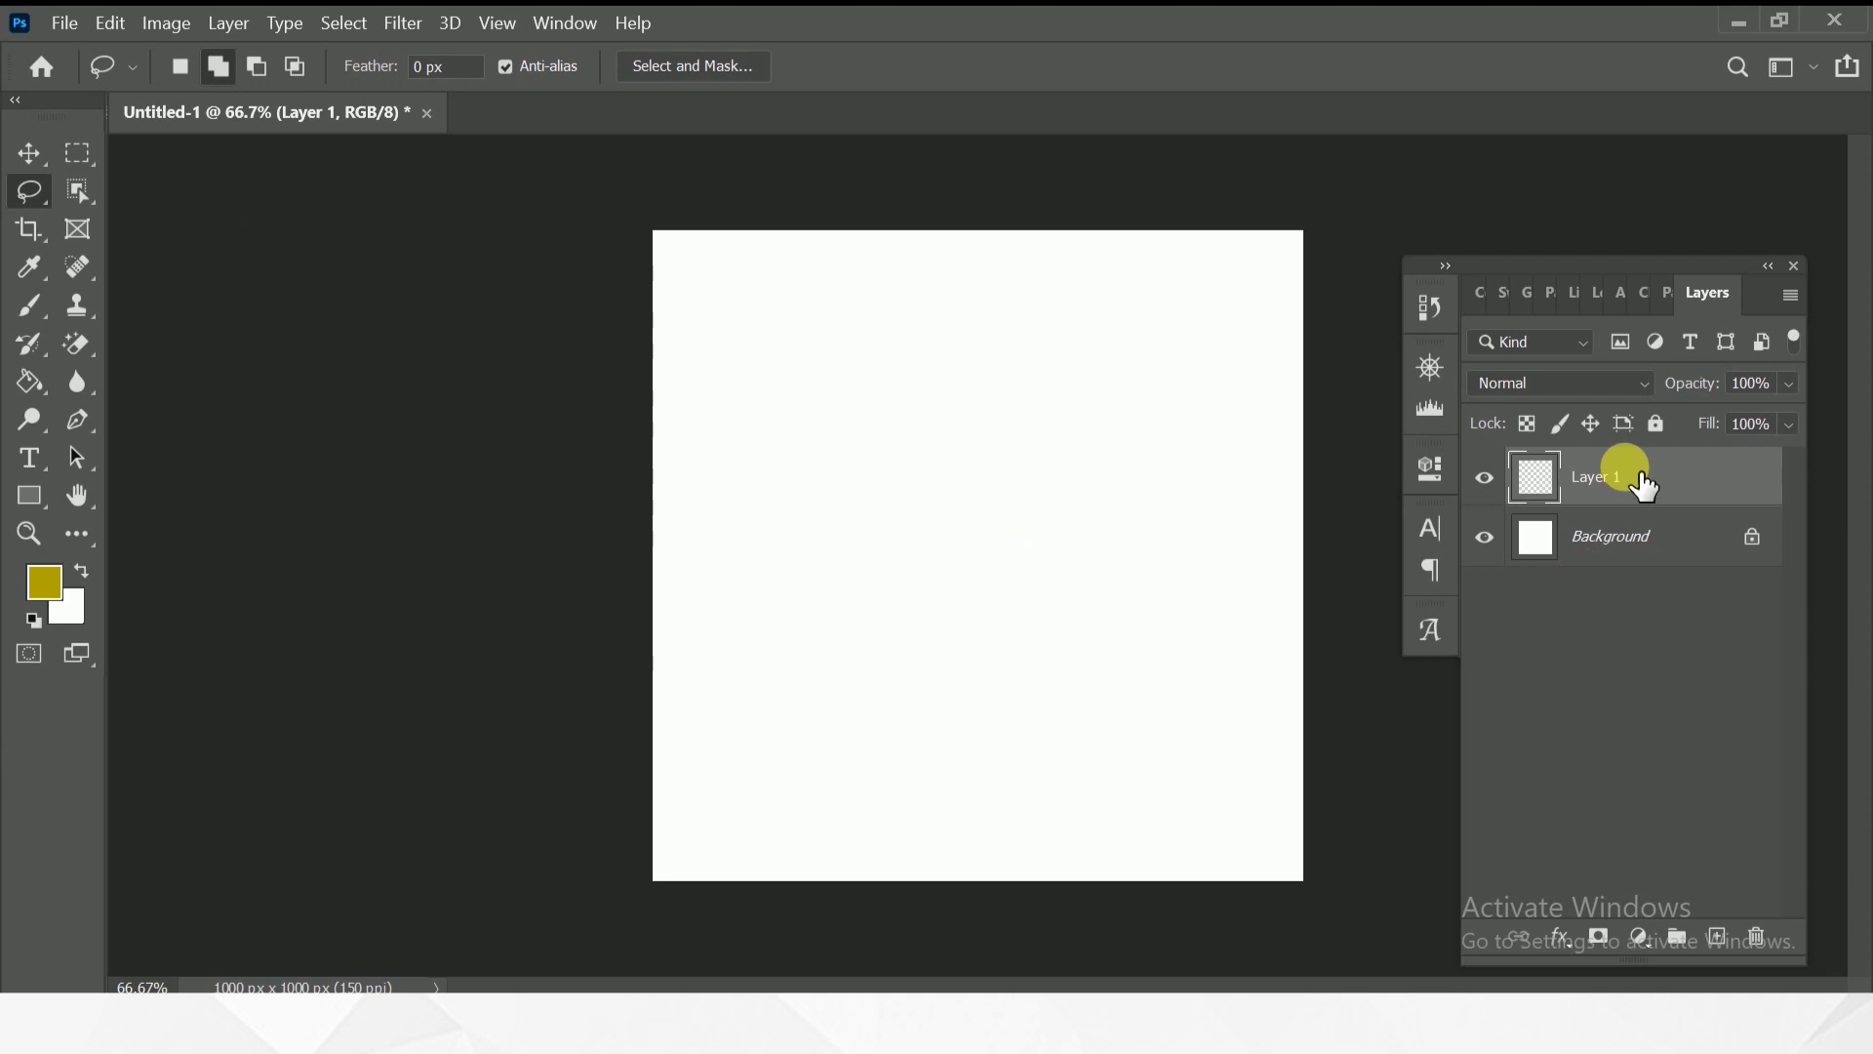
right_click(33, 195)
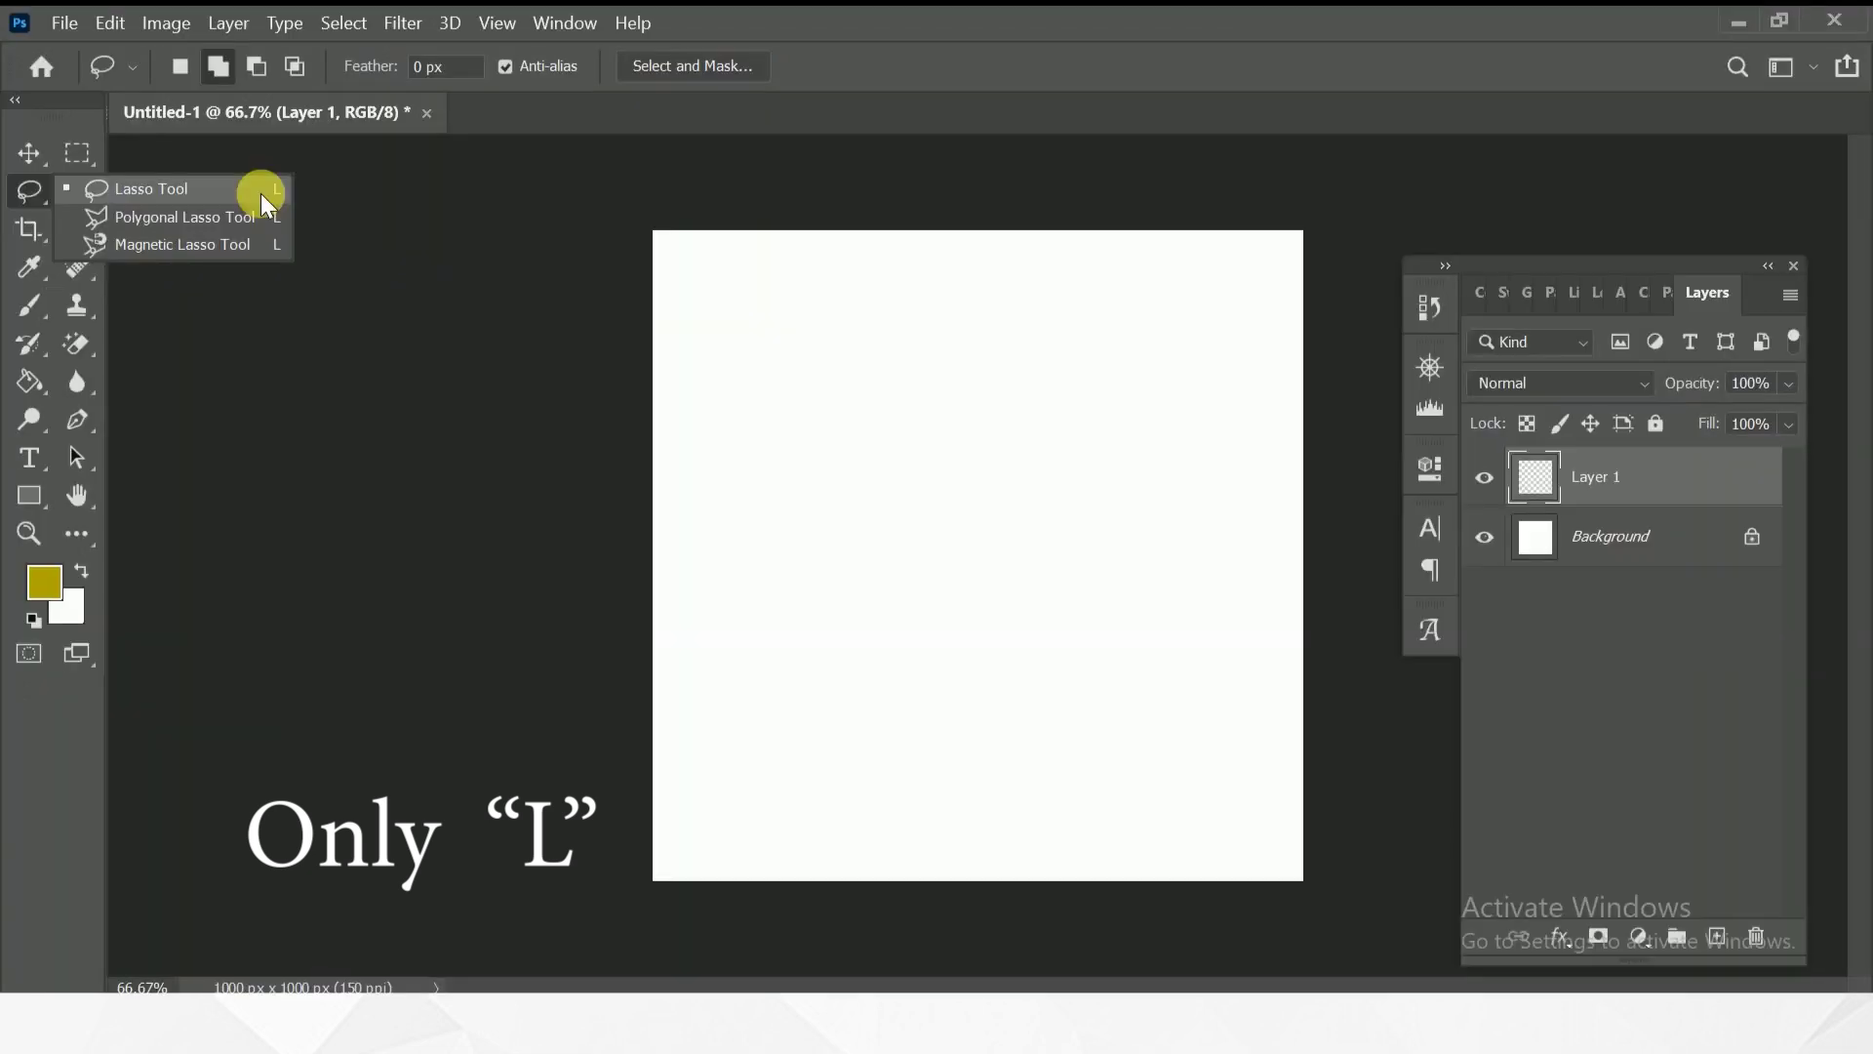
left_click(260, 193)
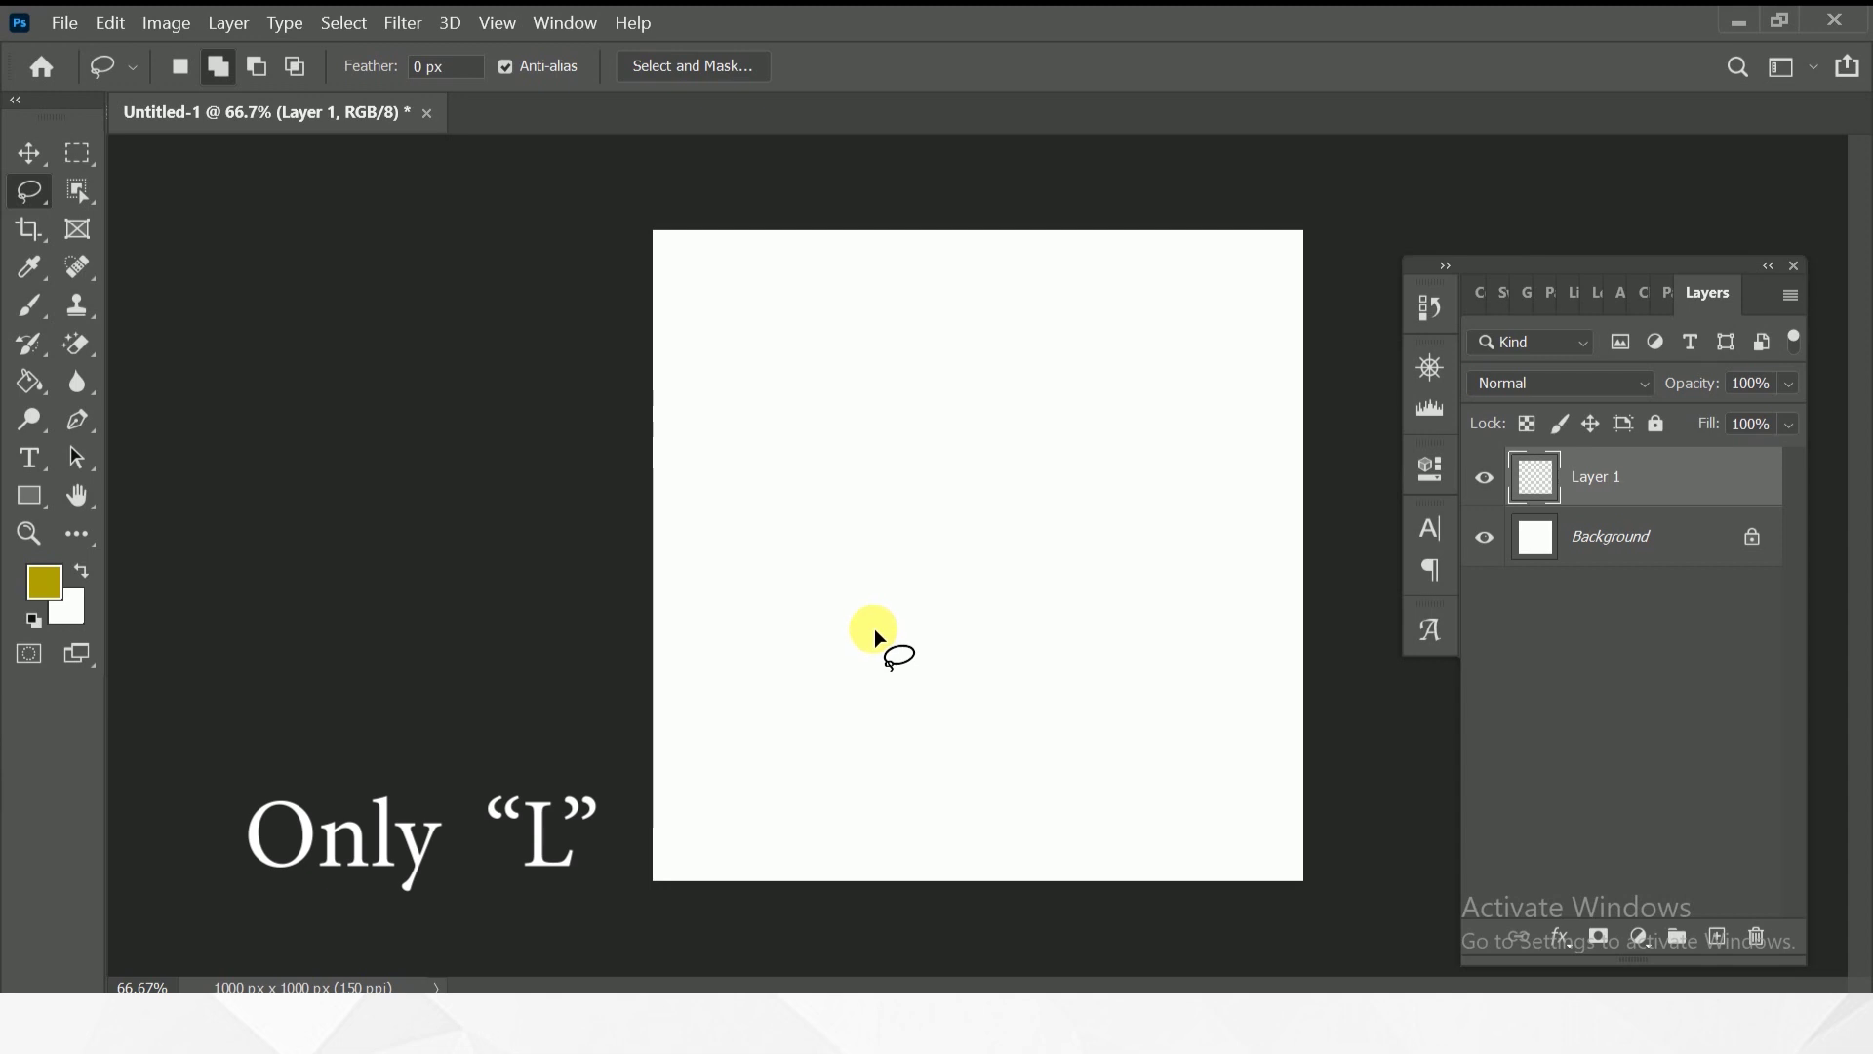
left_click_drag(845, 641, 764, 428)
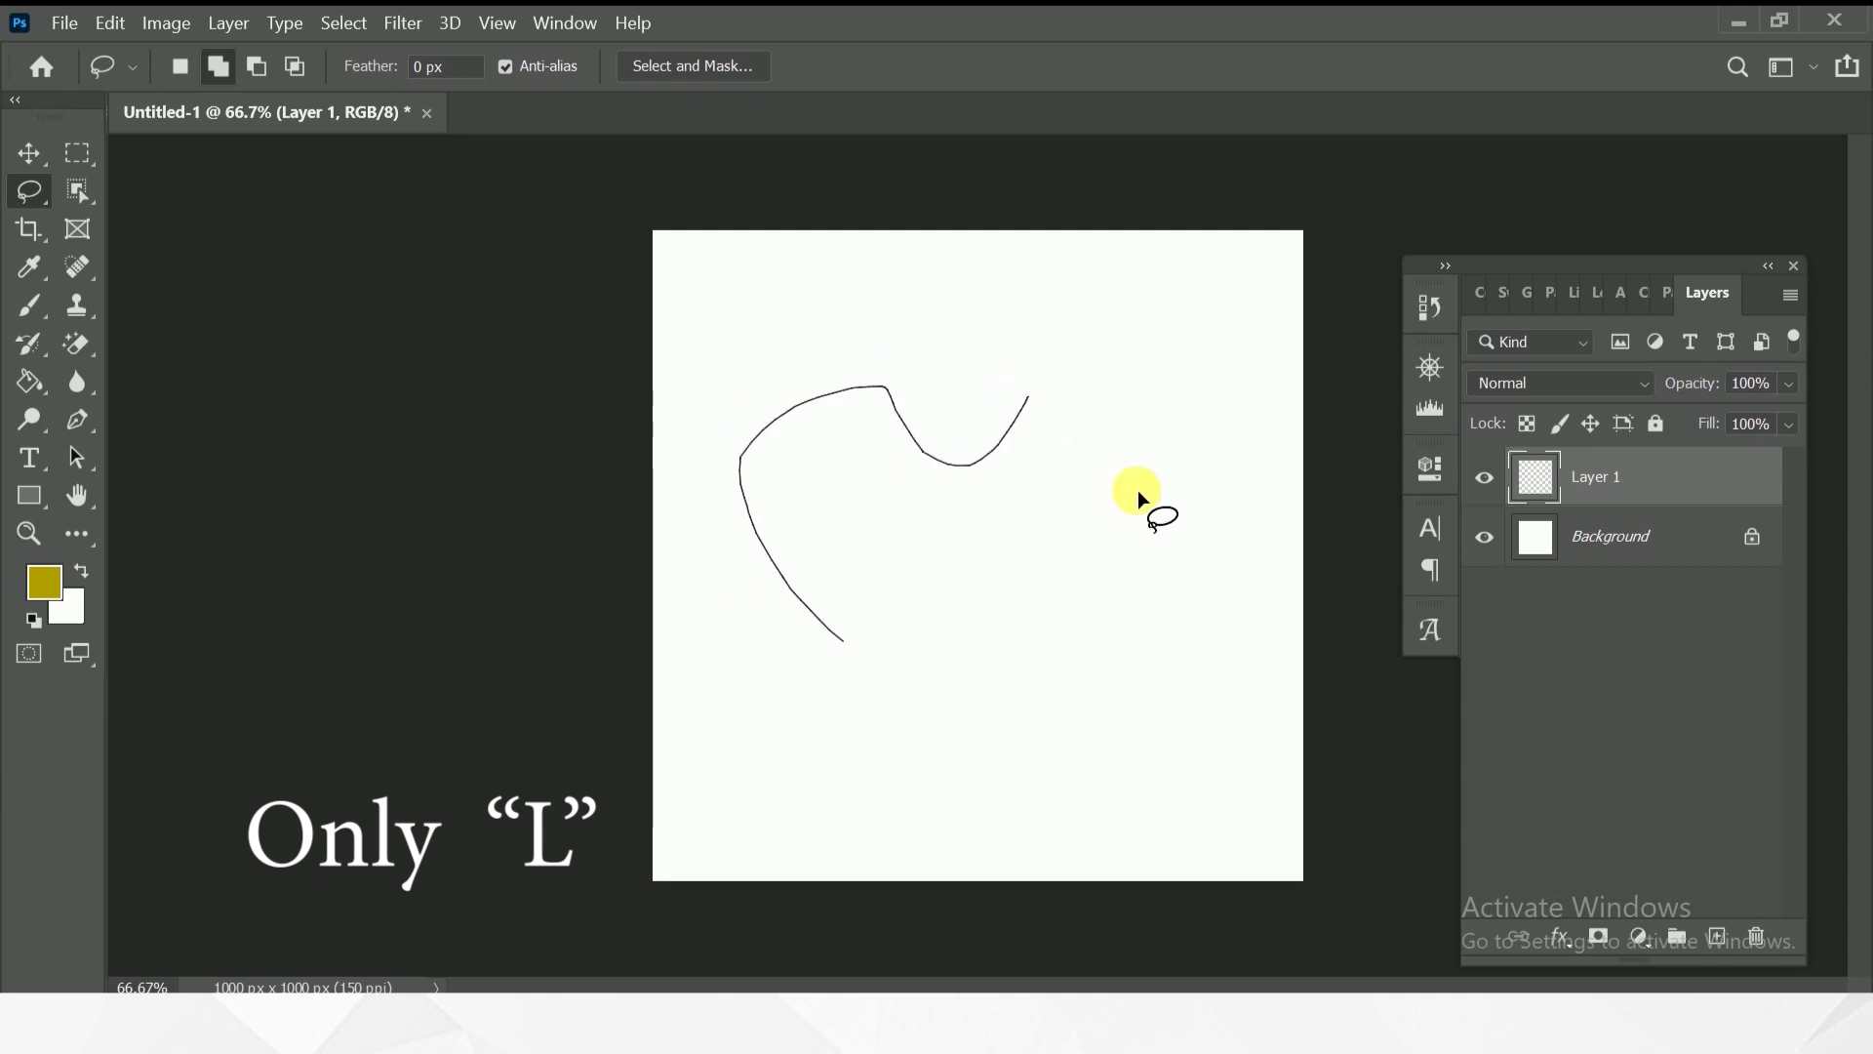
mouse_move(933, 722)
left_mouse_down()
mouse_move(838, 679)
mouse_move(882, 530)
left_mouse_up()
left_click(804, 620)
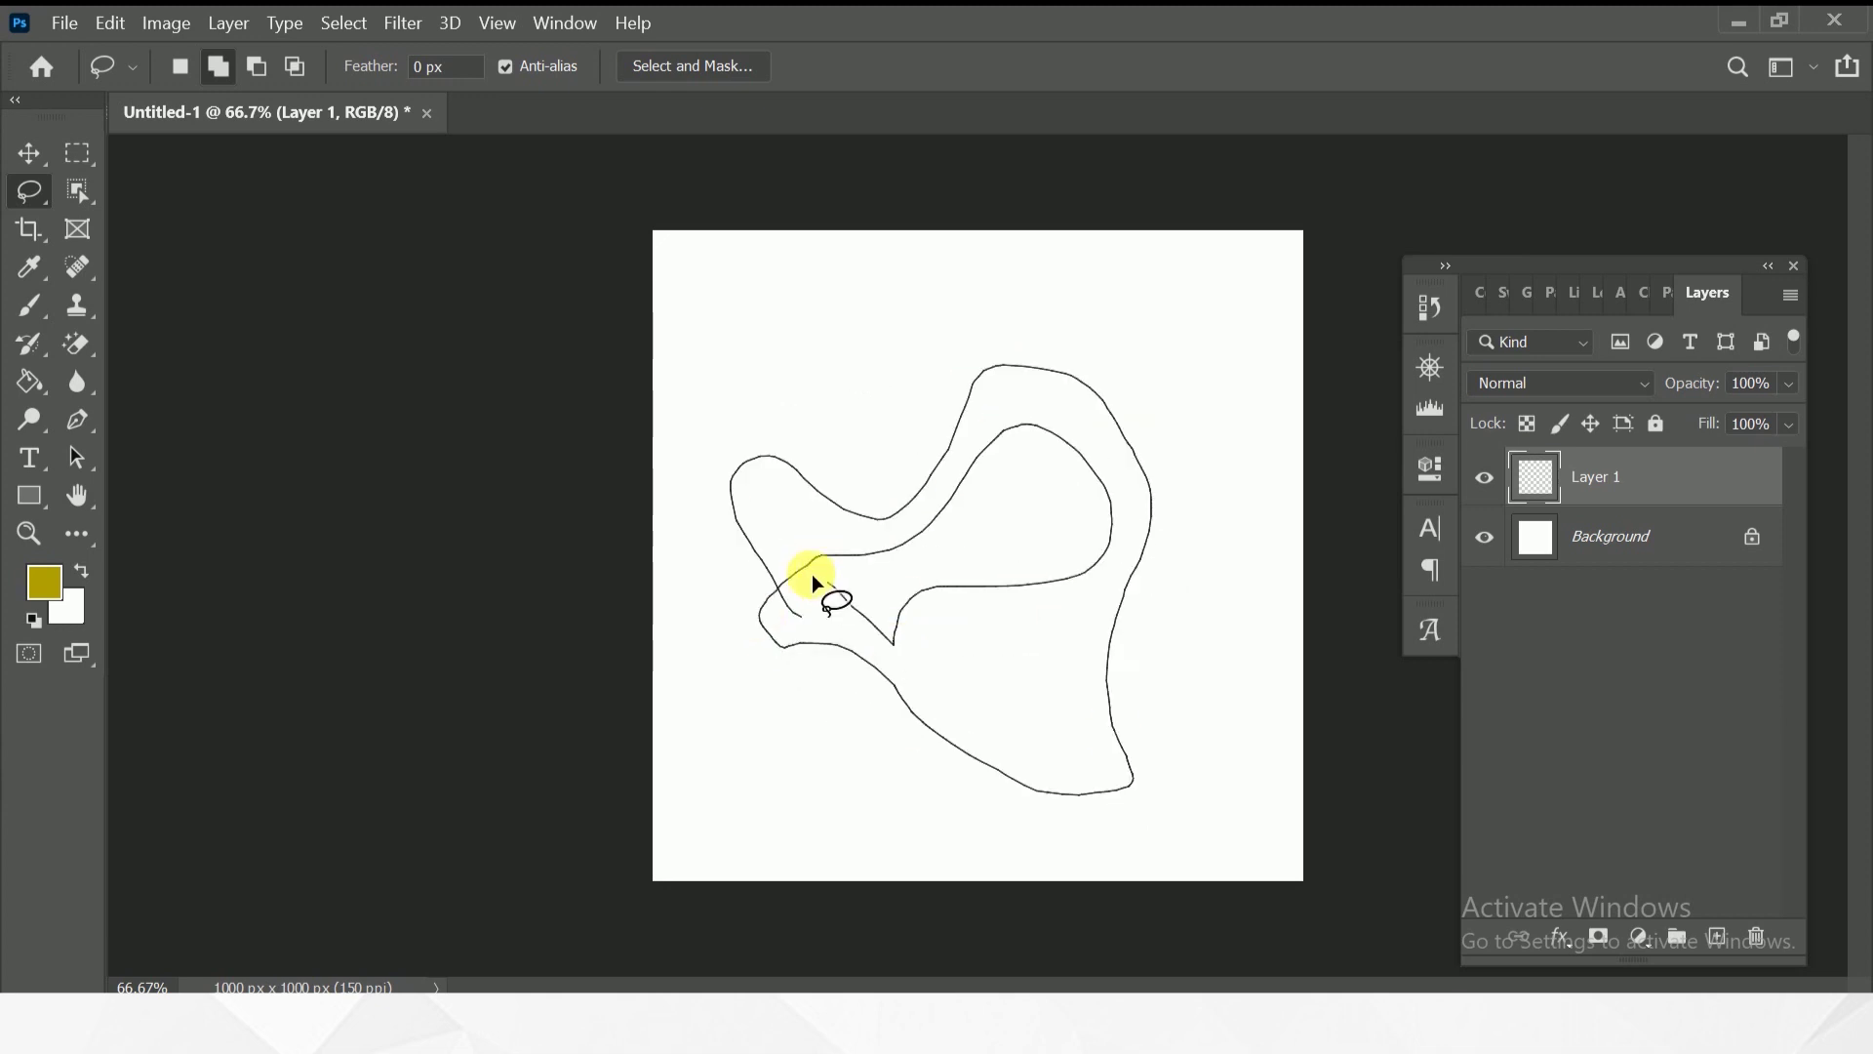
left_click_drag(811, 574, 794, 612)
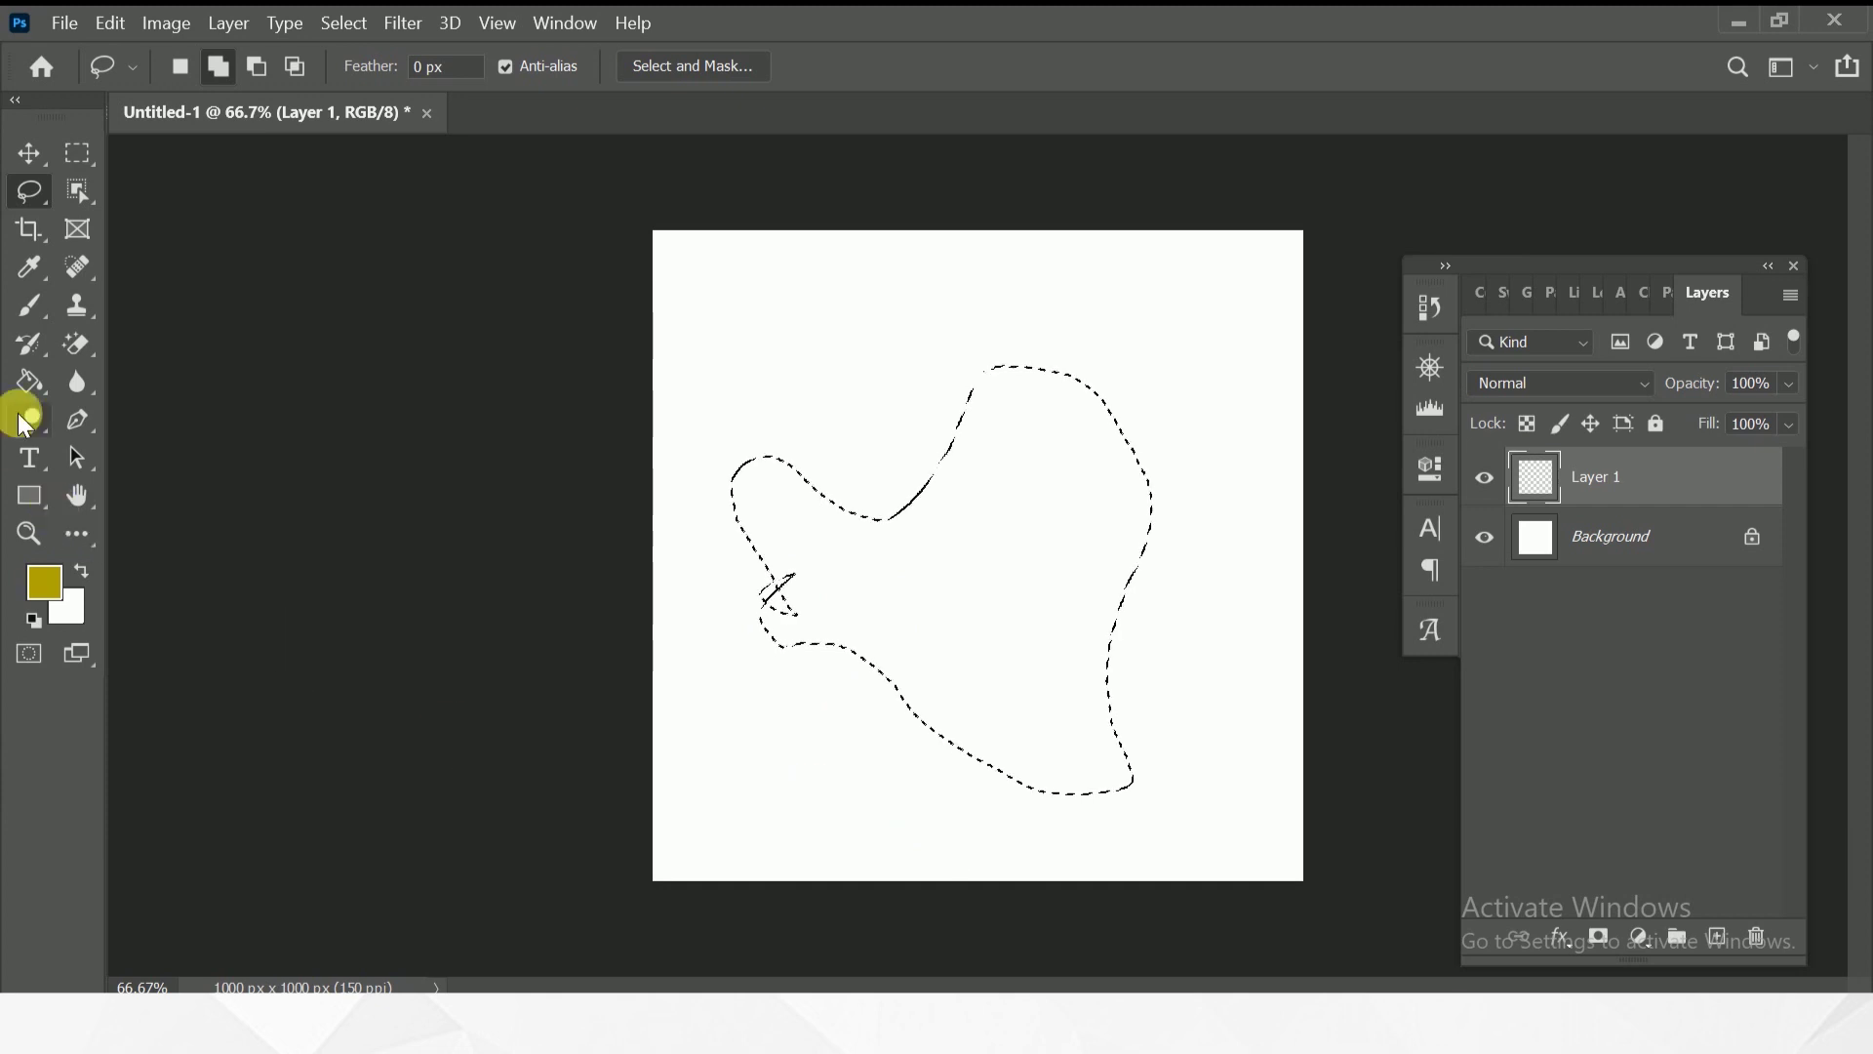
left_click(30, 381)
left_click(978, 530)
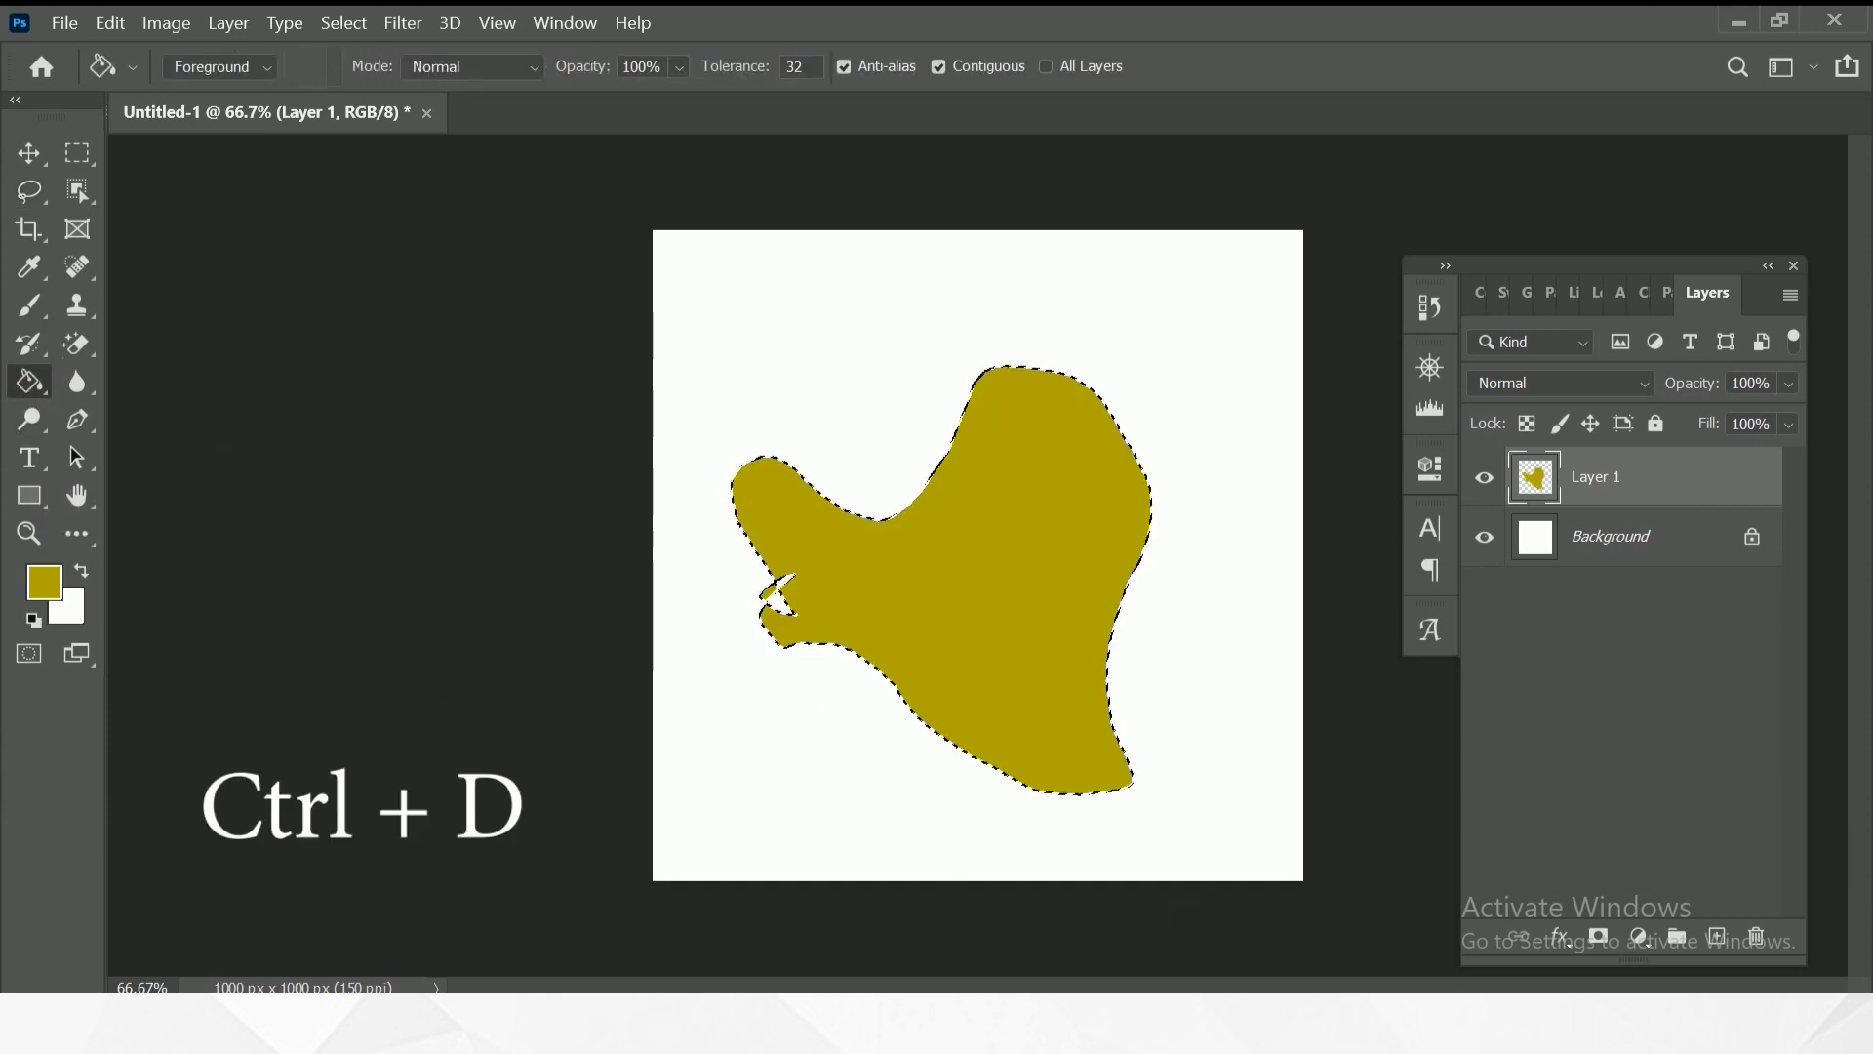
key("ctrl+d")
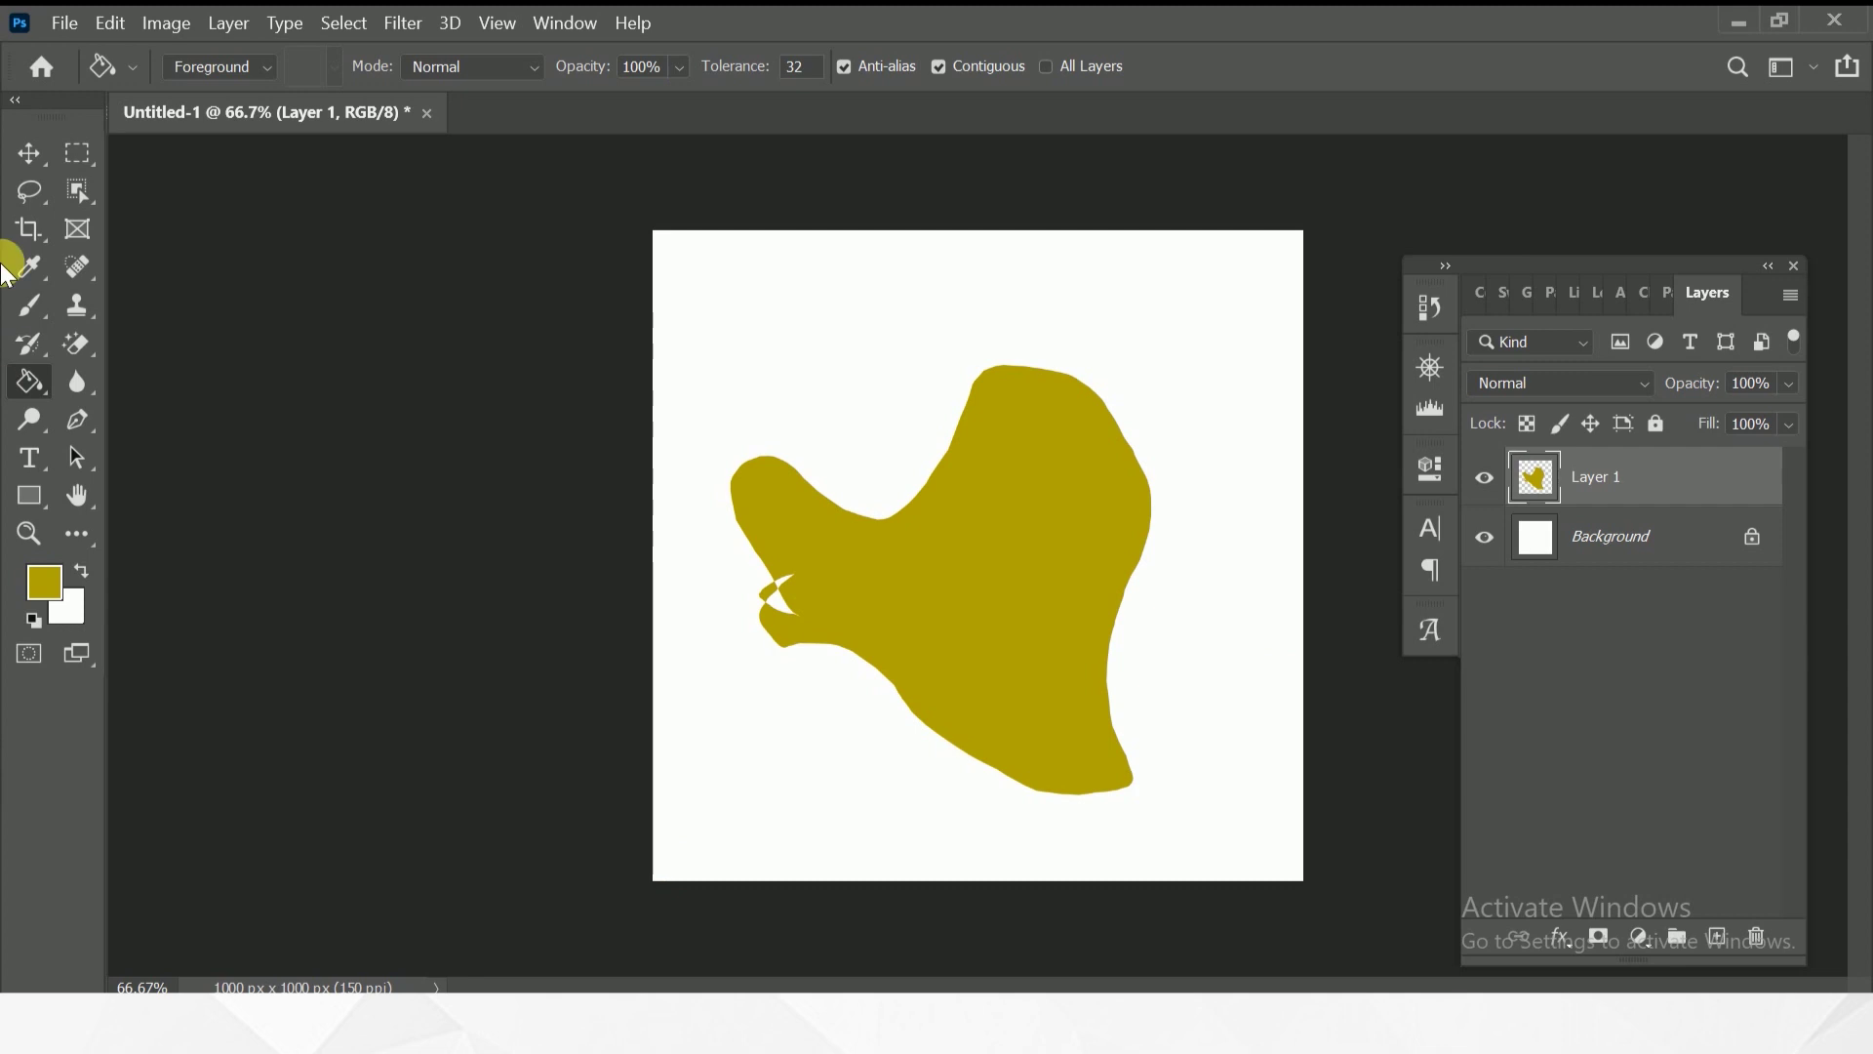
left_click(27, 154)
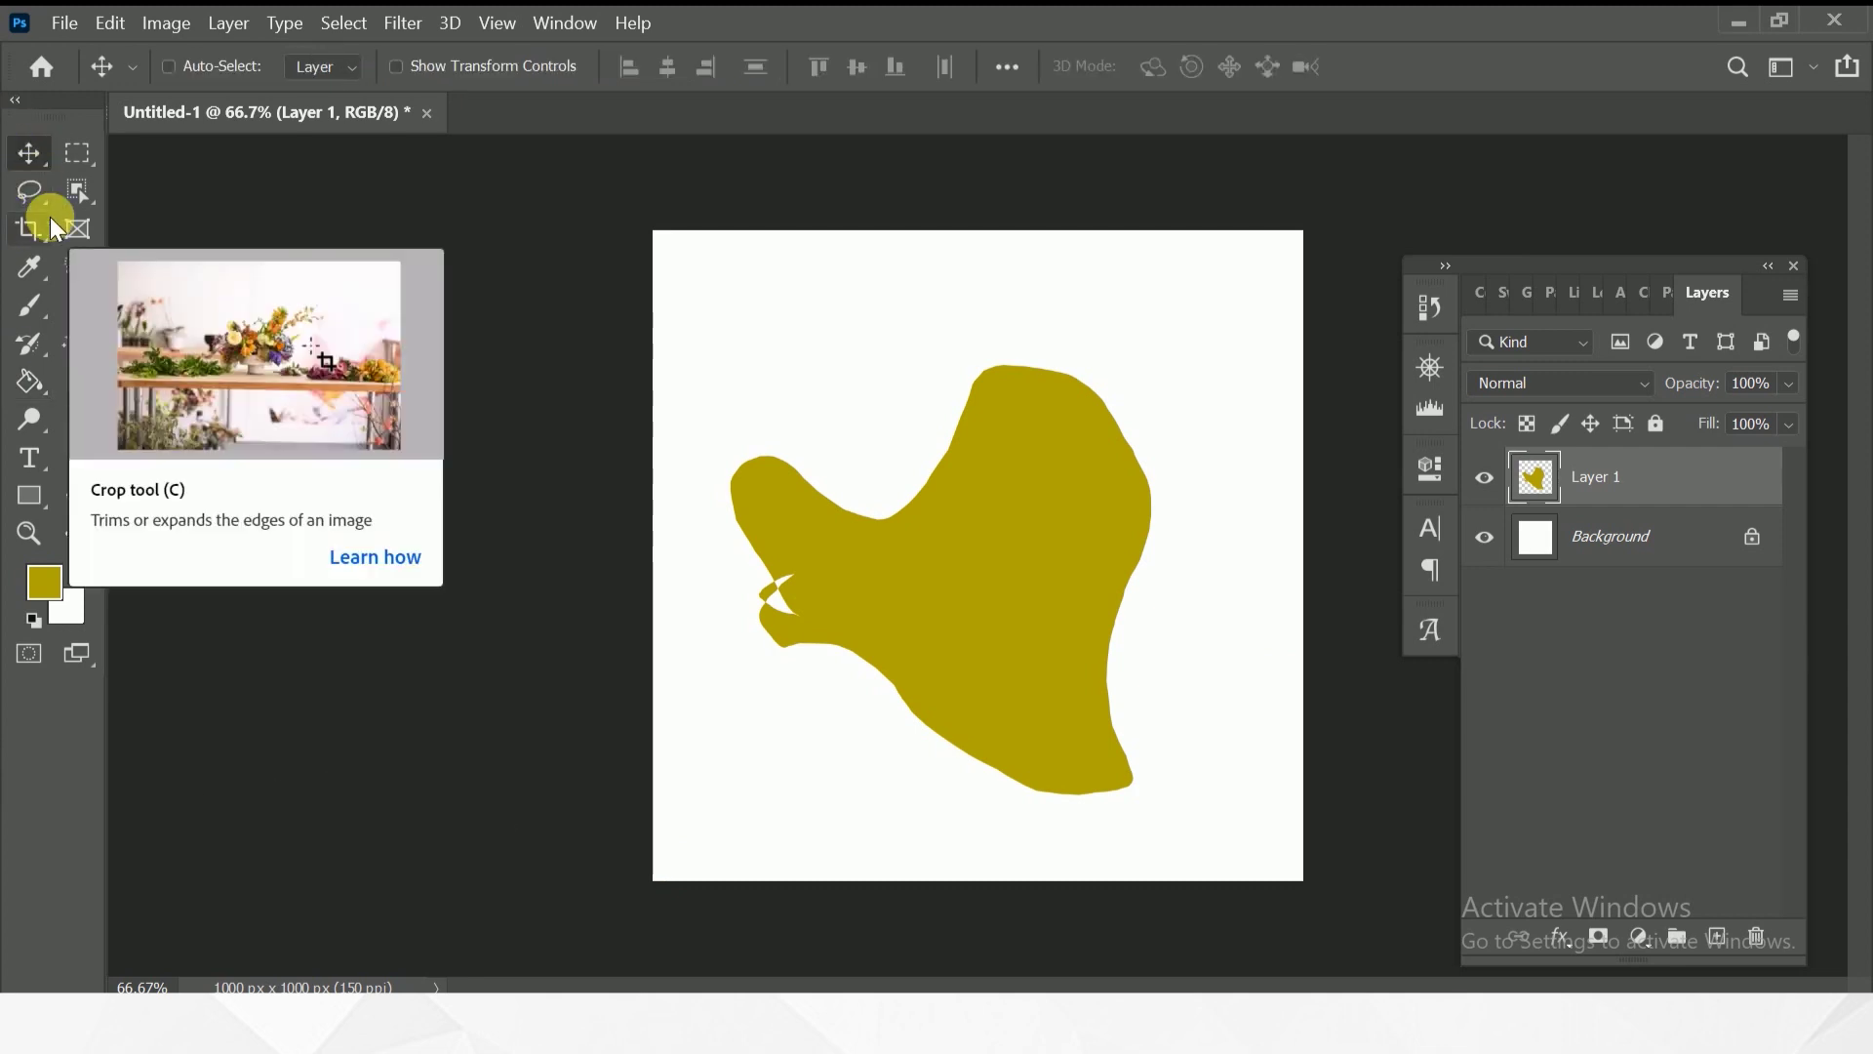
key("ctrl+z")
key("ctrl+z")
key("ctrl+d")
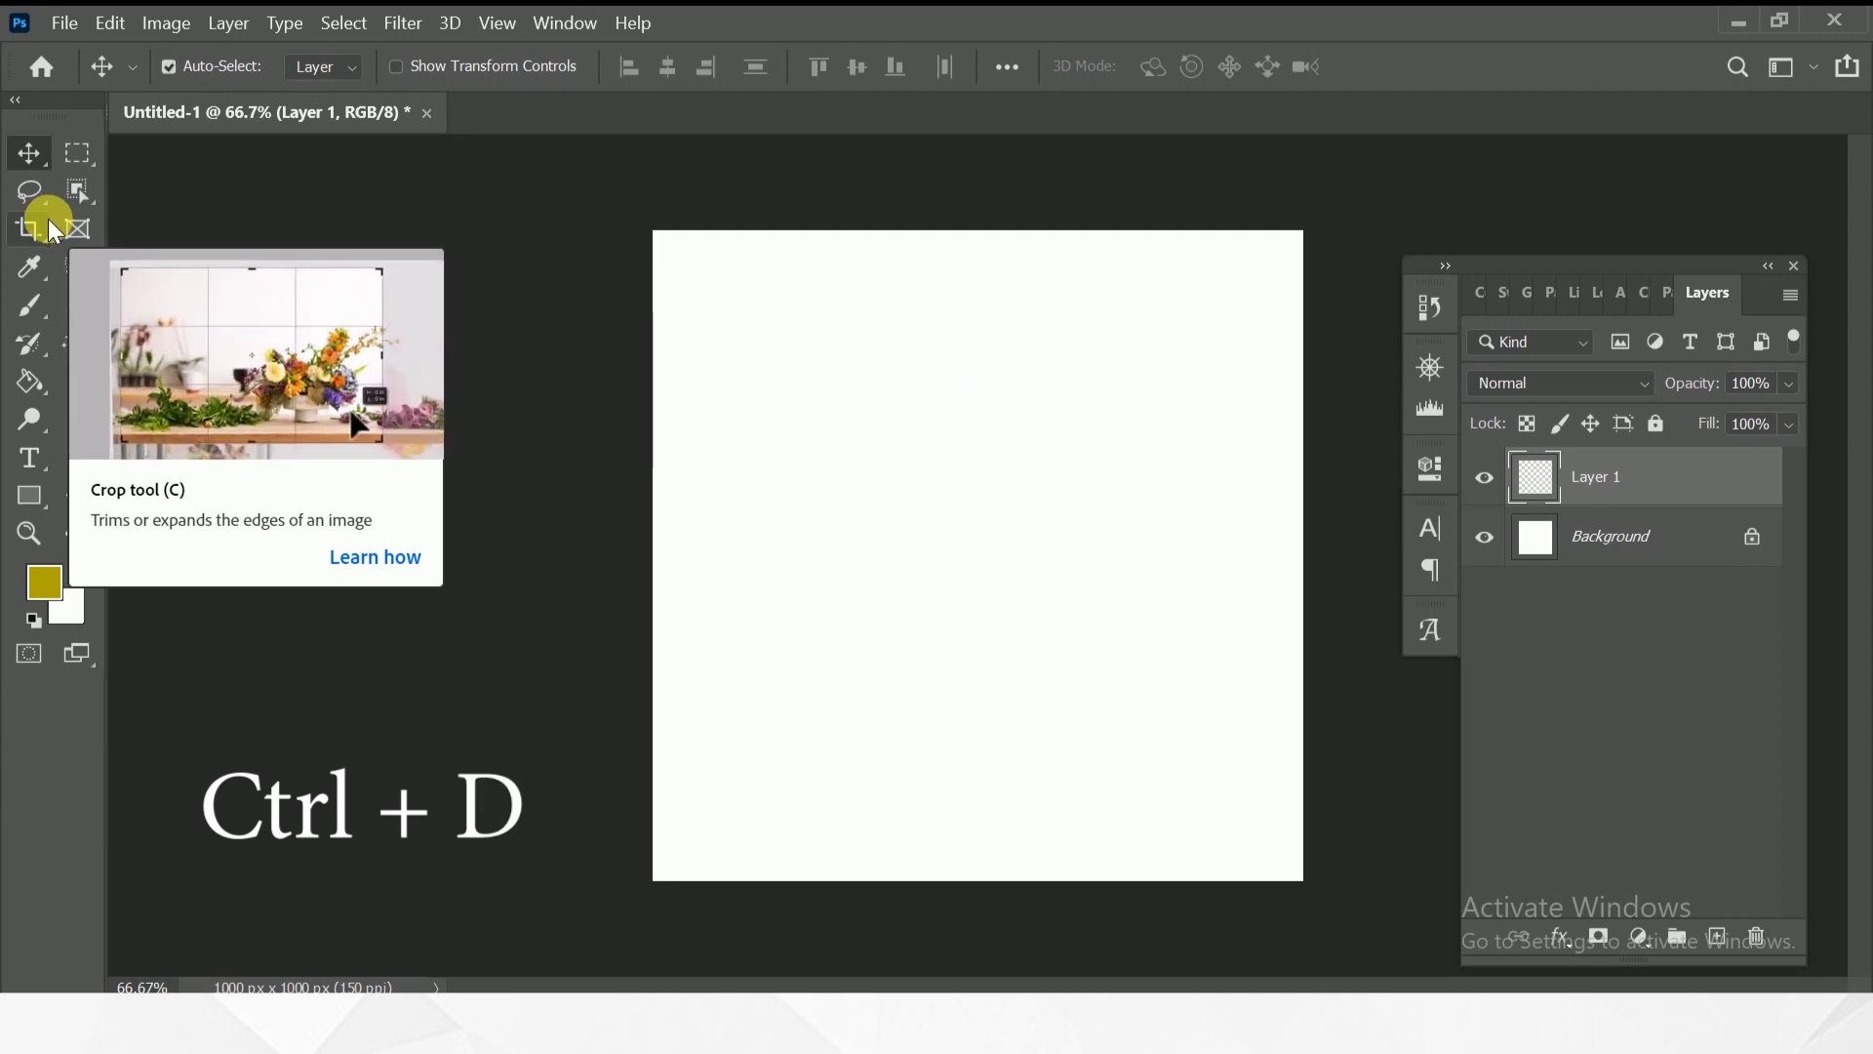
left_click(30, 191)
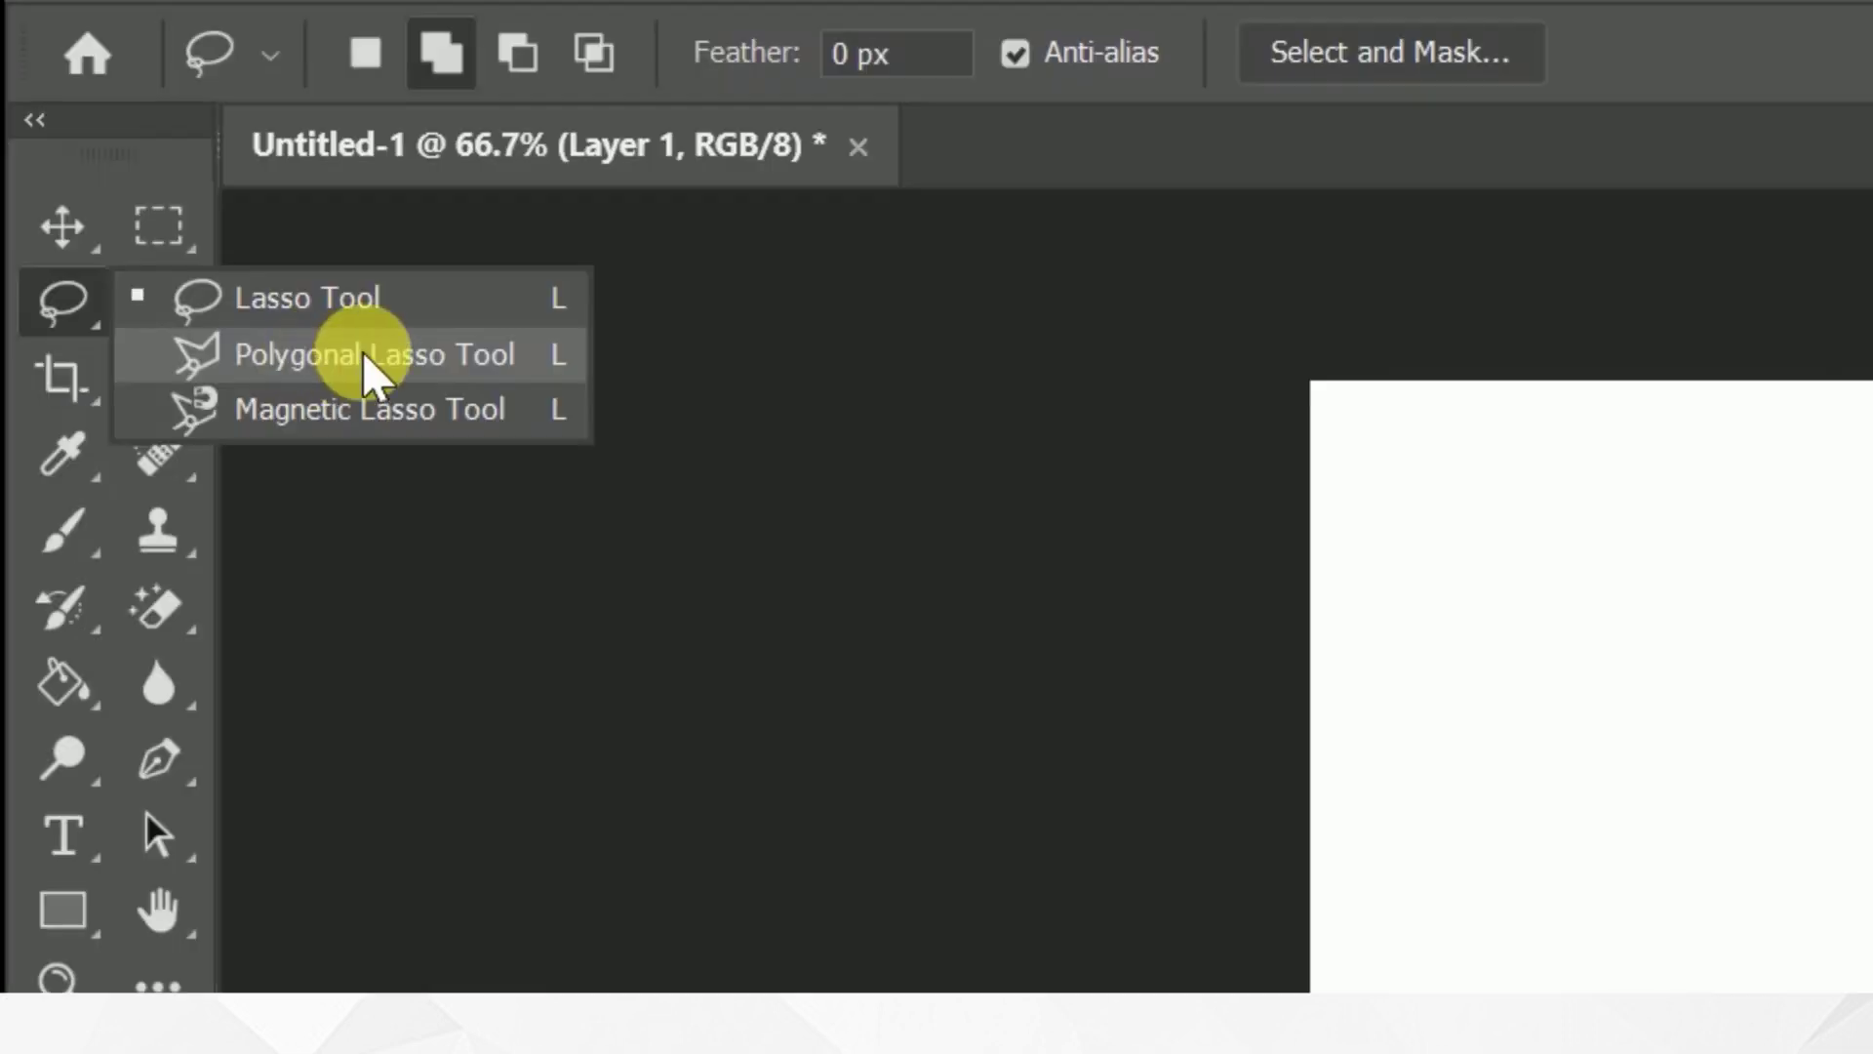
Draw a triangular Polygonal Lasso selection on Layer 1 from three corner points.
left_click(322, 355)
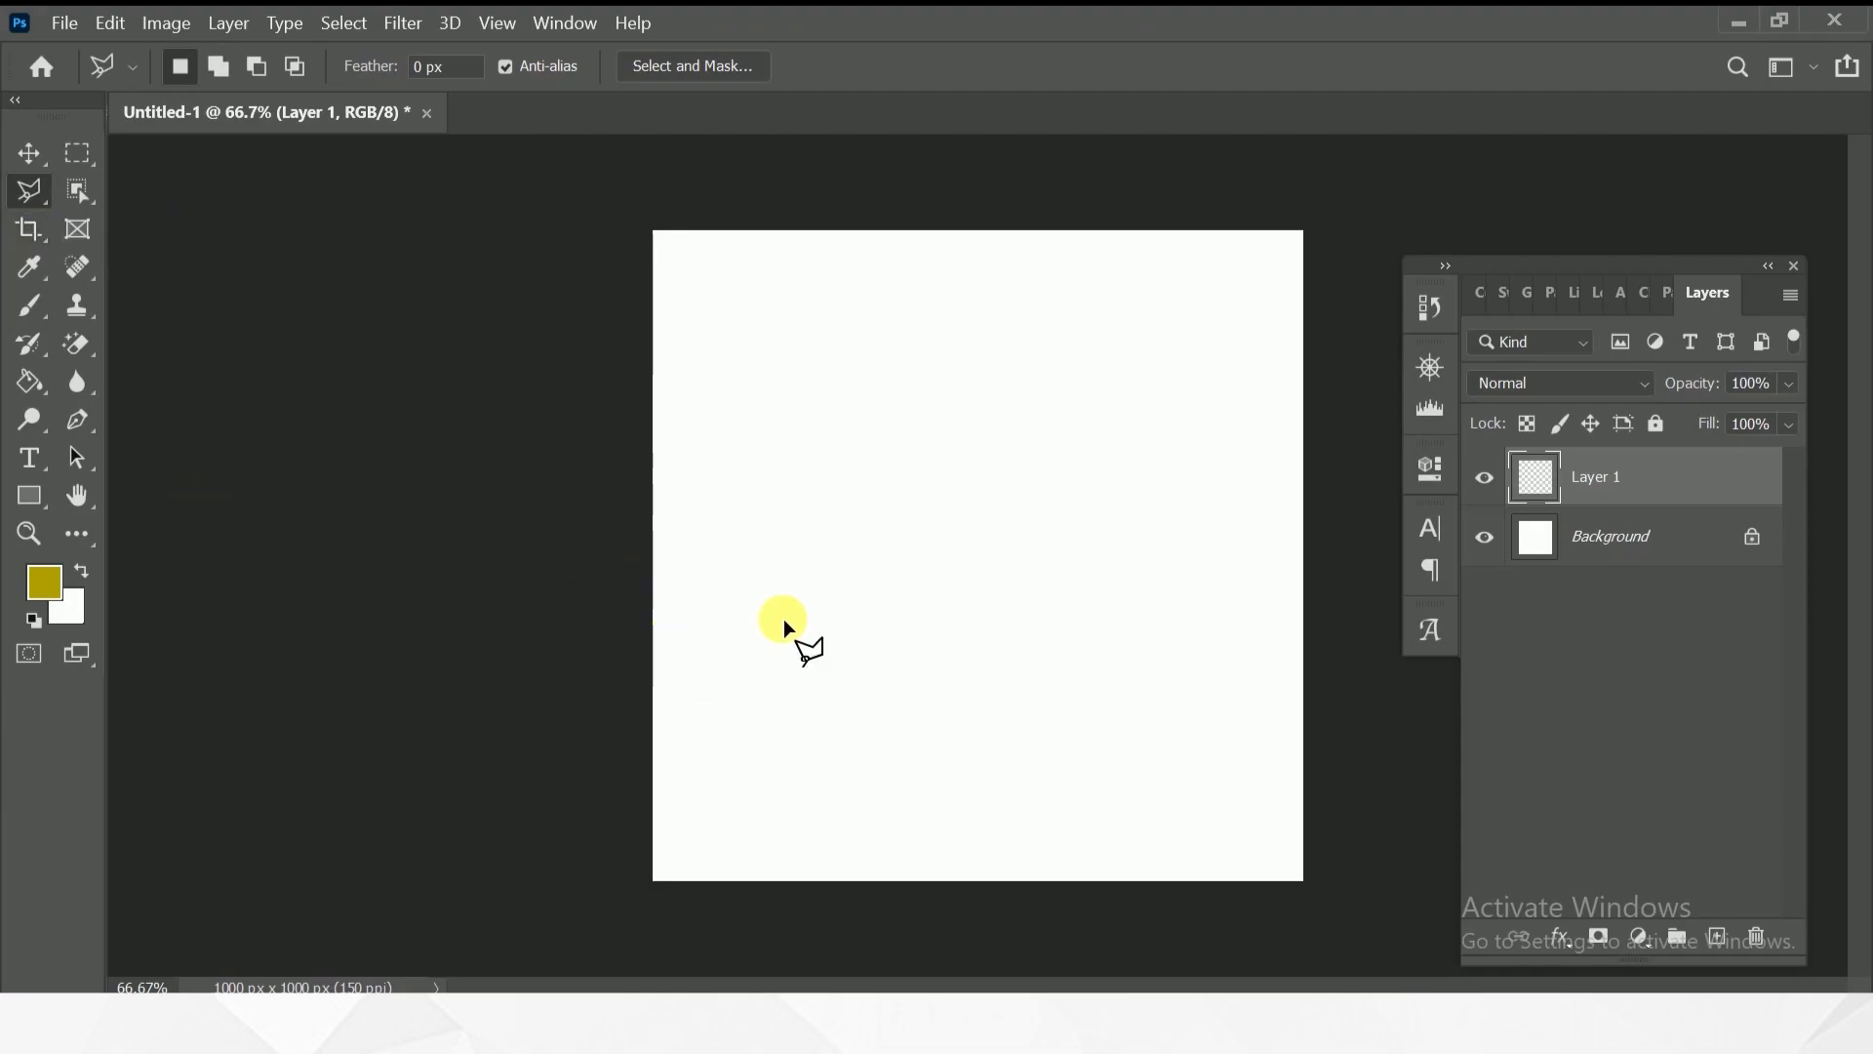
left_click(666, 838)
left_click(884, 410)
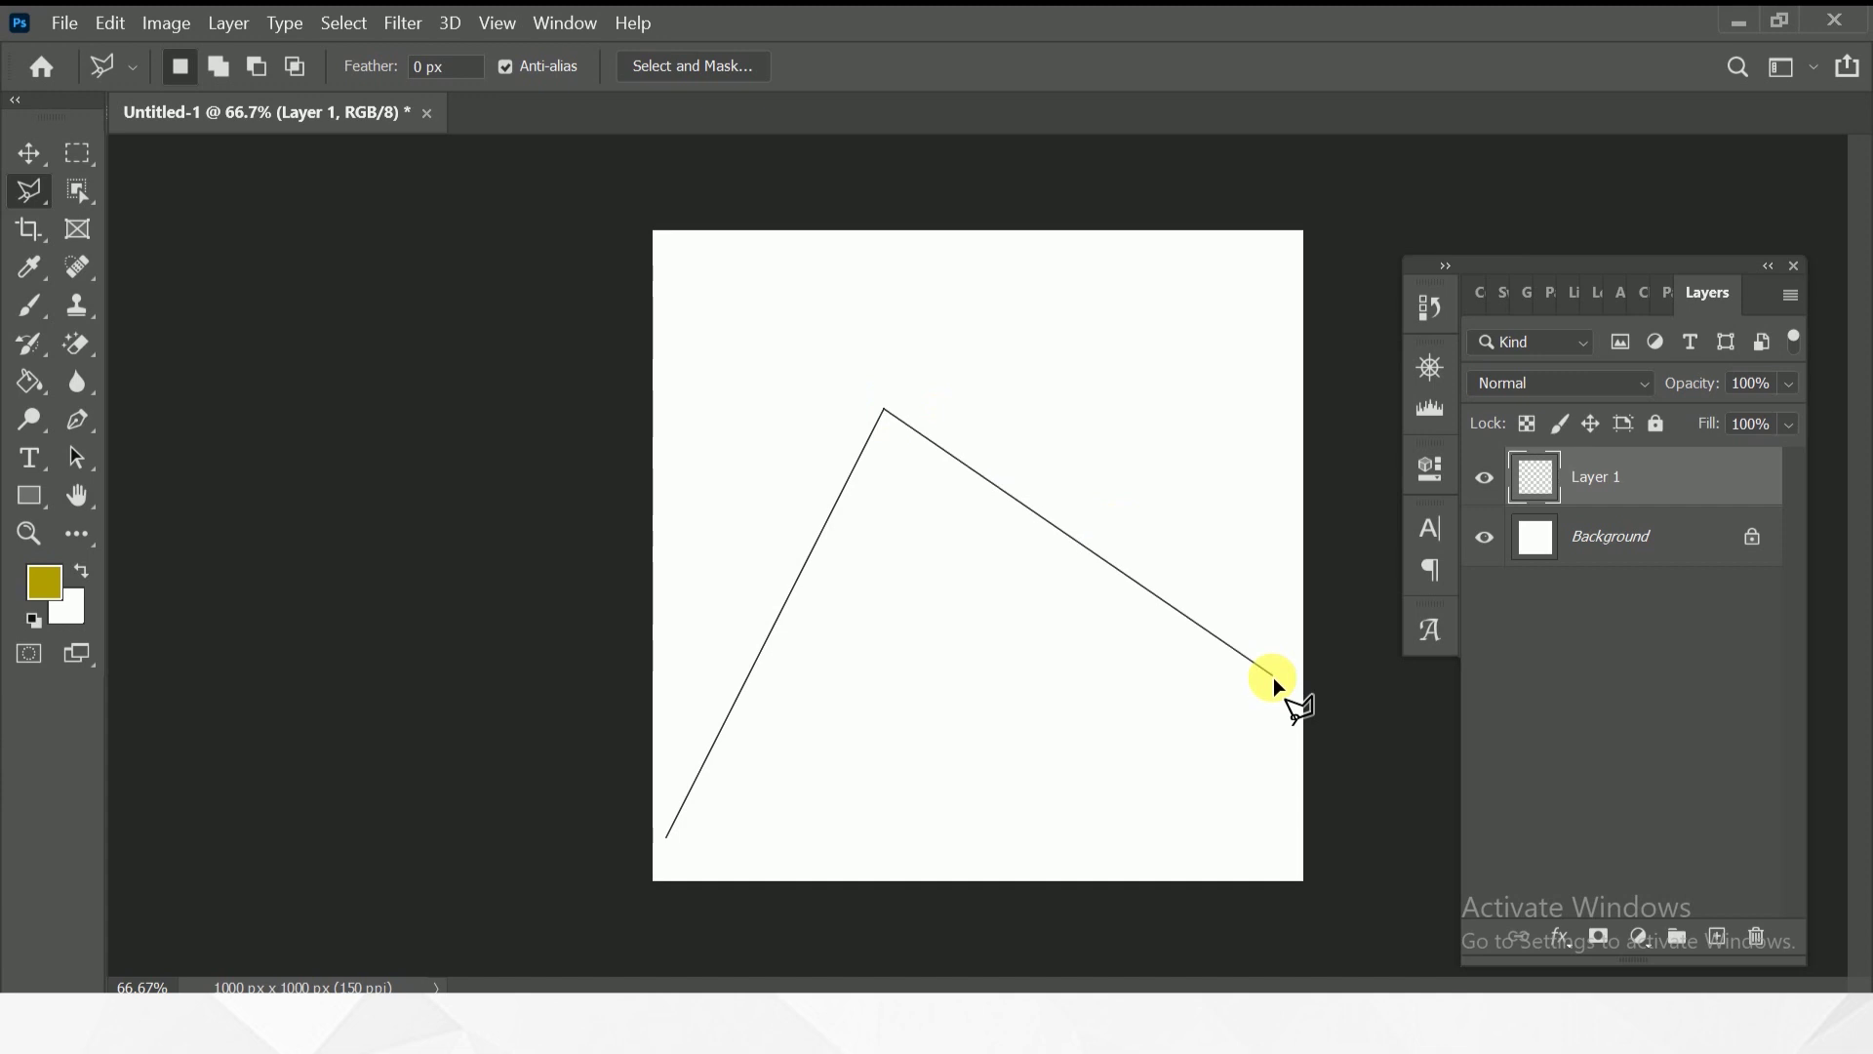
left_click(666, 837)
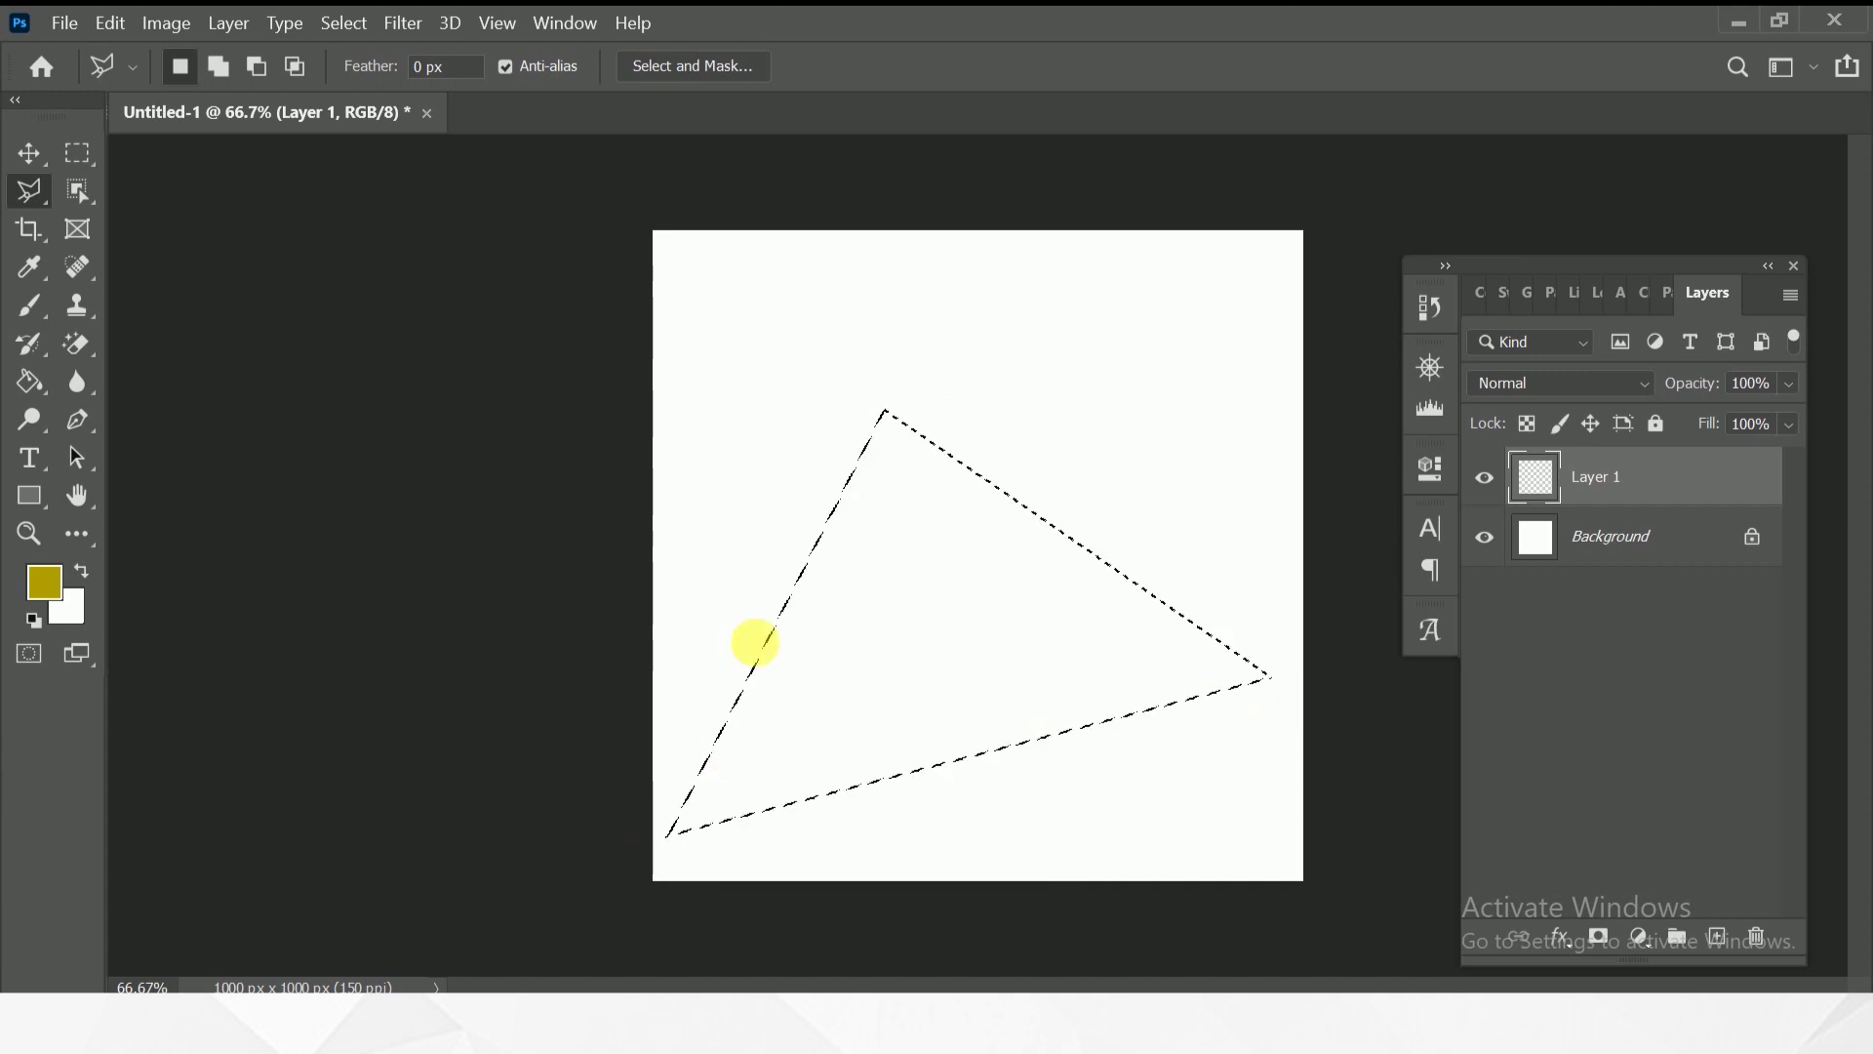
Fill the triangle with olive using the Paint Bucket and deselect it.
left_click(28, 382)
left_click(878, 770)
left_click(29, 154)
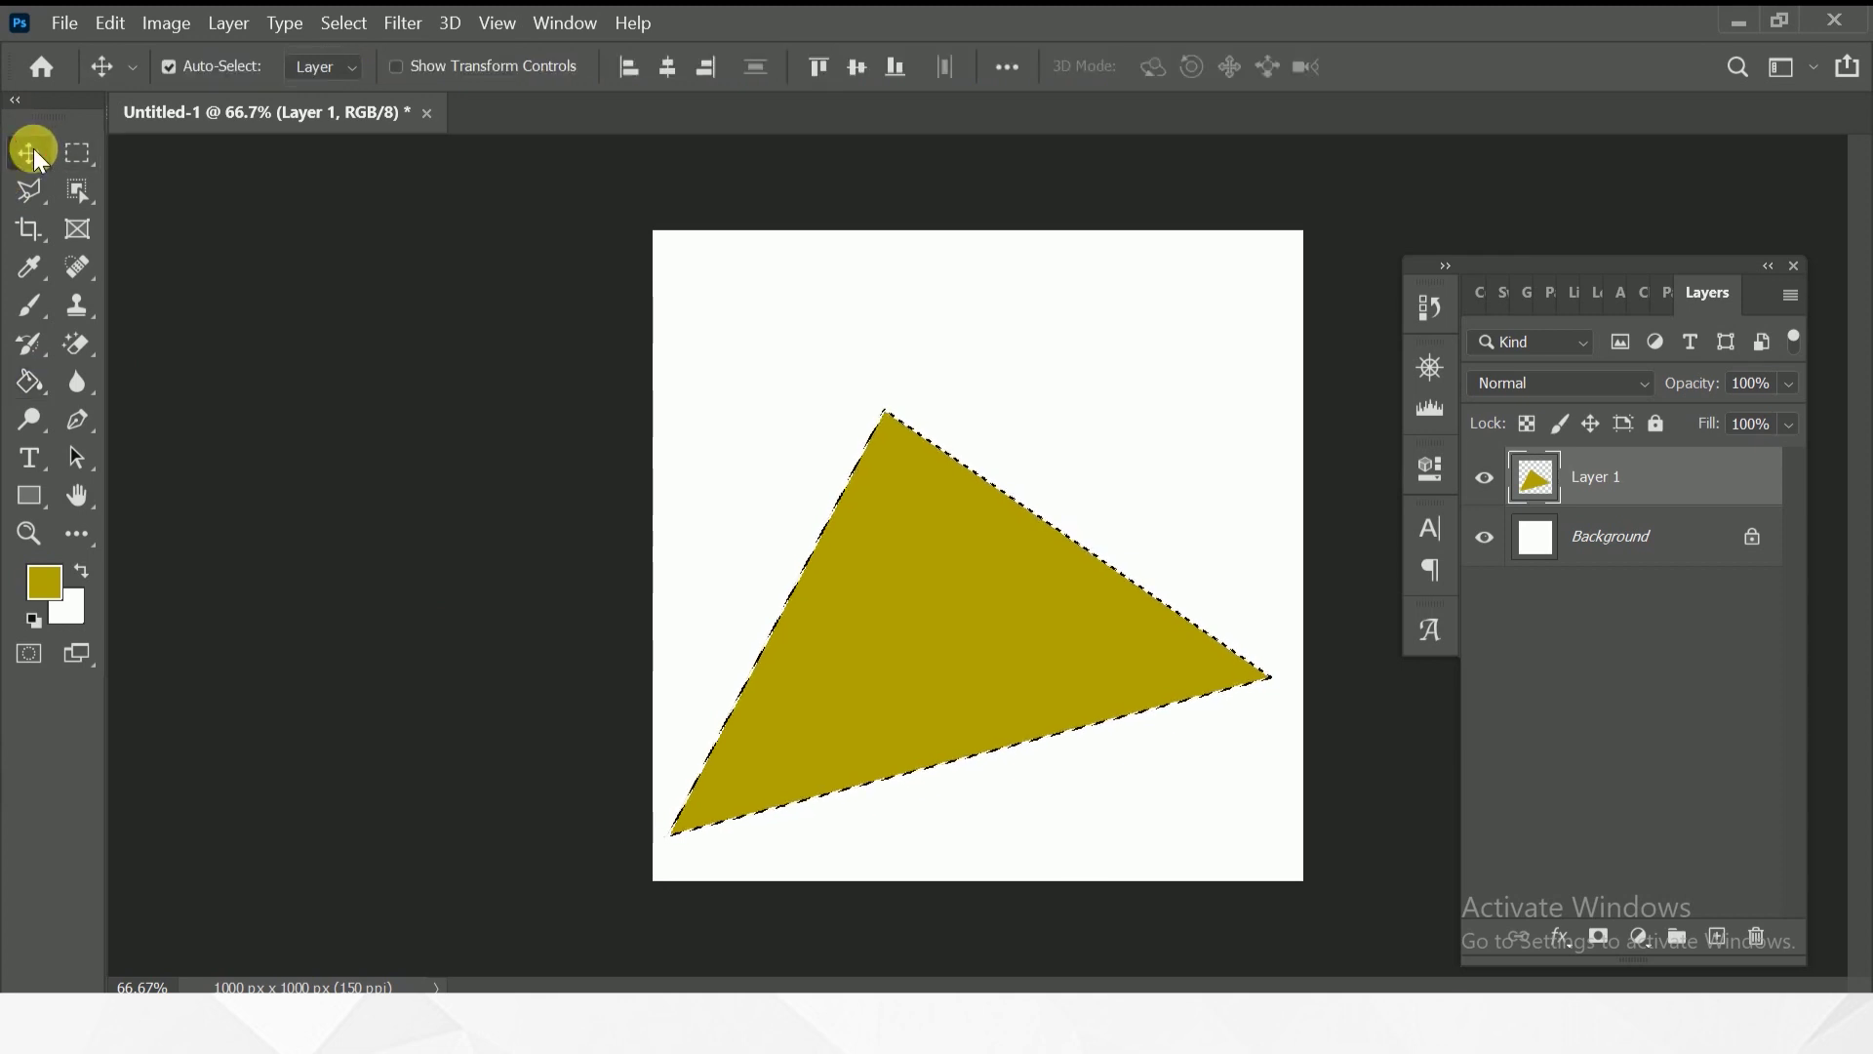
key("ctrl+d")
key("ctrl")
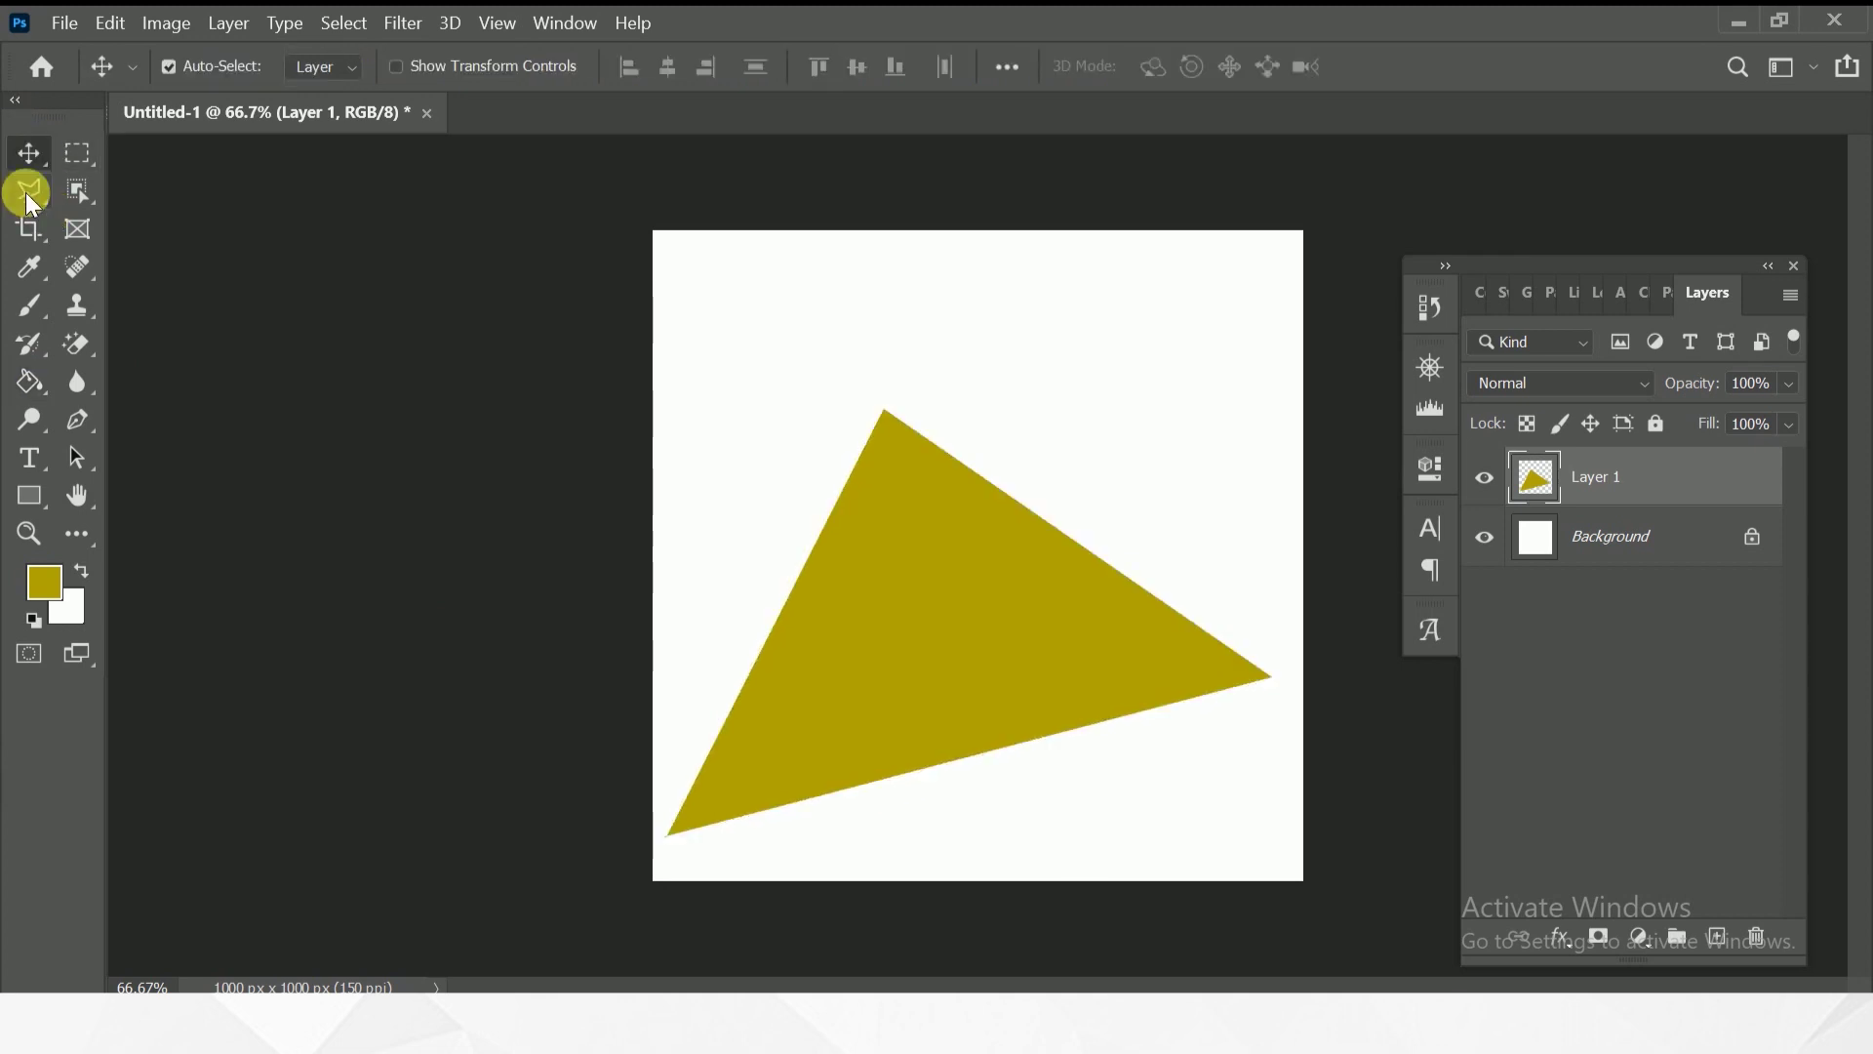
left_click(25, 192)
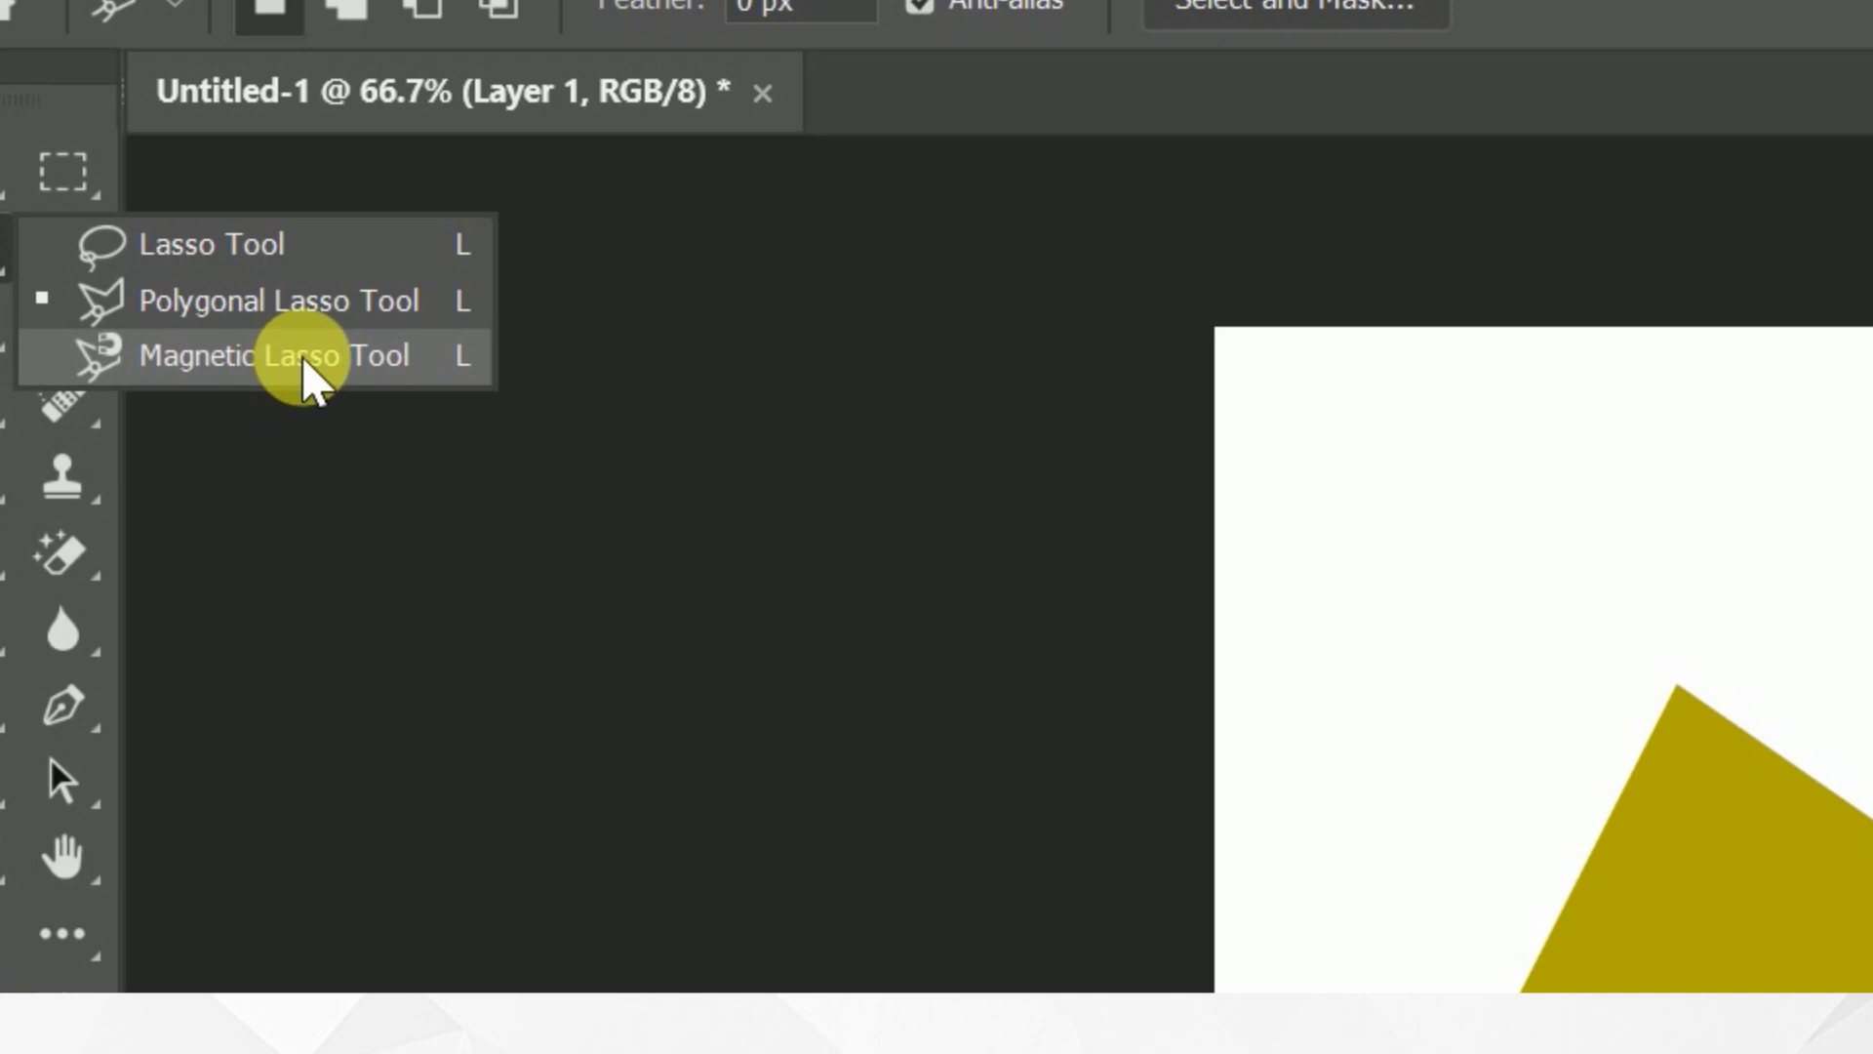
Trace the olive triangle with the Magnetic Lasso, copy it to Layer 2, and hide Layer 1.
left_click(302, 359)
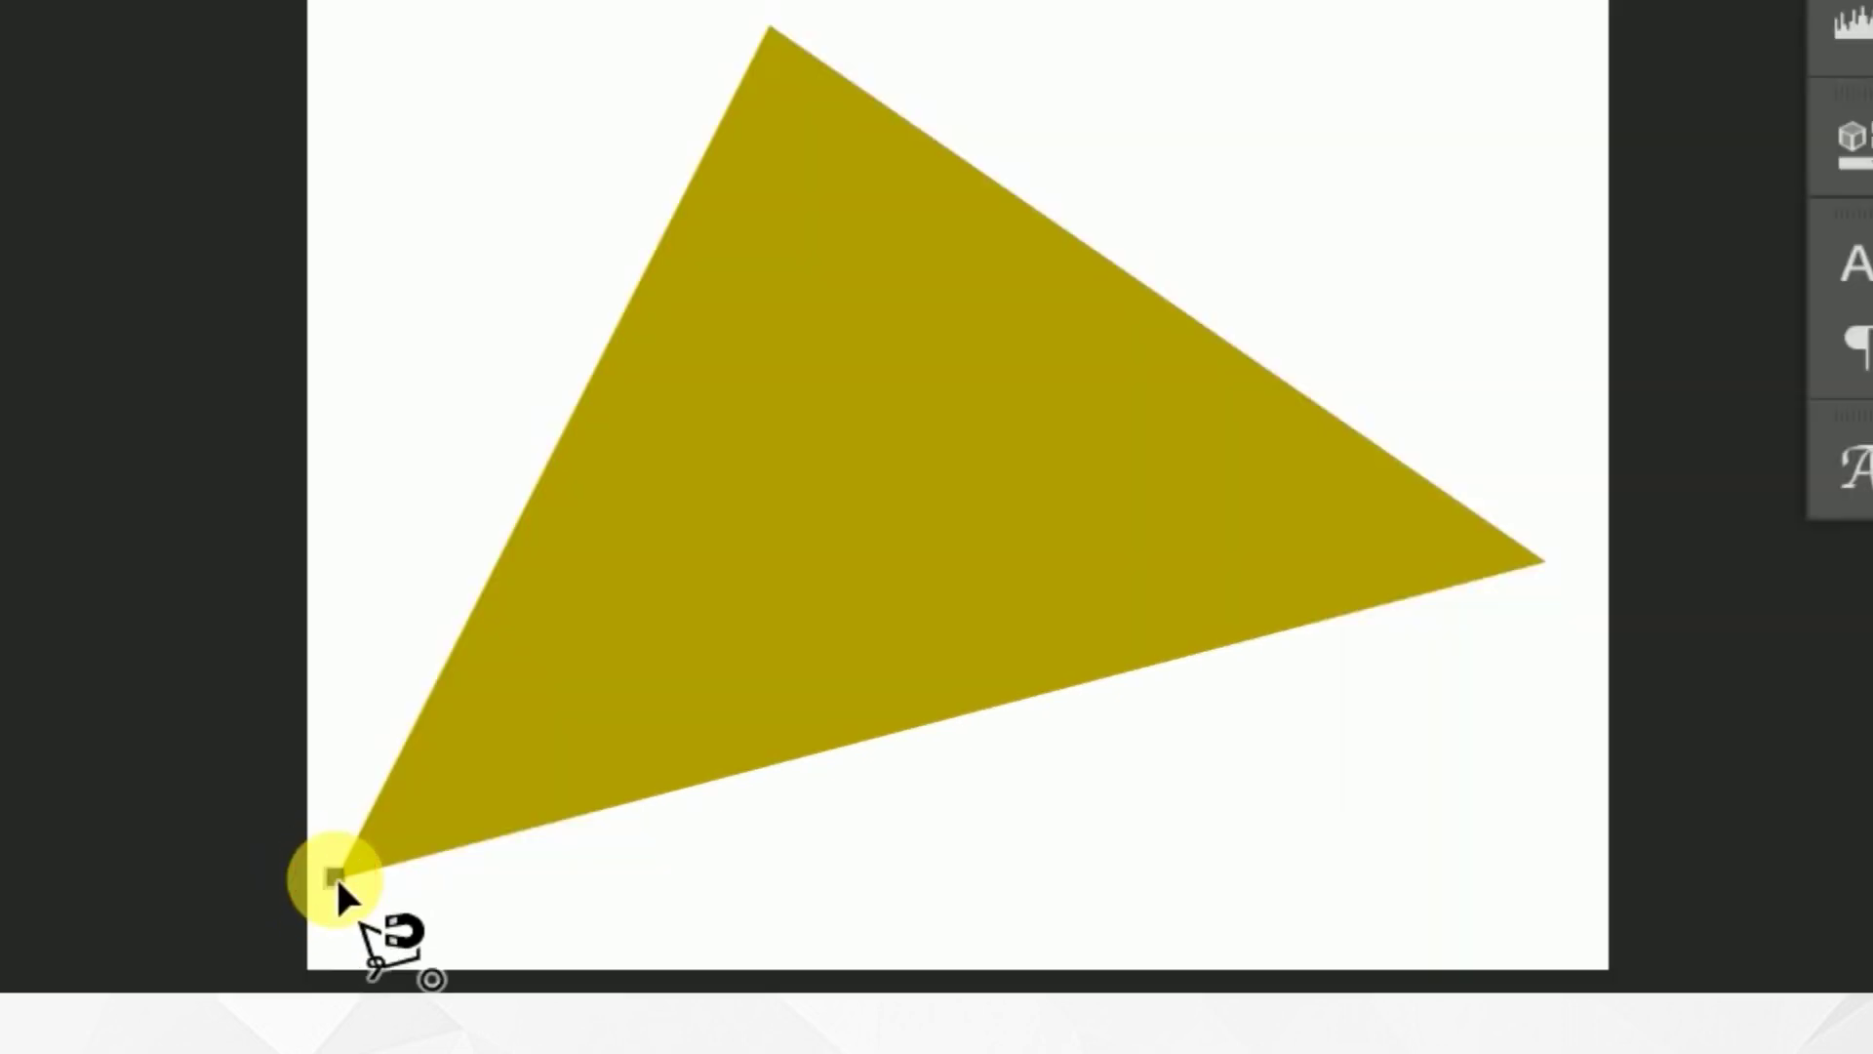
left_click(336, 876)
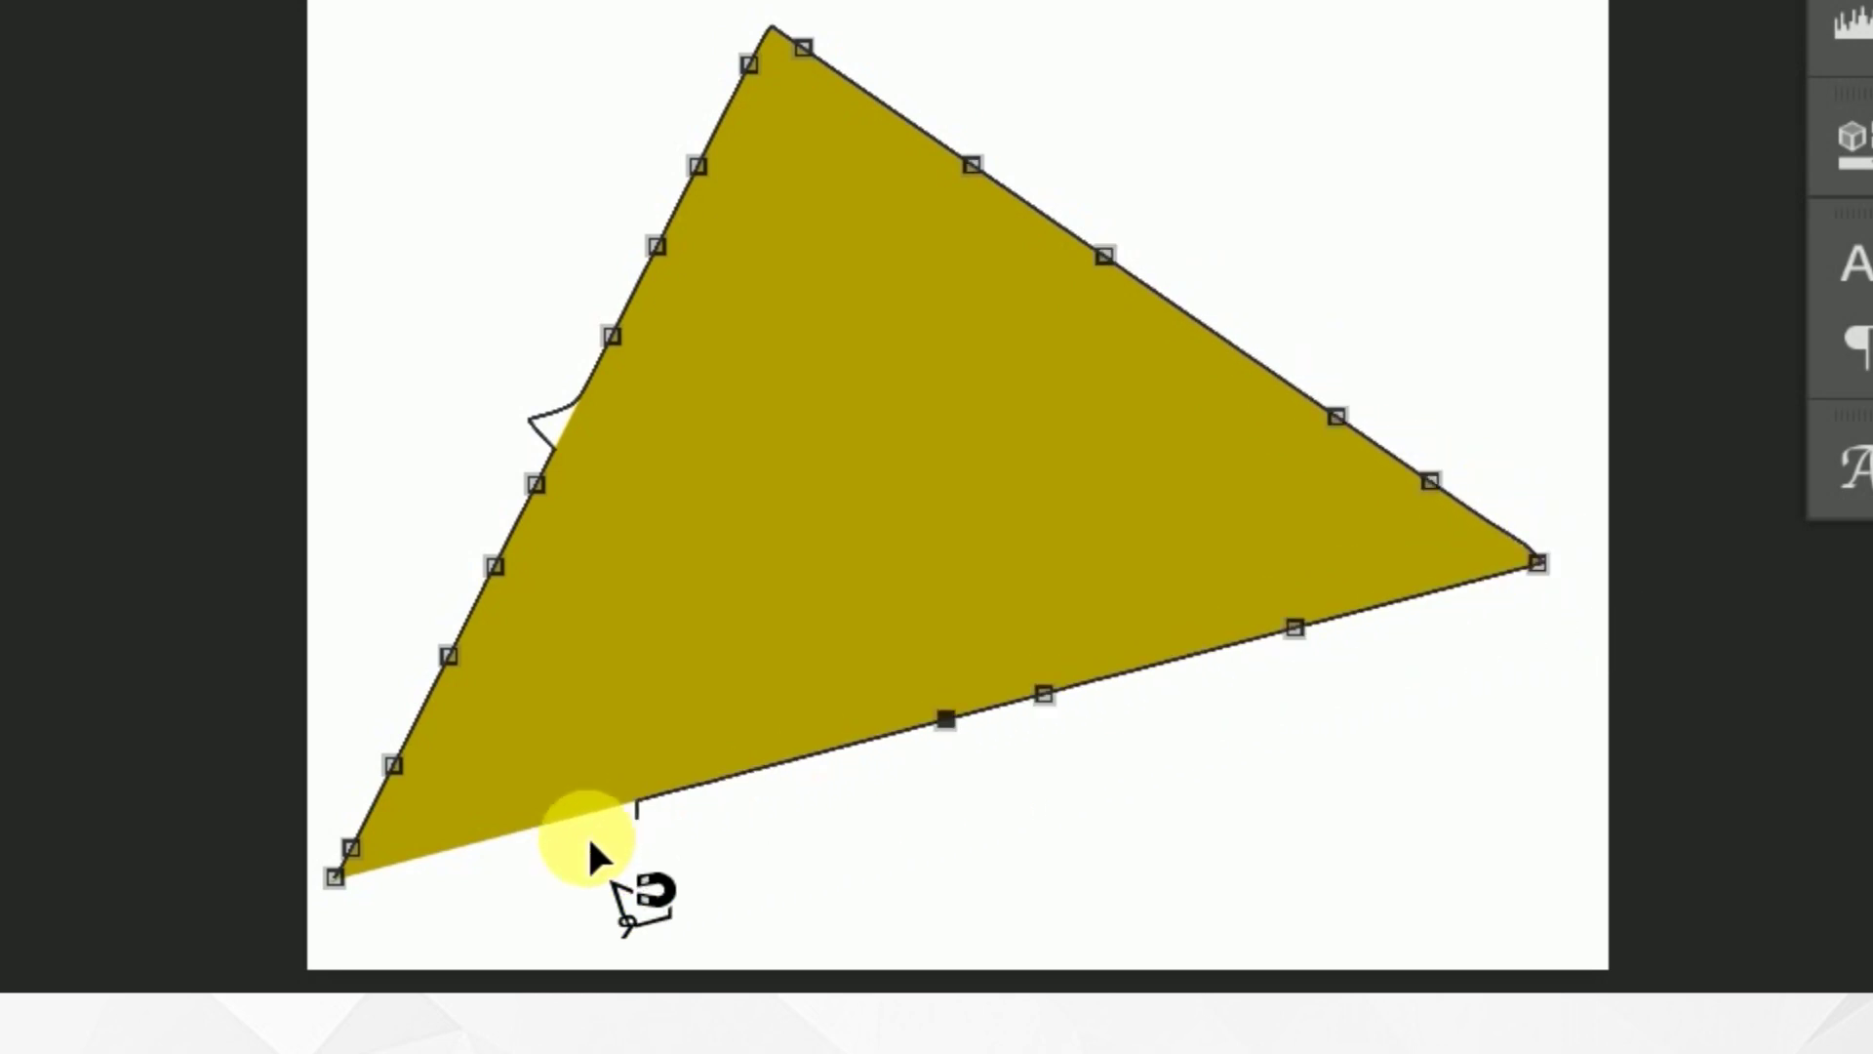
left_click(332, 878)
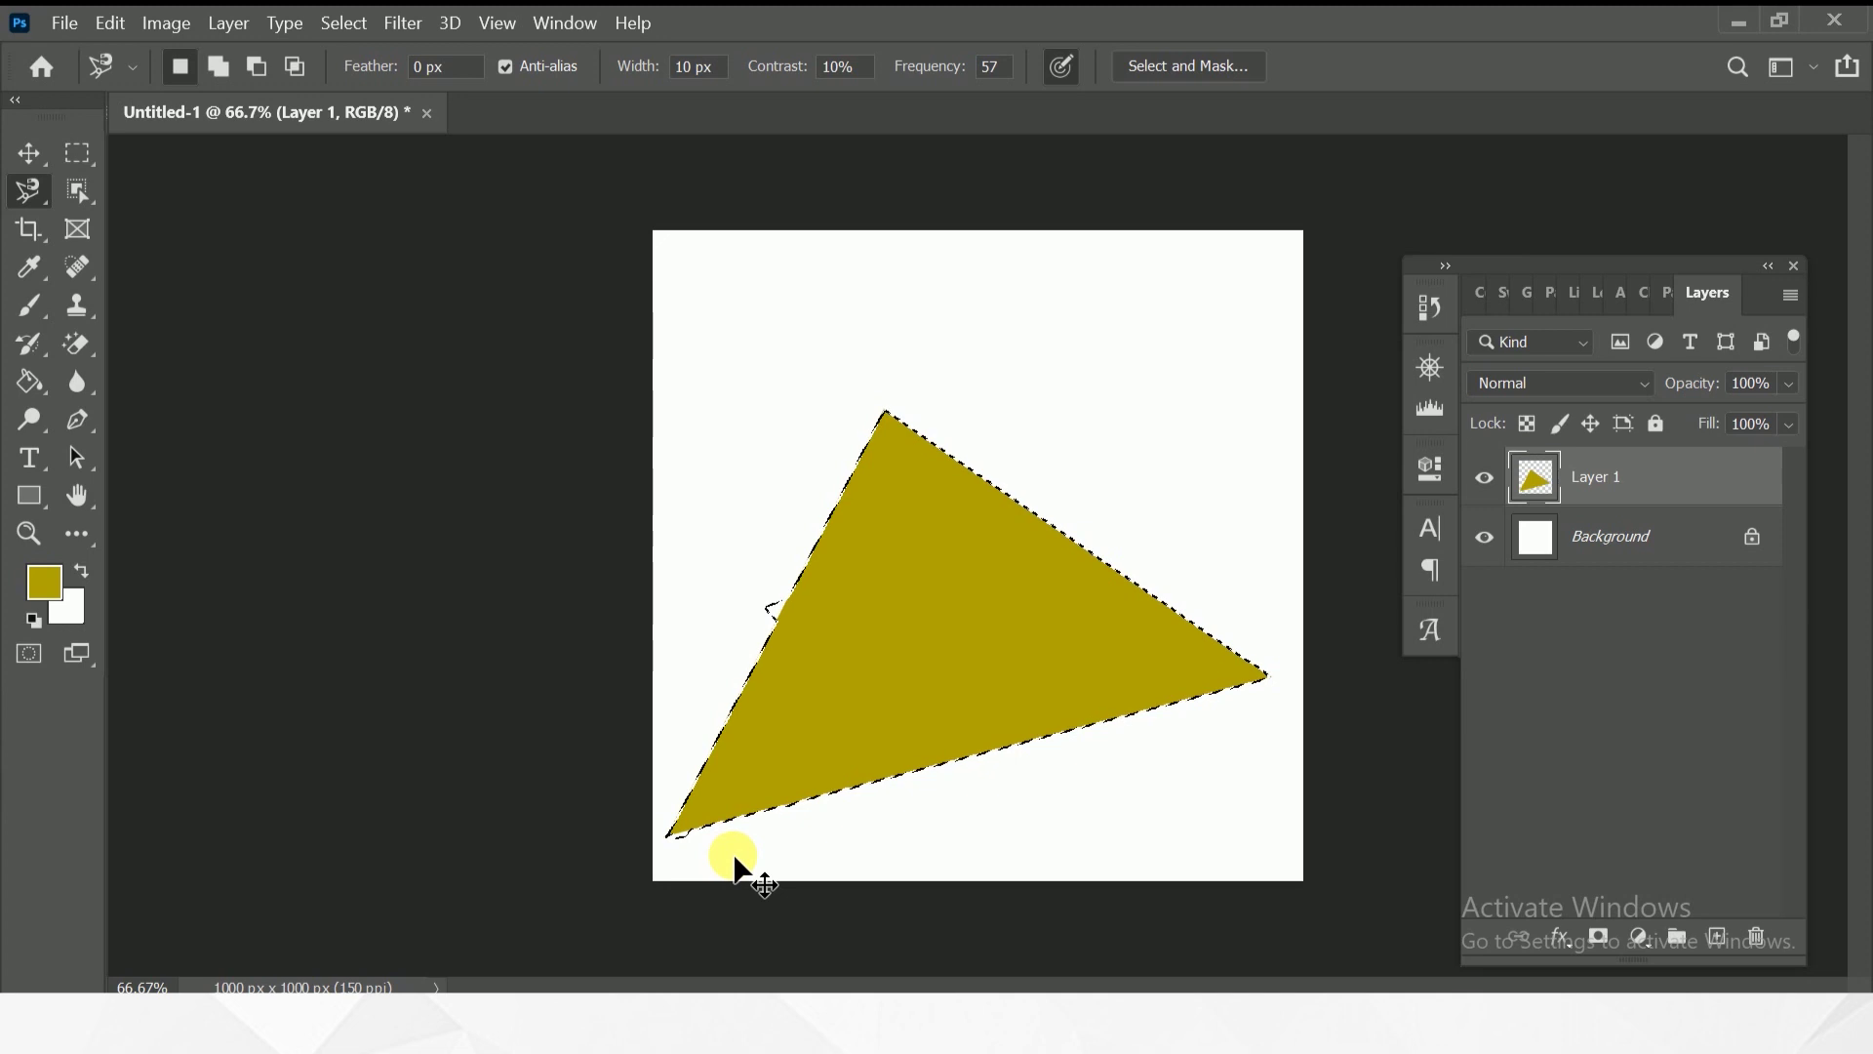
key("ctrl+j")
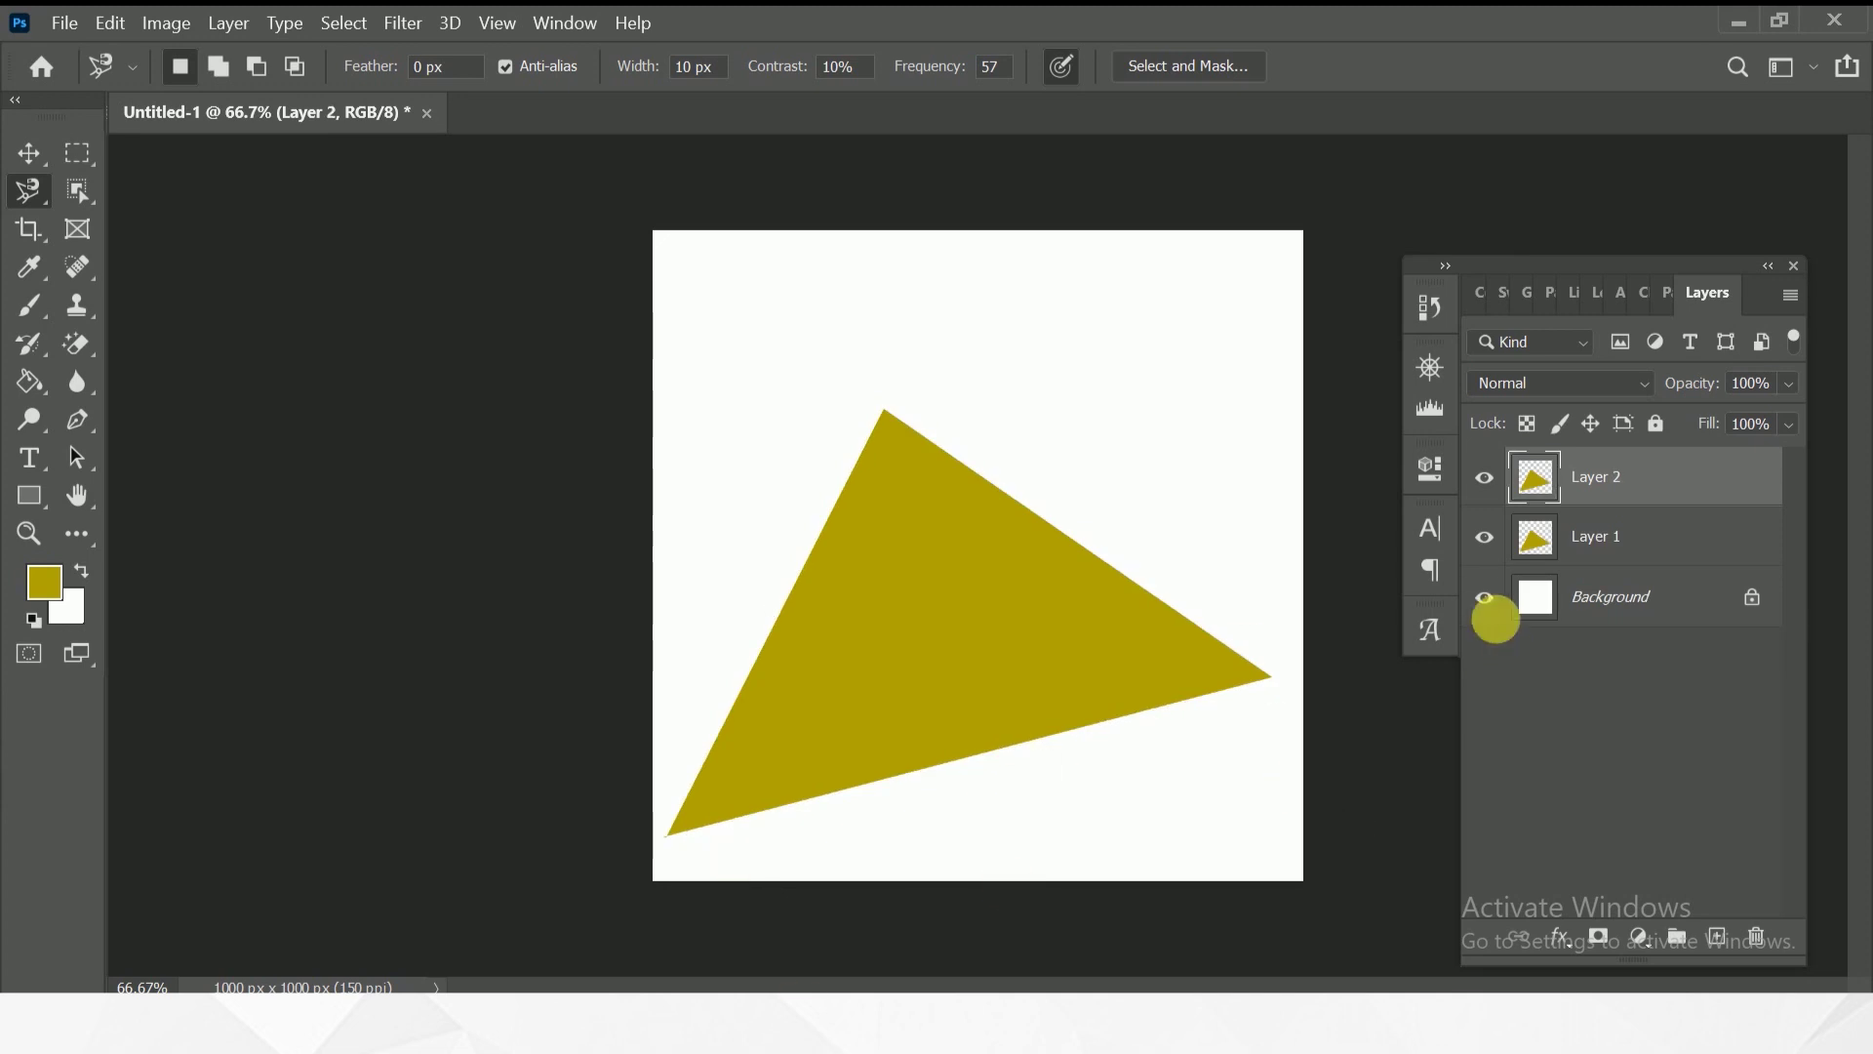
left_click(1484, 534)
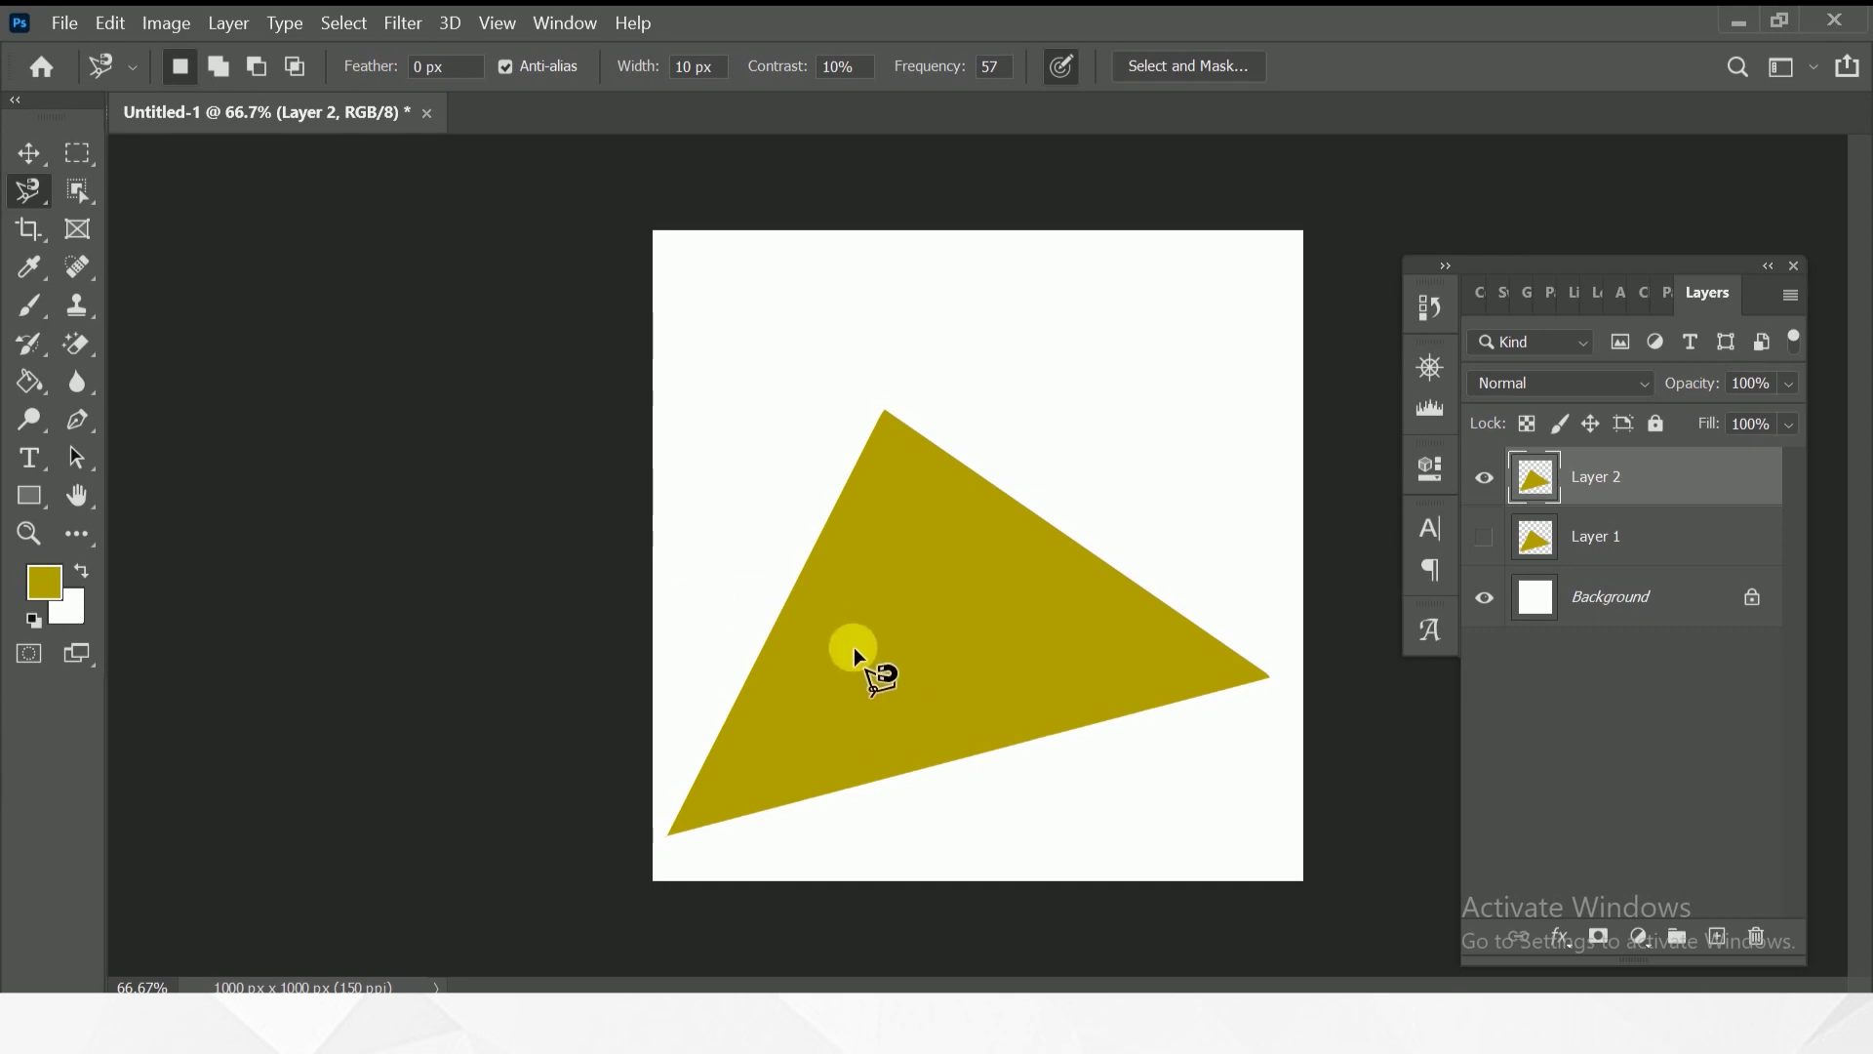
Trace an irregular blob inside the triangle, copy it to Layer 3, and hide Layer 2.
mouse_move(841, 568)
left_mouse_down()
mouse_move(1003, 770)
mouse_move(789, 670)
left_mouse_up()
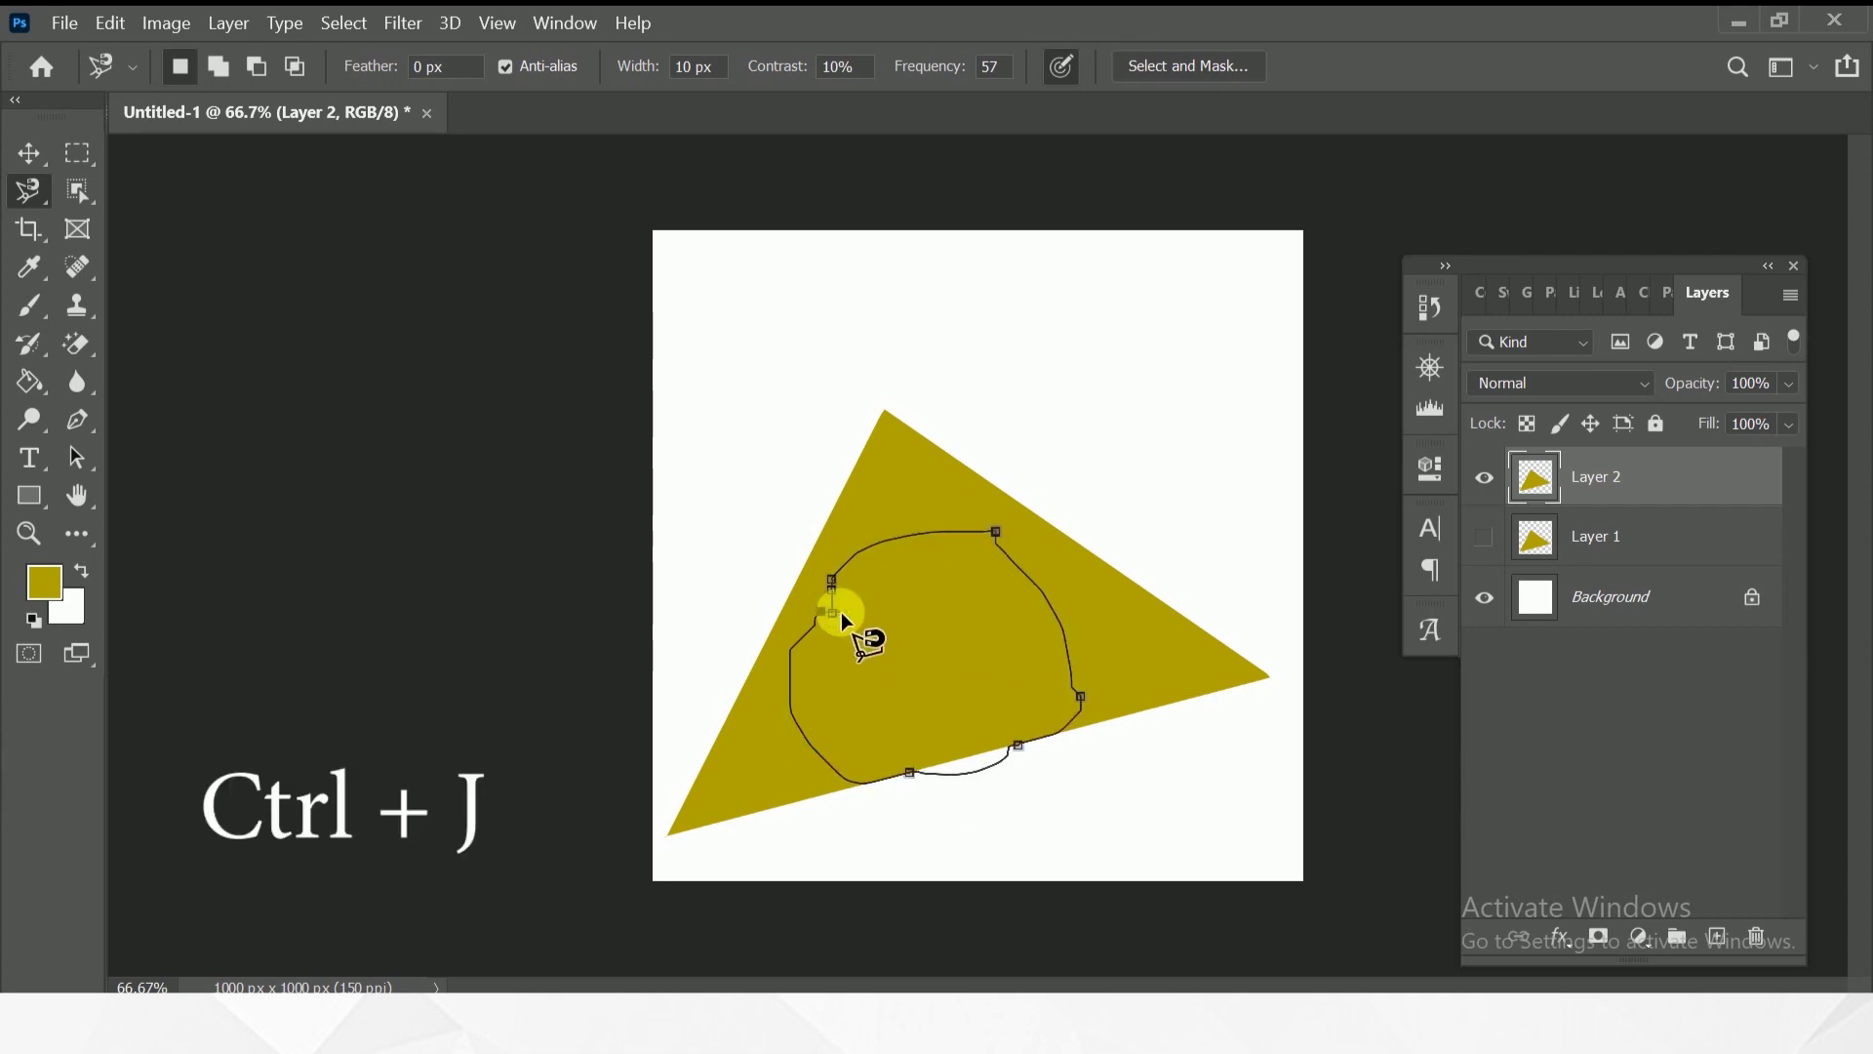
key("Return")
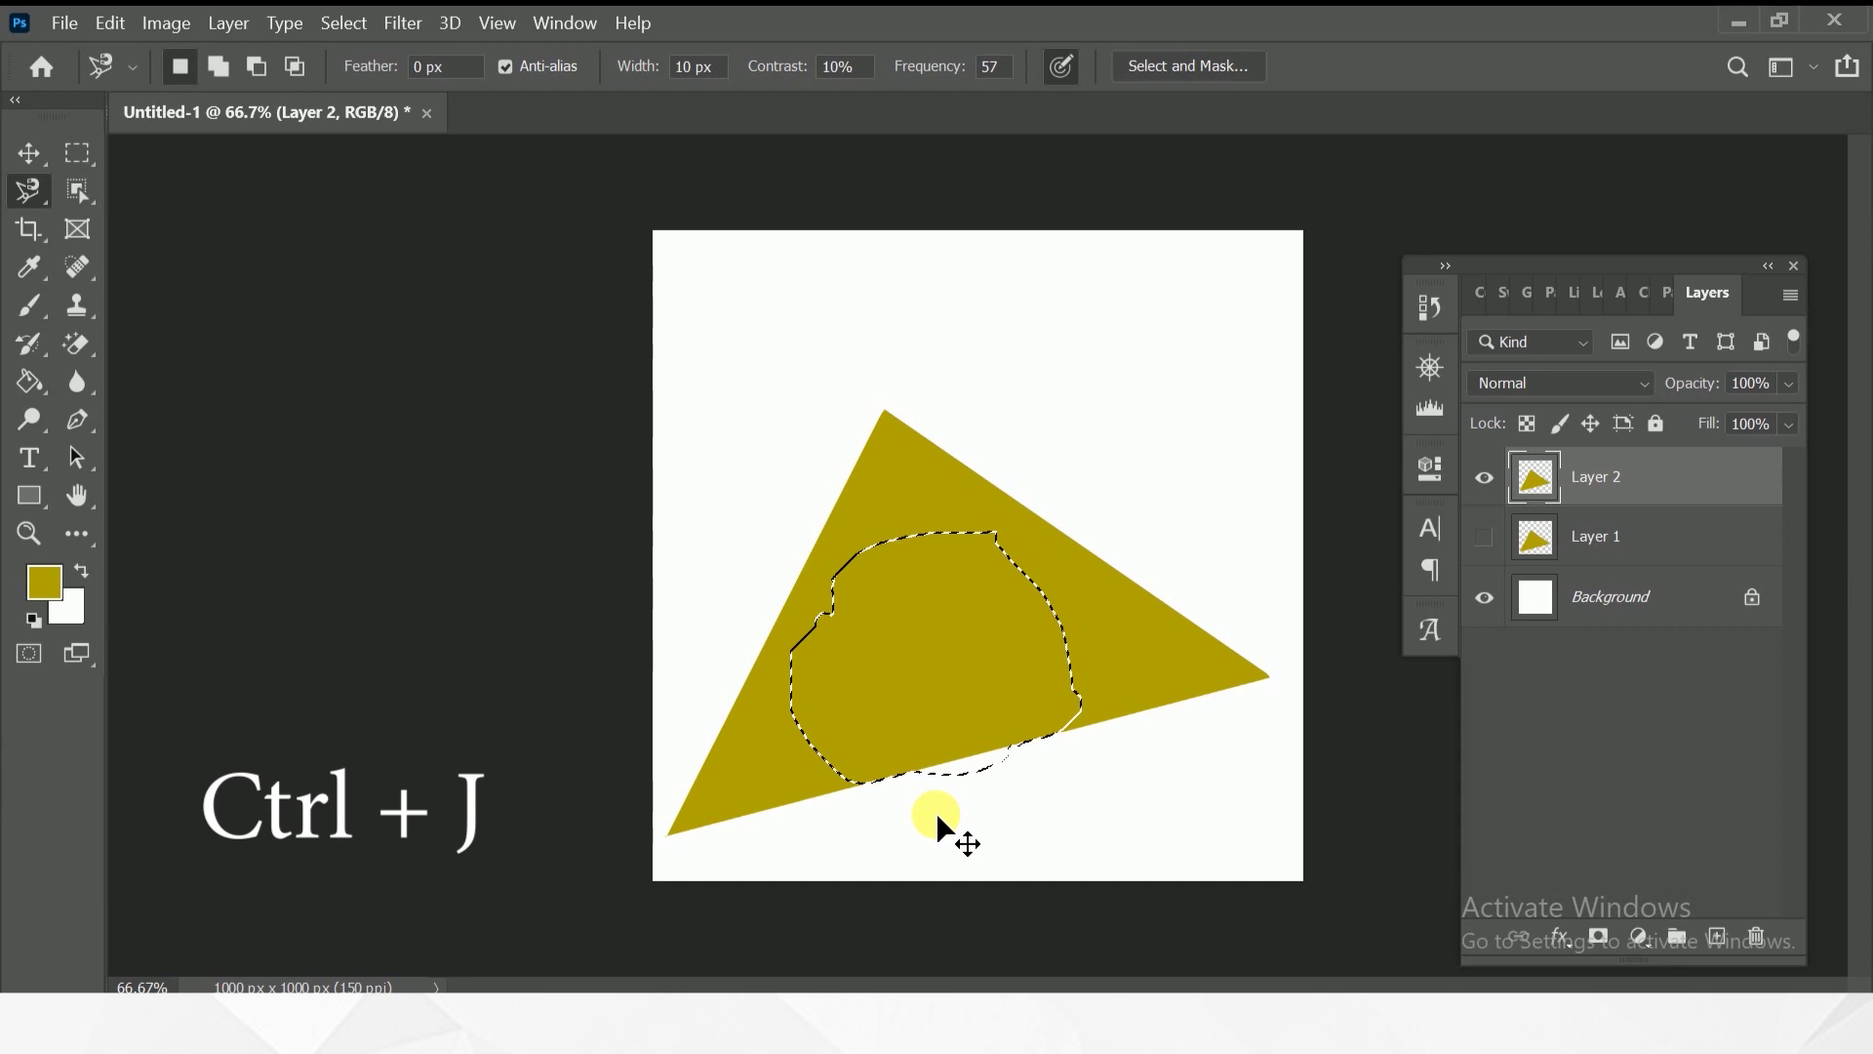
key("ctrl+j")
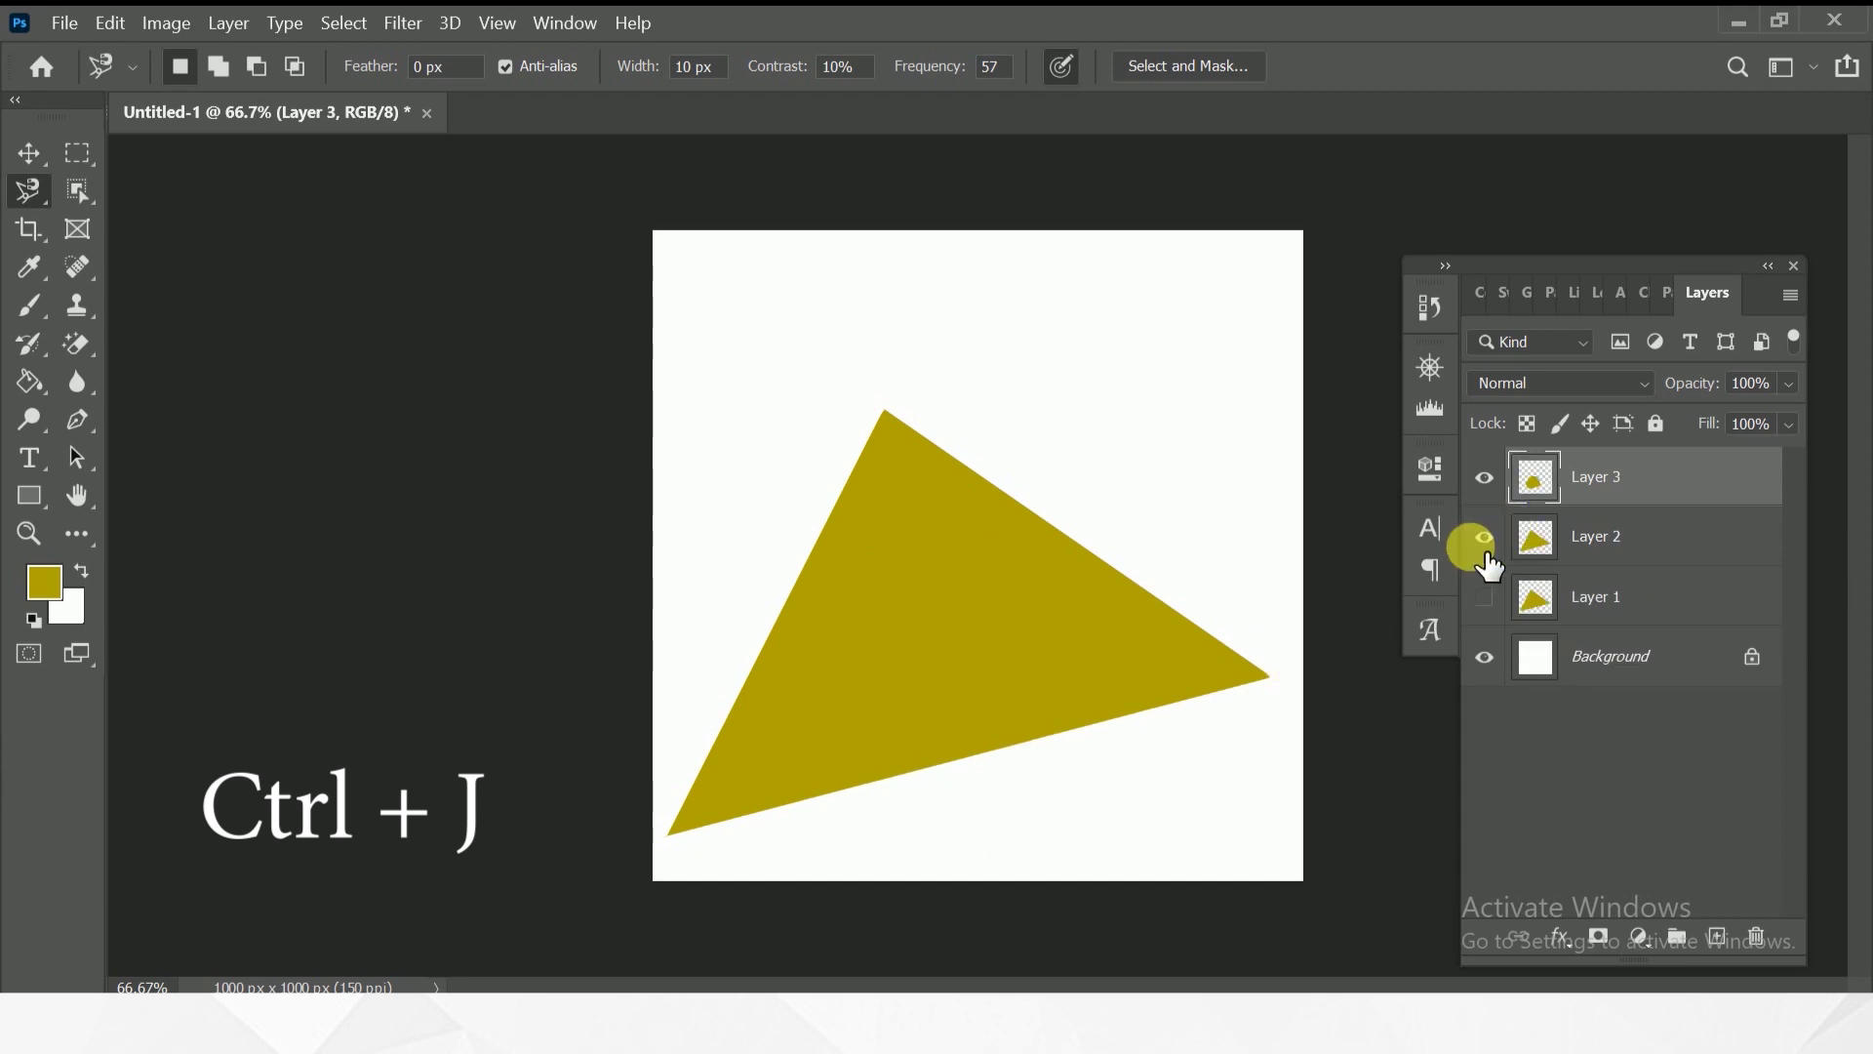
left_click(1484, 537)
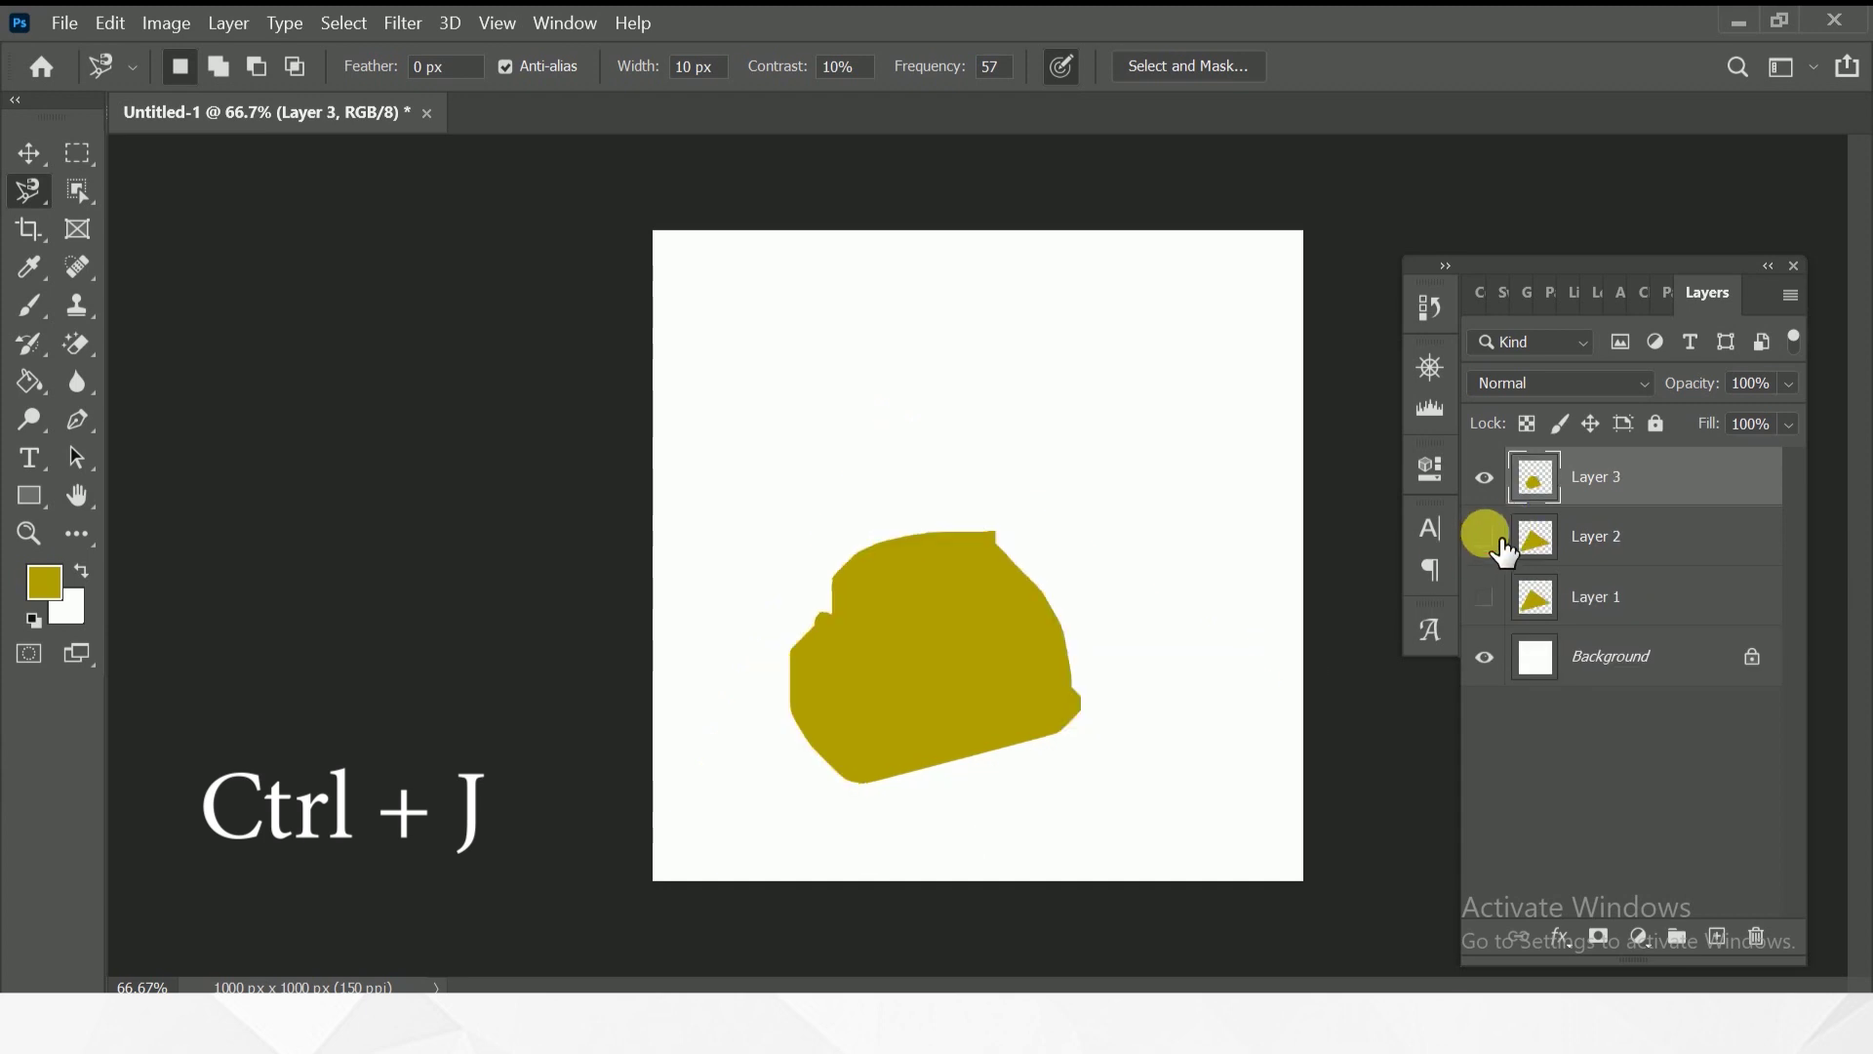
left_click(30, 152)
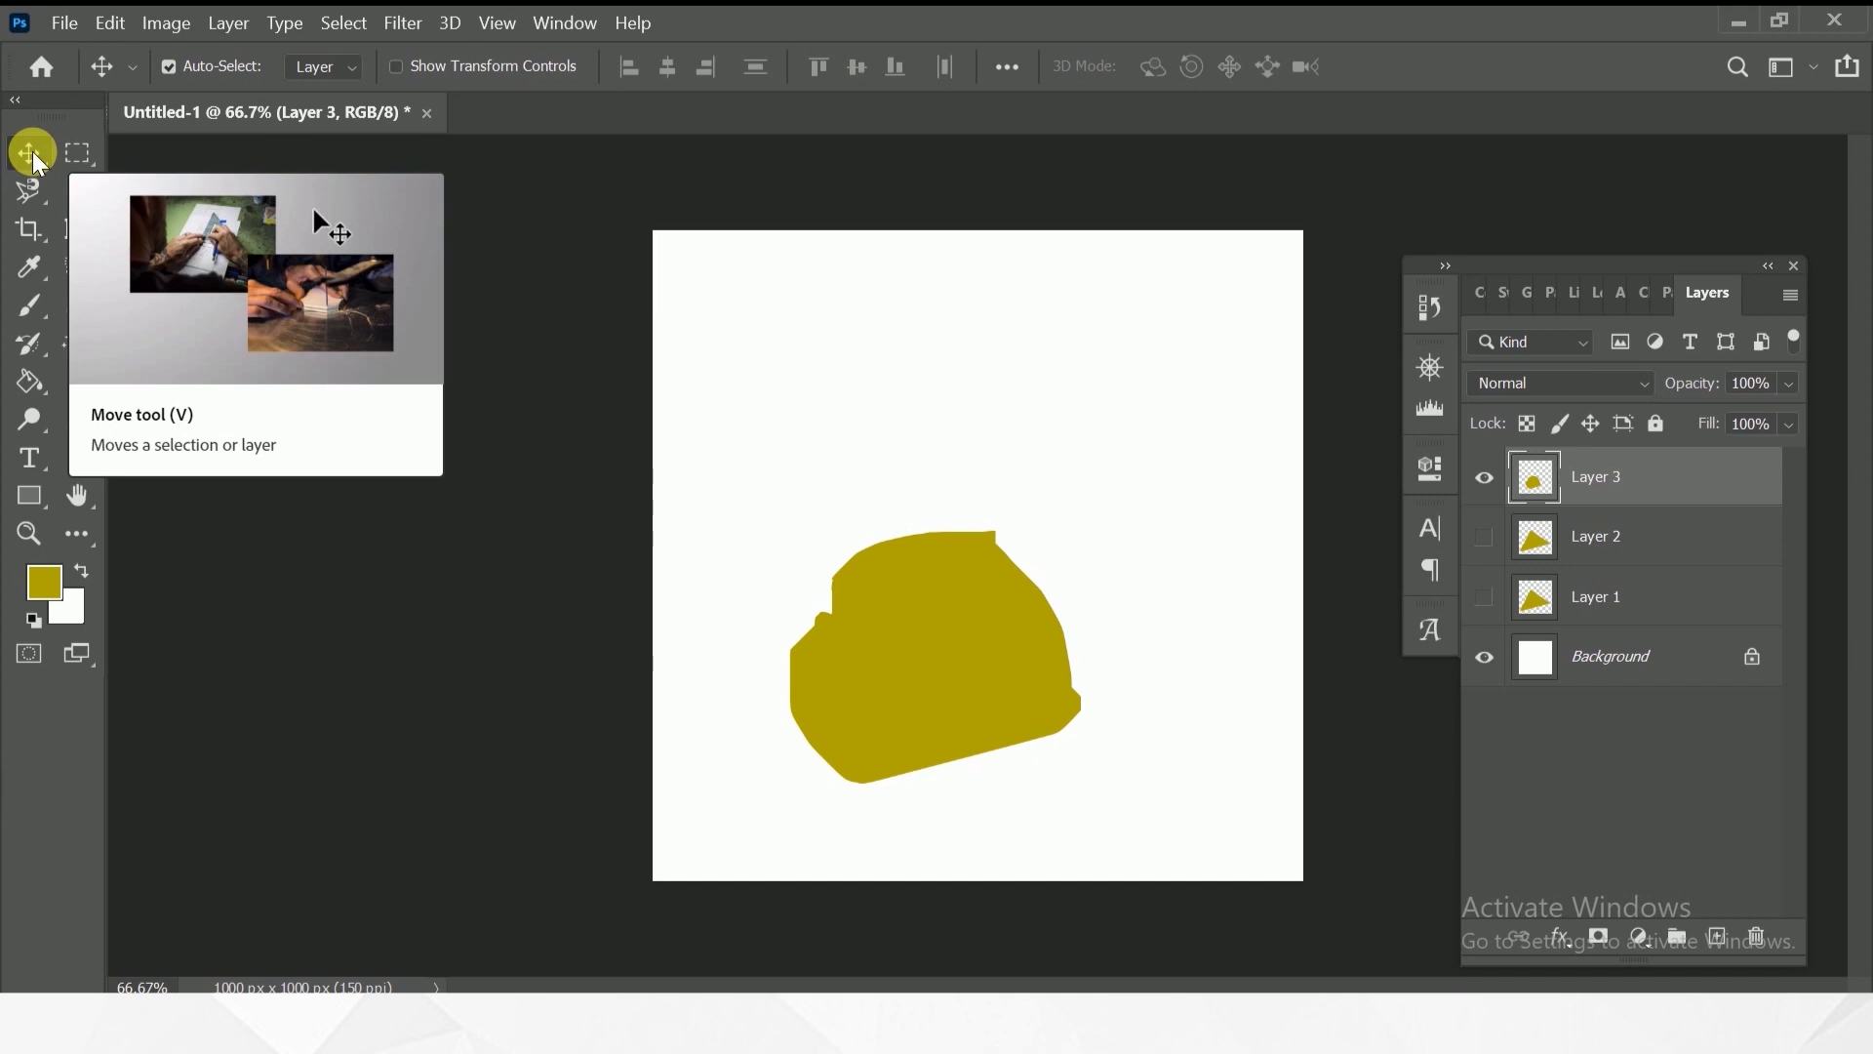